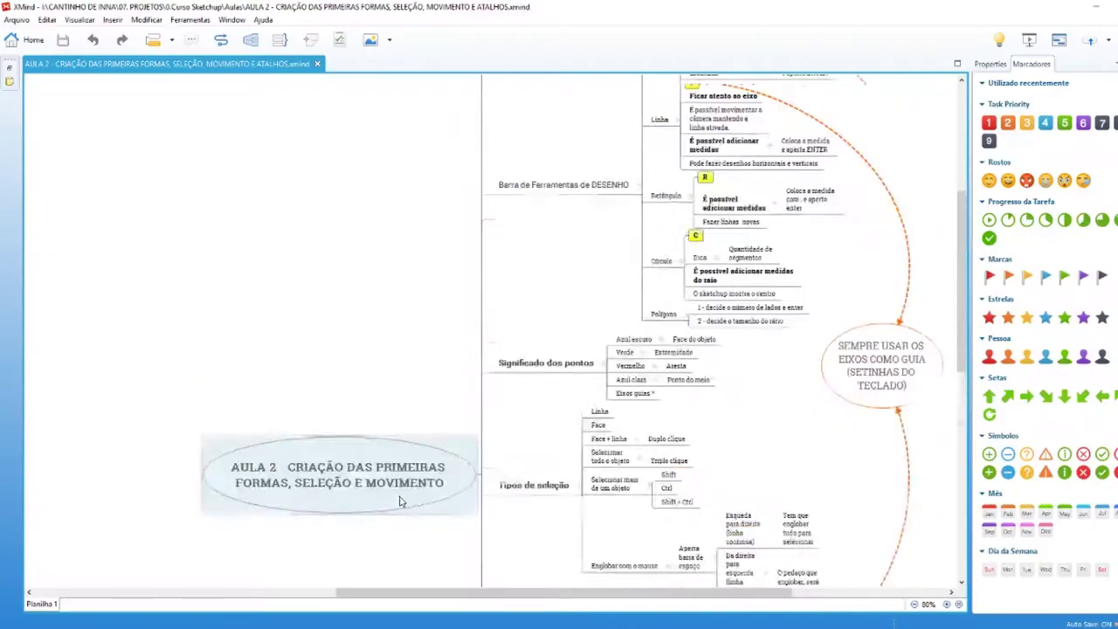
- Zoom the XMind map to 150% to read the DESENHO toolbar notes, then switch to SketchUp
scroll(399, 501, "up", 3)
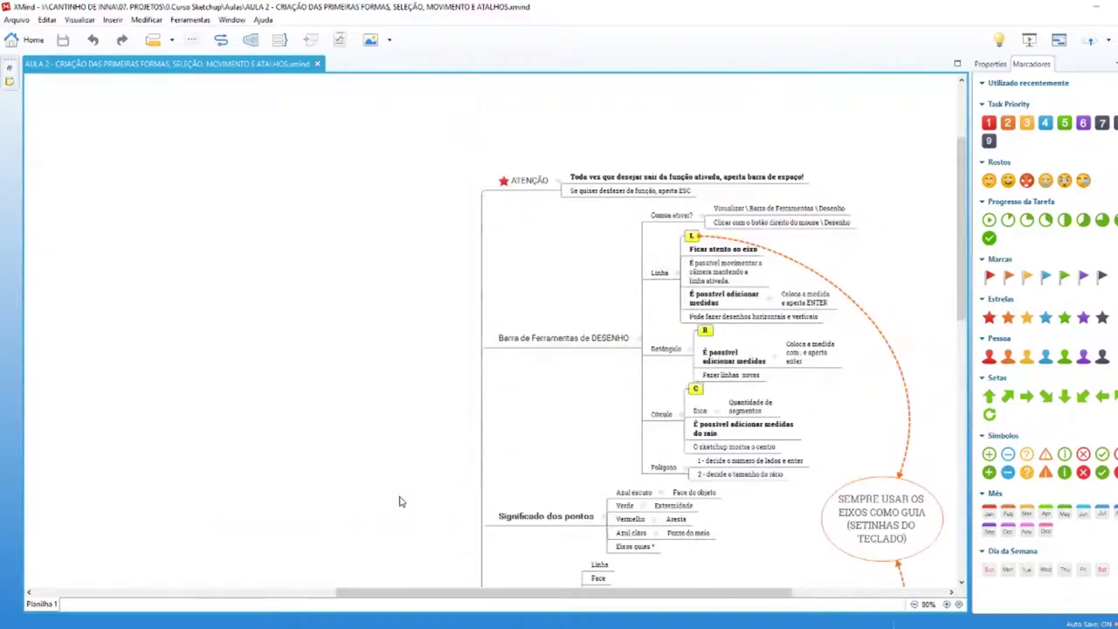
left_click_drag(446, 592, 462, 592)
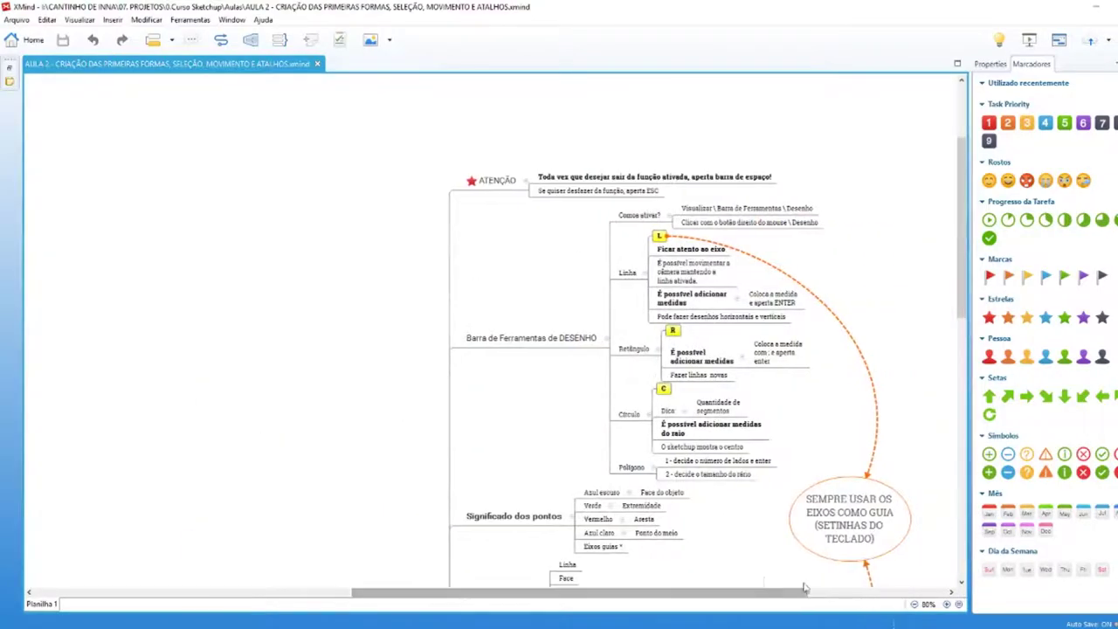
left_click(947, 604)
left_click(947, 604)
left_click(946, 604)
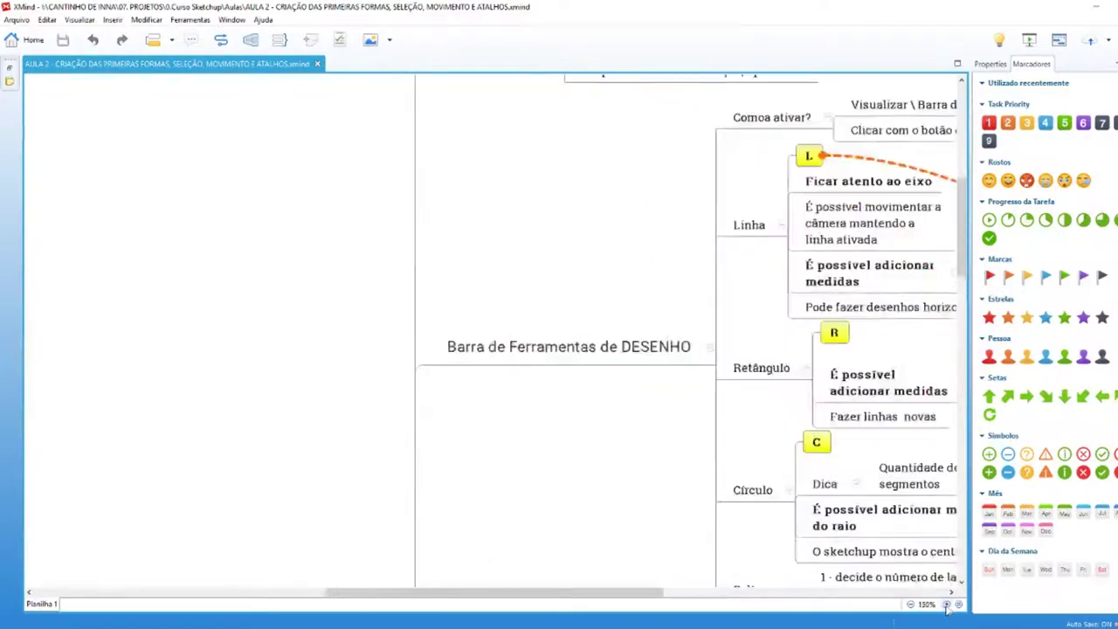
scroll(571, 546, "up", 1)
scroll(511, 565, "down", 1)
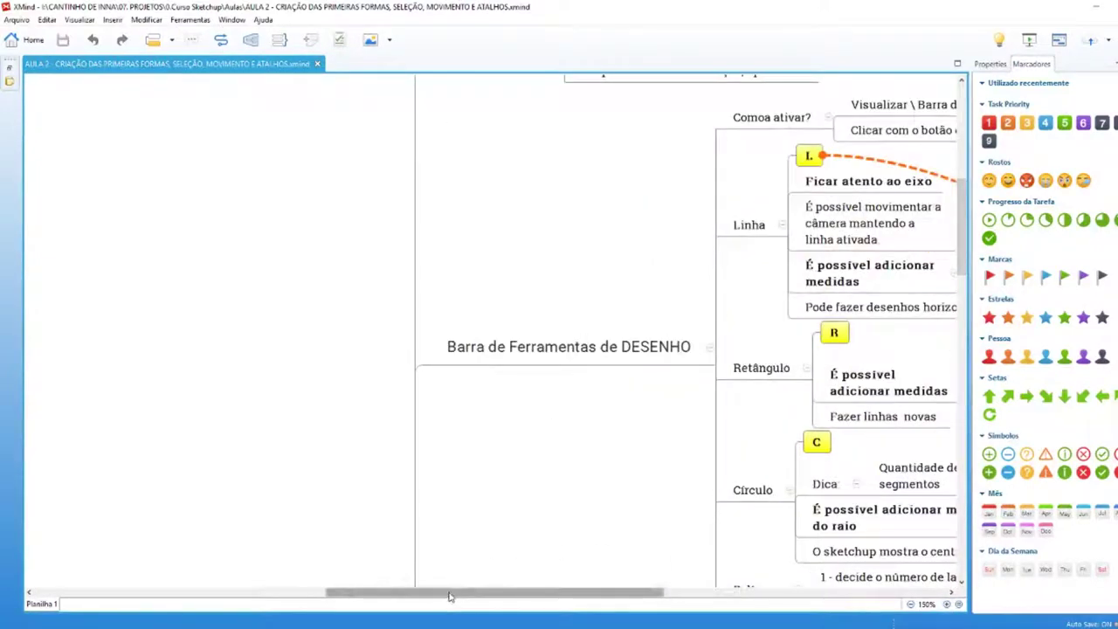
left_click_drag(448, 593, 534, 592)
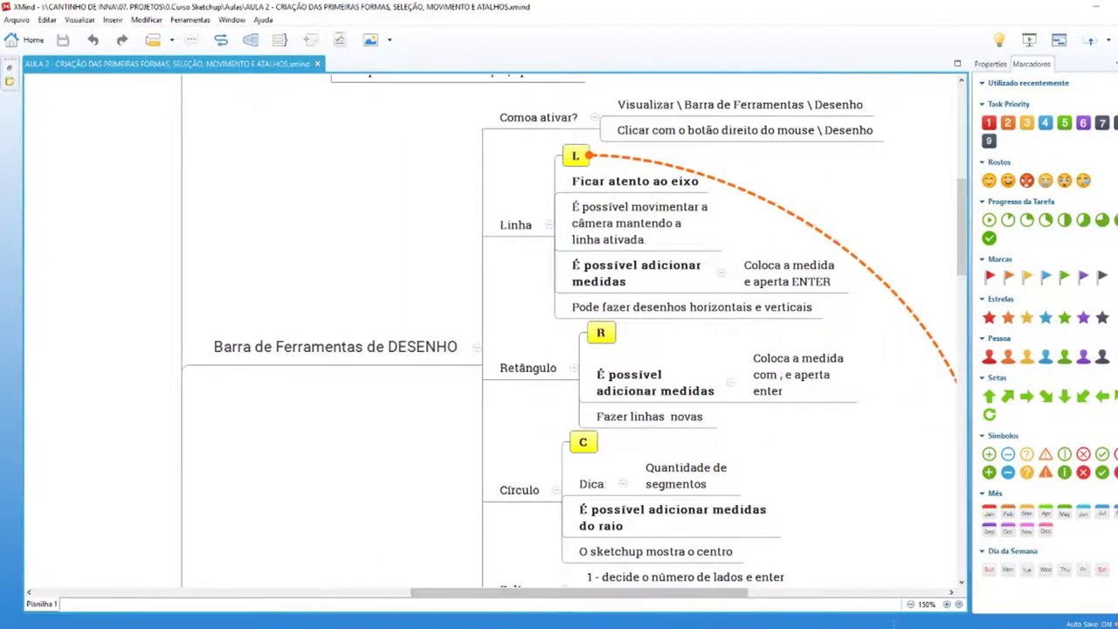
left_click(247, 613)
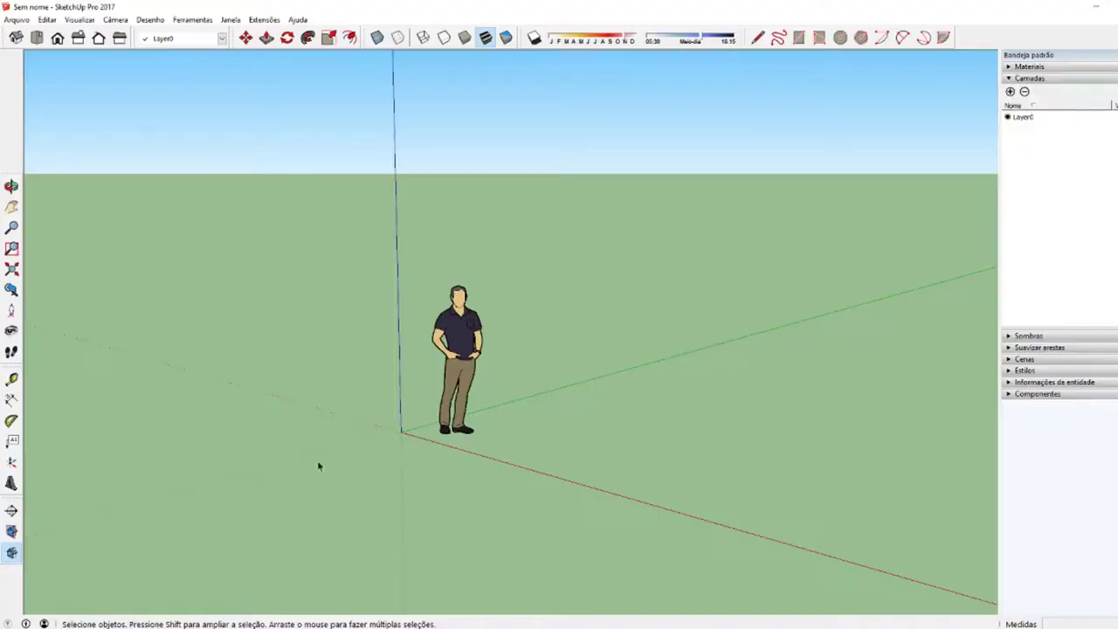
- Float the Desenho drawing toolbar on the canvas, re-enabling it from View > Toolbars and the toolbar right-click list
left_click_drag(748, 37, 152, 142)
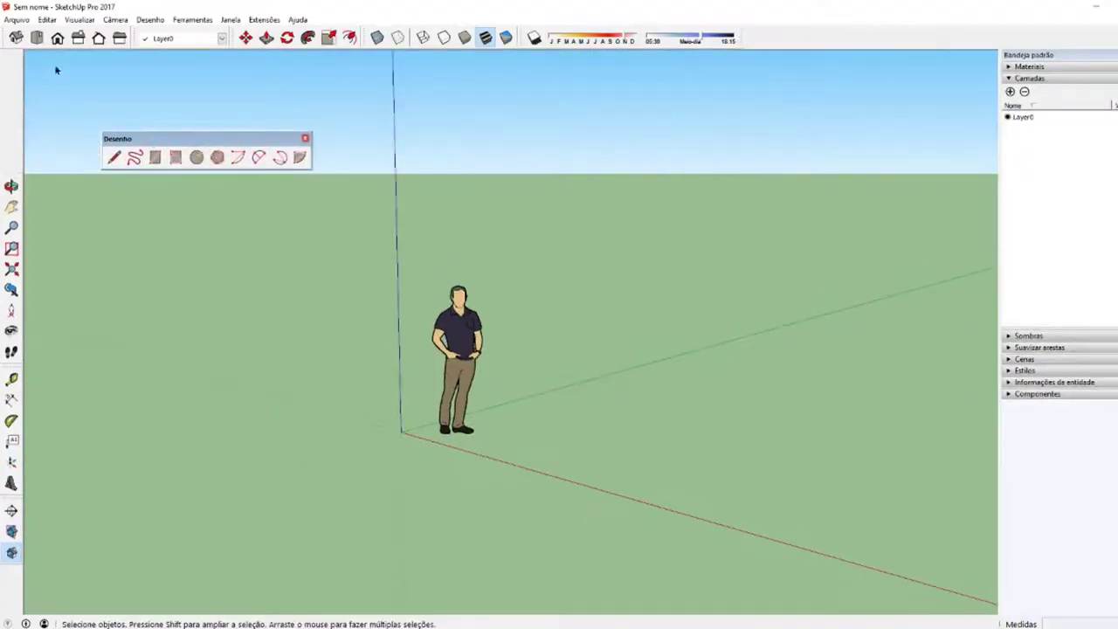
left_click(305, 139)
left_click(79, 20)
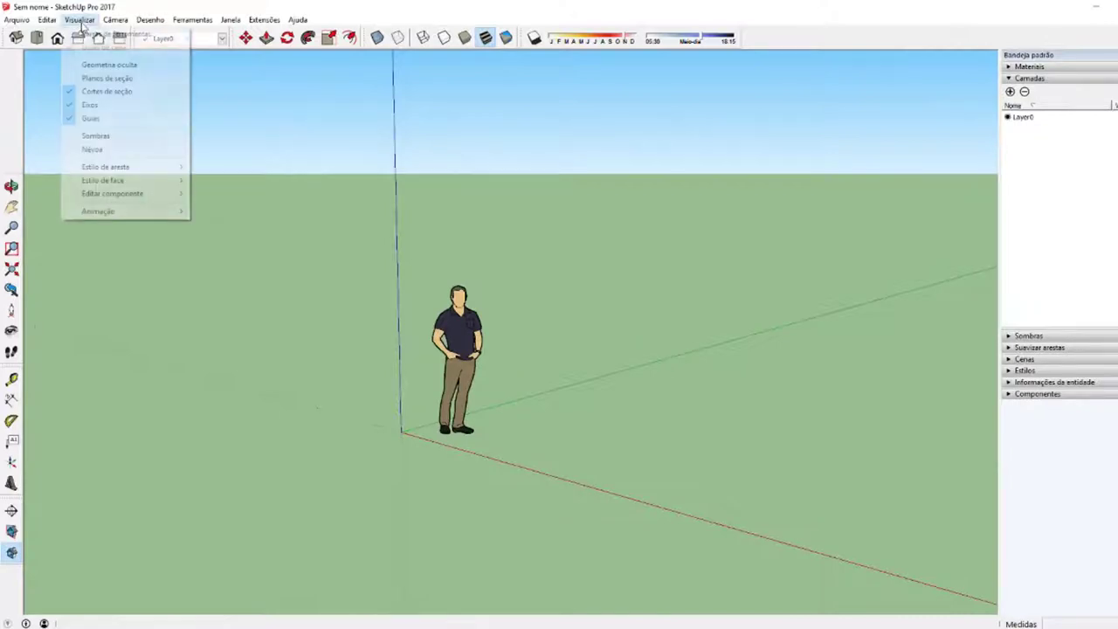
left_click(140, 33)
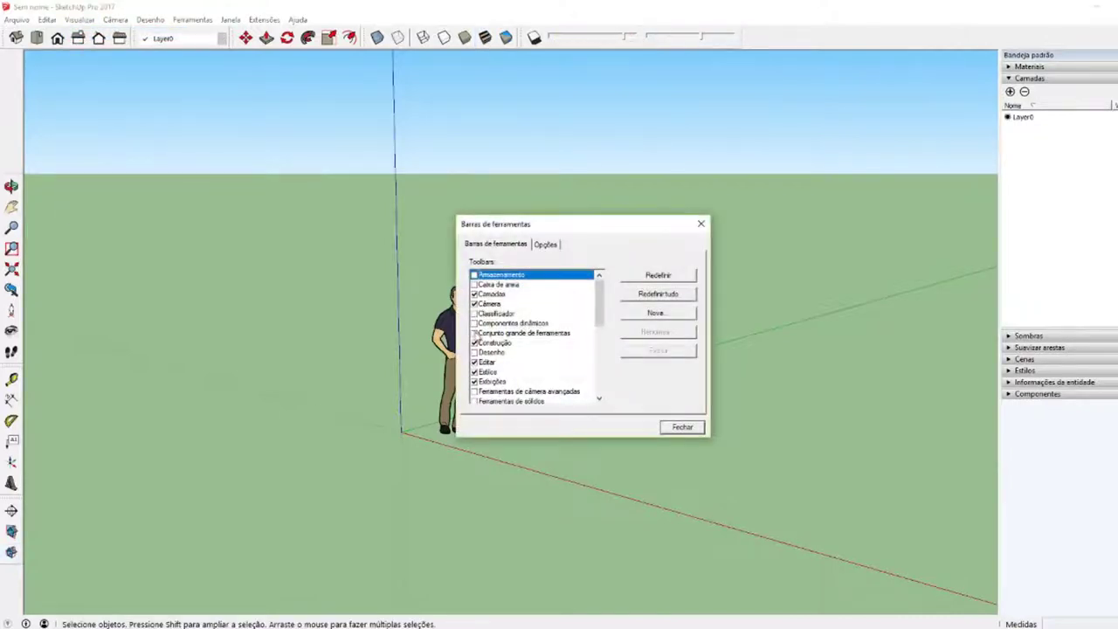
left_click(474, 352)
left_click(699, 229)
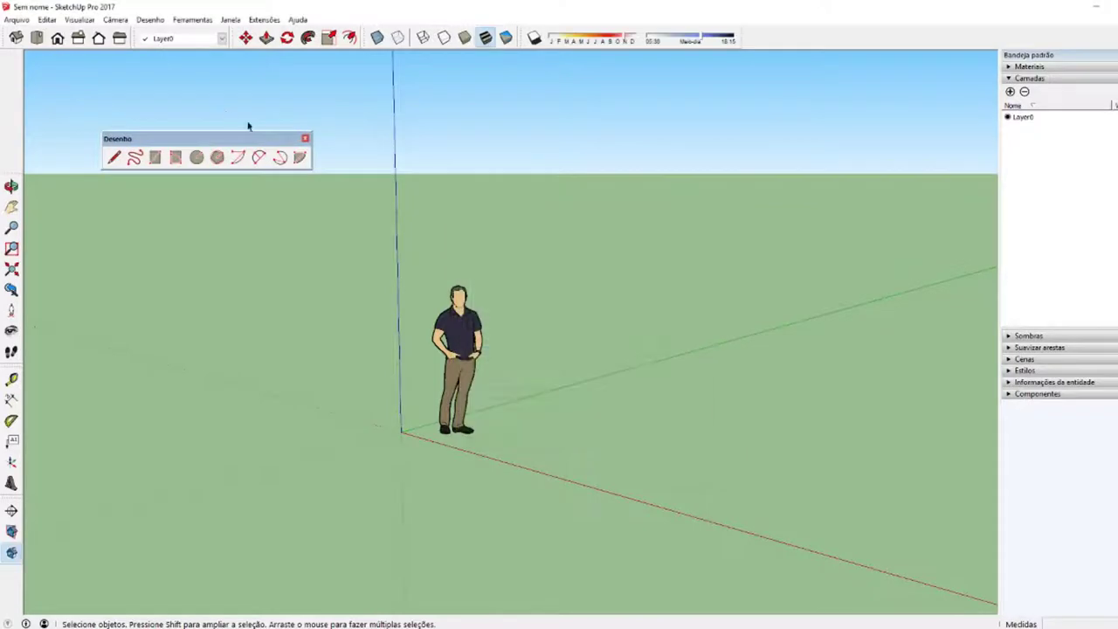
left_click(305, 139)
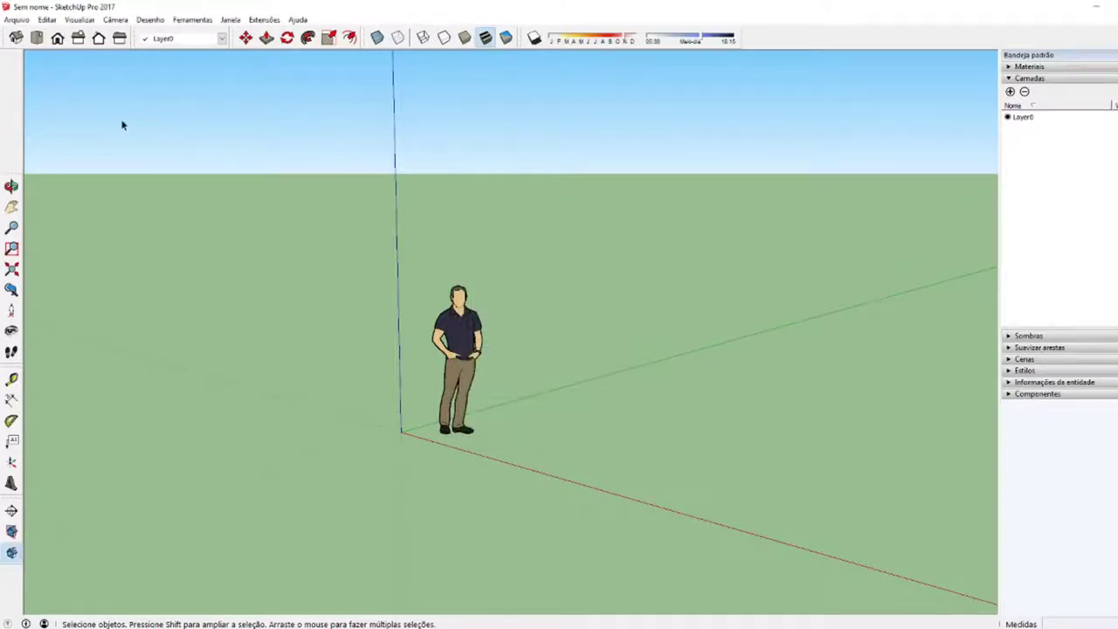
right_click(14, 122)
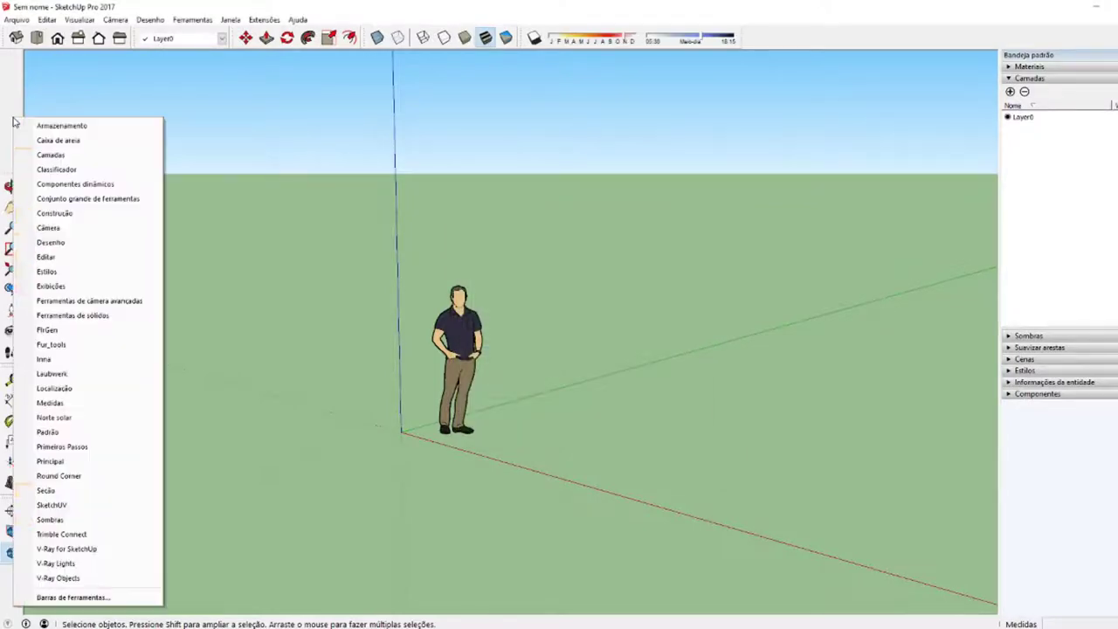
left_click(74, 243)
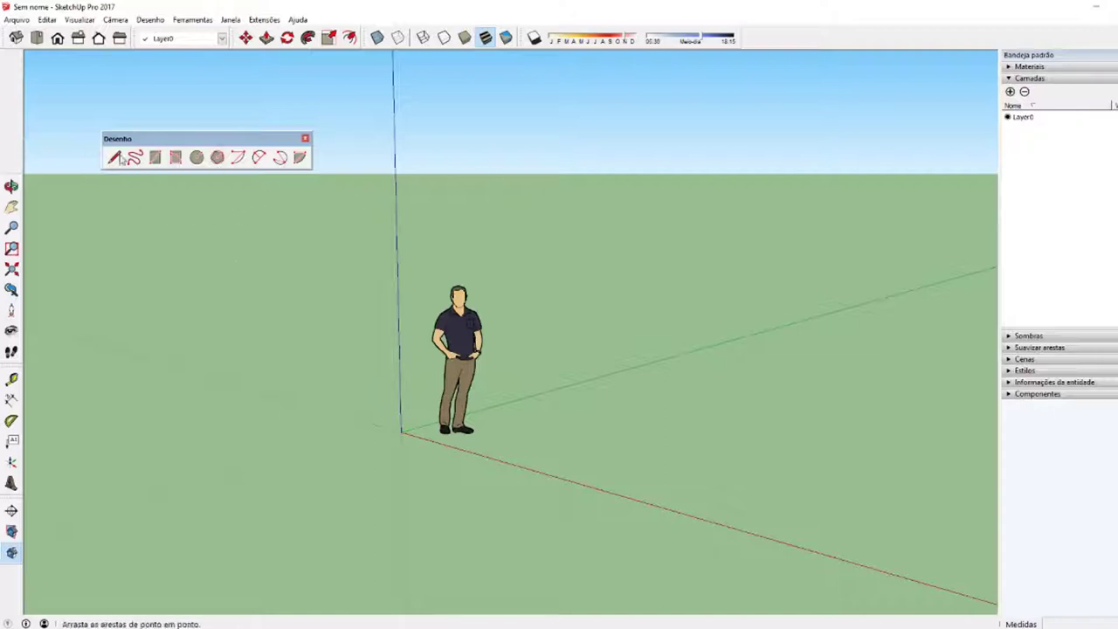
- Look down at the ground, then review the XMind notes on activating the toolbar and the Linha topic
middle_click_drag(405, 283, 519, 397)
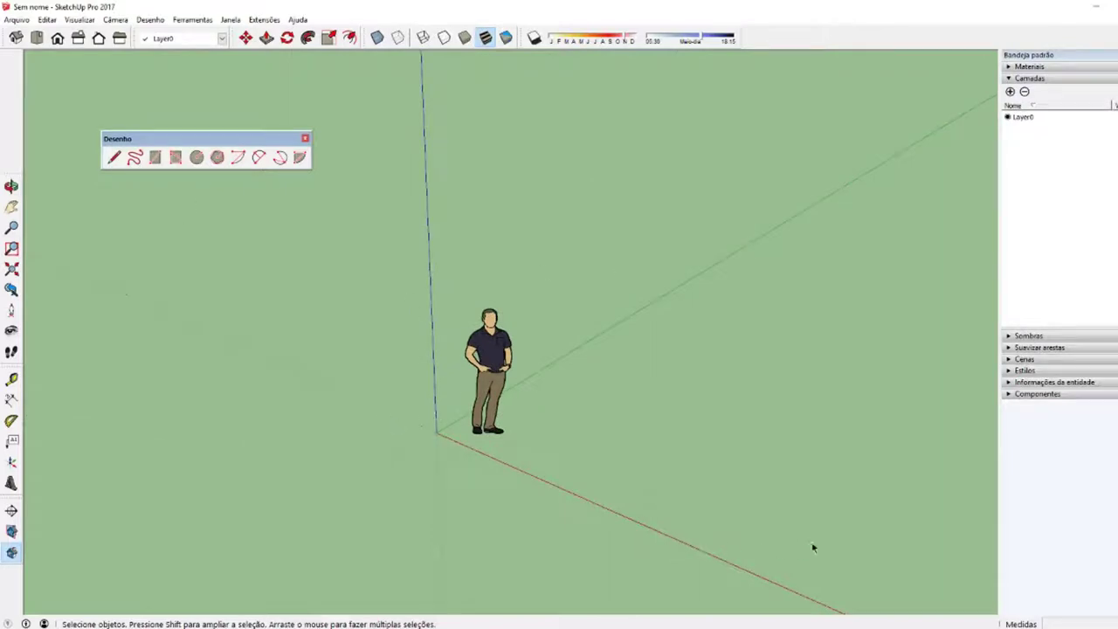
key("alt+Tab")
scroll(559, 236, "up", 2)
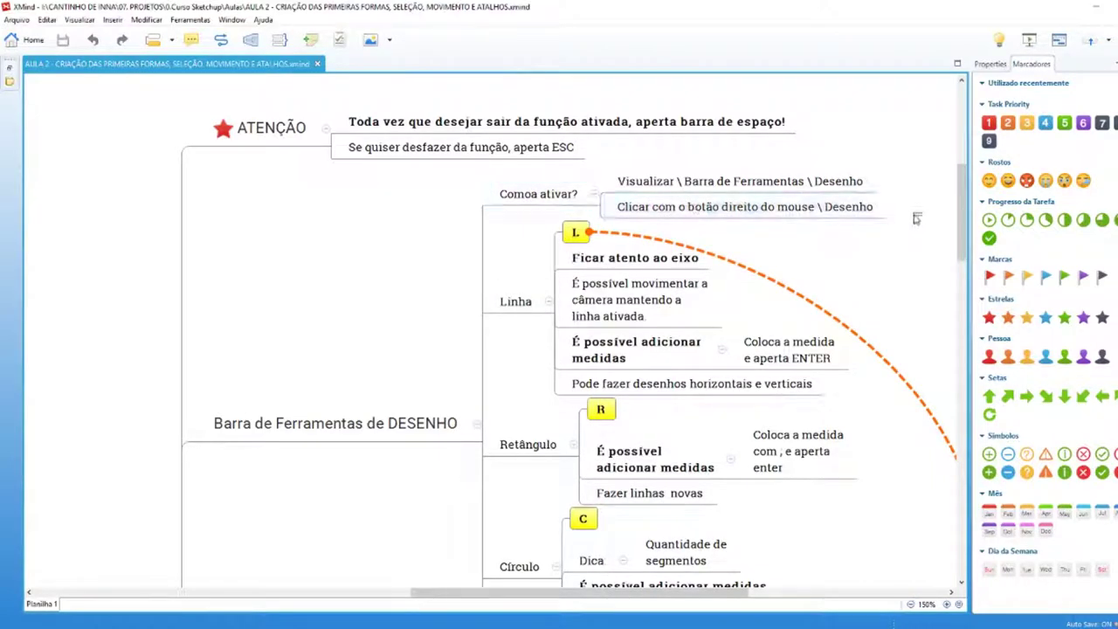
left_click_drag(922, 218, 496, 162)
left_click(516, 301)
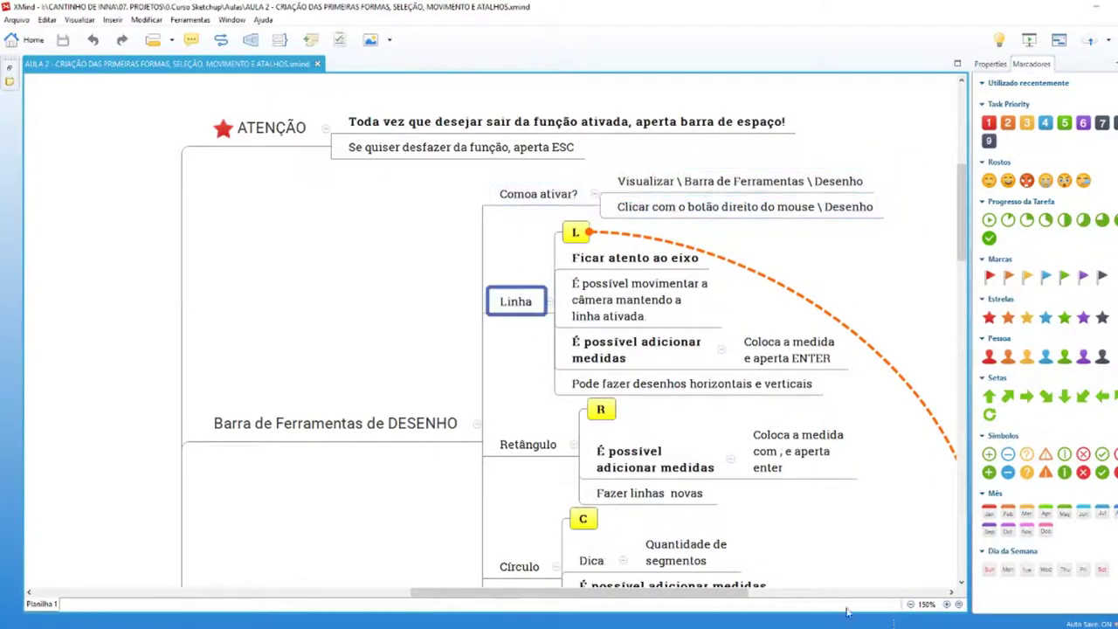
key("alt+Tab")
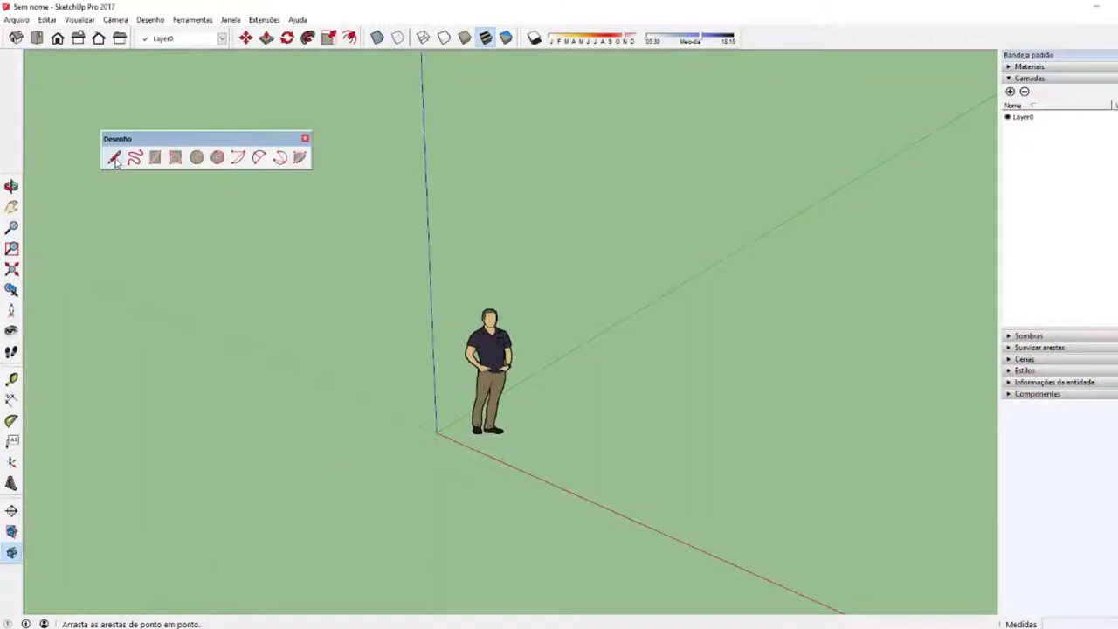
- Orbit the view slightly and activate the Line tool with L
middle_click_drag(592, 310, 830, 354)
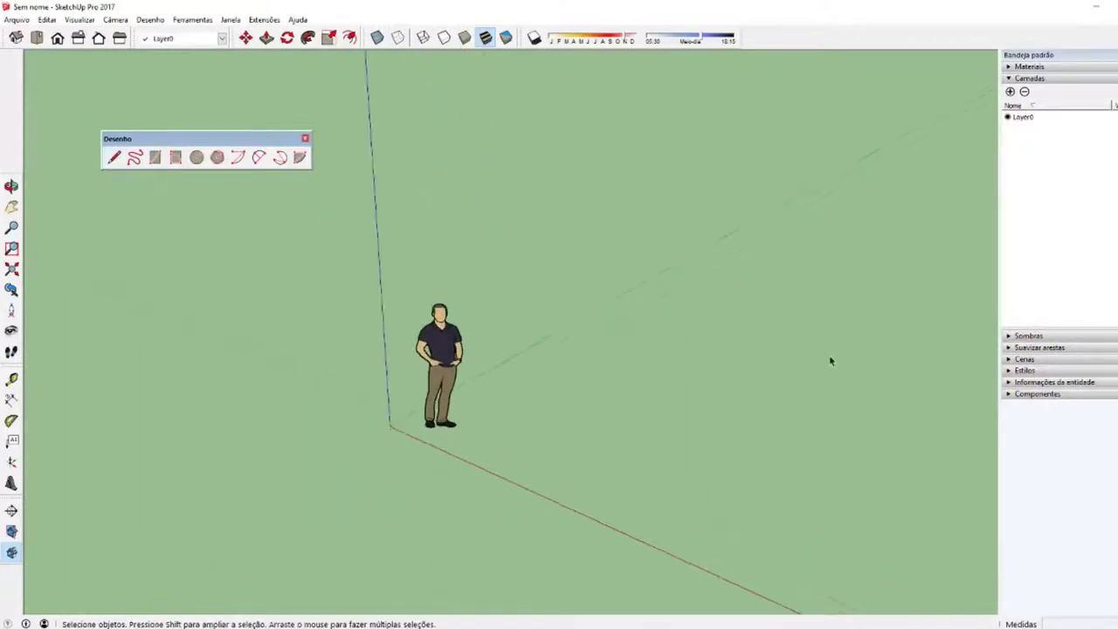
key("l")
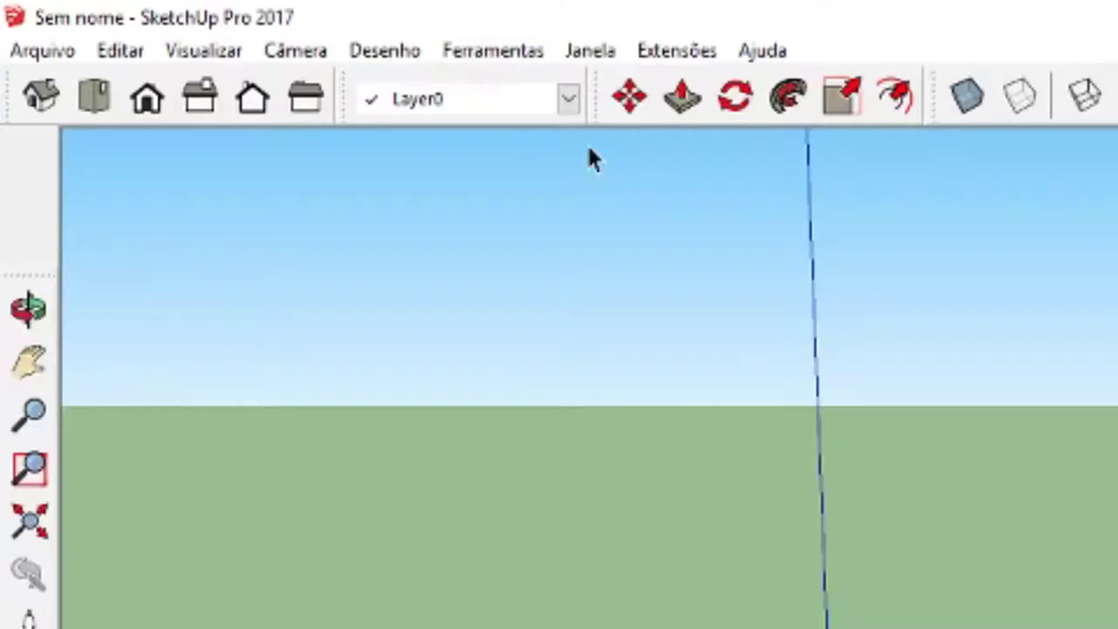
- Keep Exibir retículas checked in Preferences > Desenho, confirm with OK, and reactivate the Line tool
left_click(590, 50)
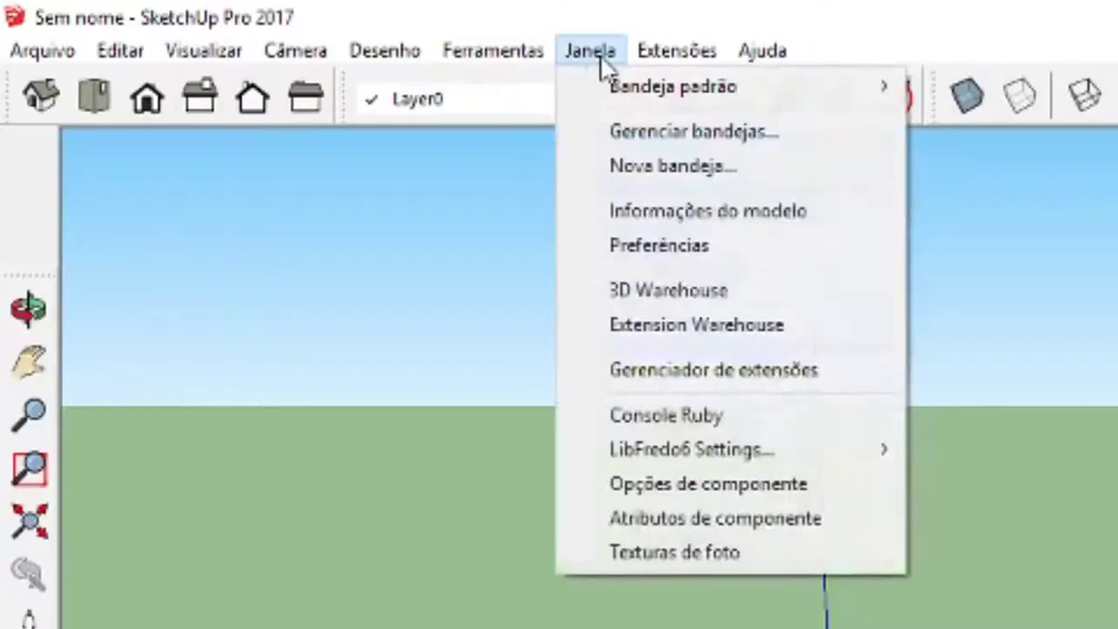
left_click(656, 250)
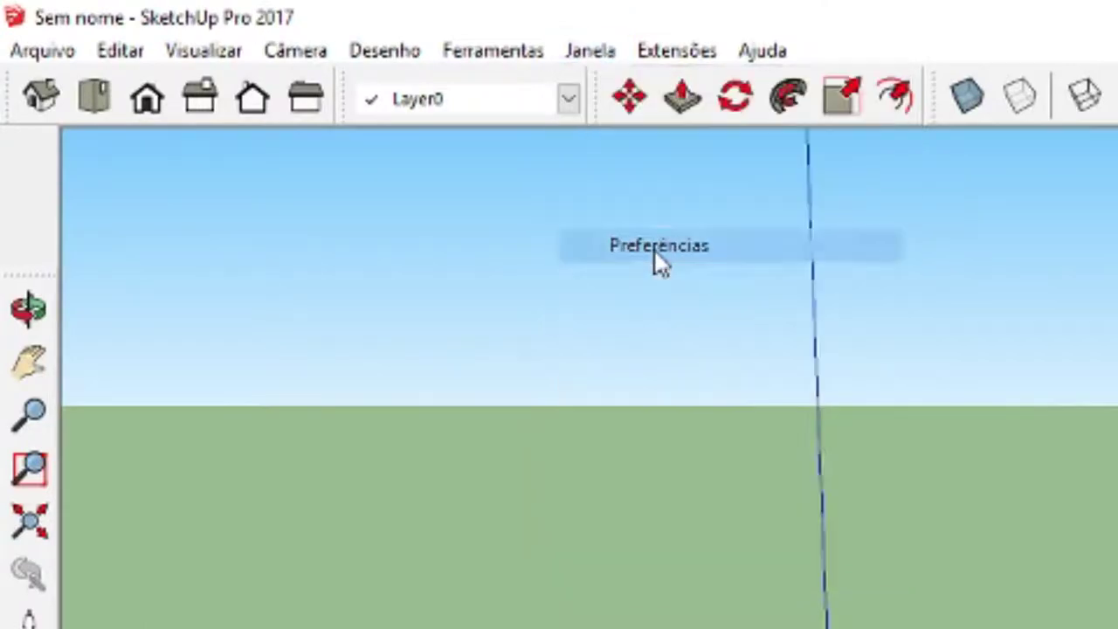
left_click(260, 171)
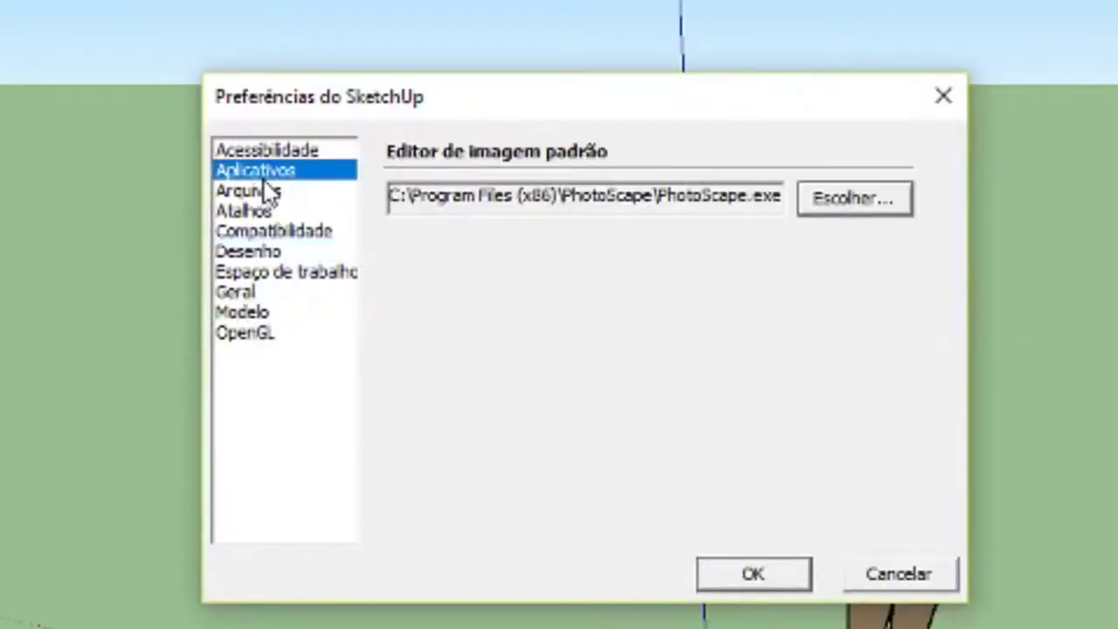
left_click(247, 255)
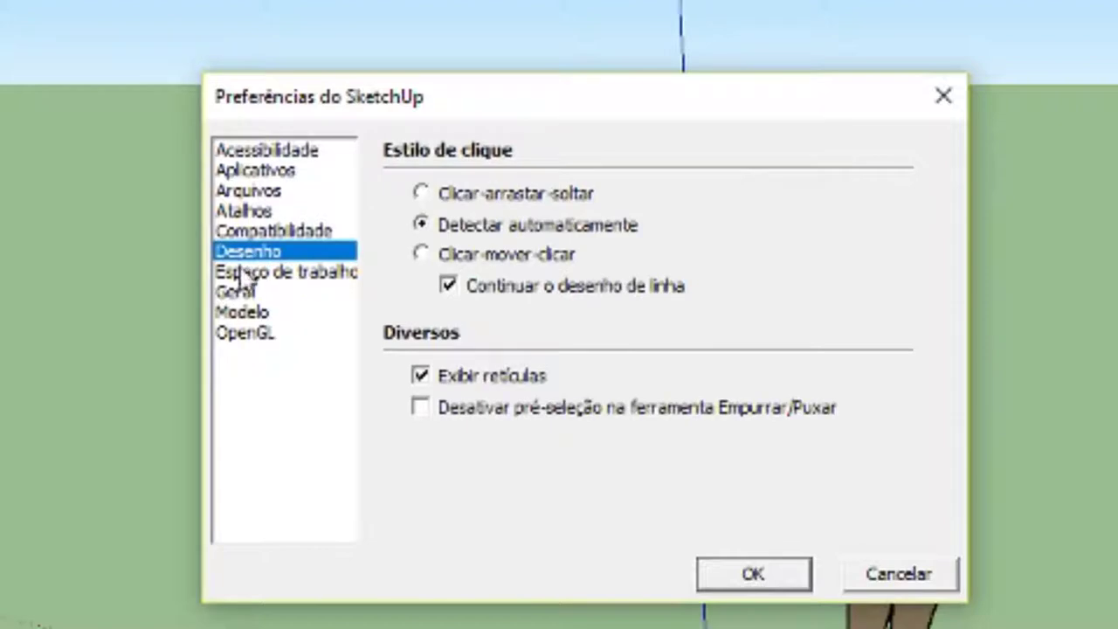
left_click(420, 378)
left_click(421, 378)
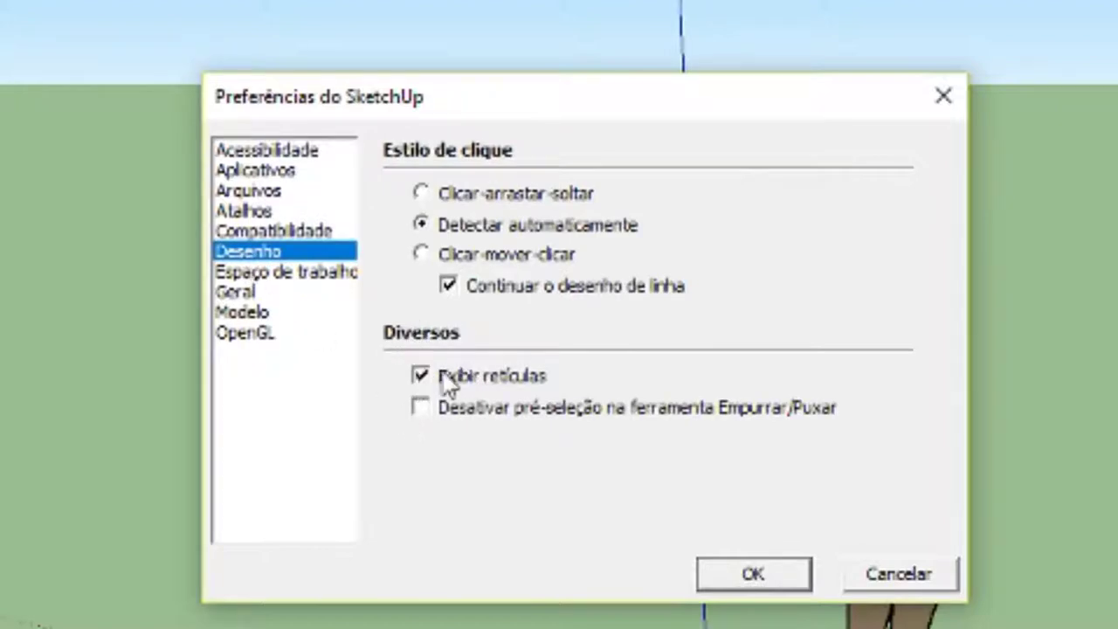
left_click(752, 574)
key("l")
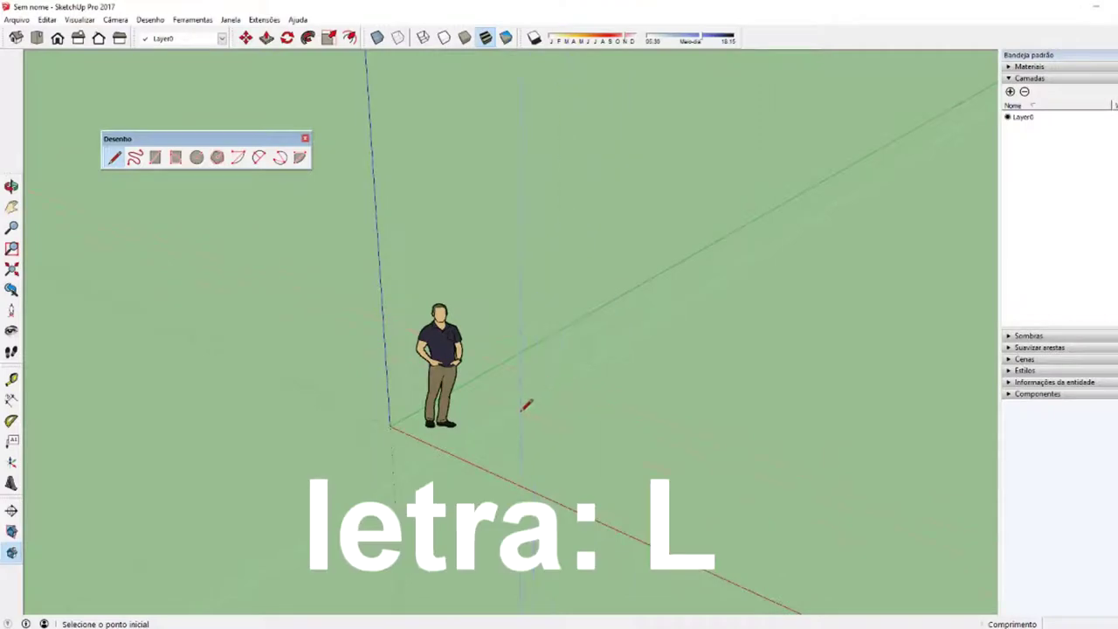
- Start a line at a ground point and lock it upward along the blue axis
left_click(523, 408)
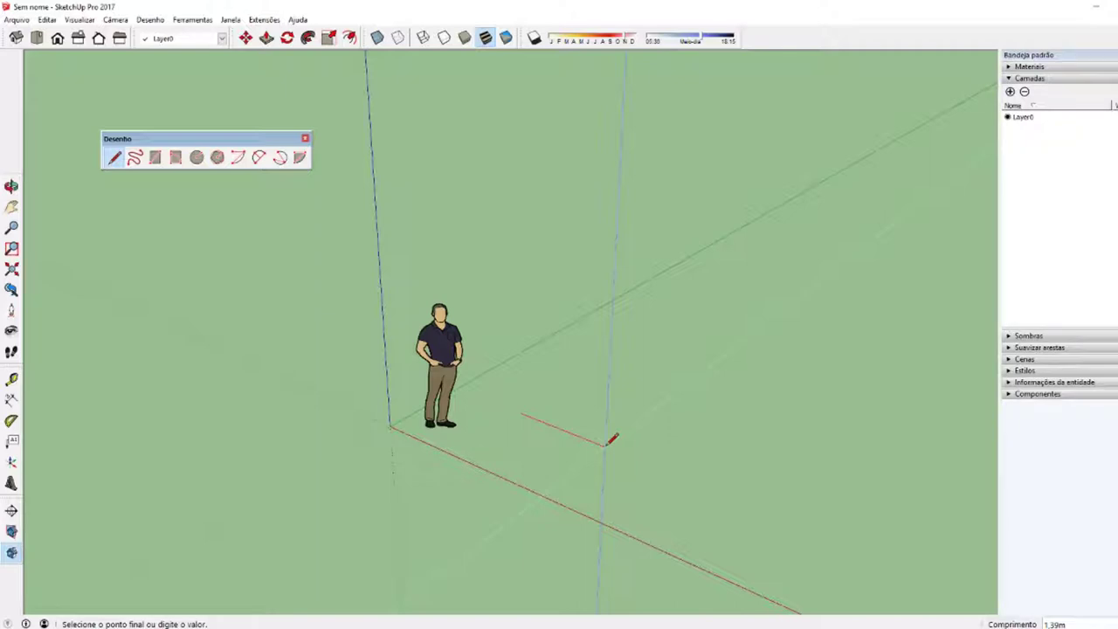
key("Up")
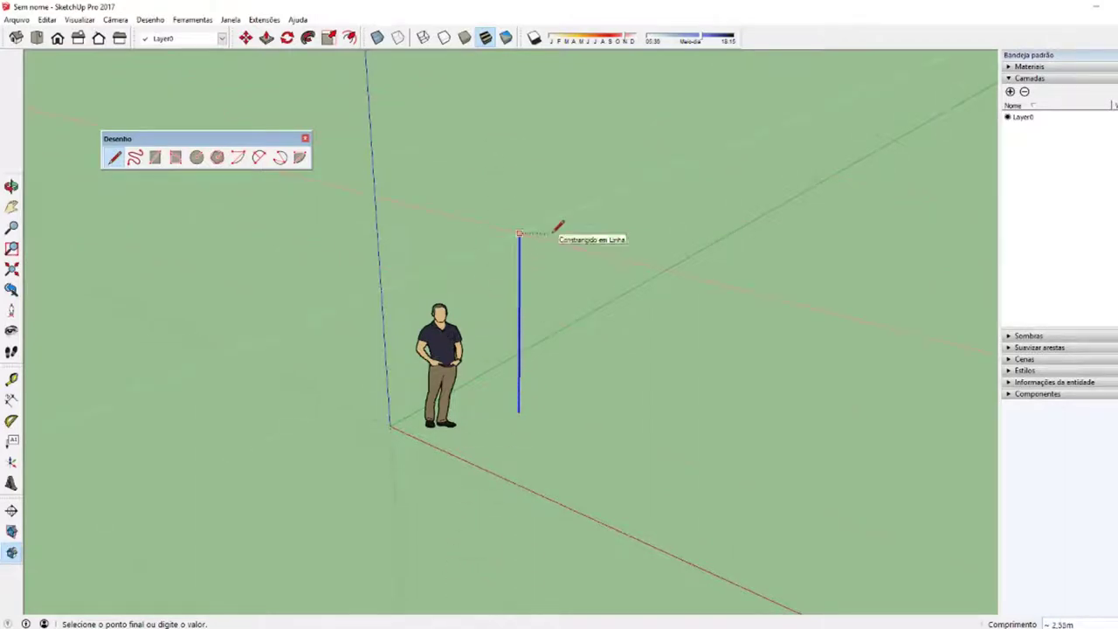
key("Right")
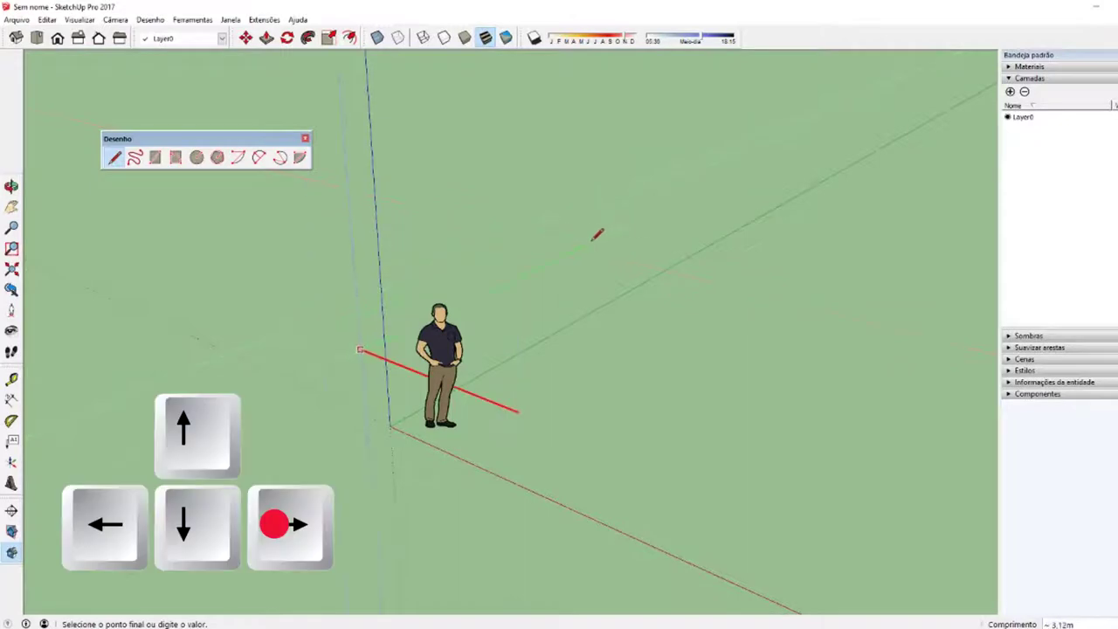
left_click(575, 274)
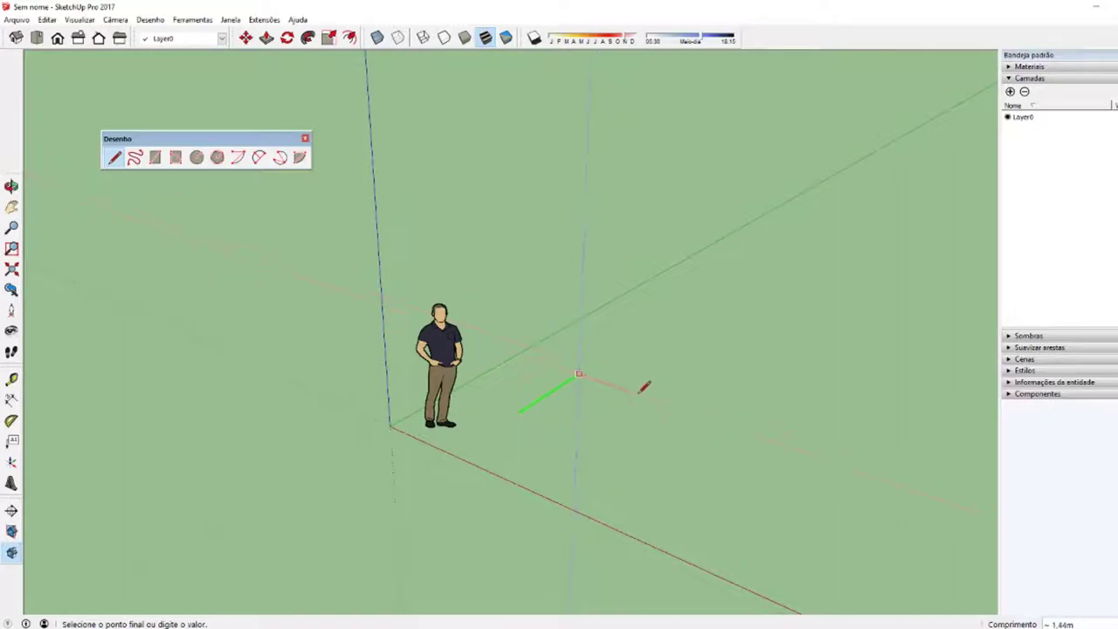
key("Up")
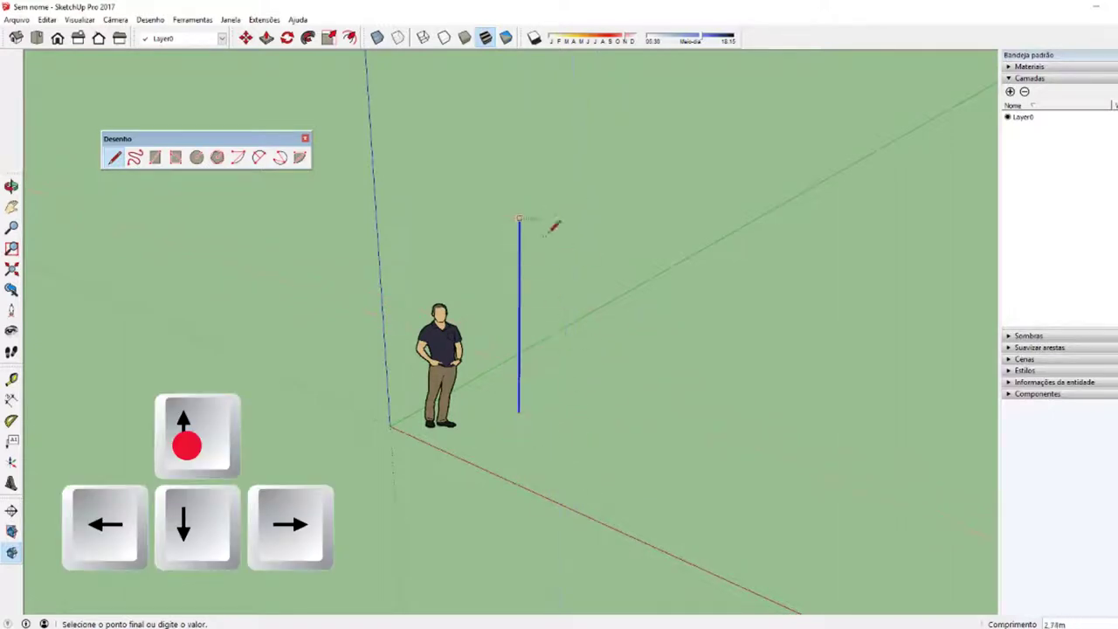
key("Left")
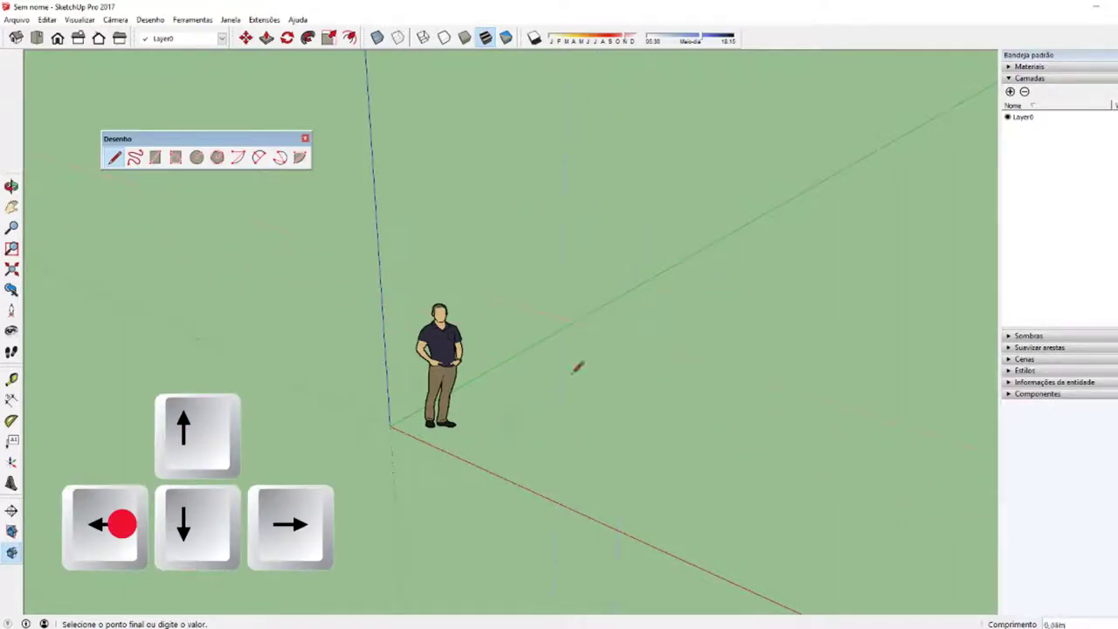
key("Right")
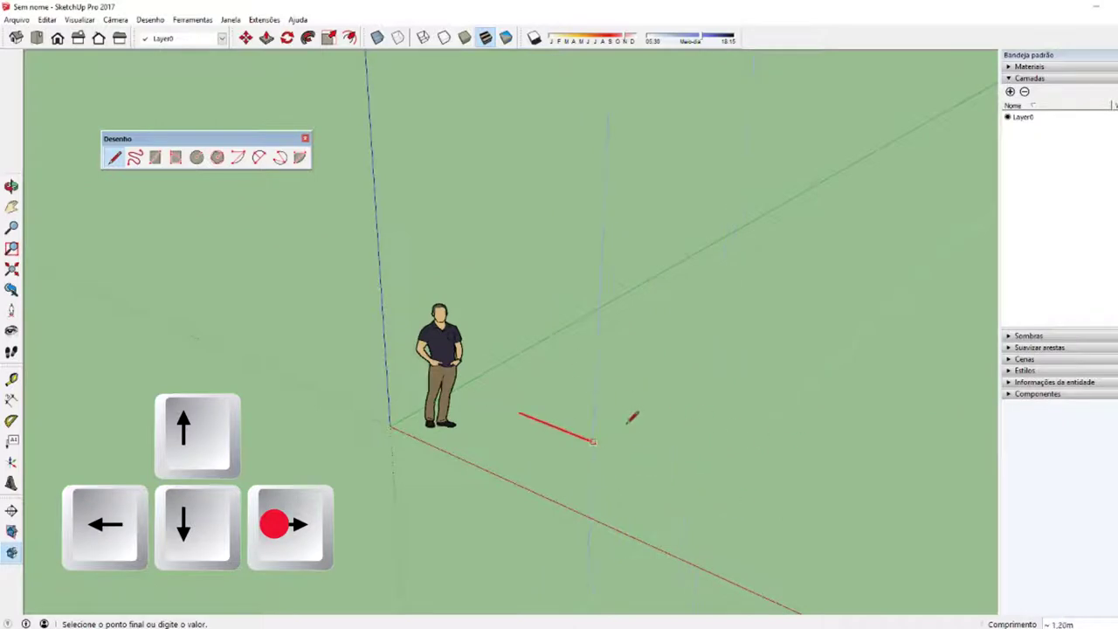
key("Escape")
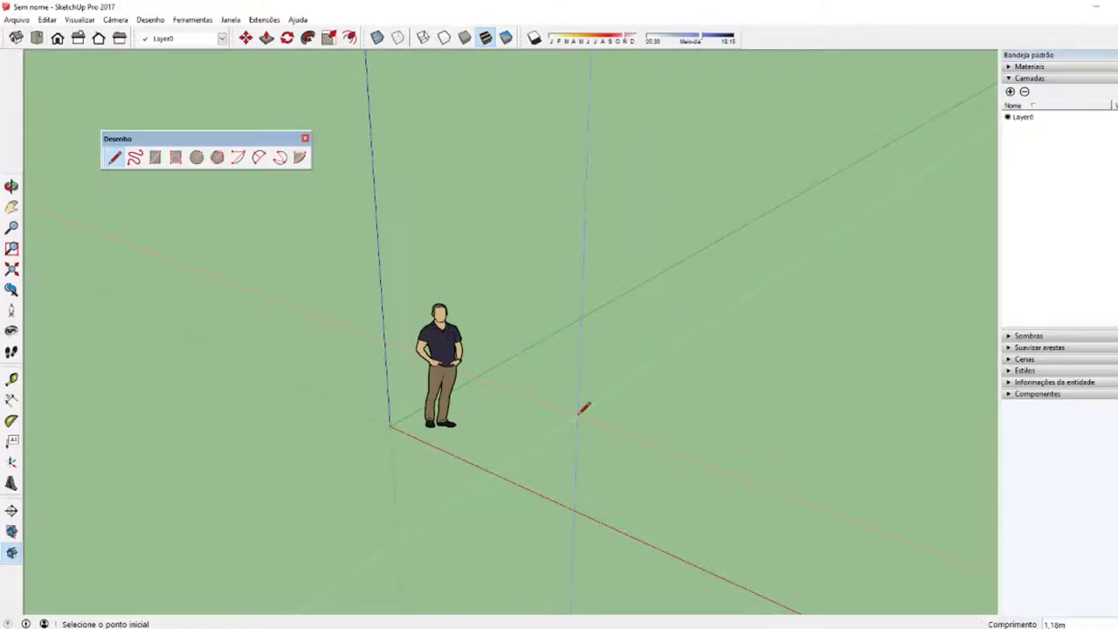
key("space")
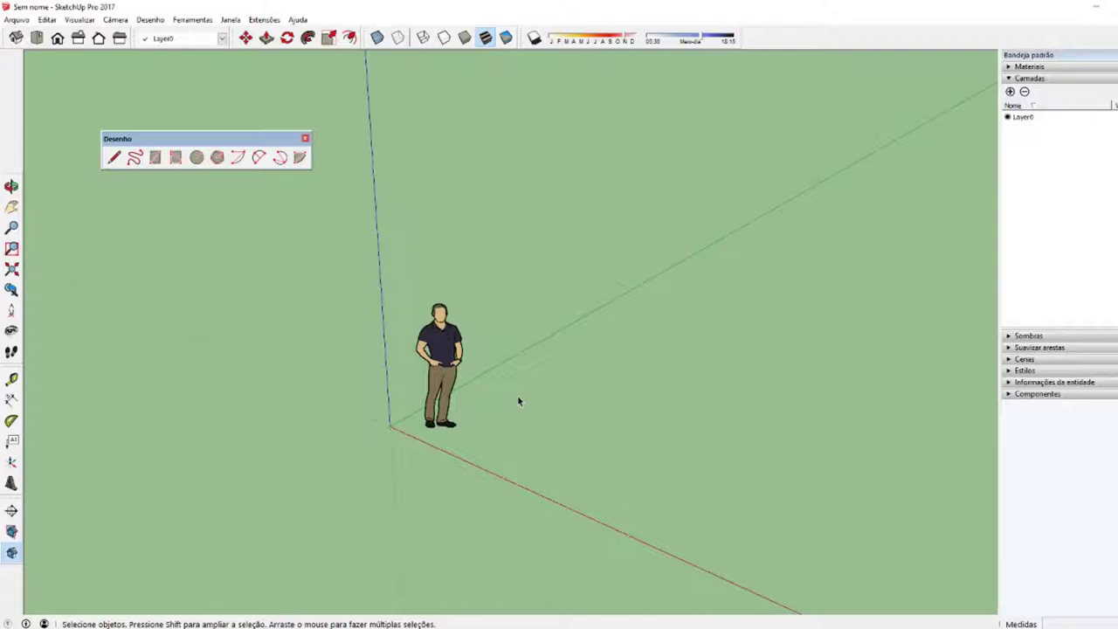
- With the Line tool, trace the slab's first corner, its long edge and the edge around the notch
key("l")
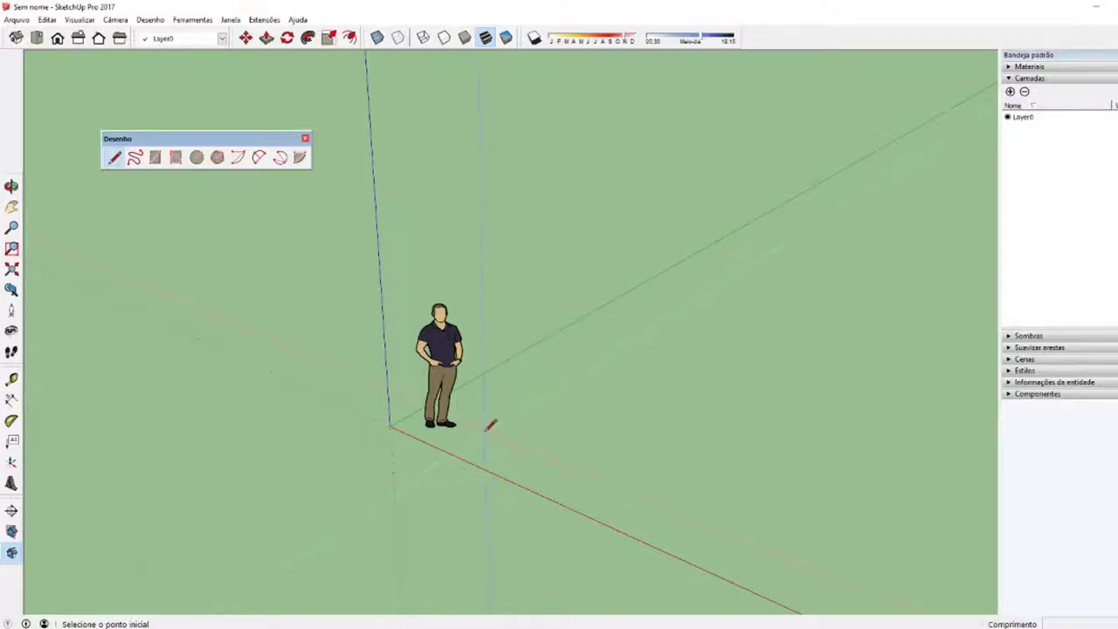
left_click(486, 430)
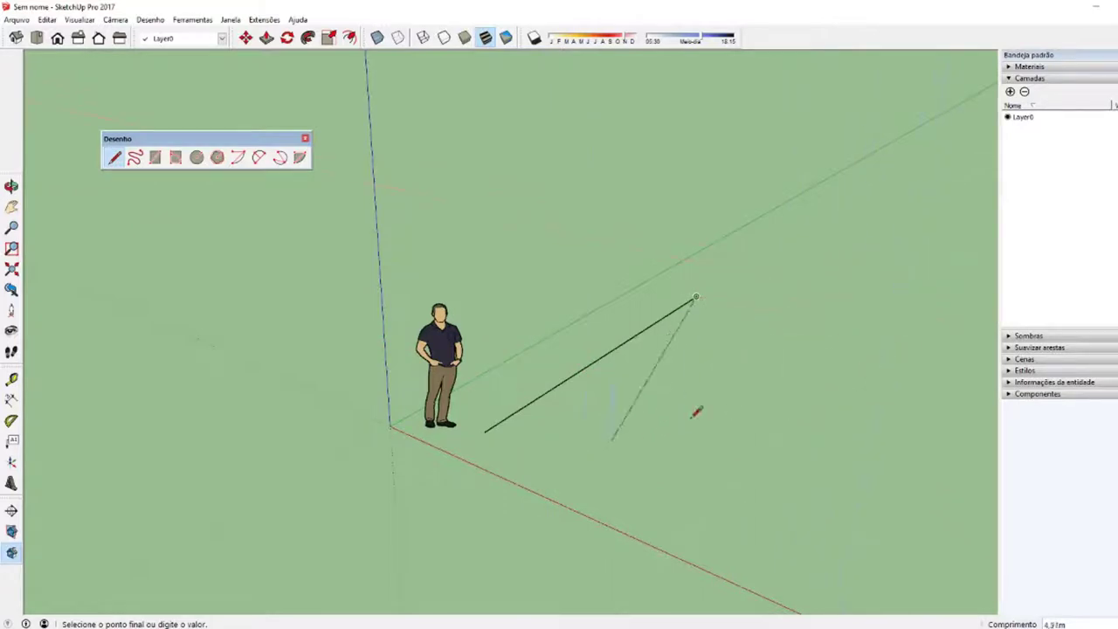
left_click(888, 347)
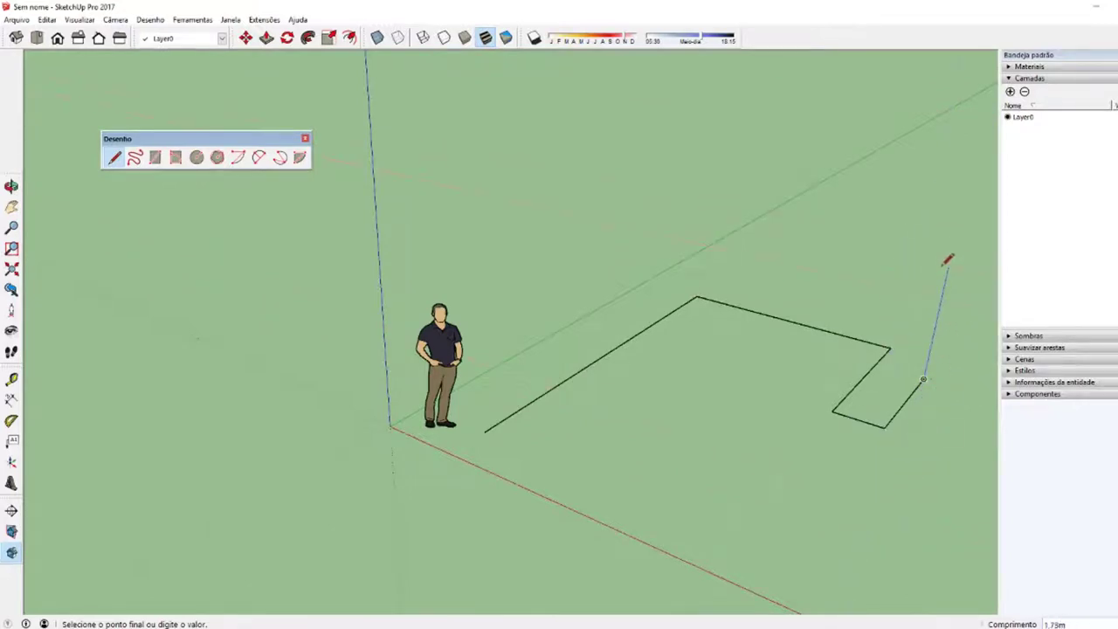
left_click(917, 453)
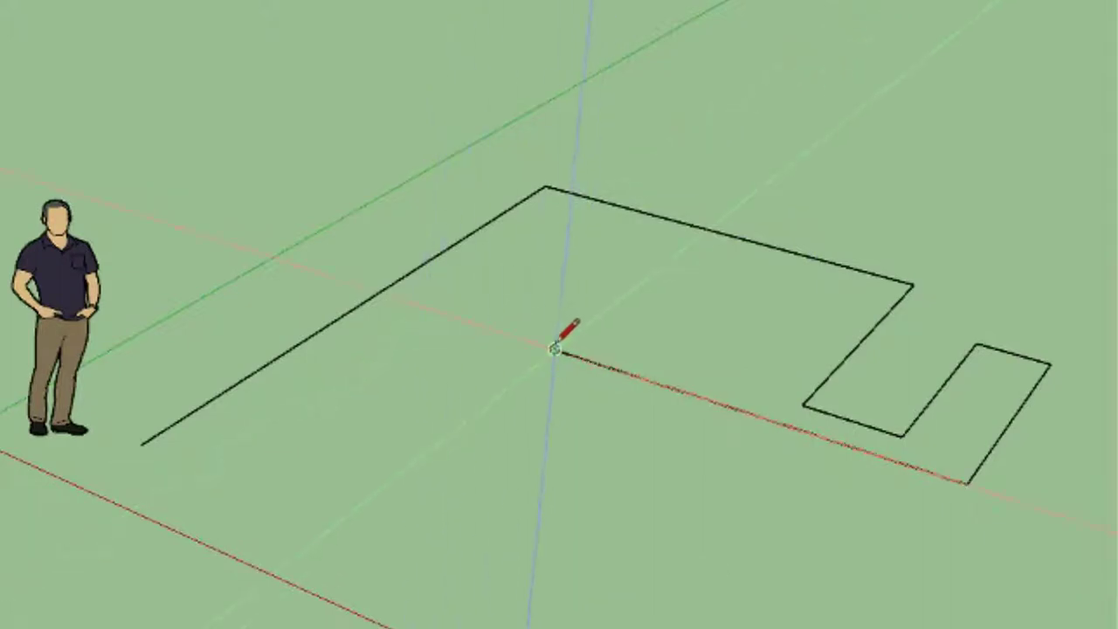
- Draw the last edges back to the start point to fill the L-shaped slab, then start a new outline below
left_click(555, 349)
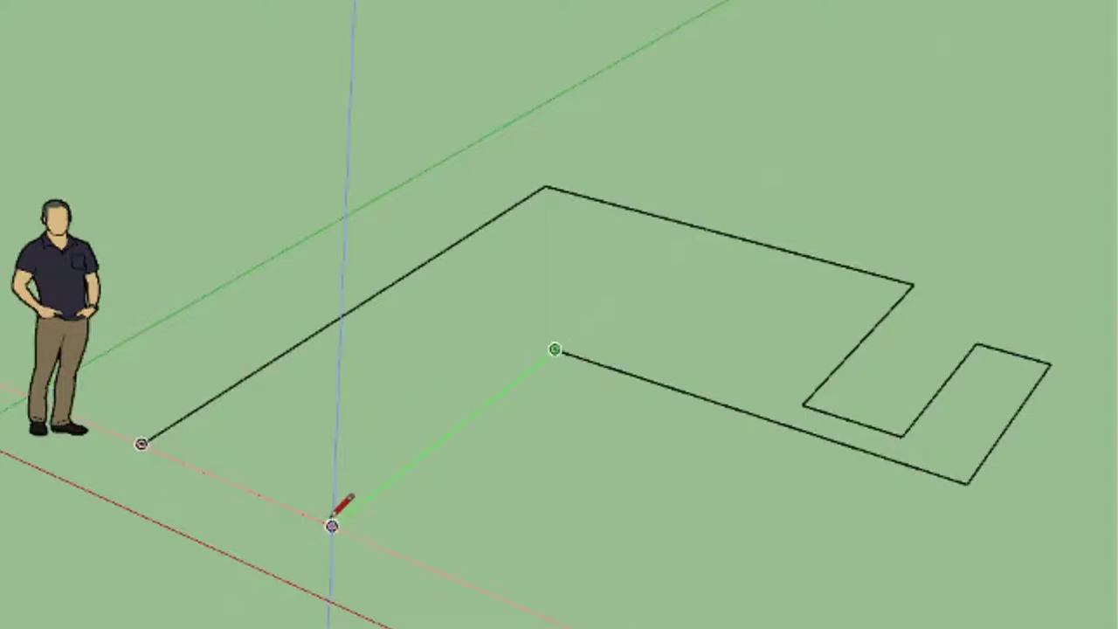
left_click(332, 525)
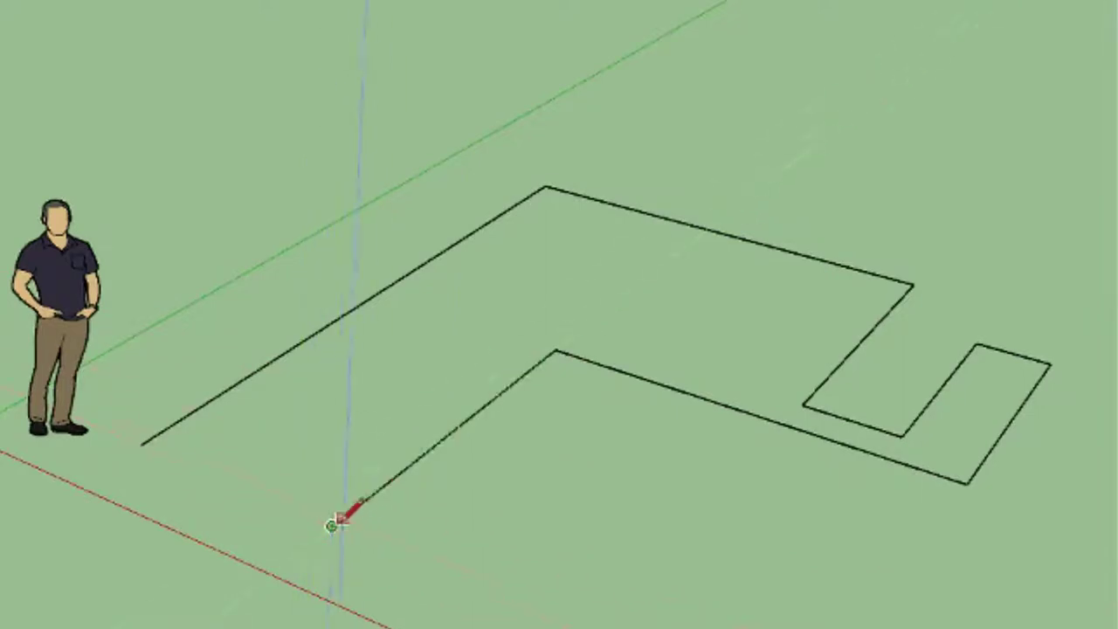
left_click(141, 444)
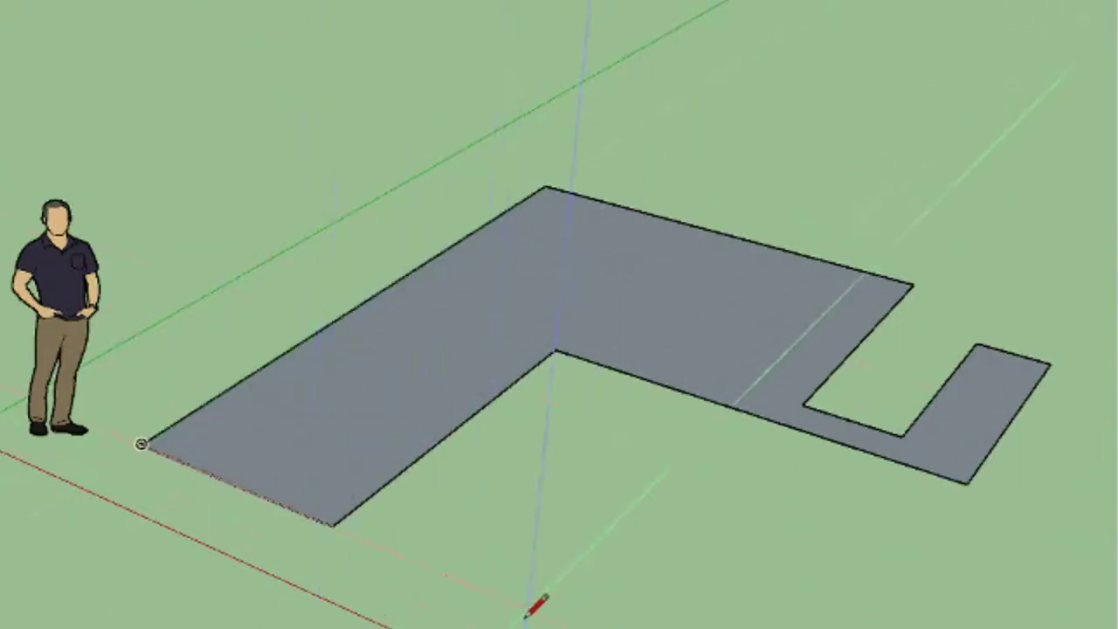
left_click(443, 568)
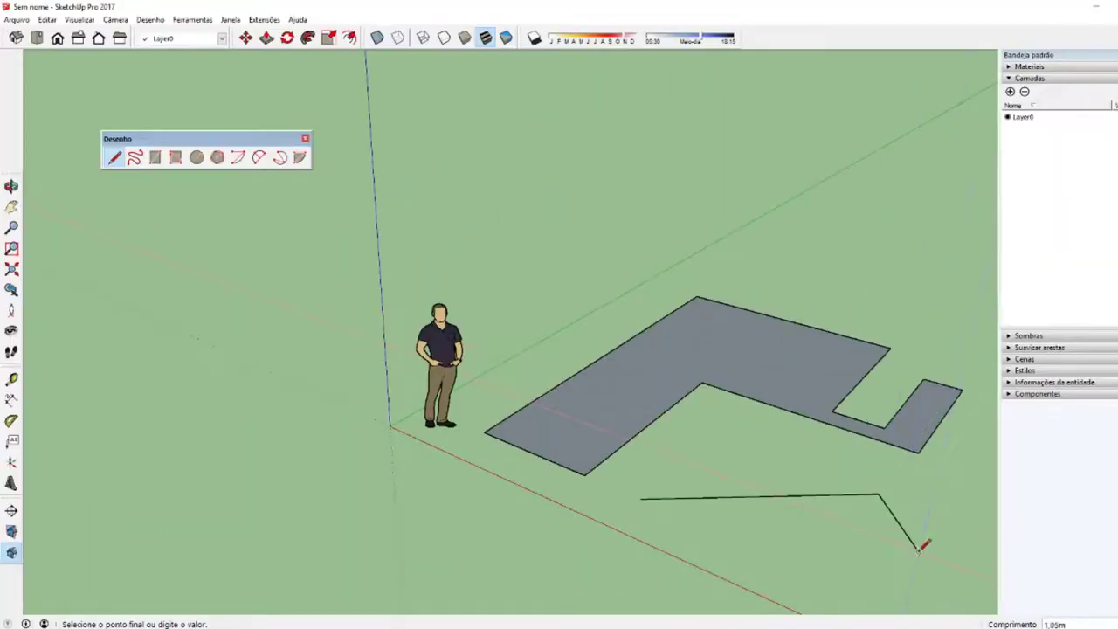
- Place the remaining corners and close on the start point to form a five-sided face
left_click(918, 552)
left_click(768, 580)
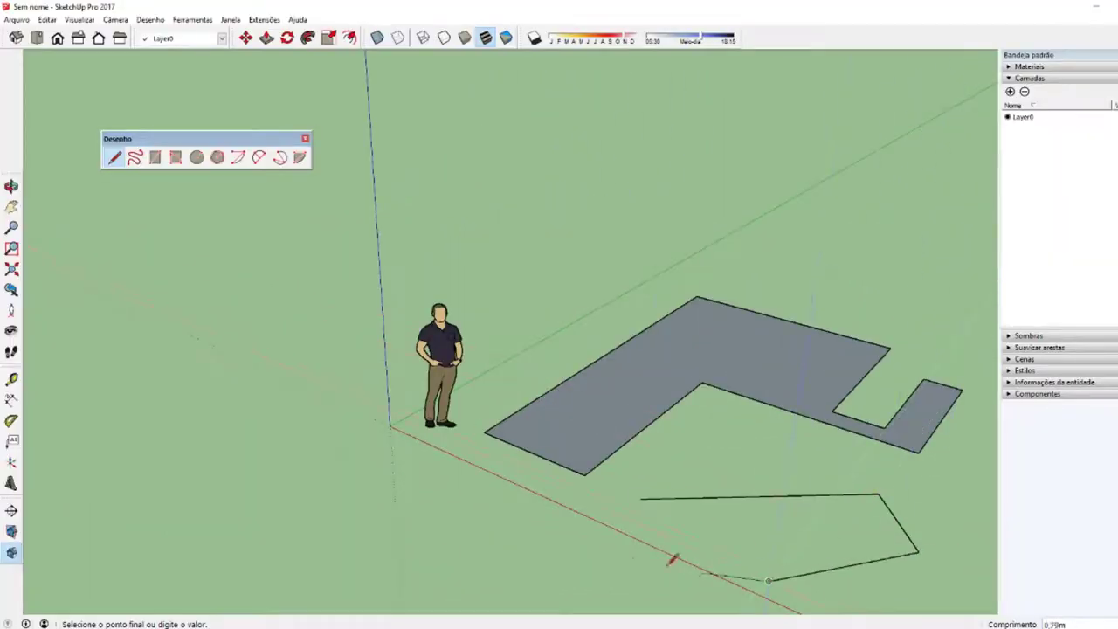
left_click(594, 539)
left_click(640, 503)
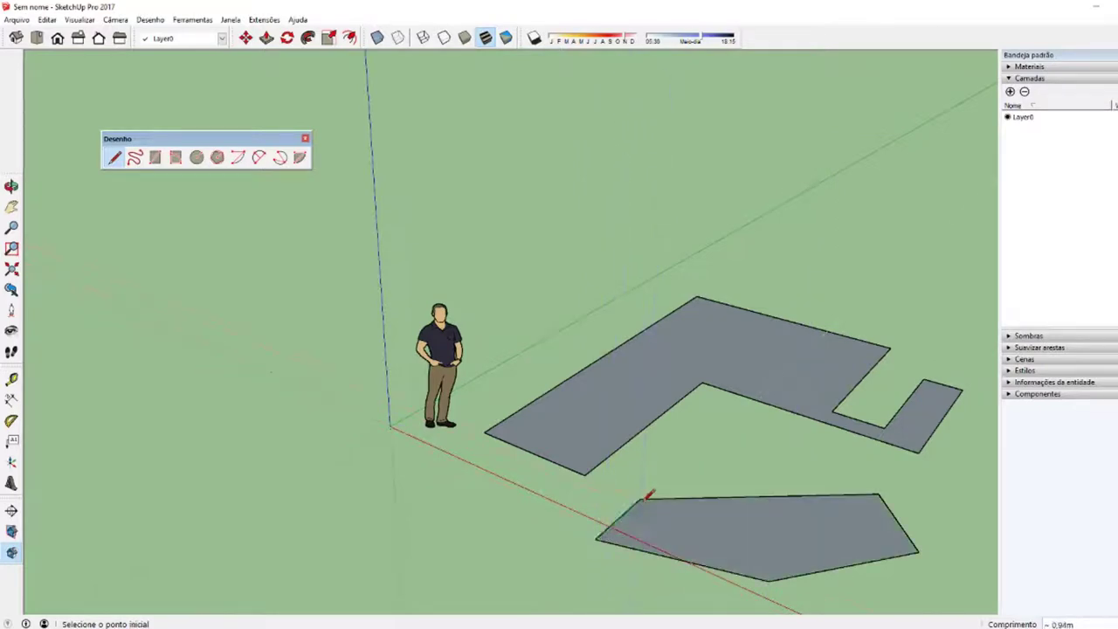
mouse_move(612, 530)
middle_mouse_down()
mouse_move(899, 475)
mouse_move(961, 449)
mouse_move(929, 525)
mouse_move(859, 625)
middle_mouse_up()
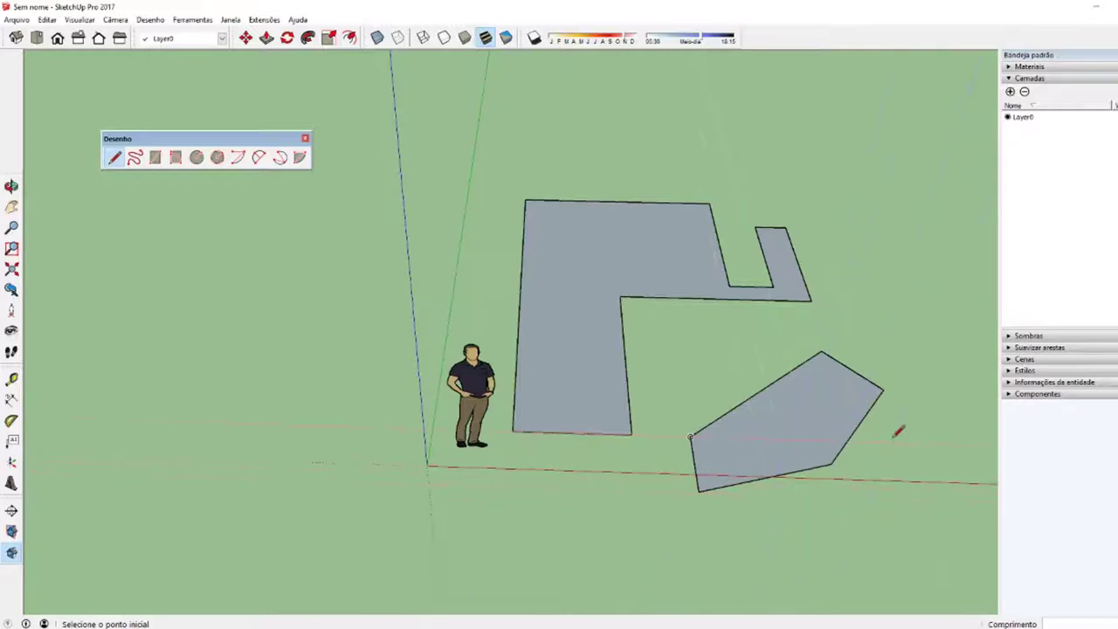
mouse_move(894, 428)
middle_mouse_down()
mouse_move(799, 349)
mouse_move(693, 513)
middle_mouse_up()
- Draw a single line on the ground right of the faces, then stop it with Esc
left_click(716, 515)
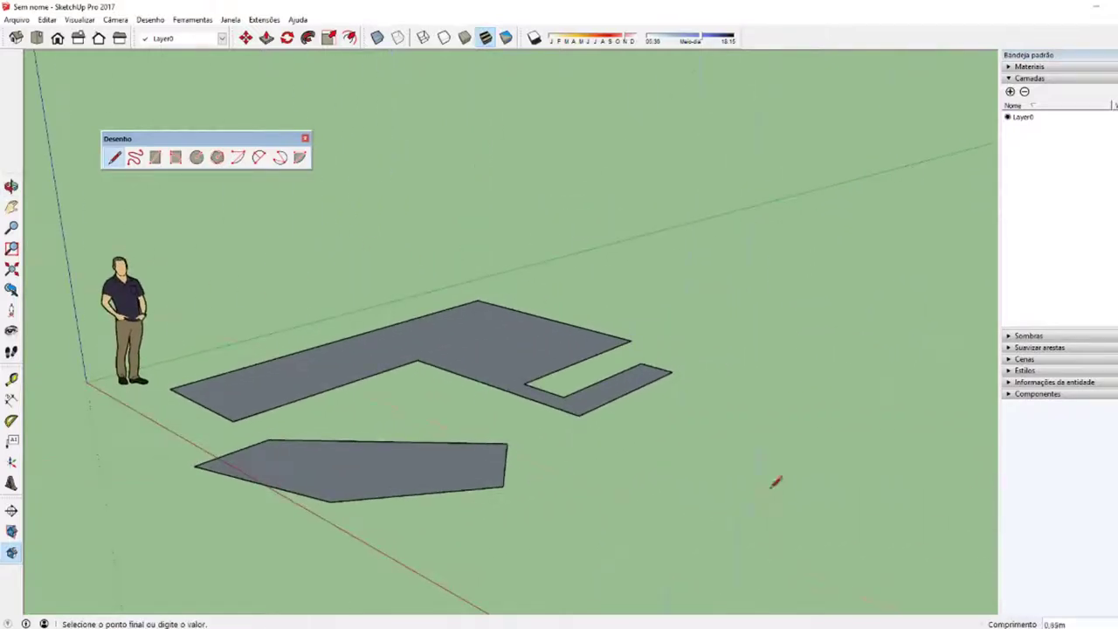
left_click(741, 312)
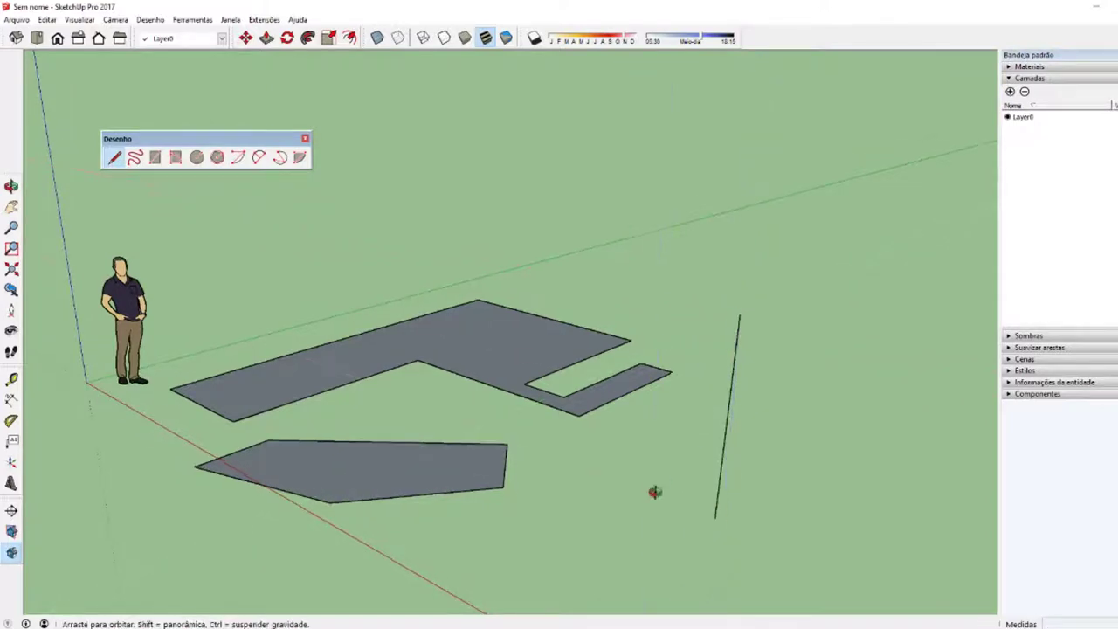
mouse_move(654, 492)
middle_mouse_down()
mouse_move(960, 429)
mouse_move(650, 474)
middle_mouse_up()
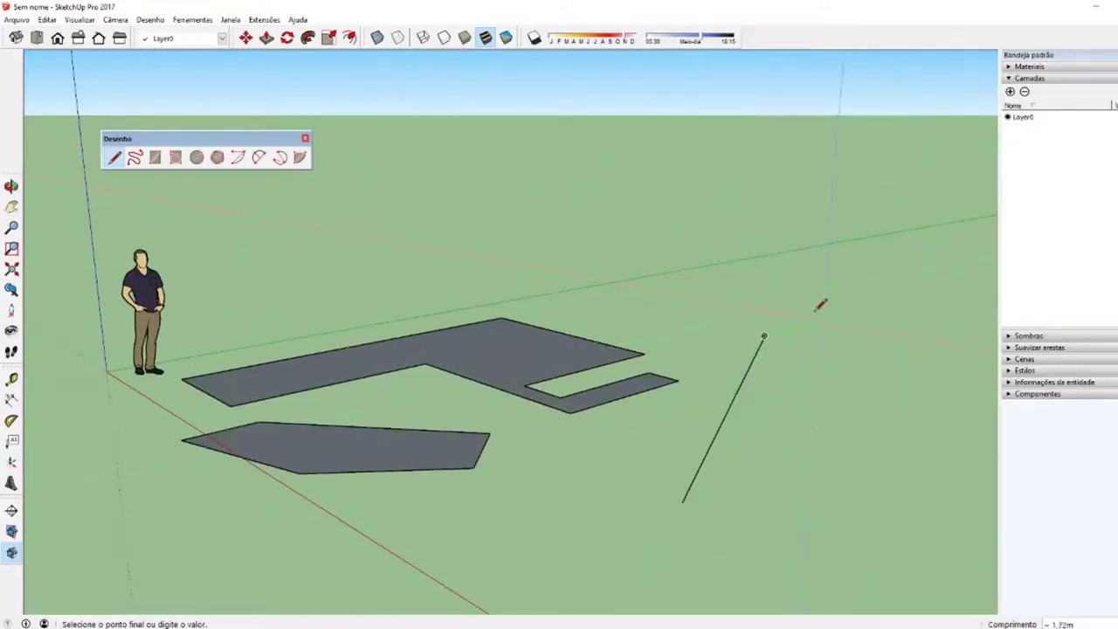
key("Escape")
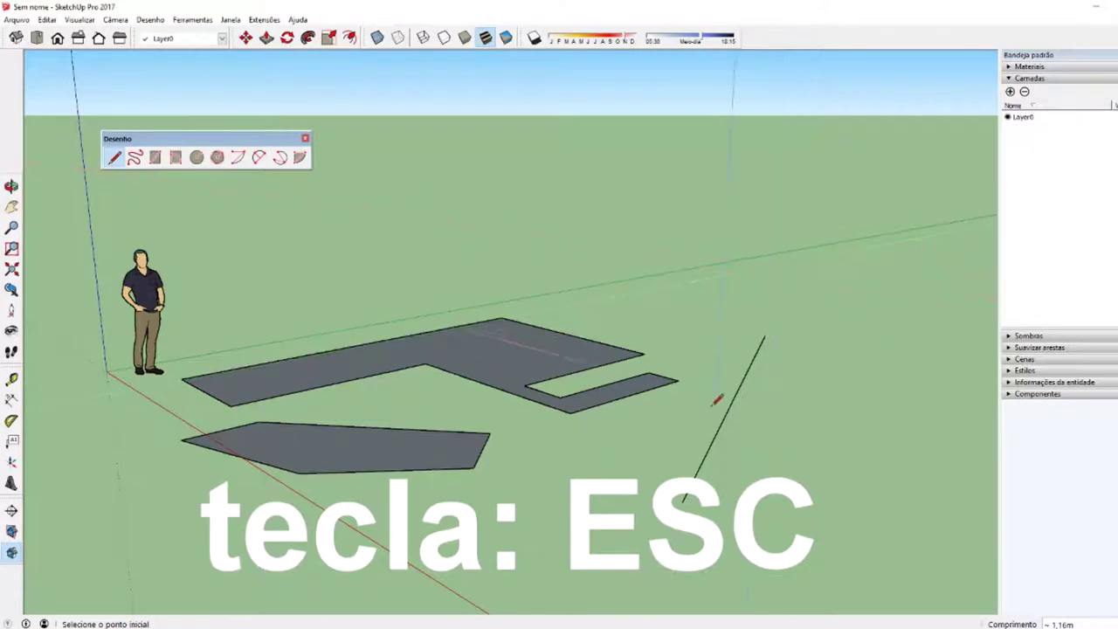
mouse_move(719, 399)
middle_mouse_down()
mouse_move(736, 512)
mouse_move(662, 186)
middle_mouse_up()
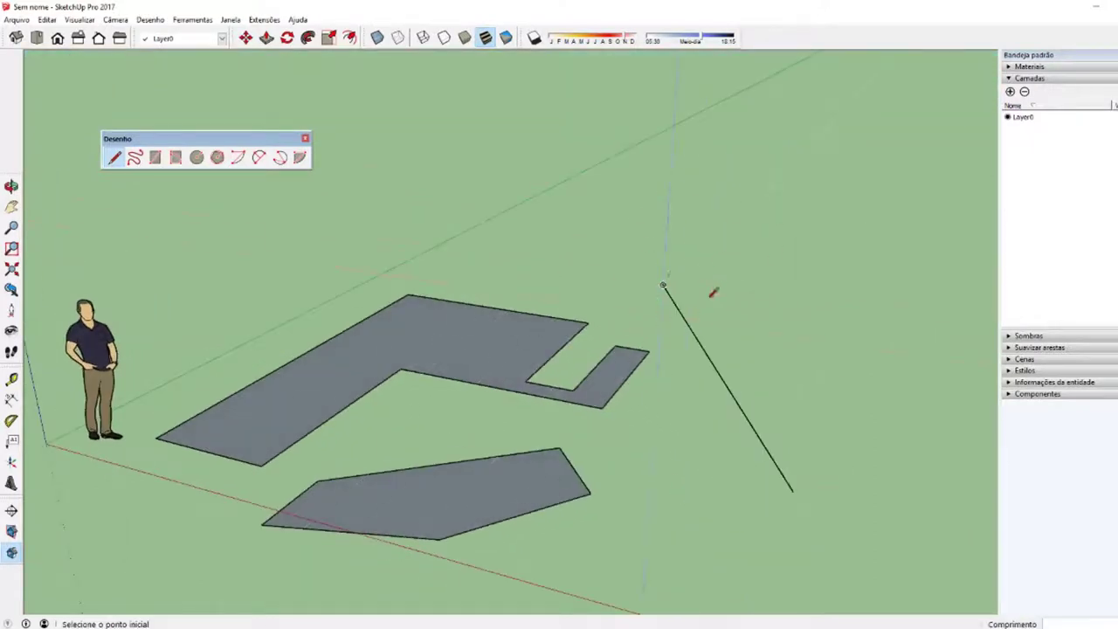
middle_click_drag(789, 483, 725, 459)
- Extend it into an open four-segment zigzag chain, end it, and return to Select
left_click(711, 467)
left_click(899, 402)
left_click(763, 304)
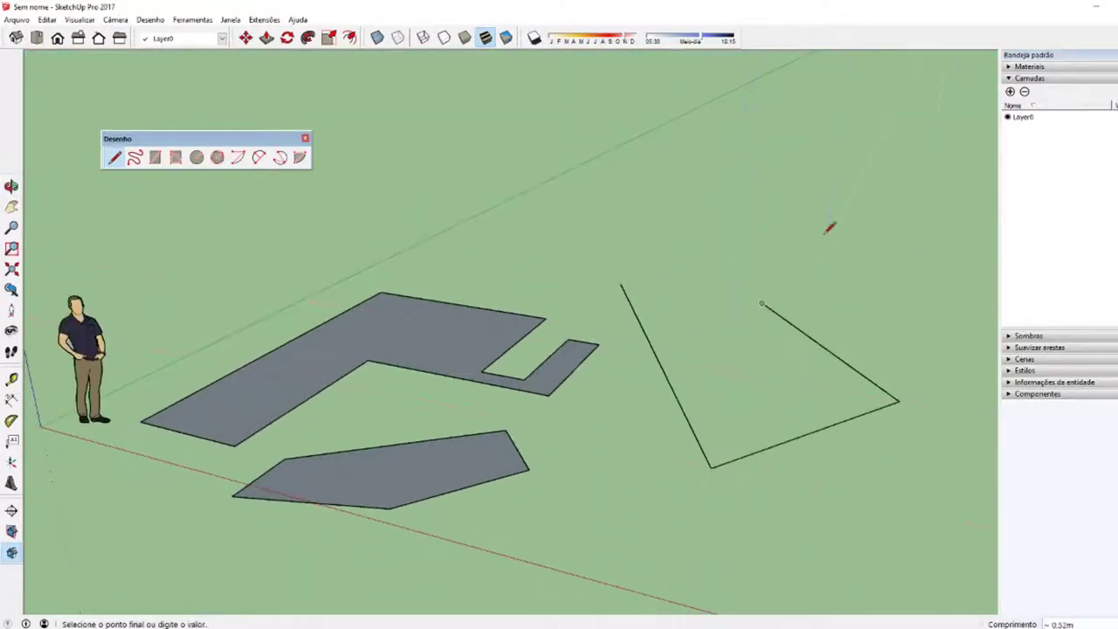
left_click(802, 235)
key("Escape")
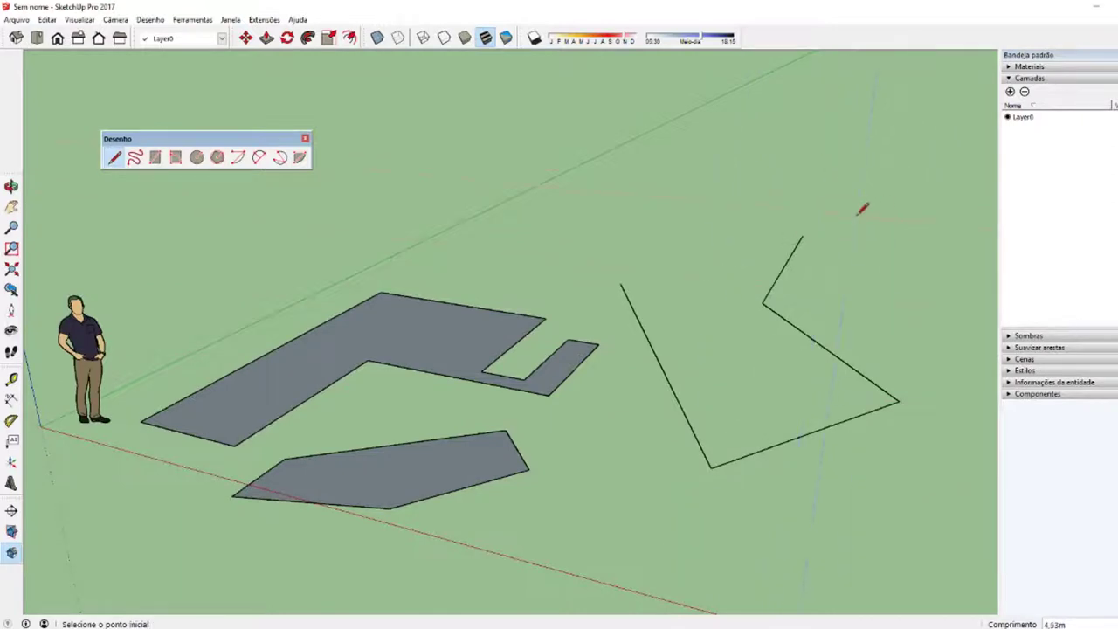
middle_click_drag(777, 365, 774, 404)
key("space")
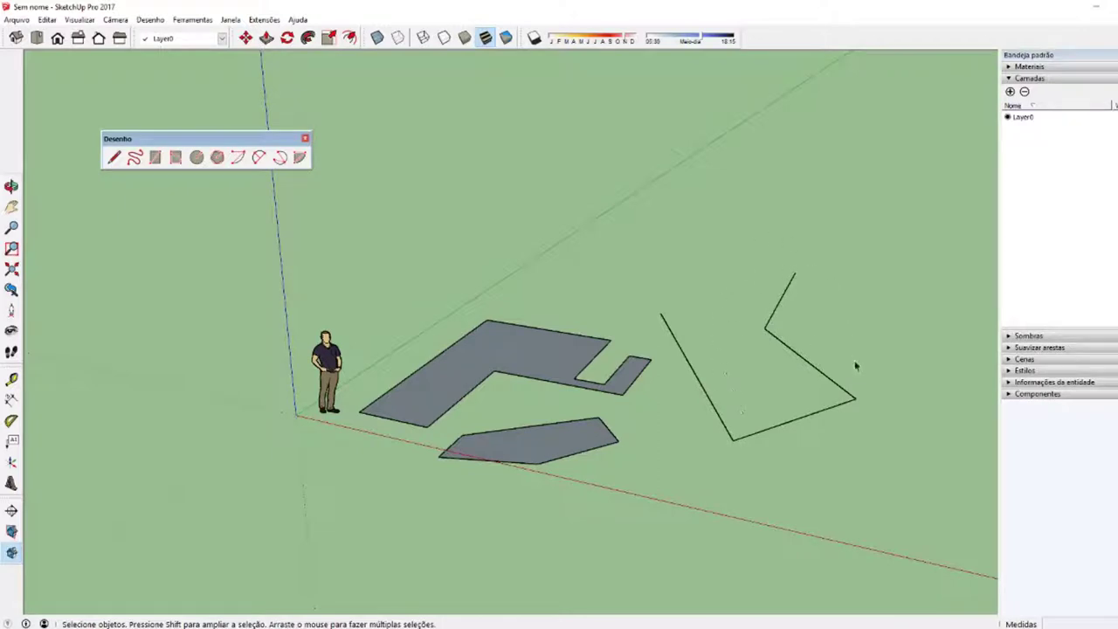
- Erase and redraw the notch's diagonal edge to restore the slab face, then delete the open zigzag chain
key("e")
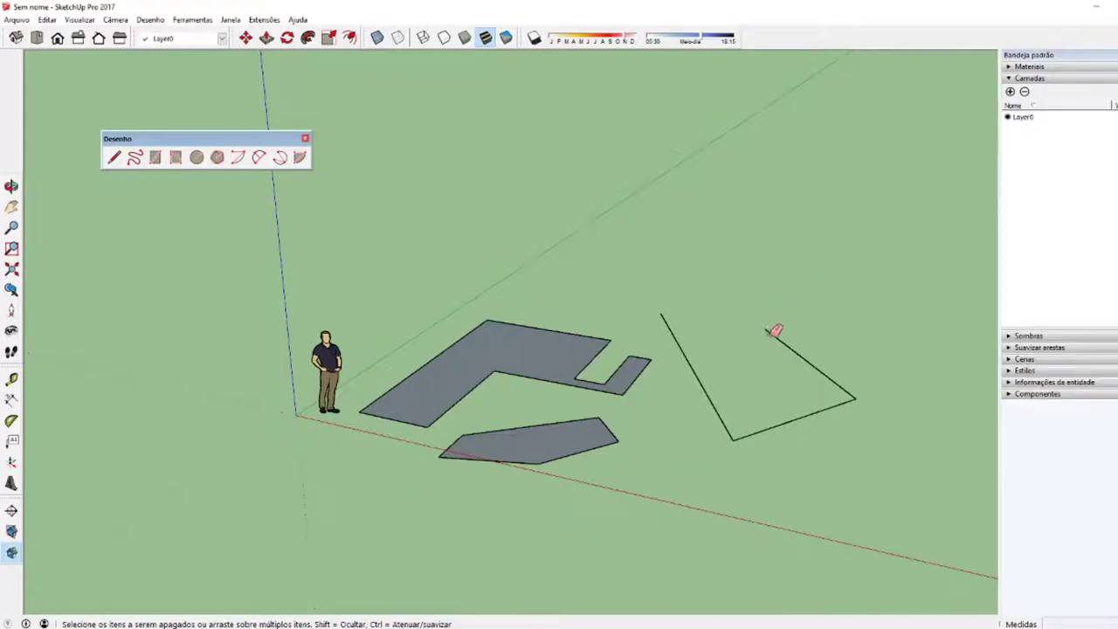
left_click(595, 354)
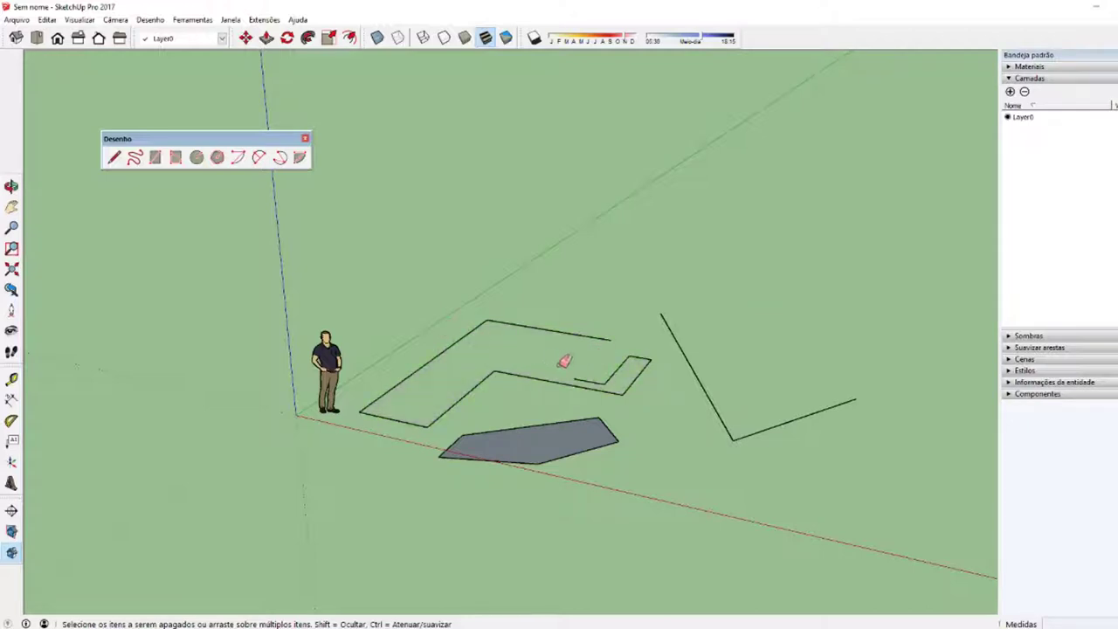
key("l")
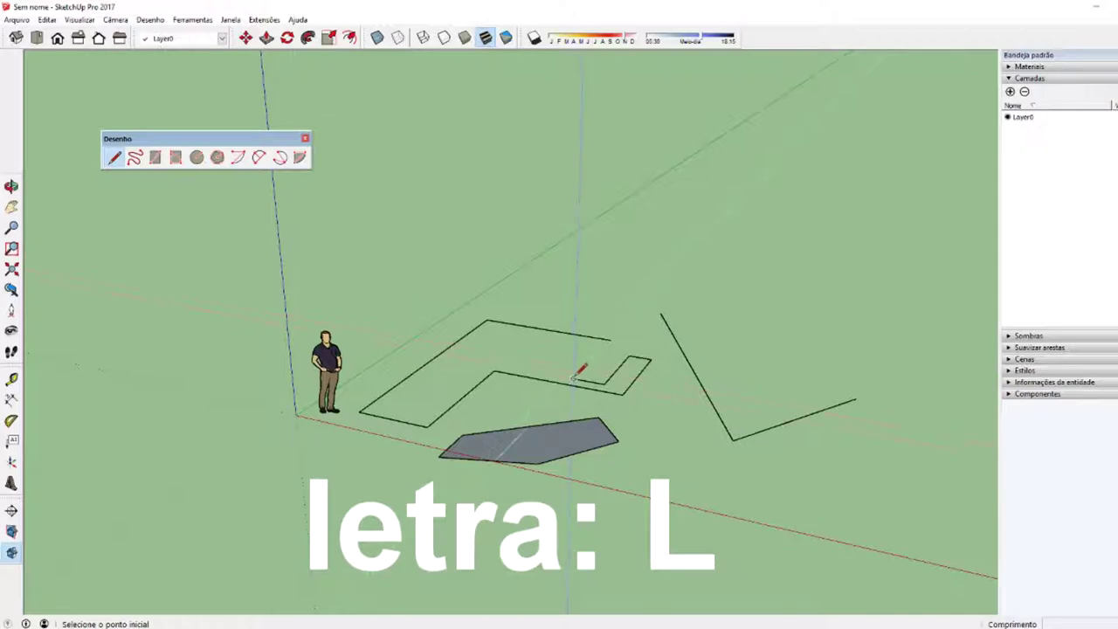
left_click(574, 378)
left_click(609, 339)
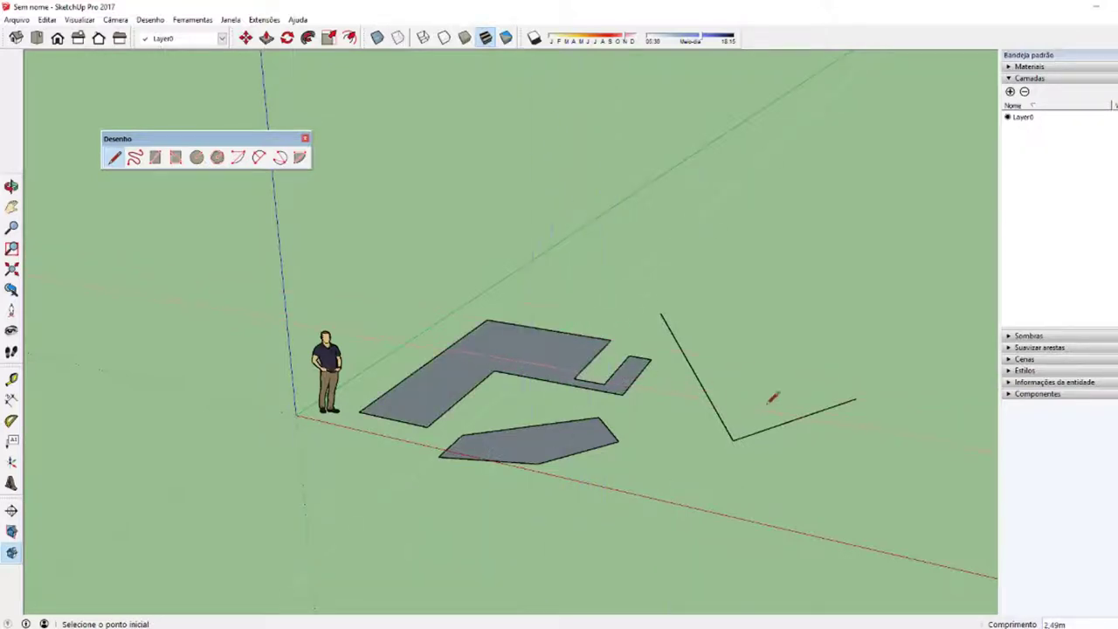
key("space")
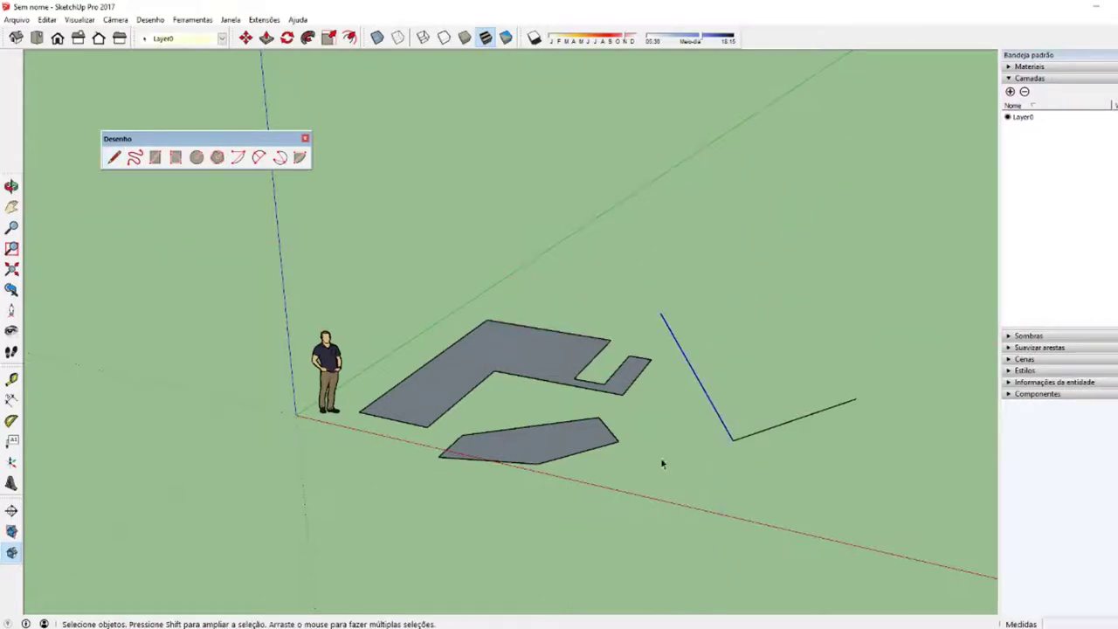
key("Delete")
- Delete the leftover open edge and redraw the L outline's missing top edge to restore its grey face
key("Delete")
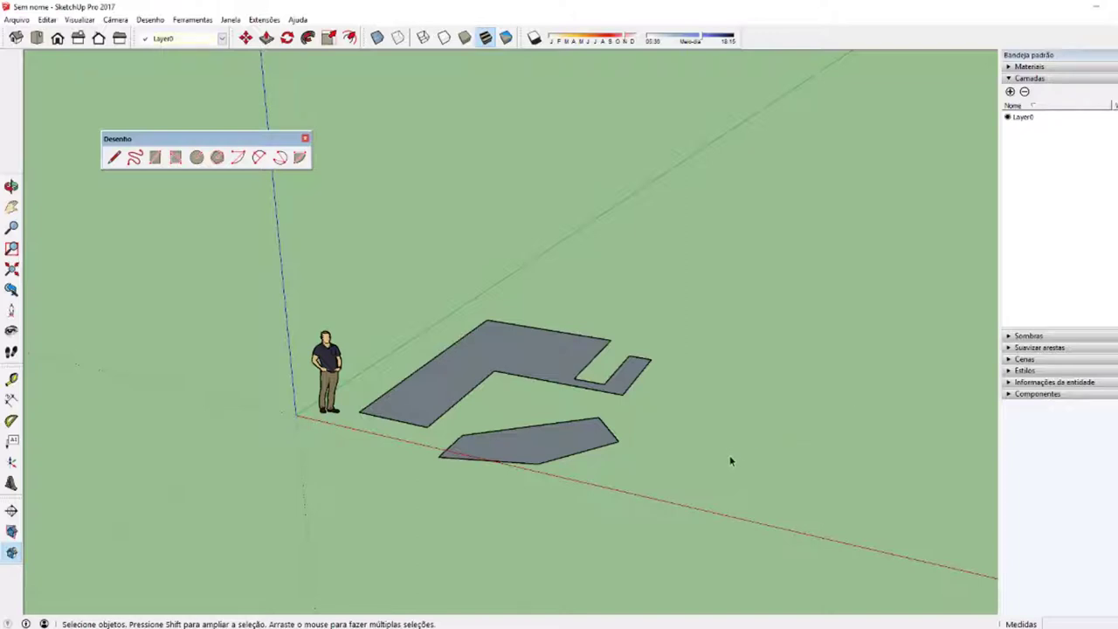
key("Delete")
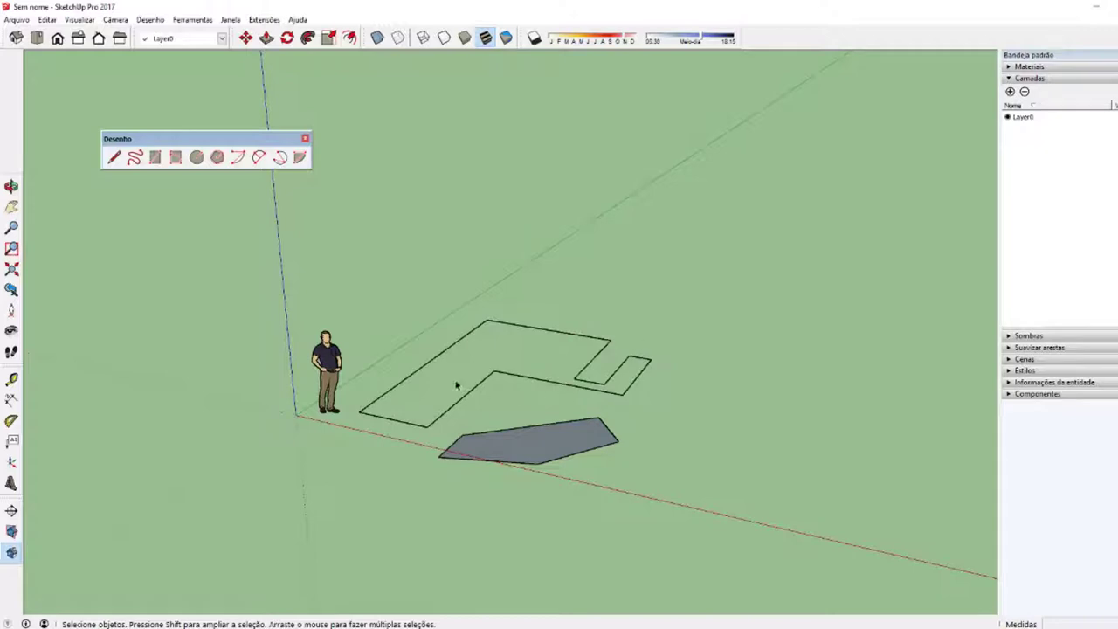
scroll(416, 411, "up", 1)
scroll(417, 411, "up", 1)
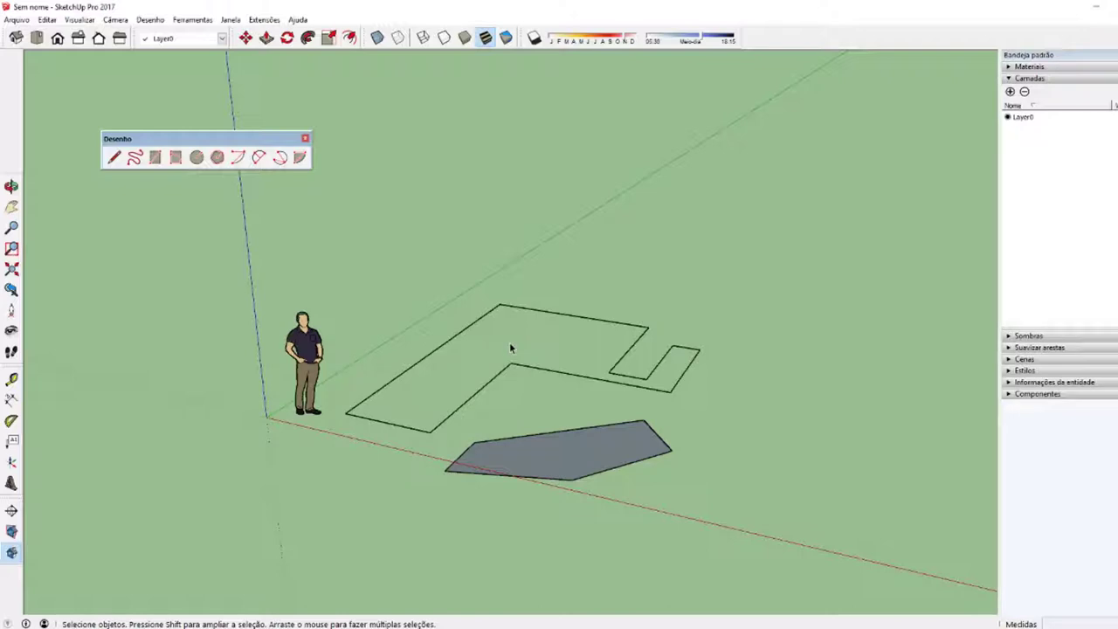
key("l")
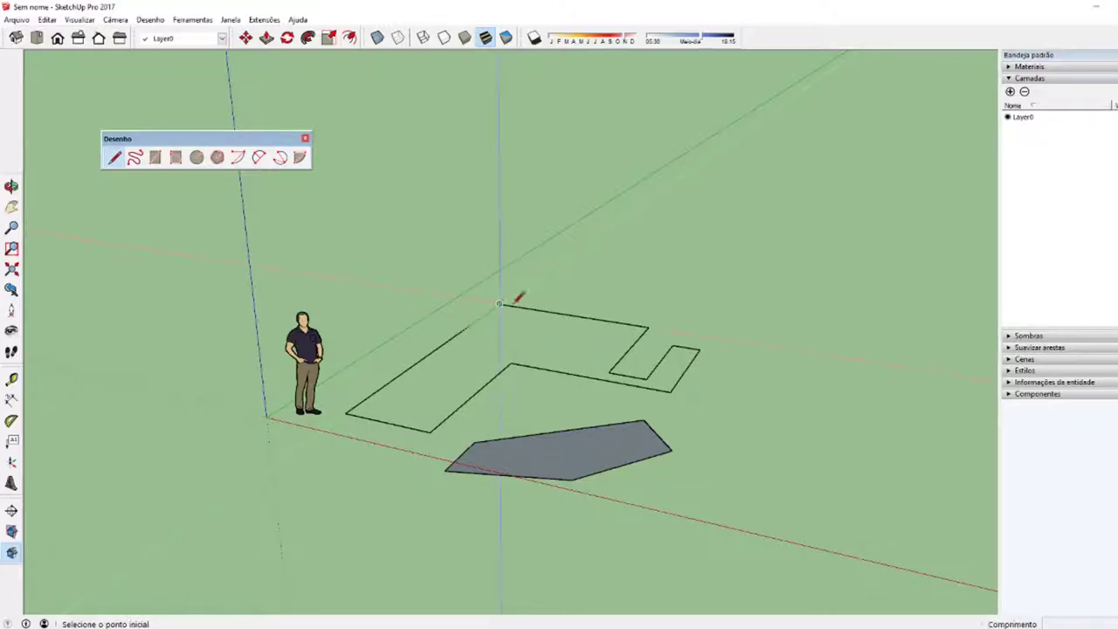
left_click(500, 305)
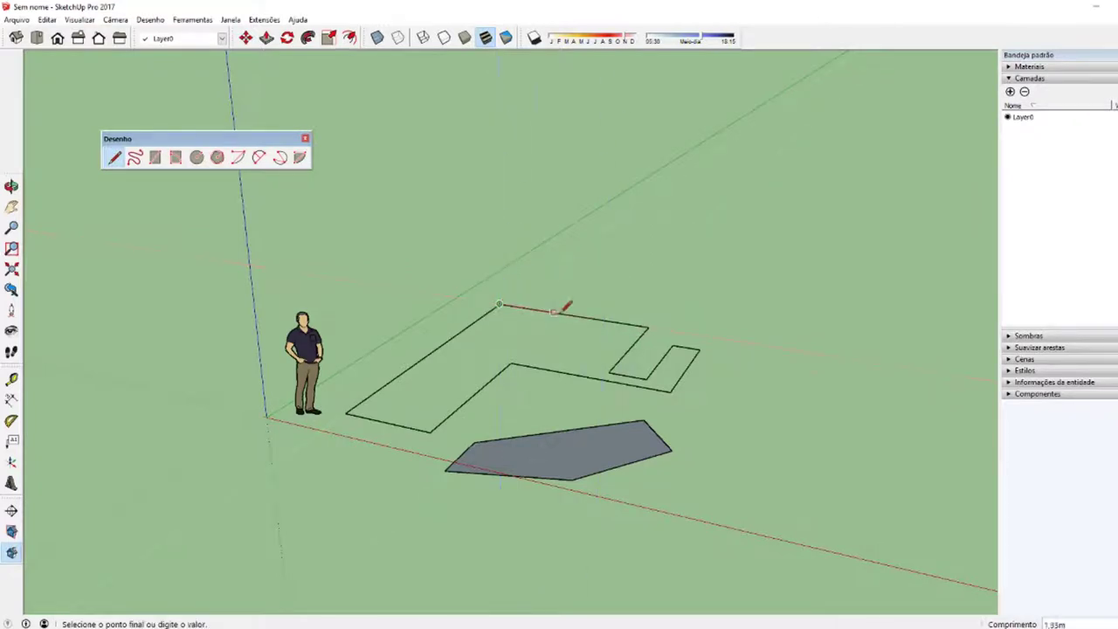
left_click(648, 328)
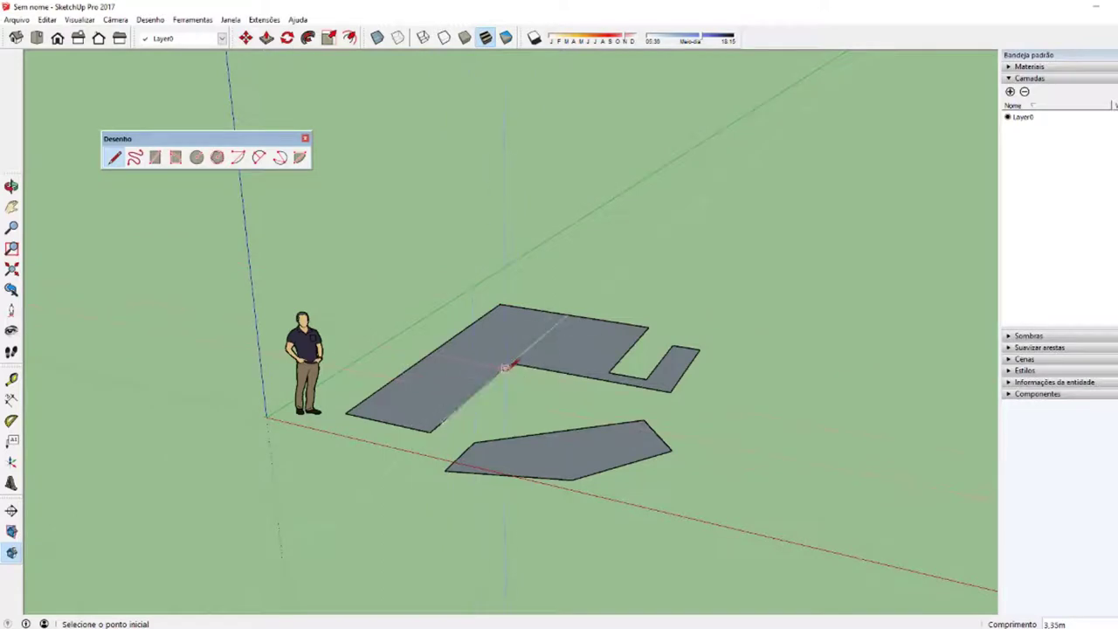
key("space")
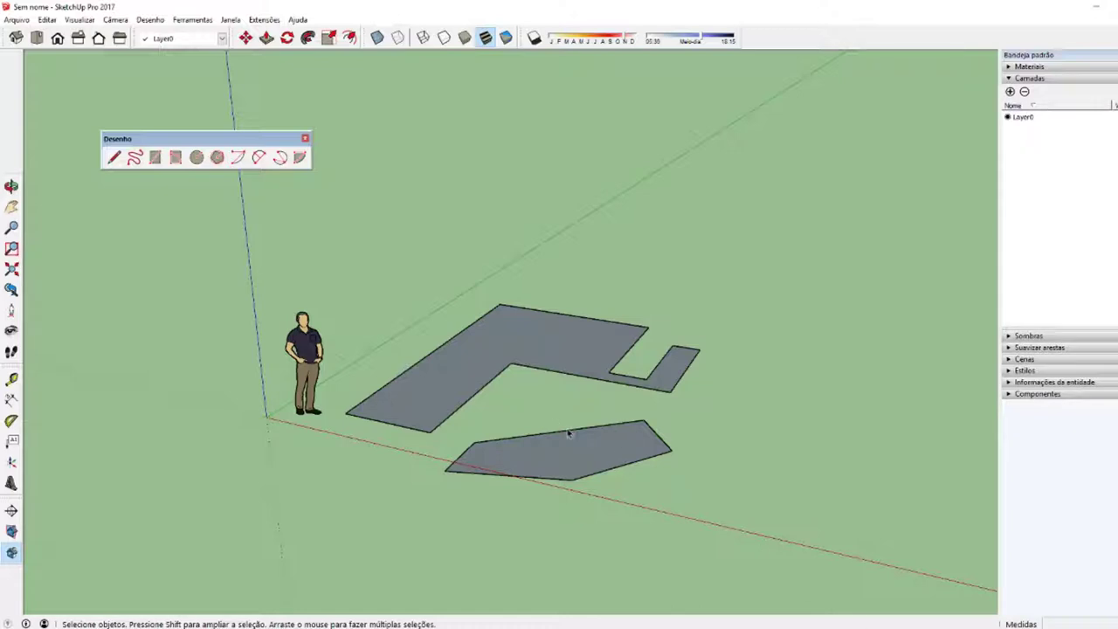
- From a low view angle, draw a vertical rectangular face standing on the ground right of the floor shapes
key("l")
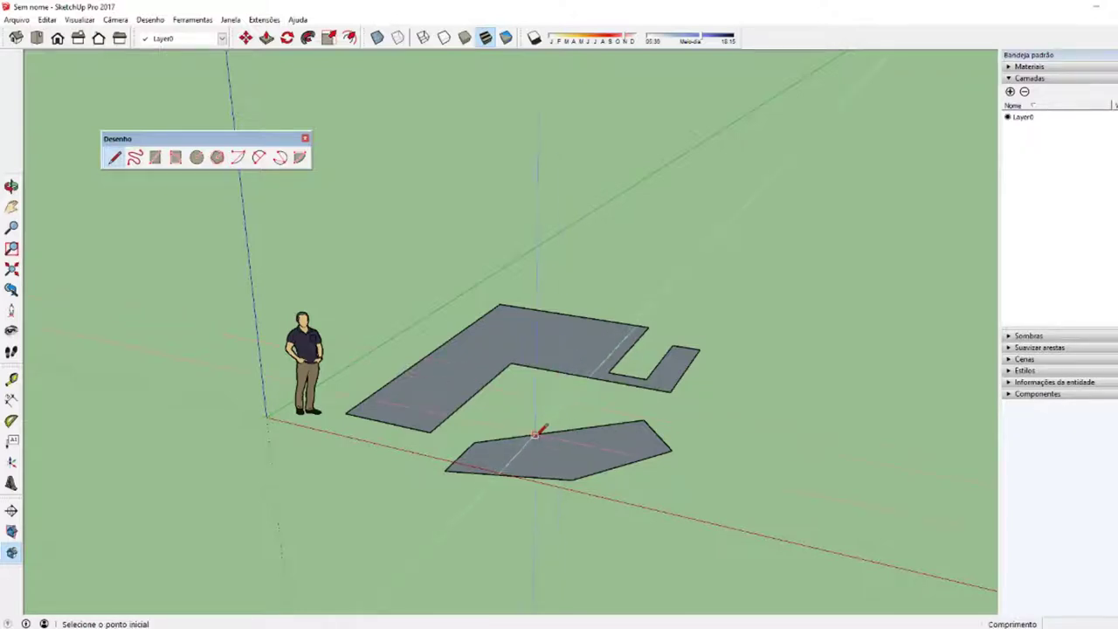
key("o")
middle_click_drag(520, 439, 585, 331)
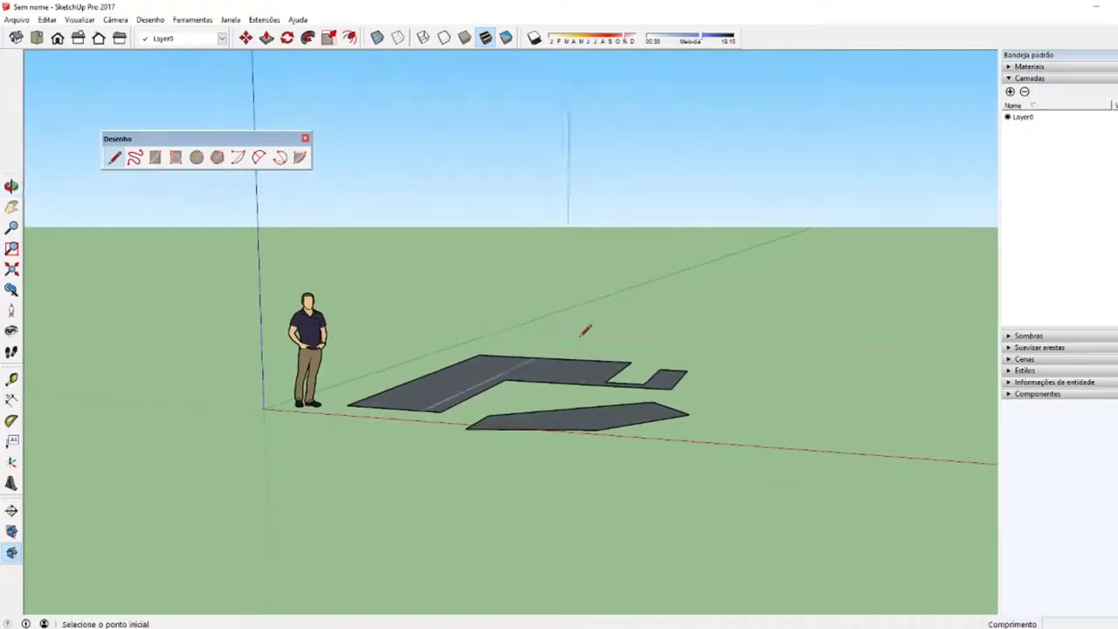
left_click(744, 342)
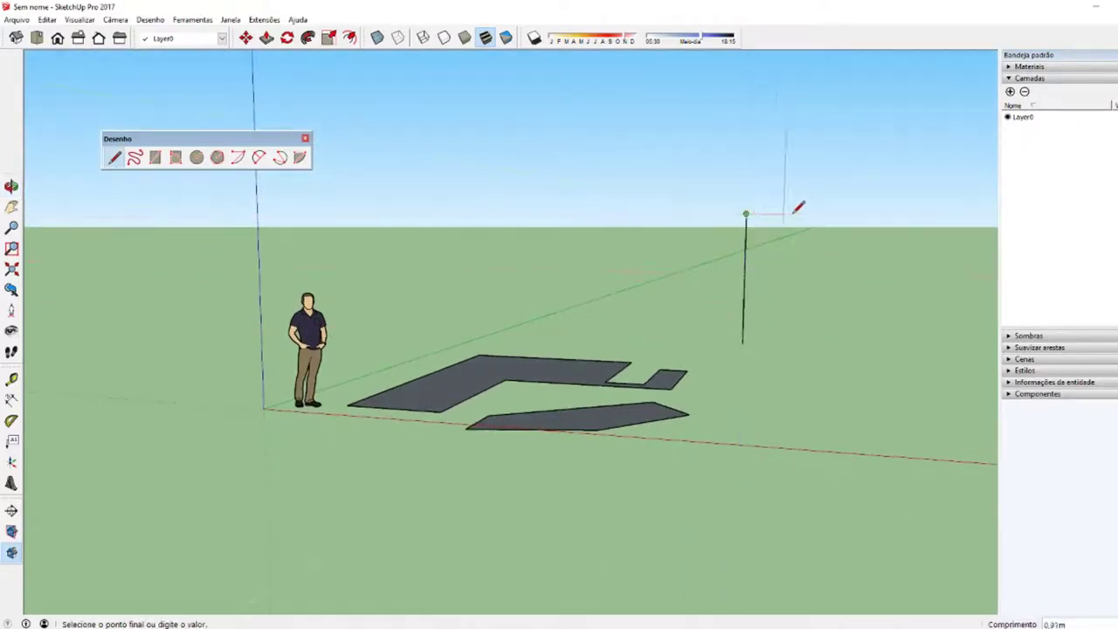
left_click(882, 213)
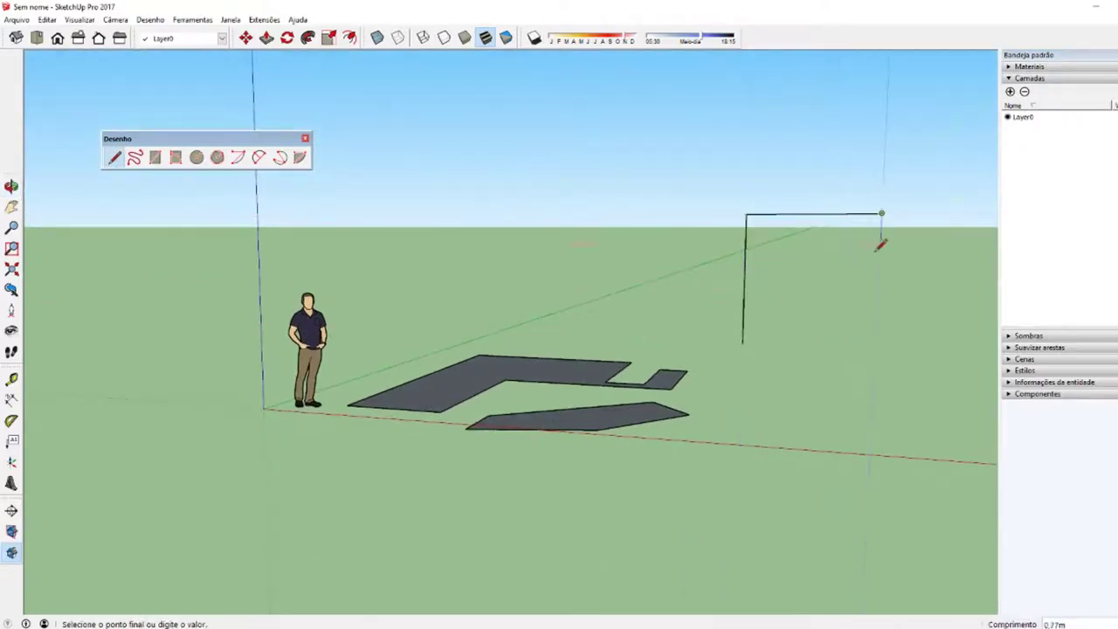
left_click(876, 348)
left_click(743, 343)
key("o")
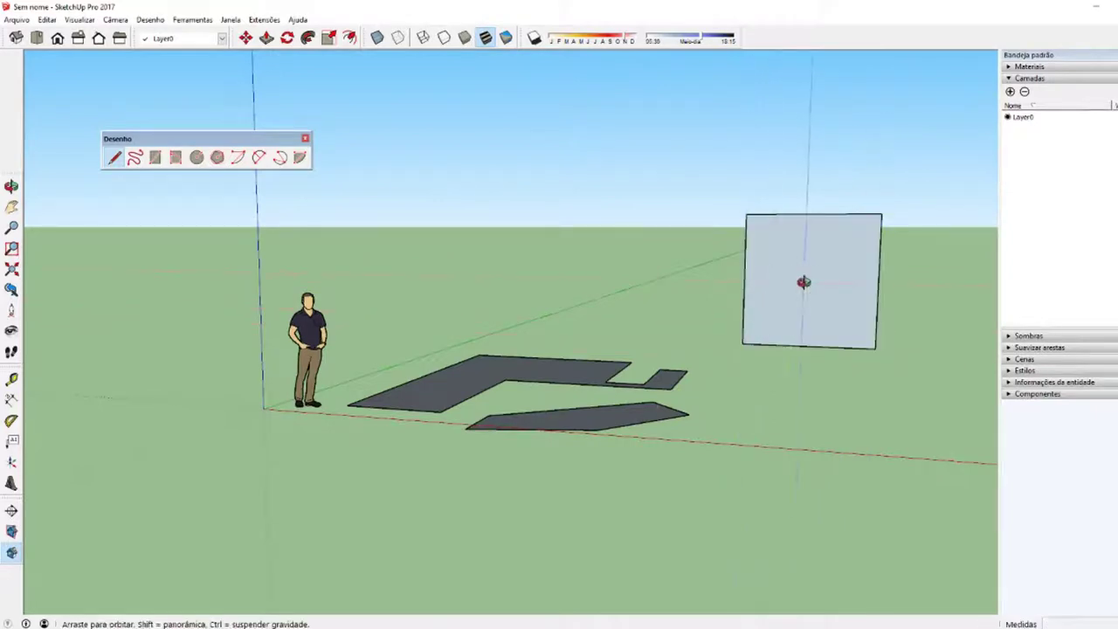
mouse_move(804, 281)
middle_mouse_down()
mouse_move(569, 289)
mouse_move(447, 329)
mouse_move(515, 375)
mouse_move(499, 539)
mouse_move(623, 349)
middle_mouse_up()
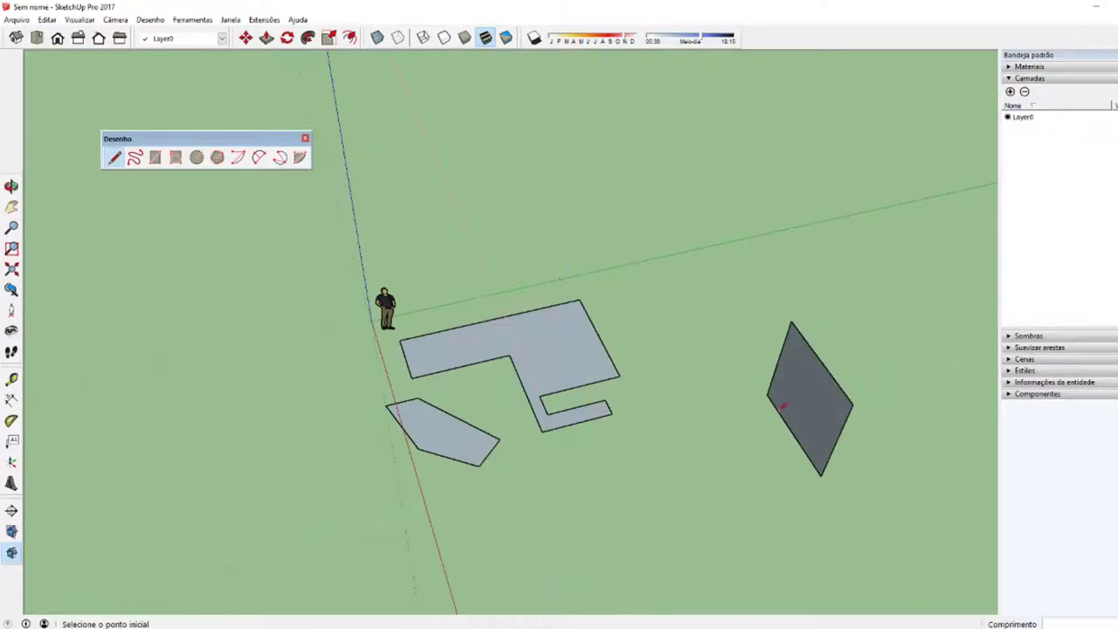
mouse_move(784, 406)
middle_mouse_down()
mouse_move(619, 504)
mouse_move(904, 449)
middle_mouse_up()
scroll(641, 317, "up", 2)
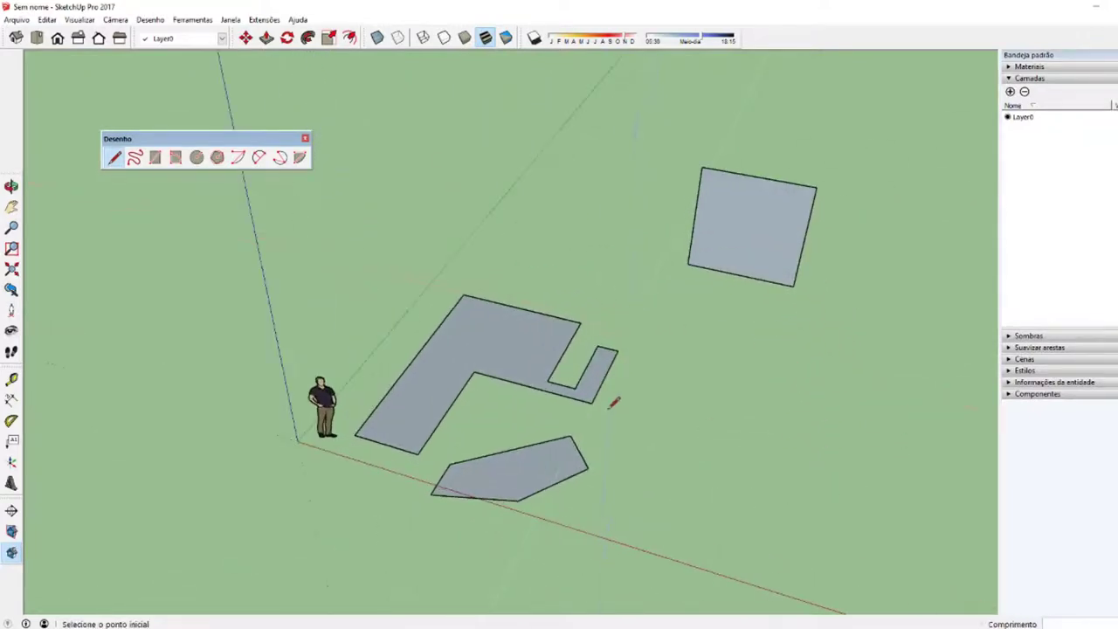
mouse_move(614, 402)
middle_mouse_down()
mouse_move(582, 270)
mouse_move(634, 302)
middle_mouse_up()
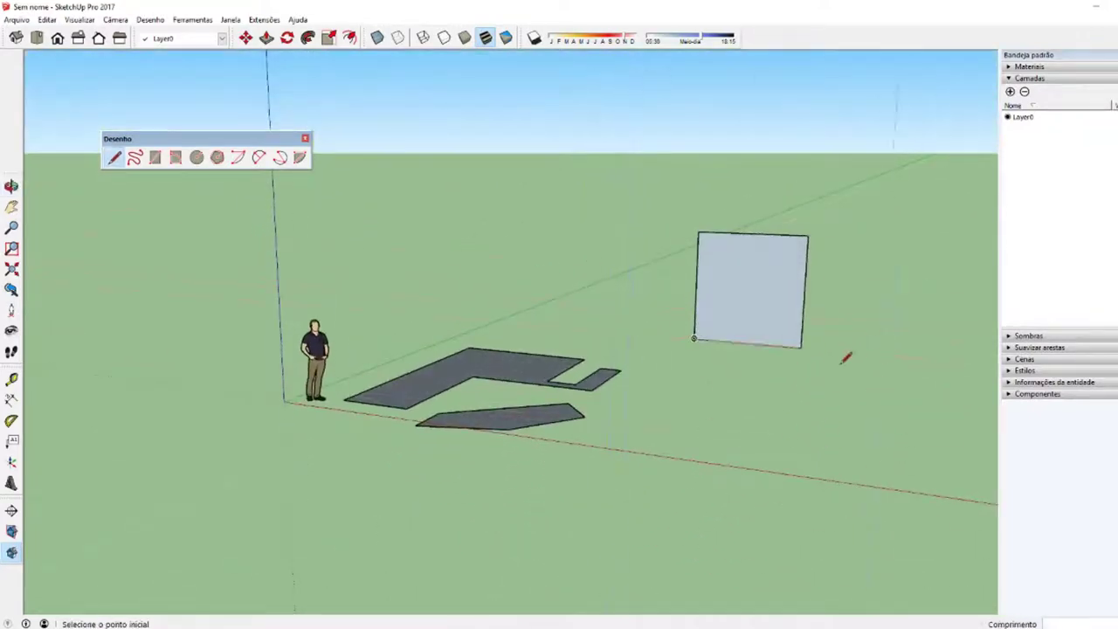
left_click(560, 320)
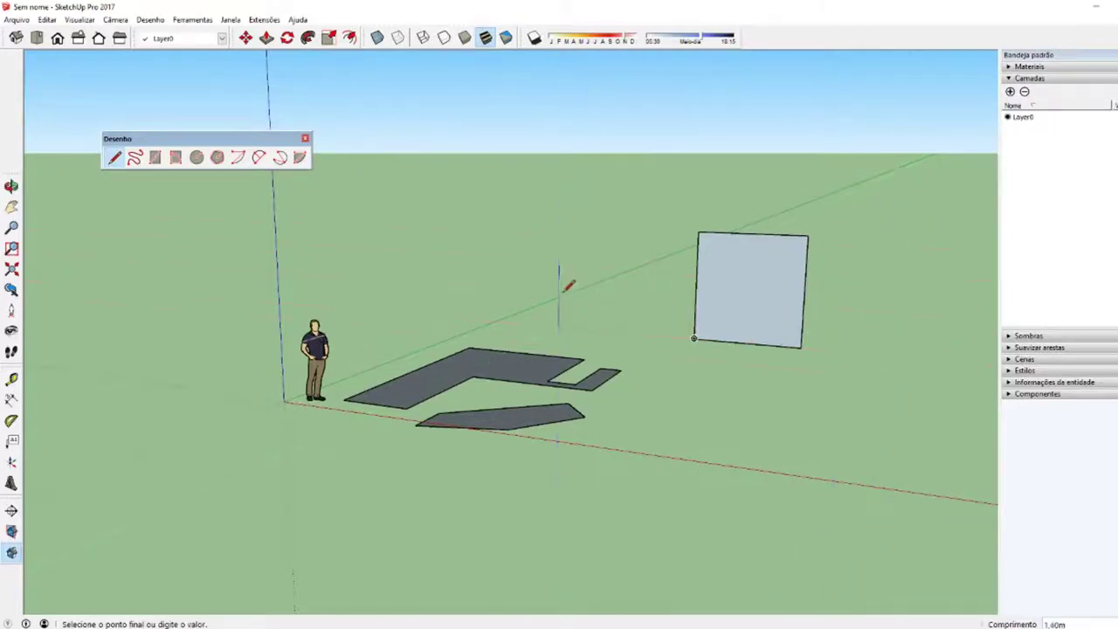
key("Up")
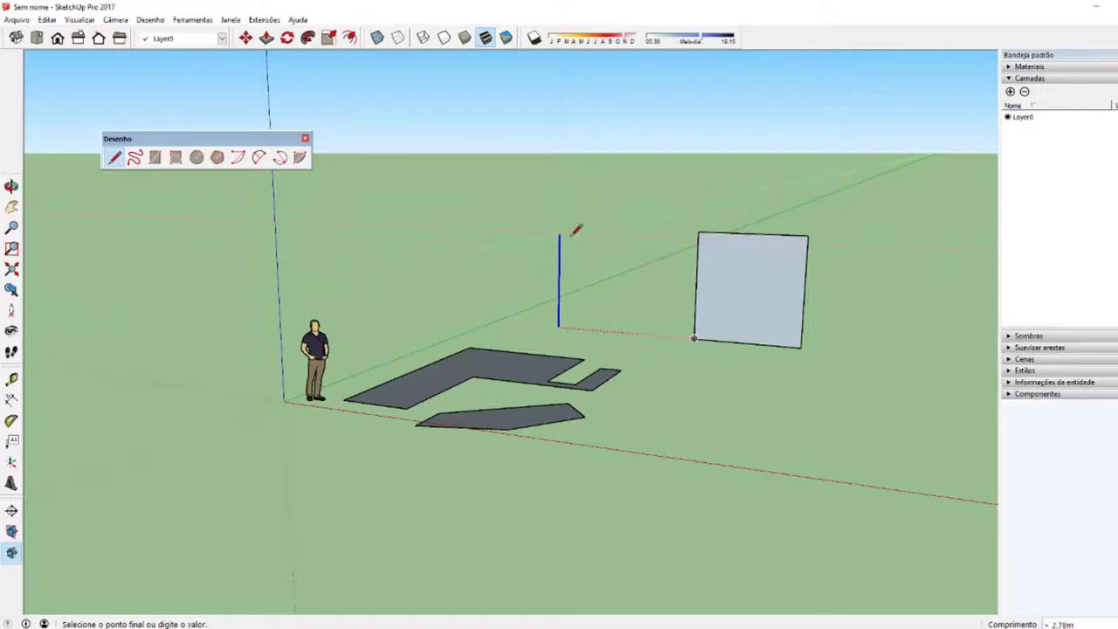
left_click(573, 230)
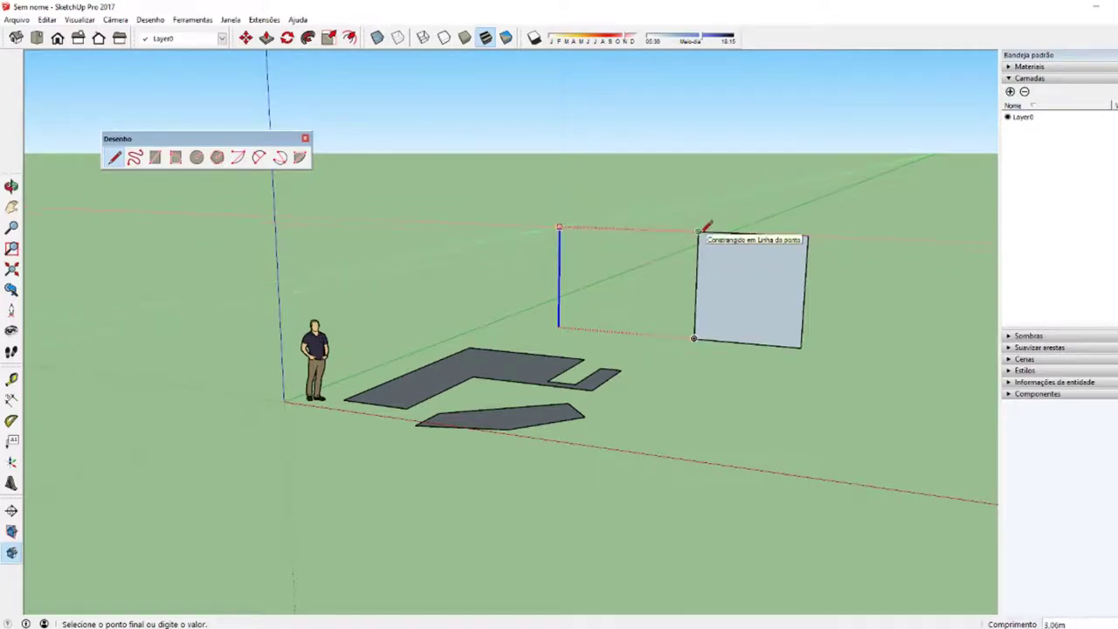
key("ctrl+z")
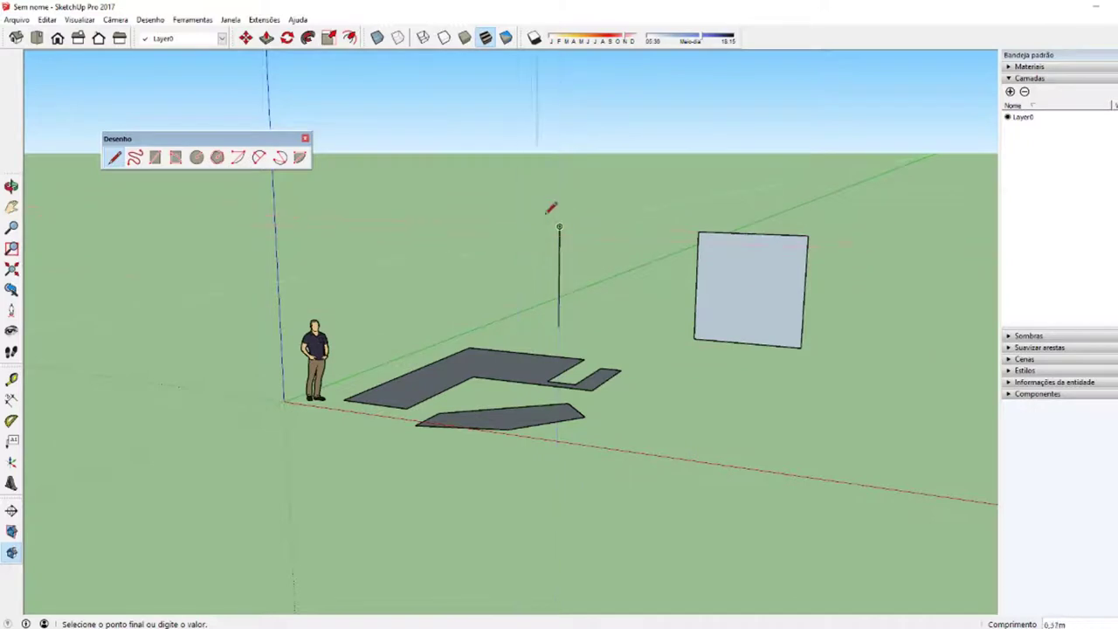
key("Escape")
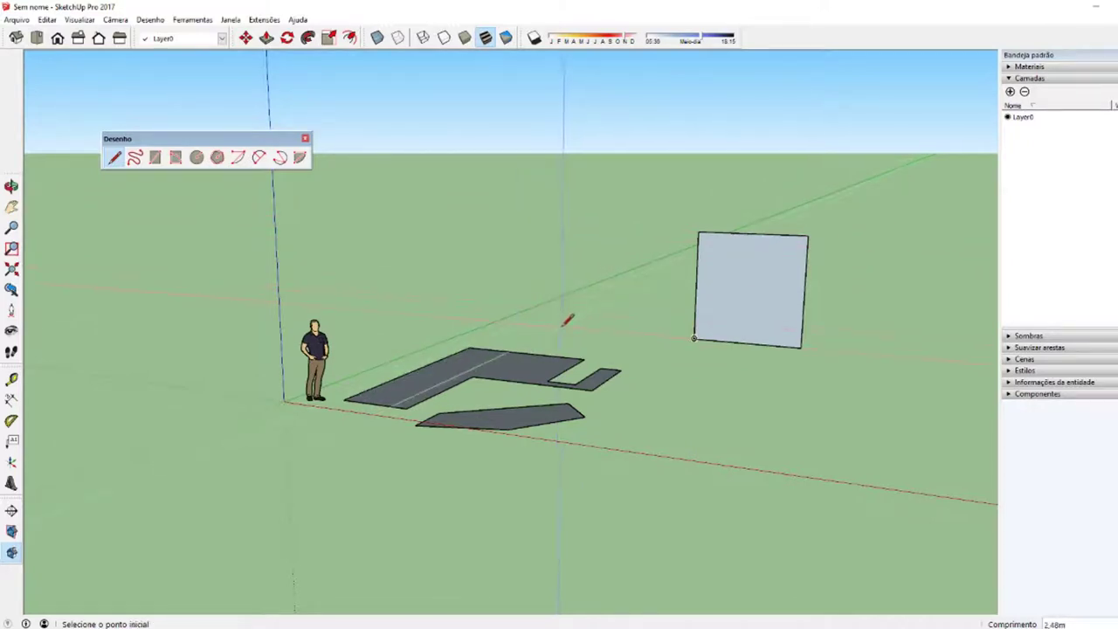
left_click(556, 326)
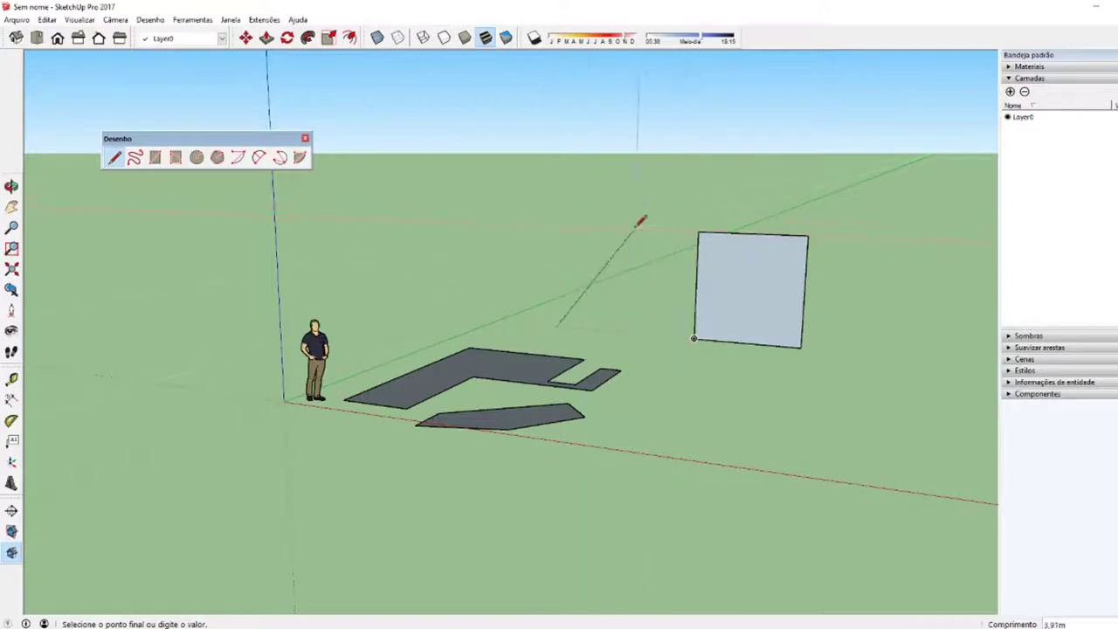
- End the line at the first rectangle's top corner, then undo the stray slanted line
left_click(698, 233)
key("Escape")
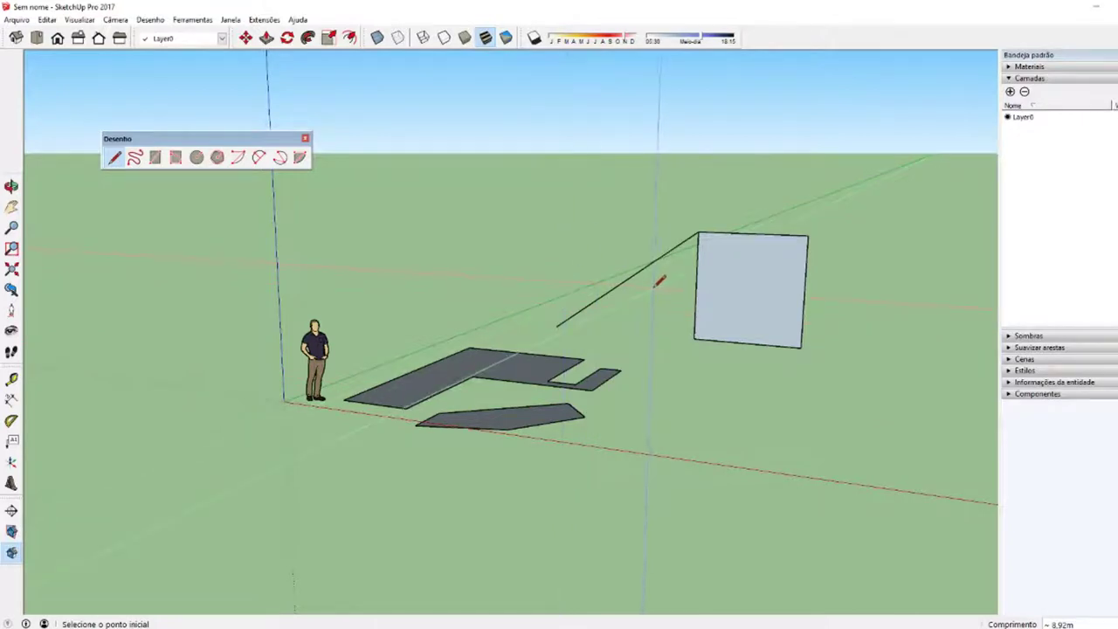
key("ctrl+z")
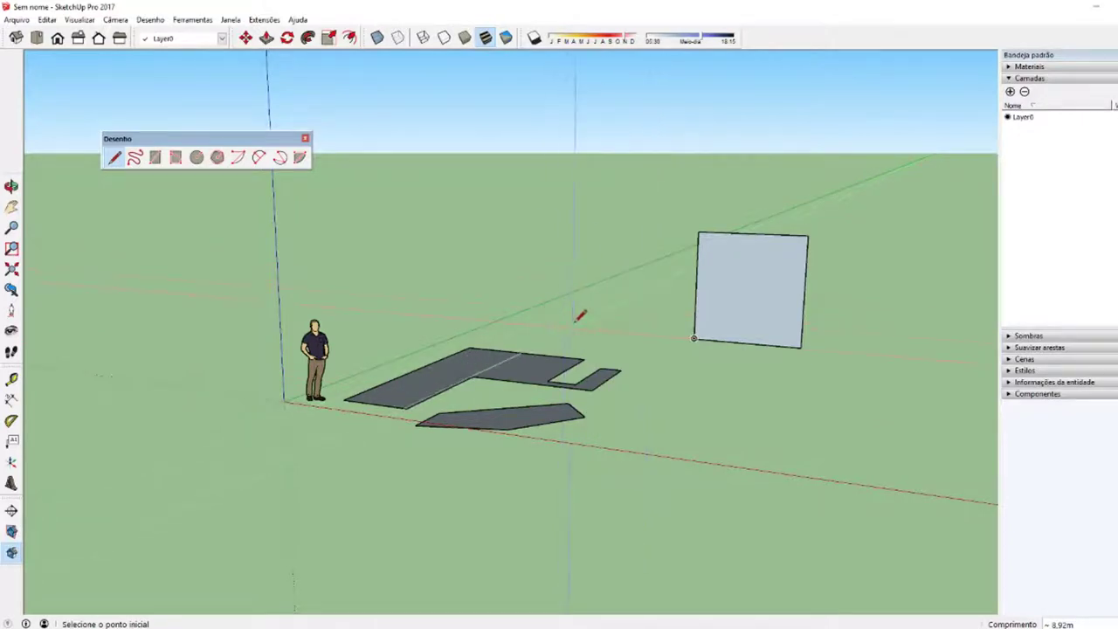
- Draw a second upright rectangle with a 3,06m left edge next to the first and close it into a face
left_click(572, 322)
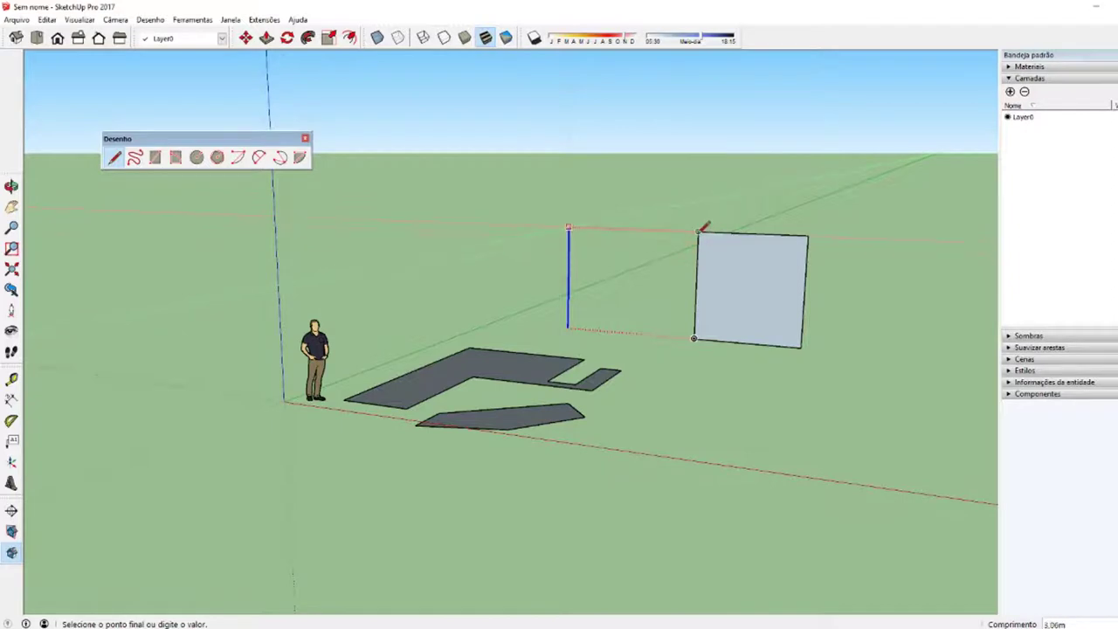
left_click(704, 224)
left_click(684, 230)
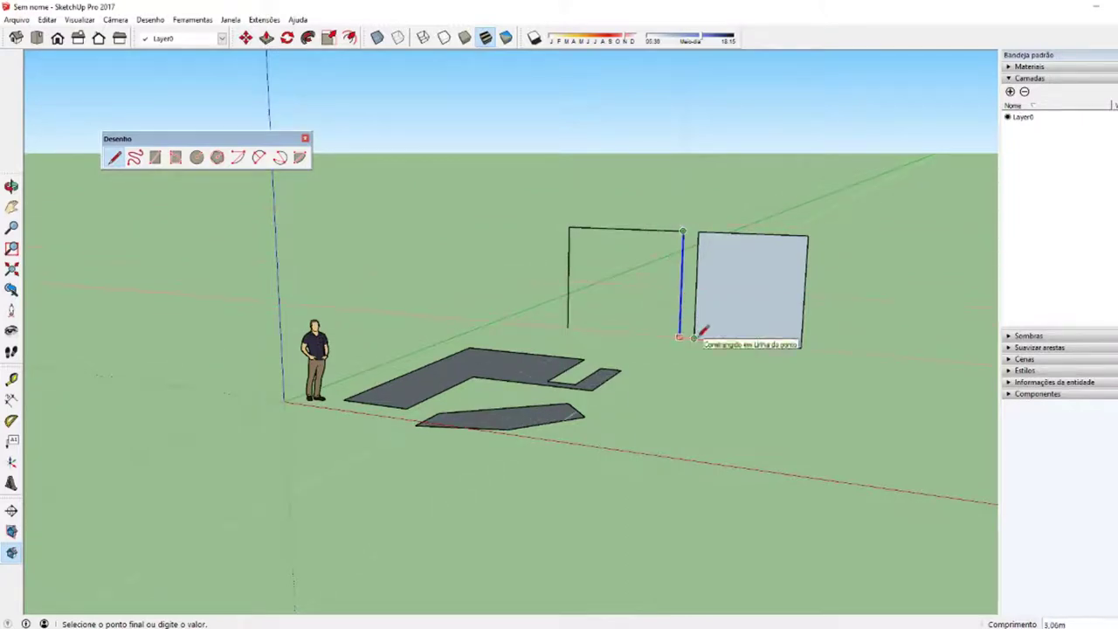
left_click(696, 338)
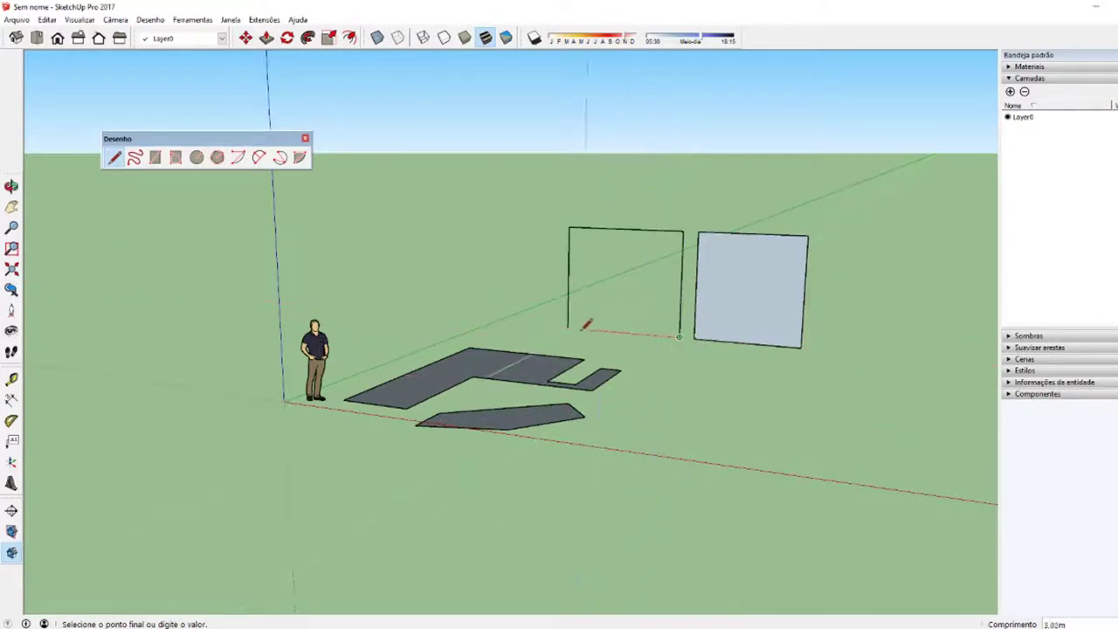
left_click(569, 328)
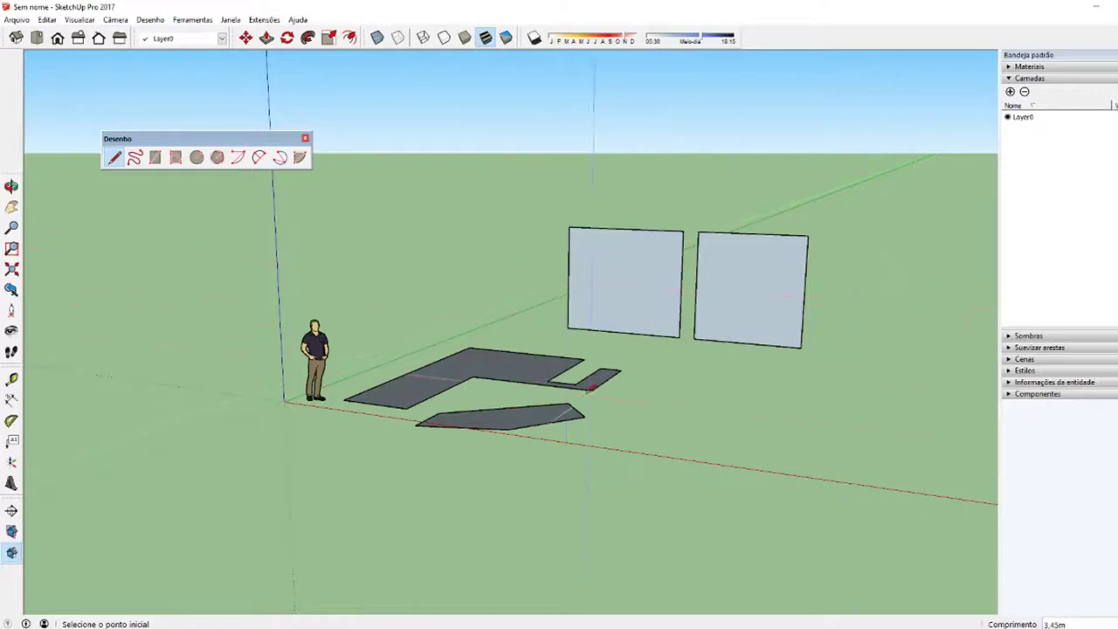
mouse_move(512, 394)
middle_mouse_down()
mouse_move(593, 546)
mouse_move(699, 549)
middle_mouse_up()
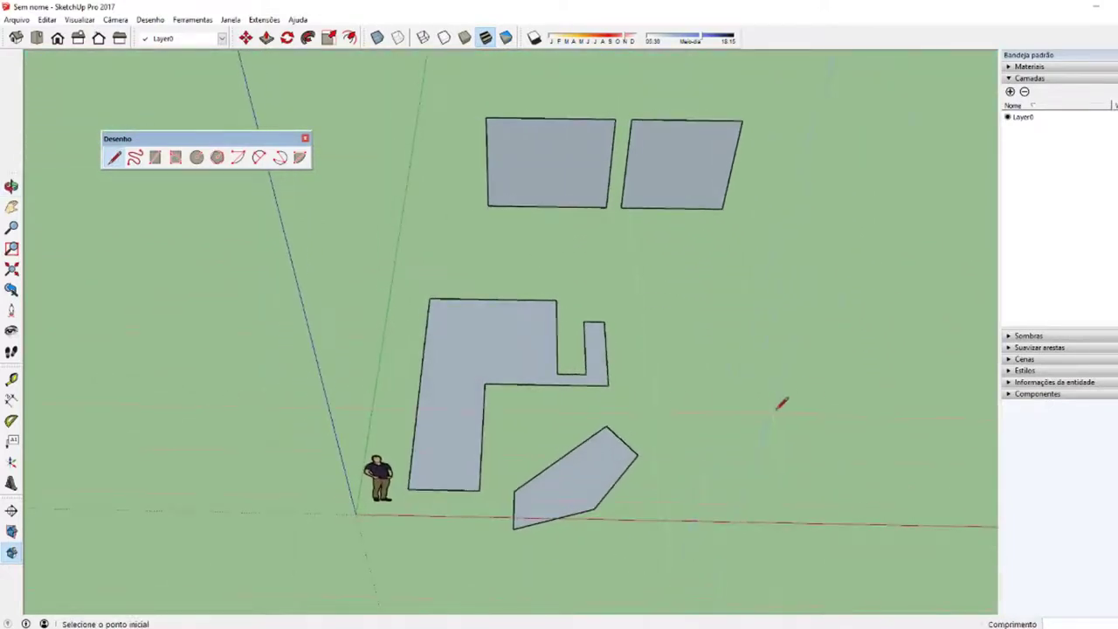
mouse_move(732, 346)
middle_mouse_down()
mouse_move(809, 396)
mouse_move(812, 332)
mouse_move(781, 305)
mouse_move(654, 302)
mouse_move(706, 352)
mouse_move(706, 343)
mouse_move(728, 355)
mouse_move(425, 357)
mouse_move(418, 382)
mouse_move(443, 376)
middle_mouse_up()
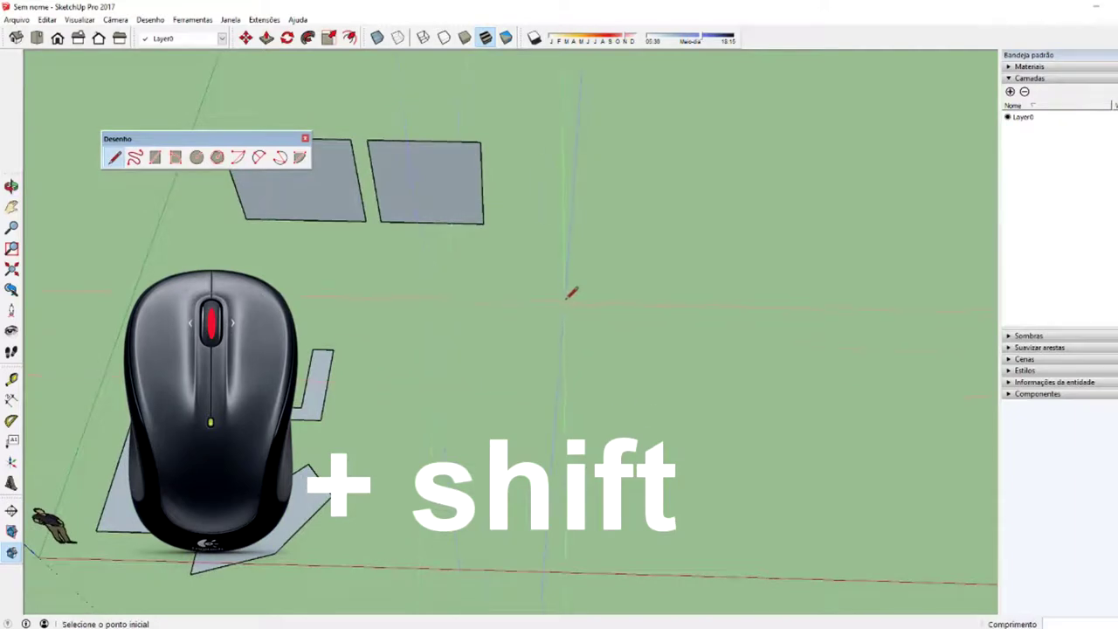
- Draw a 3,38m edge from a point on the empty ground, then restart the line from fresh points
left_click(568, 297)
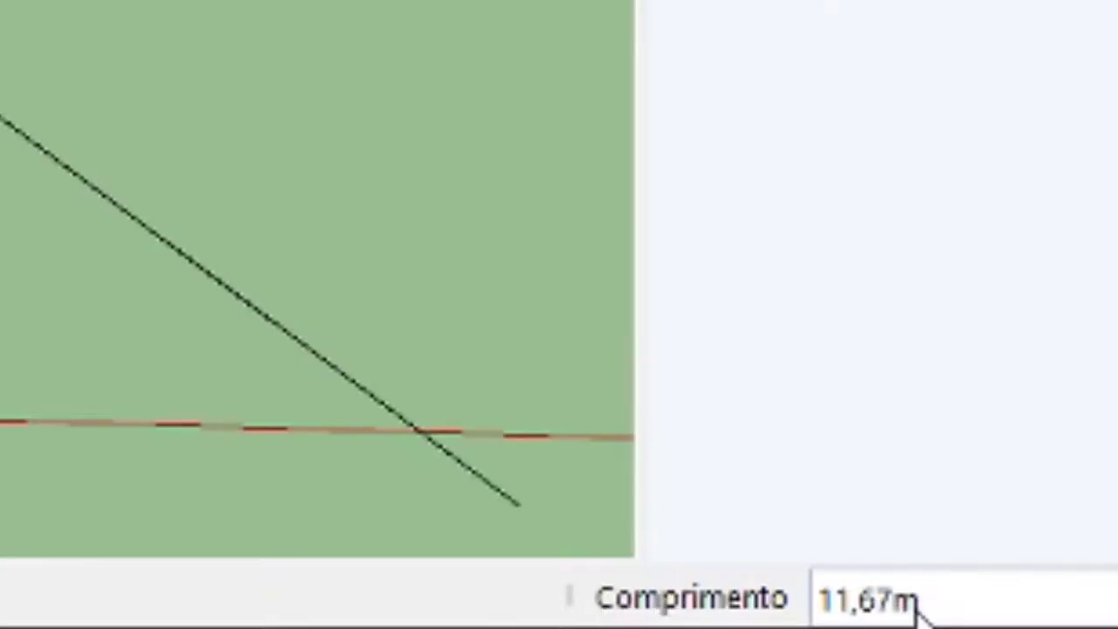
type("3,38")
key("Return")
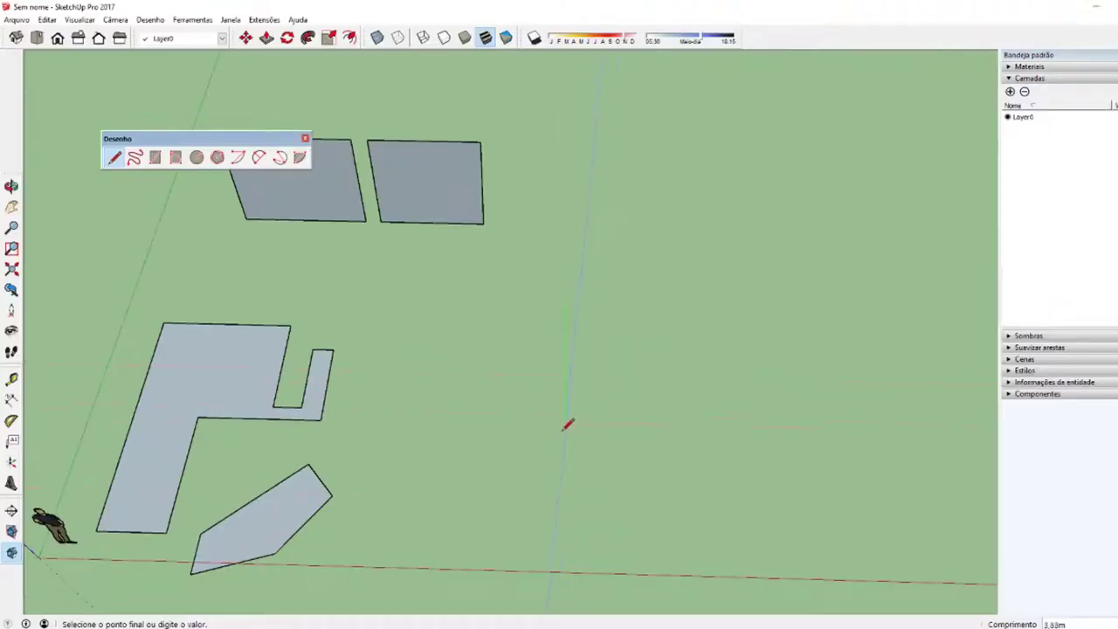
key("Escape")
left_click(578, 289)
key("Escape")
left_click(573, 485)
type("1,22")
- Draw the narrow stepped outline along the red and green axes, including a 5m red segment, and close it
key("Return")
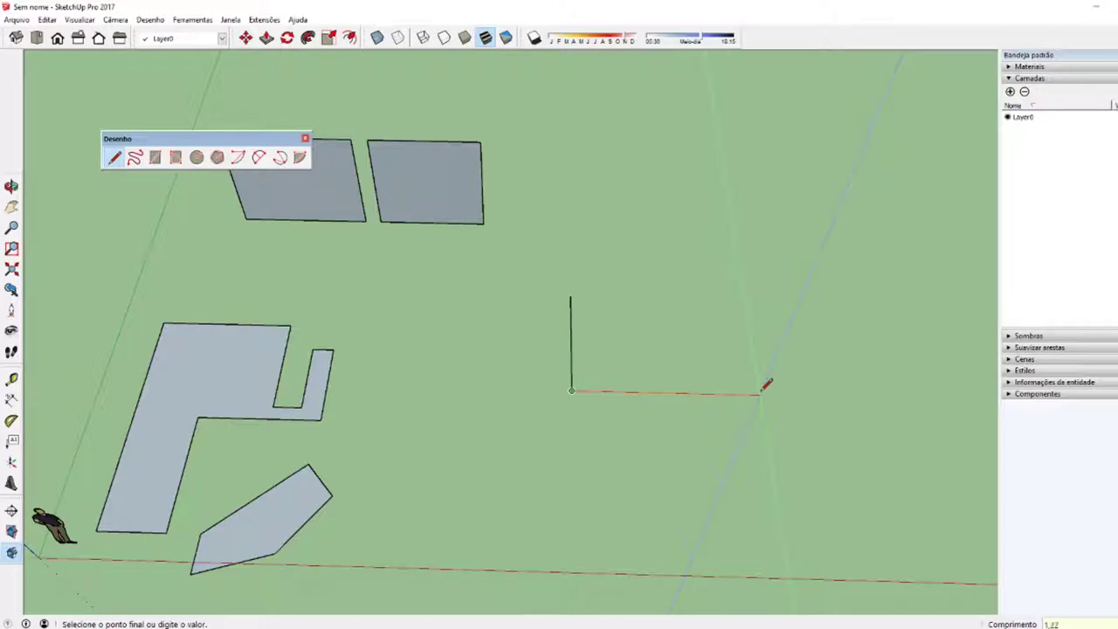
type("5,5")
key("Return")
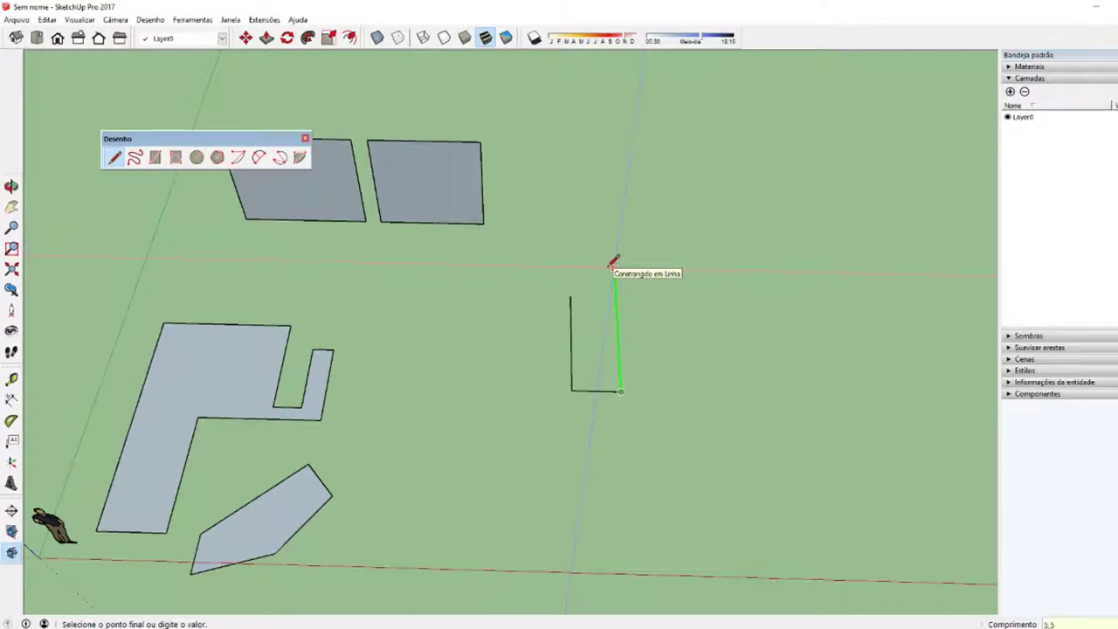
left_click(613, 229)
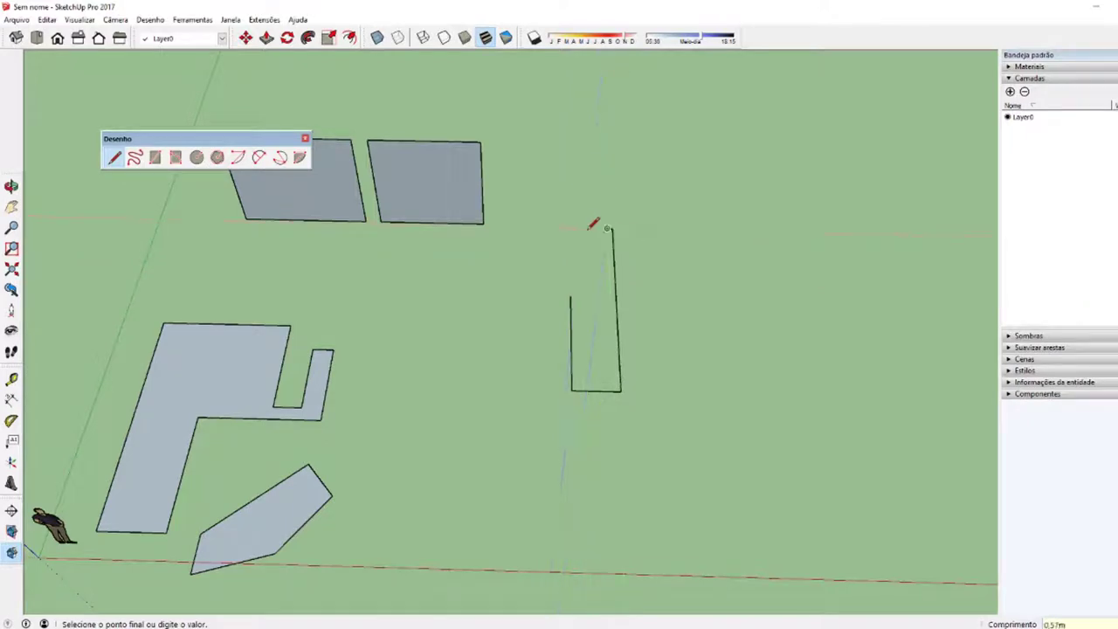
left_click(612, 280)
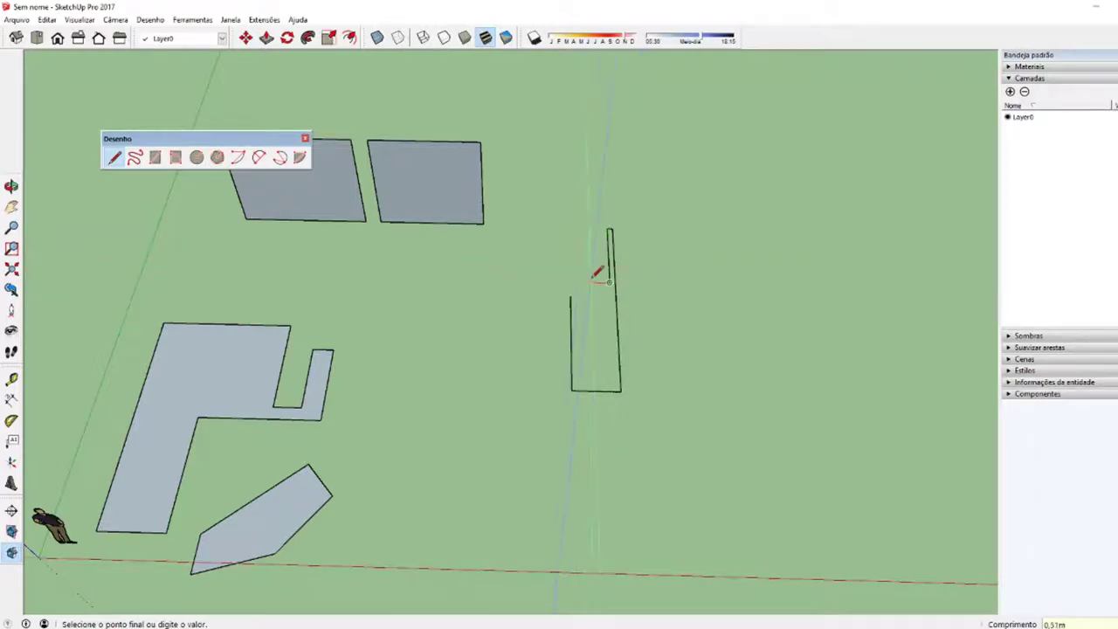
type("5")
key("Return")
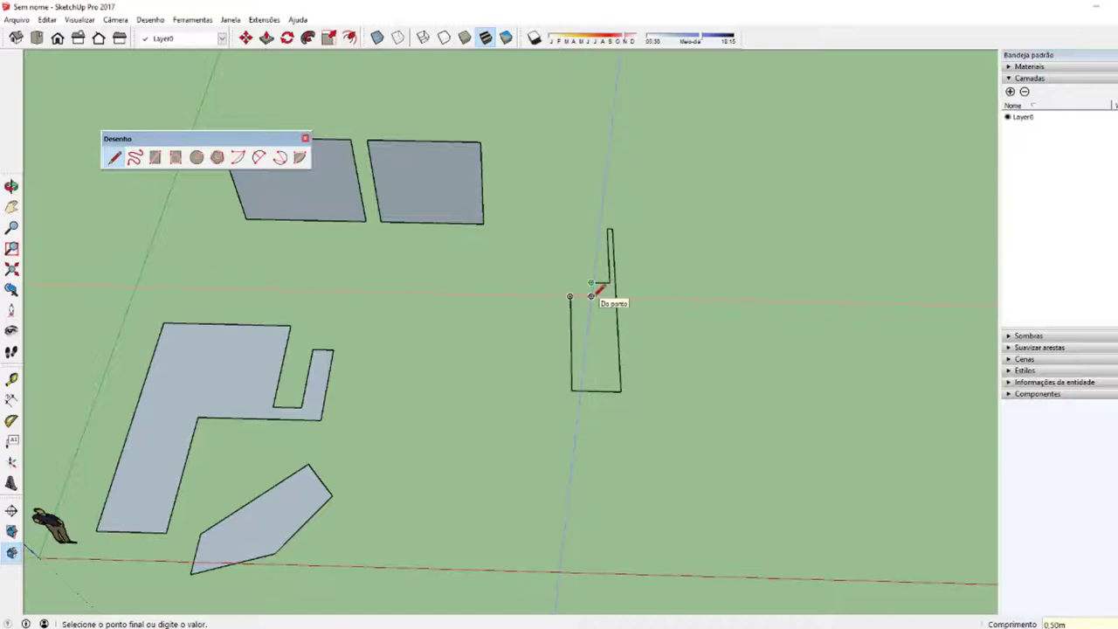
left_click(592, 296)
left_click(572, 298)
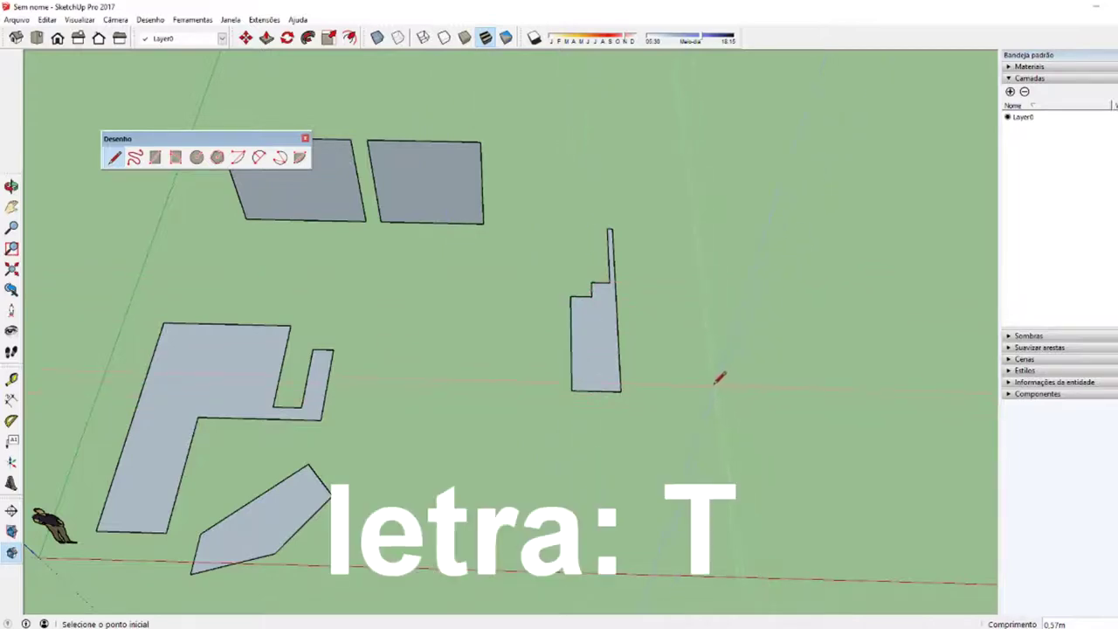
key("t")
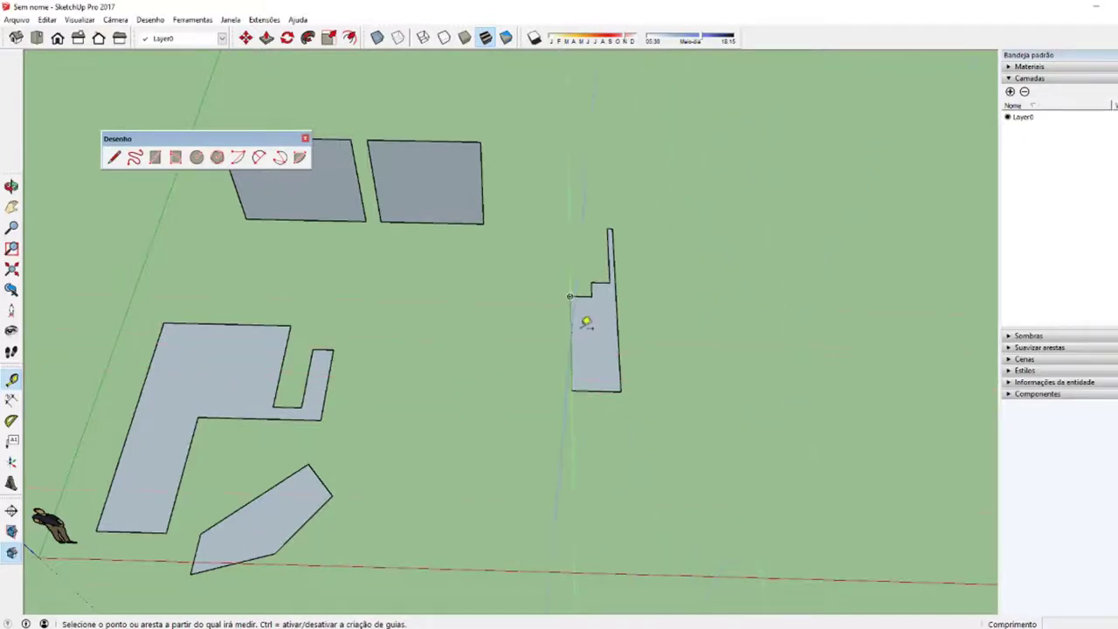
left_click(572, 295)
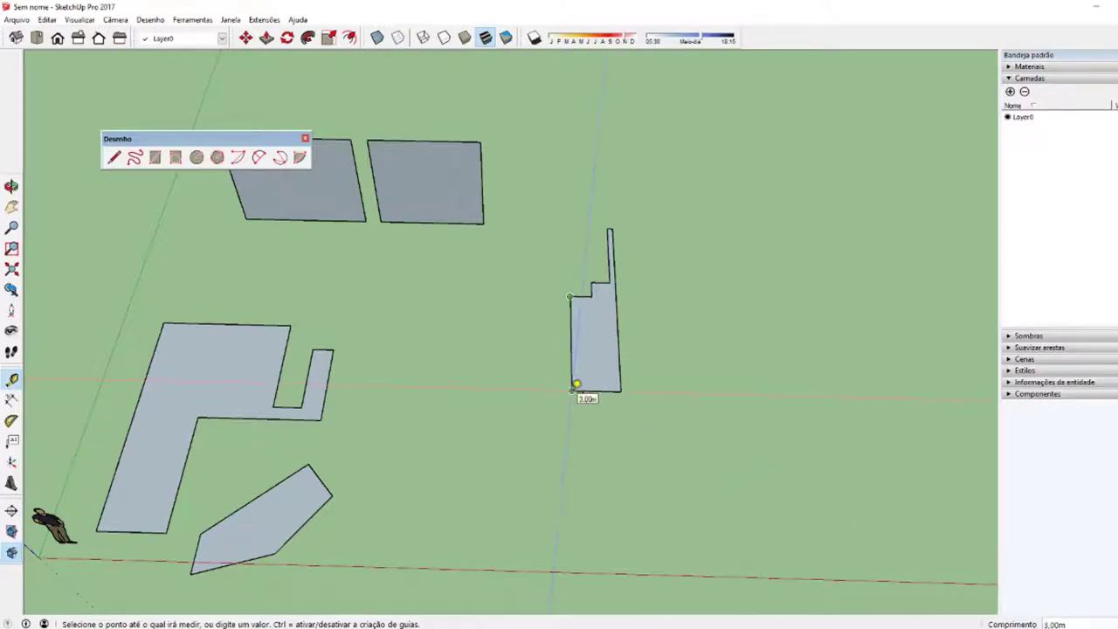
left_click(572, 390)
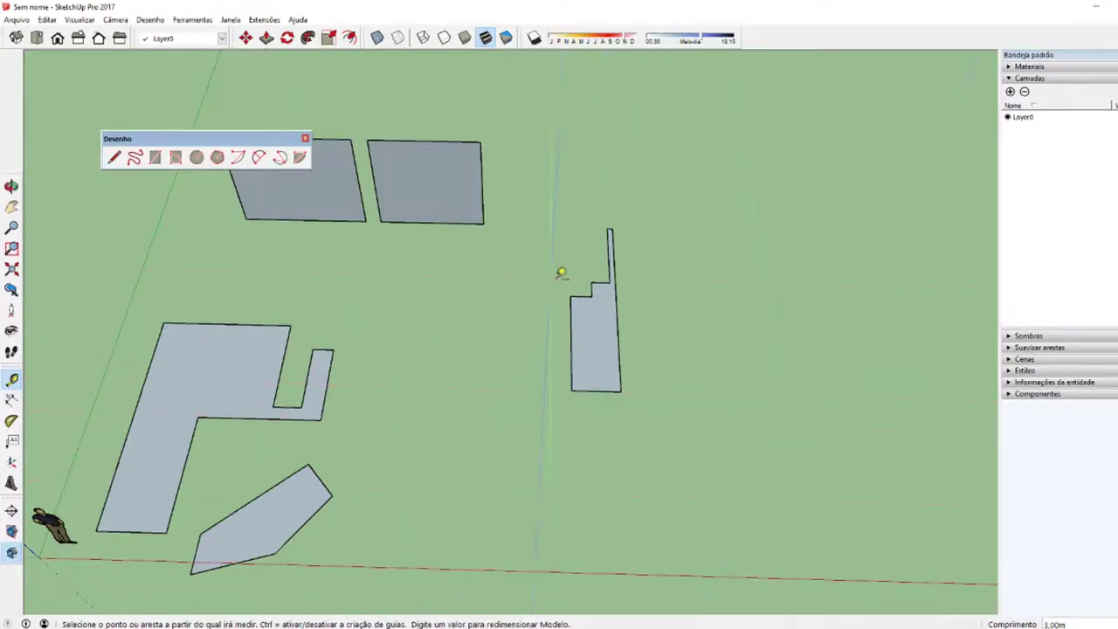
left_click(572, 390)
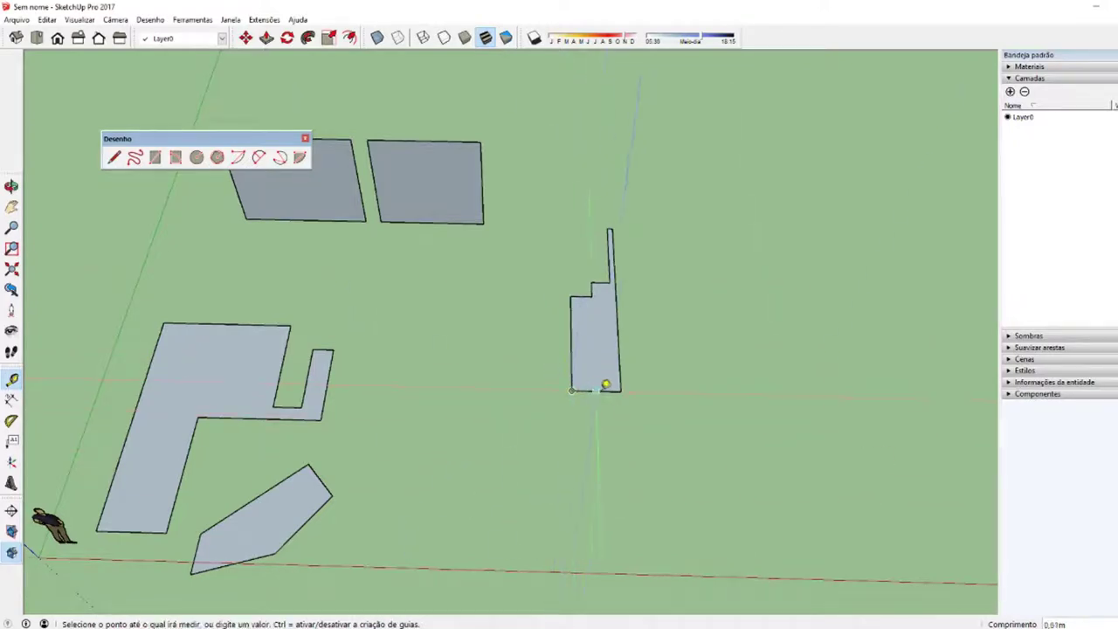
left_click(597, 411)
left_click(572, 389)
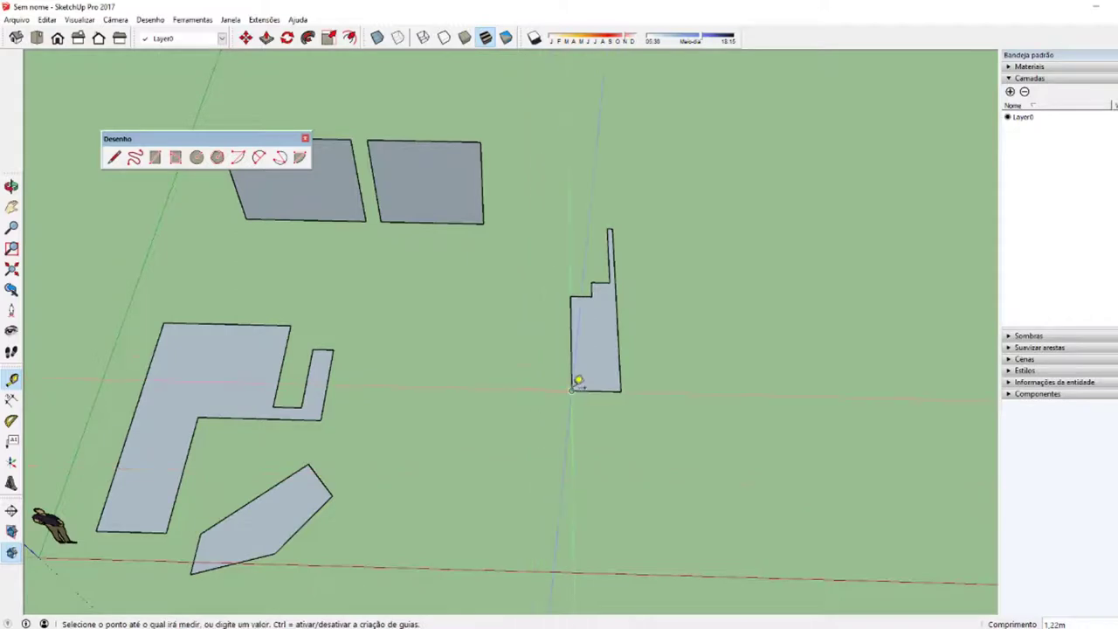
left_click(570, 297)
left_click(572, 389)
left_click(620, 389)
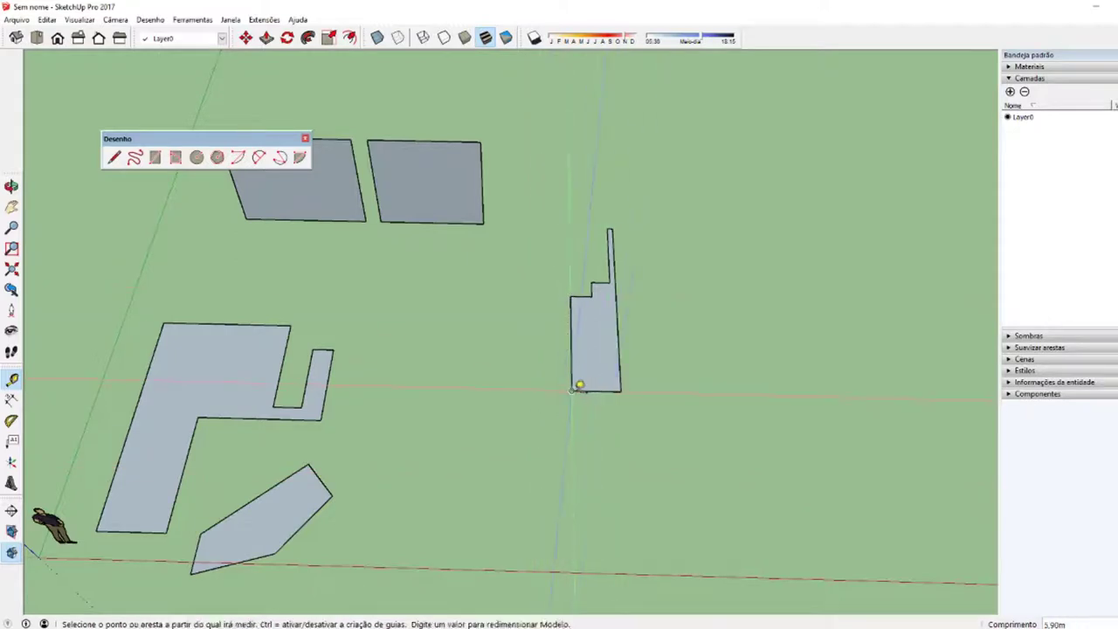
left_click(572, 389)
left_click(621, 389)
left_click(592, 296)
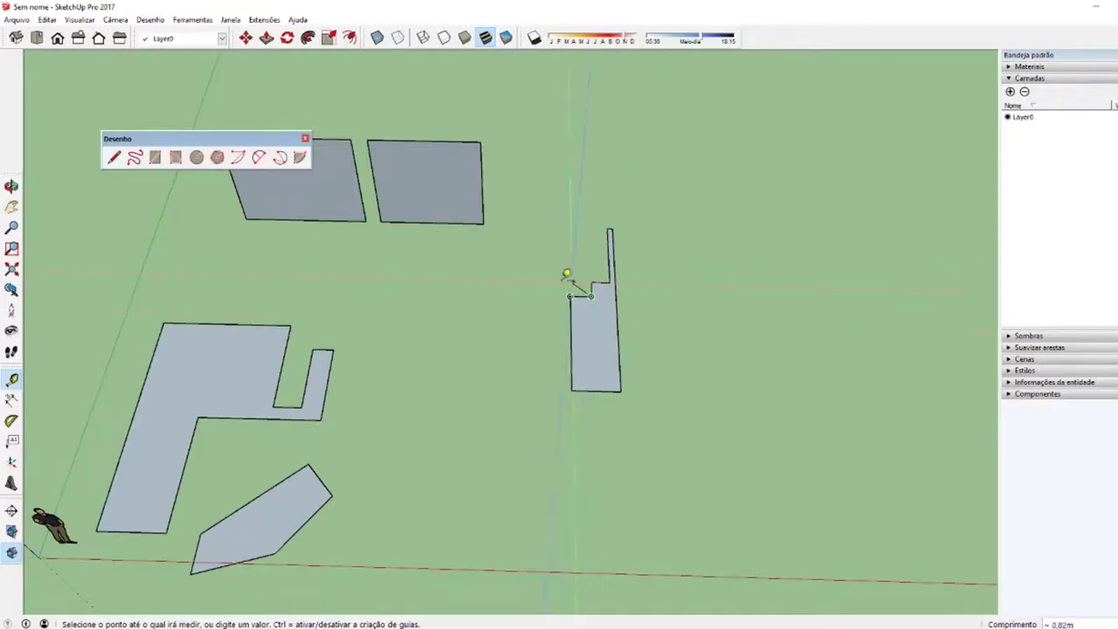
left_click(579, 275)
left_click(612, 230)
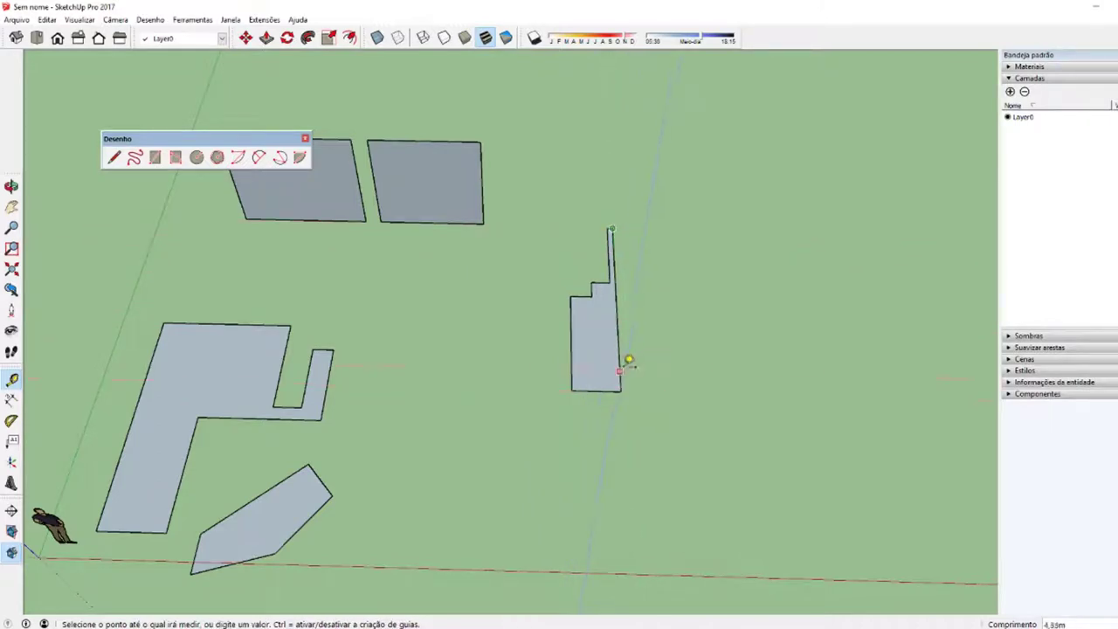
left_click(636, 342)
left_click(573, 391)
left_click(625, 382)
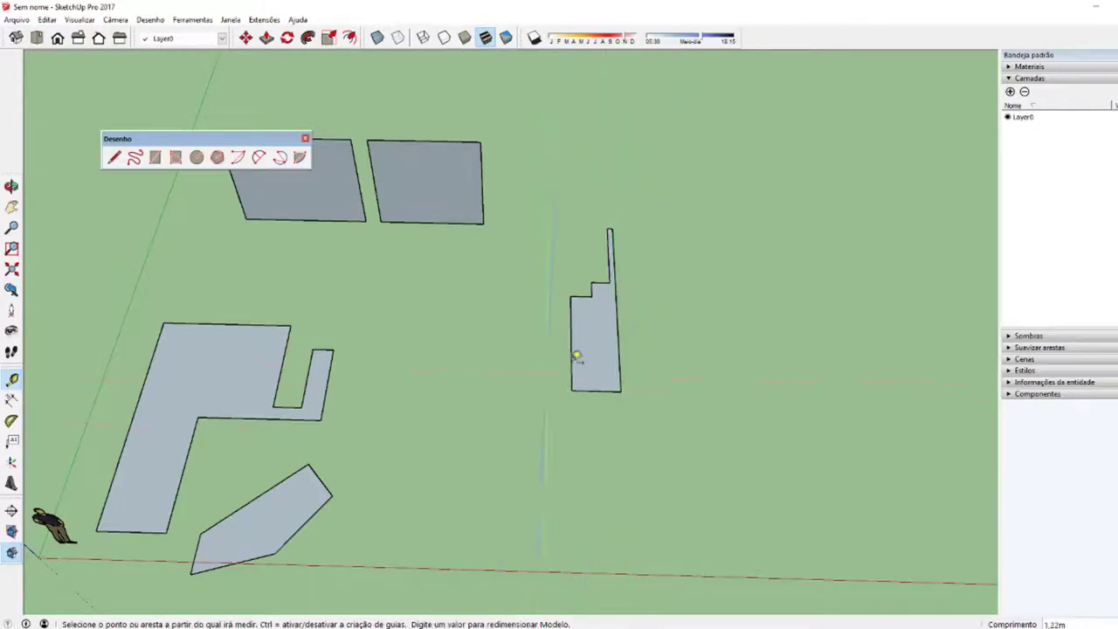
key("space")
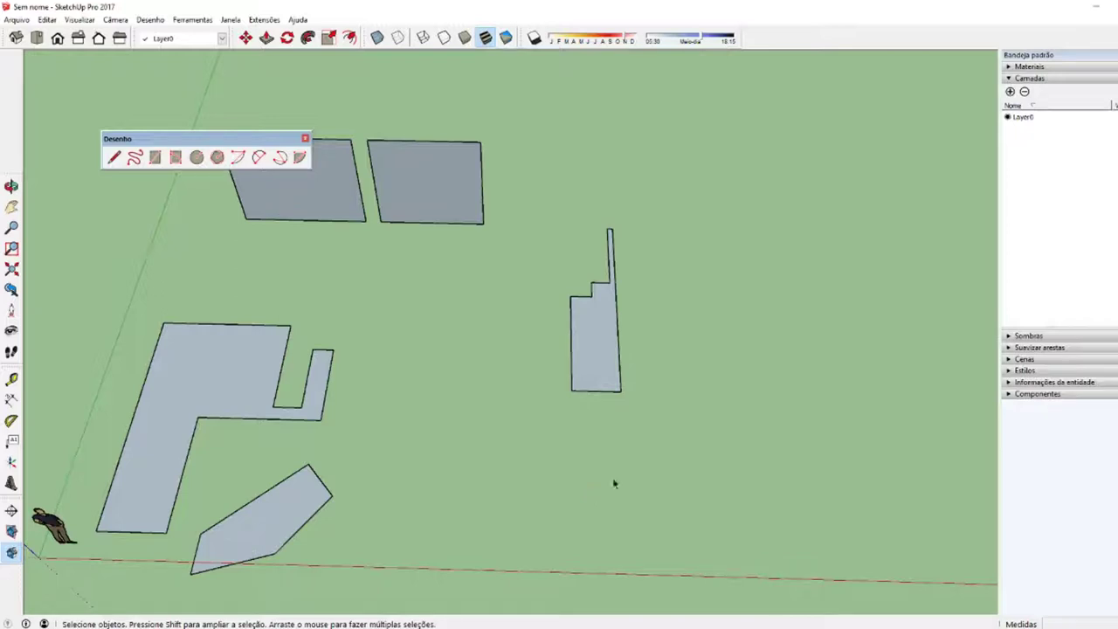
- In the XMind lesson map, find and select the topic about always using the axes
key("alt+Tab")
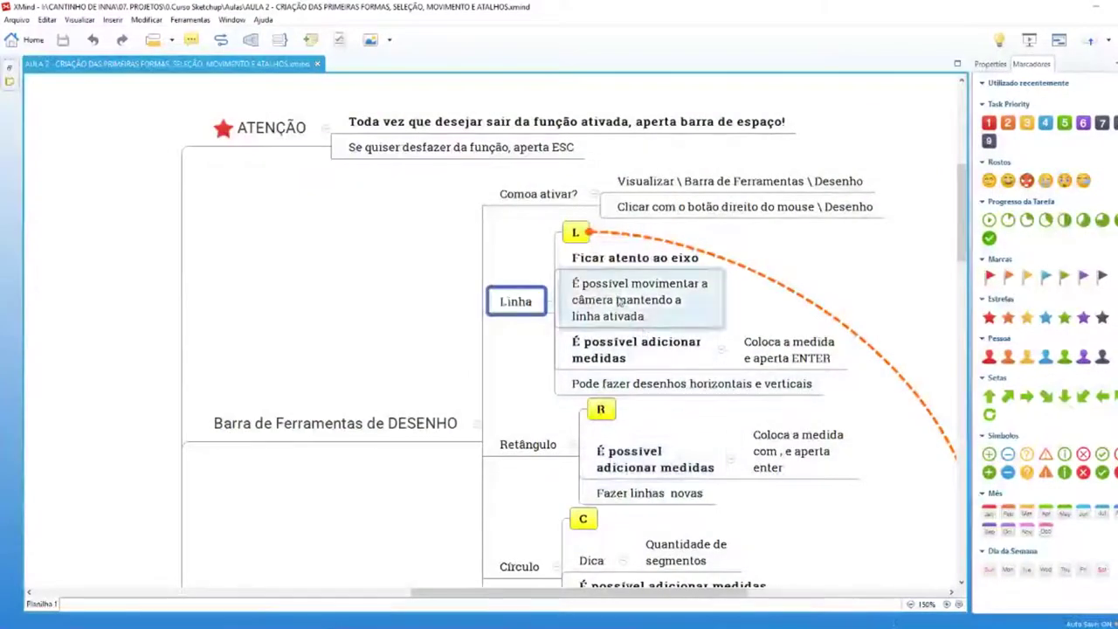
left_click(602, 258)
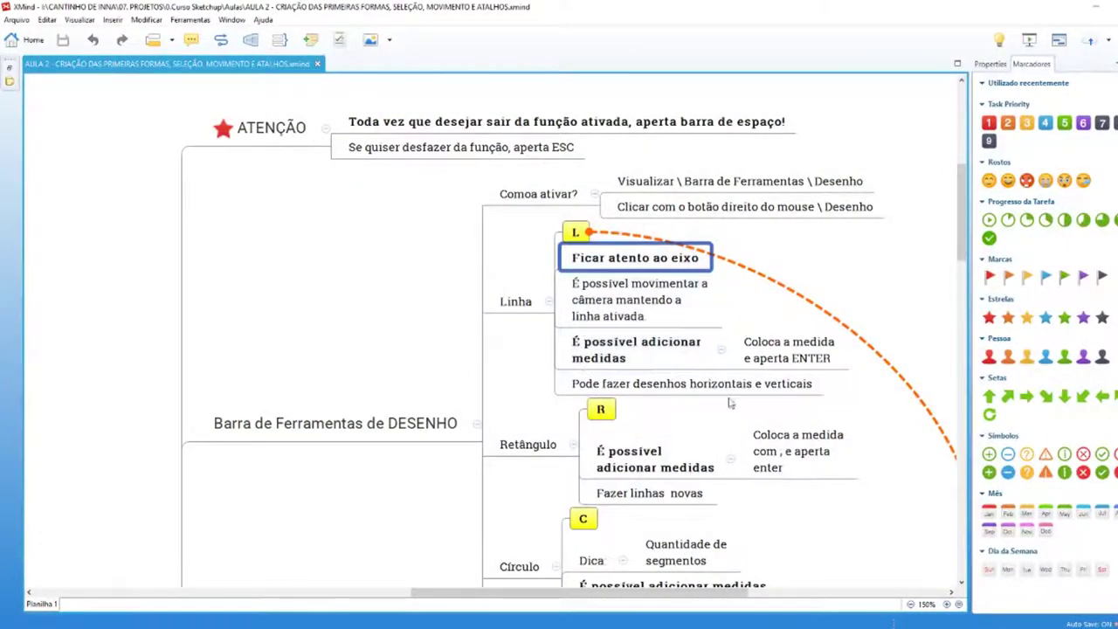
scroll(629, 490, "down", 3, "ctrl")
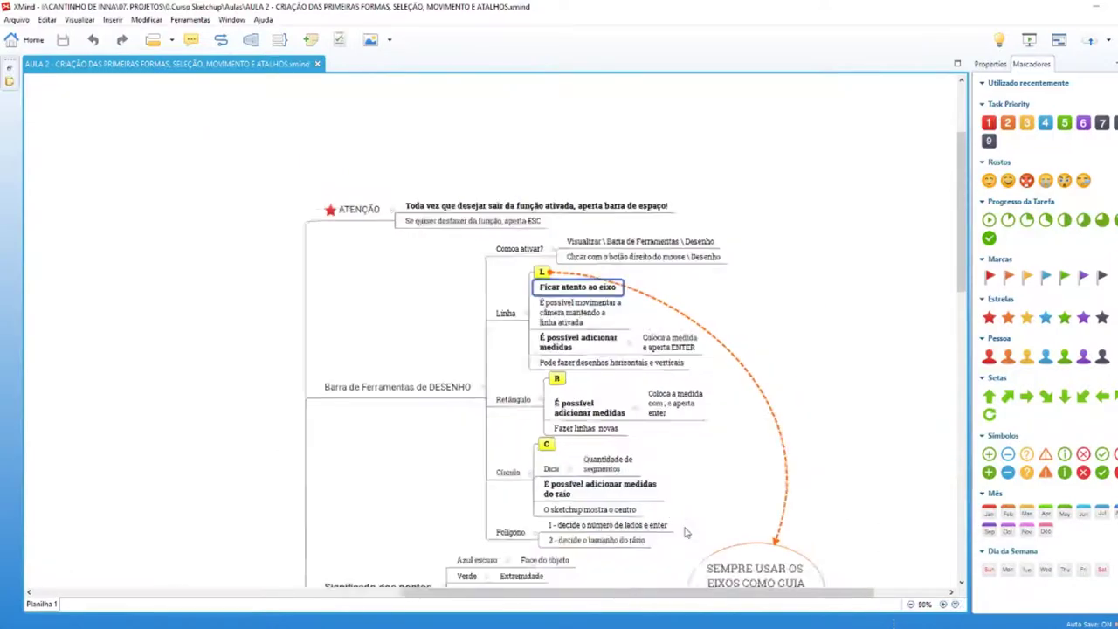
scroll(739, 392, "down", 3, "ctrl")
scroll(687, 454, "down", 5)
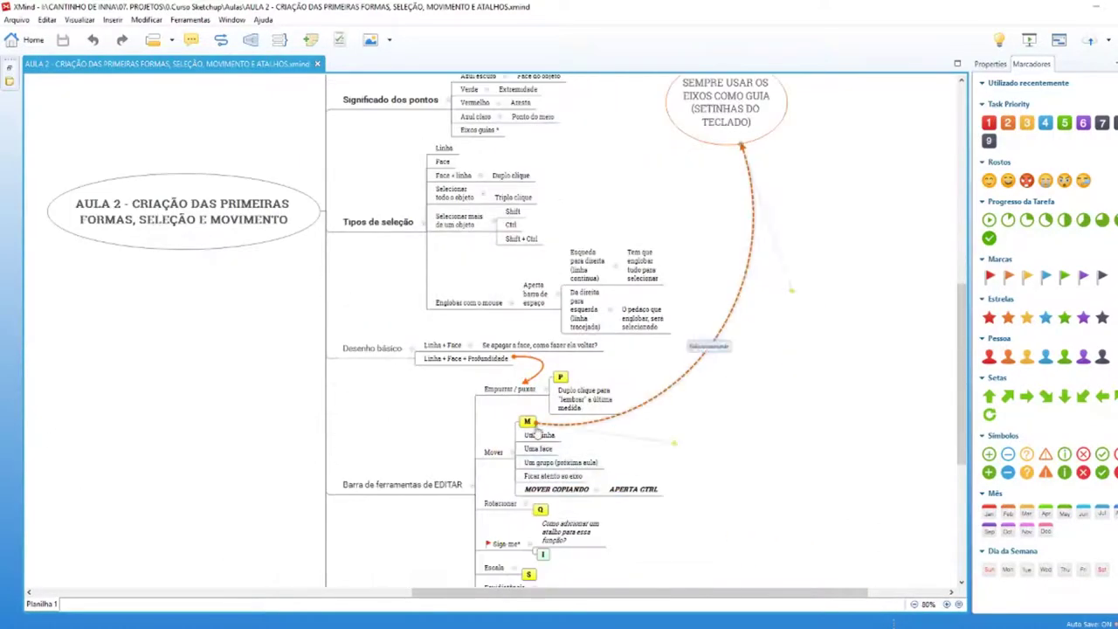
scroll(524, 427, "up", 6)
scroll(533, 194, "down", 5)
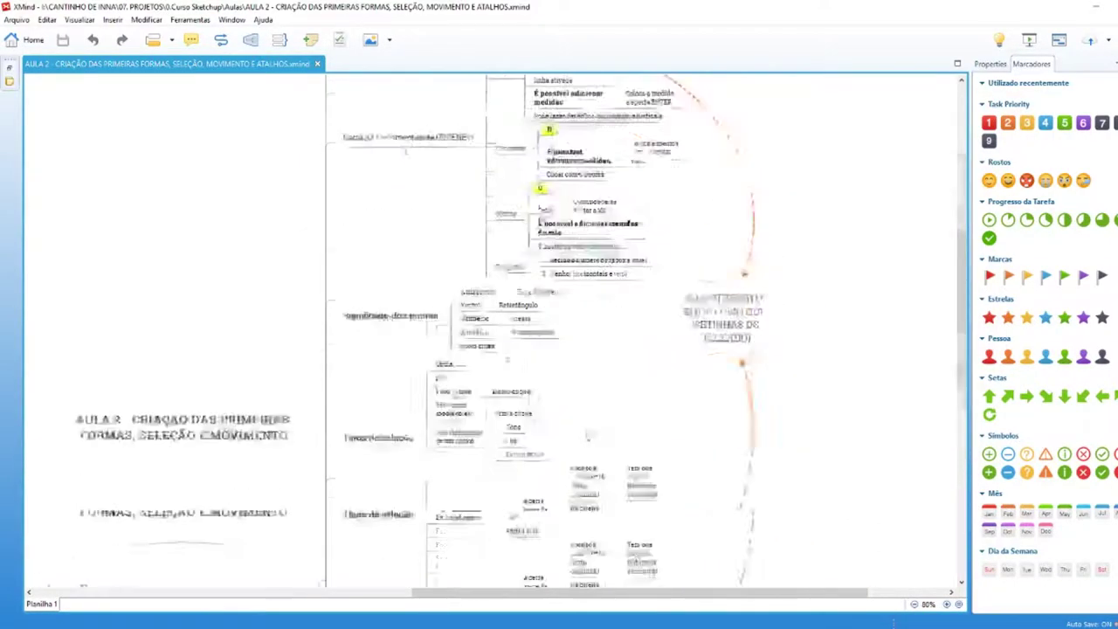
scroll(534, 404, "up", 3)
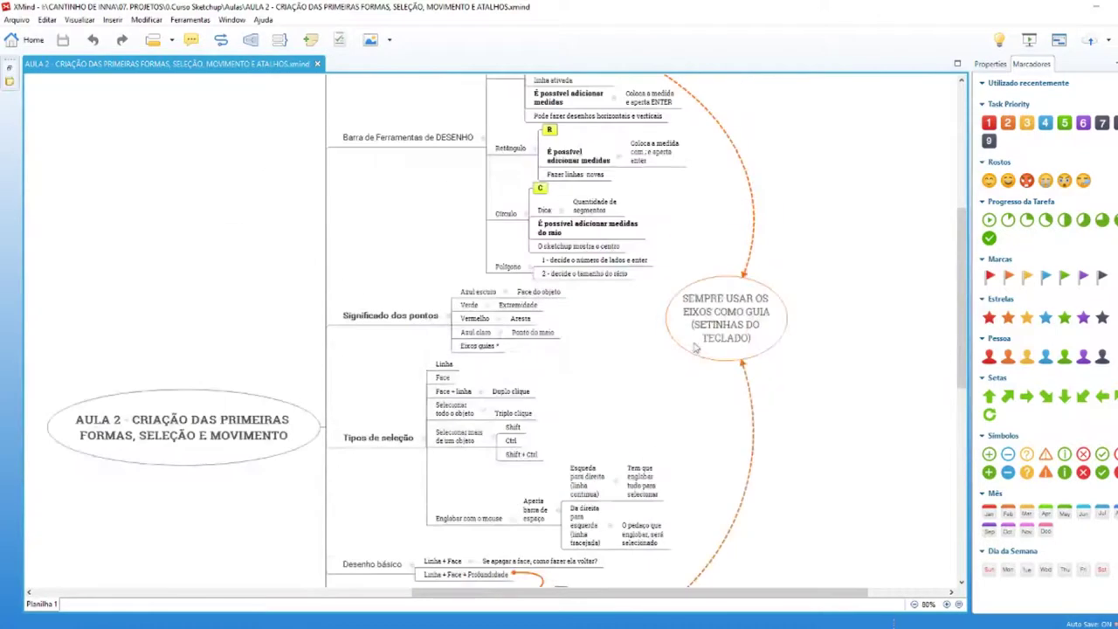
left_click(782, 334)
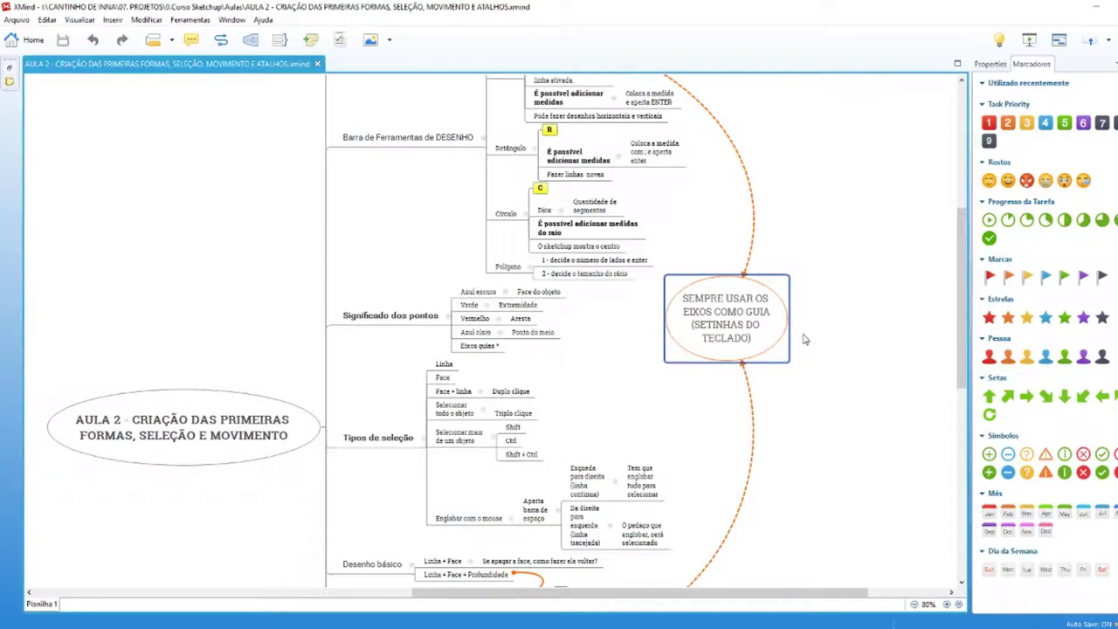
- Insert the word TRAVADOS into the axes reminder topic's text
double_click(753, 302)
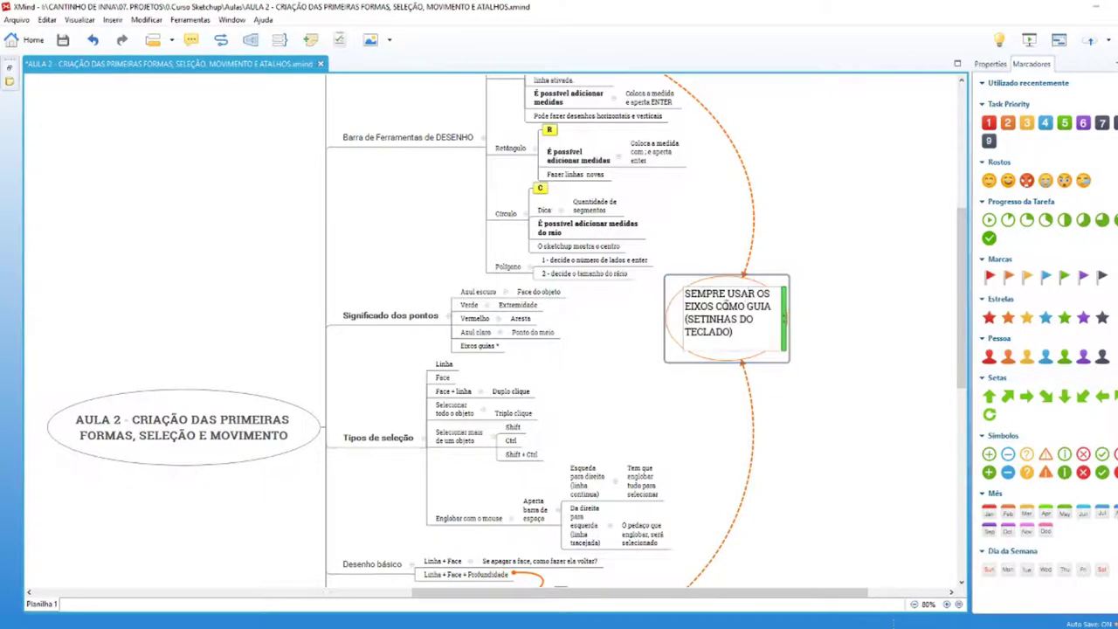
type("TRAVADOS")
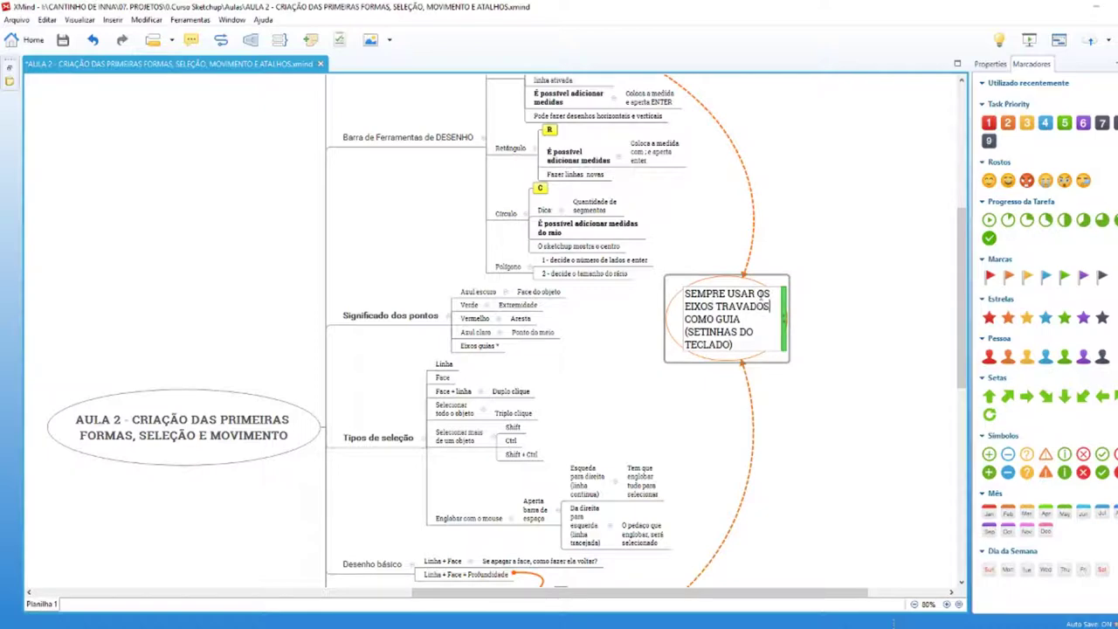
left_click(846, 323)
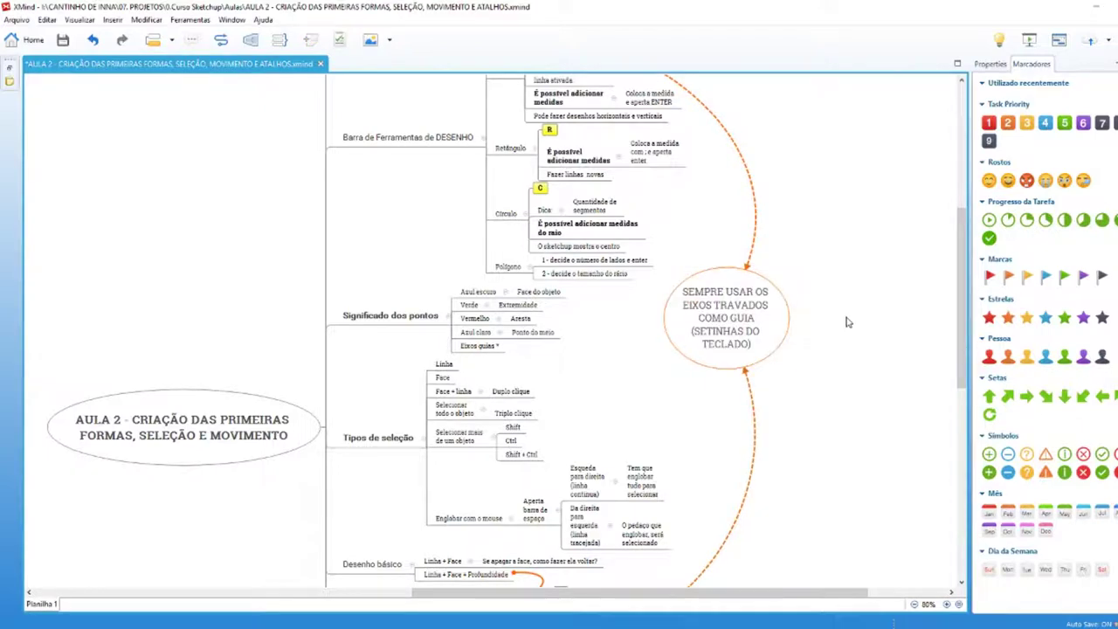
- Select the Ficar atento ao eixo and camera topics, then switch back to SketchUp
scroll(790, 344, "up", 3)
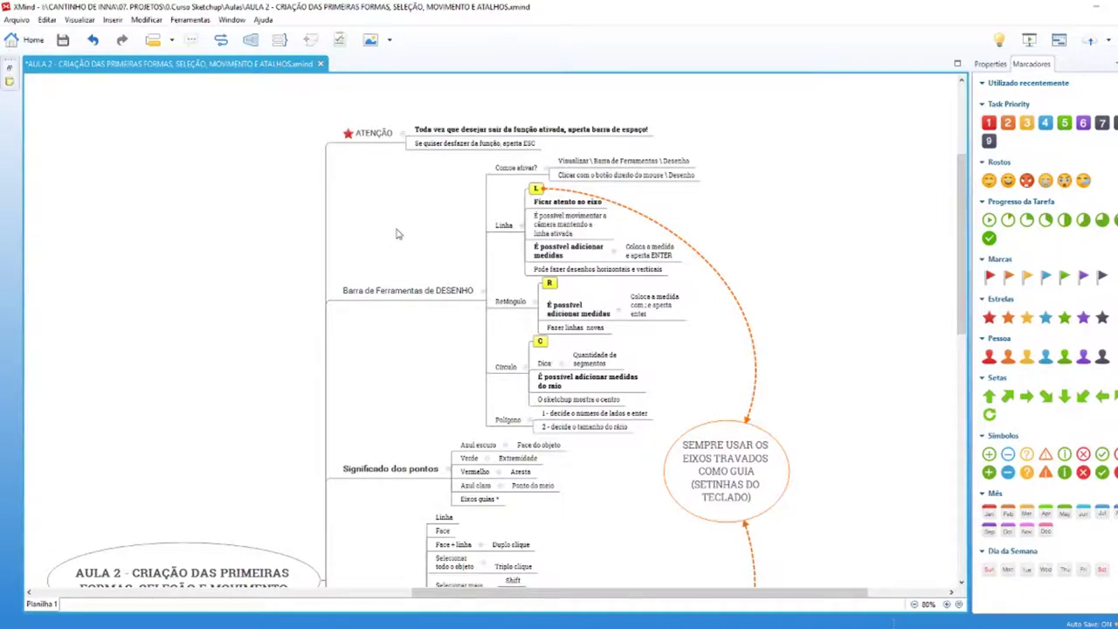
scroll(429, 219, "up", 2, "ctrl")
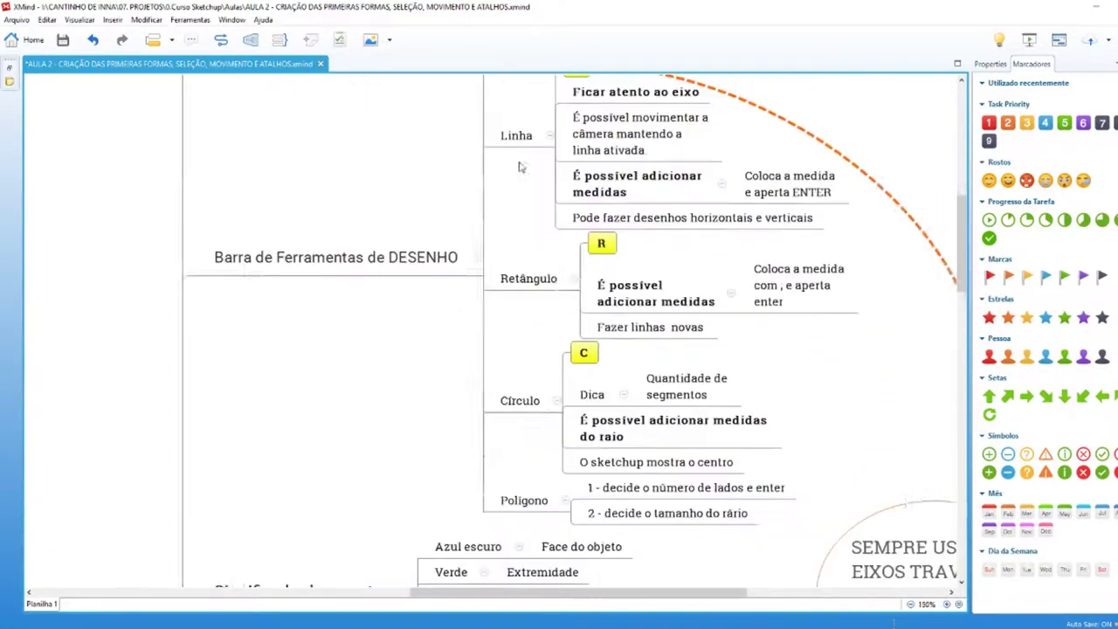
scroll(517, 165, "up", 2, "ctrl")
left_click(657, 175)
left_click(672, 214)
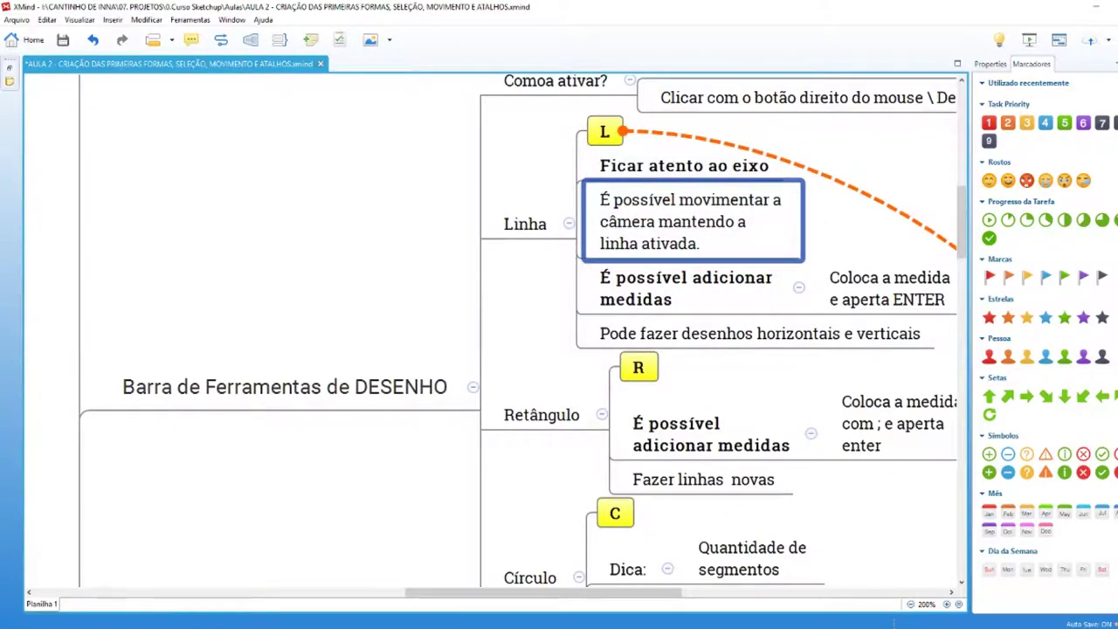
left_click(226, 598)
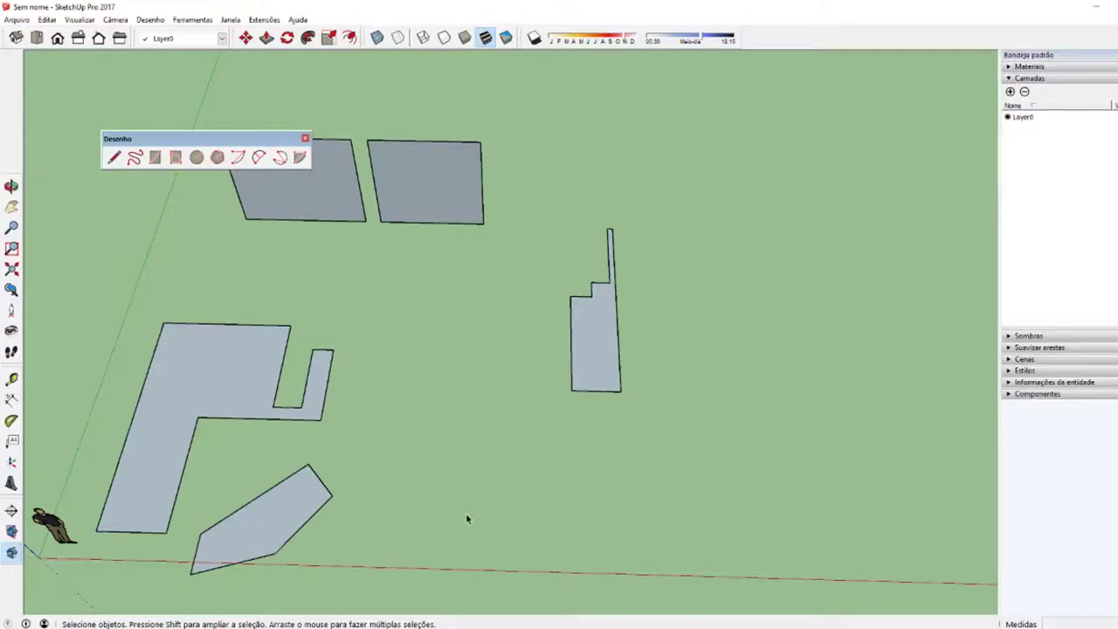
- Start a new line at the stepped face's corner and orbit around the model while it stays active
key("l")
left_click(522, 496)
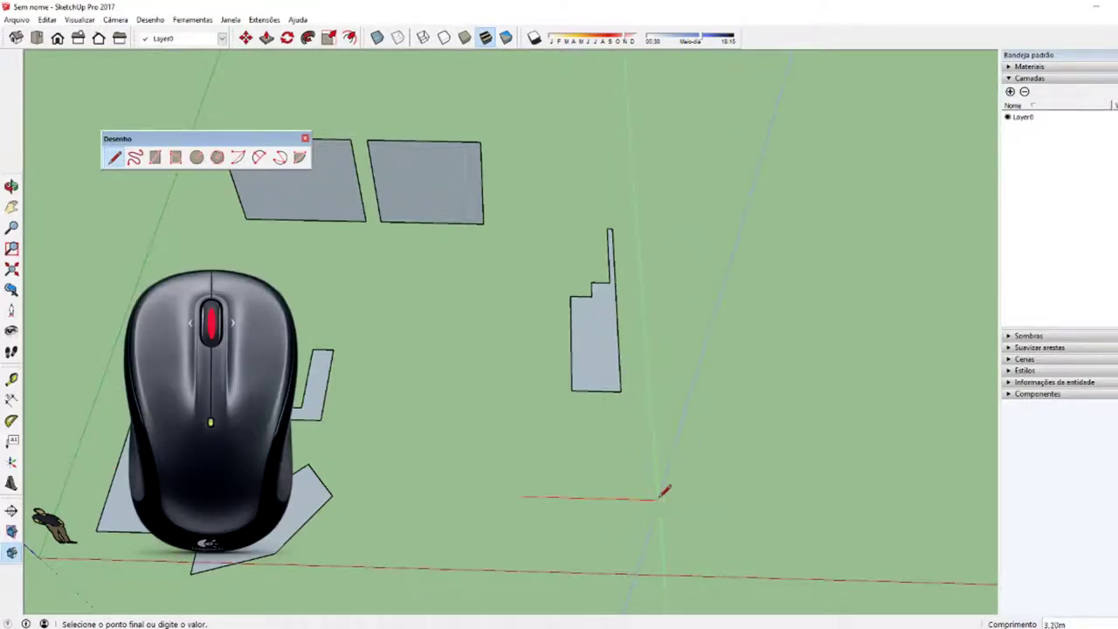
middle_click(672, 496)
mouse_move(674, 496)
middle_mouse_down()
mouse_move(507, 447)
mouse_move(384, 393)
mouse_move(275, 272)
middle_mouse_up()
middle_click_drag(274, 271, 274, 271)
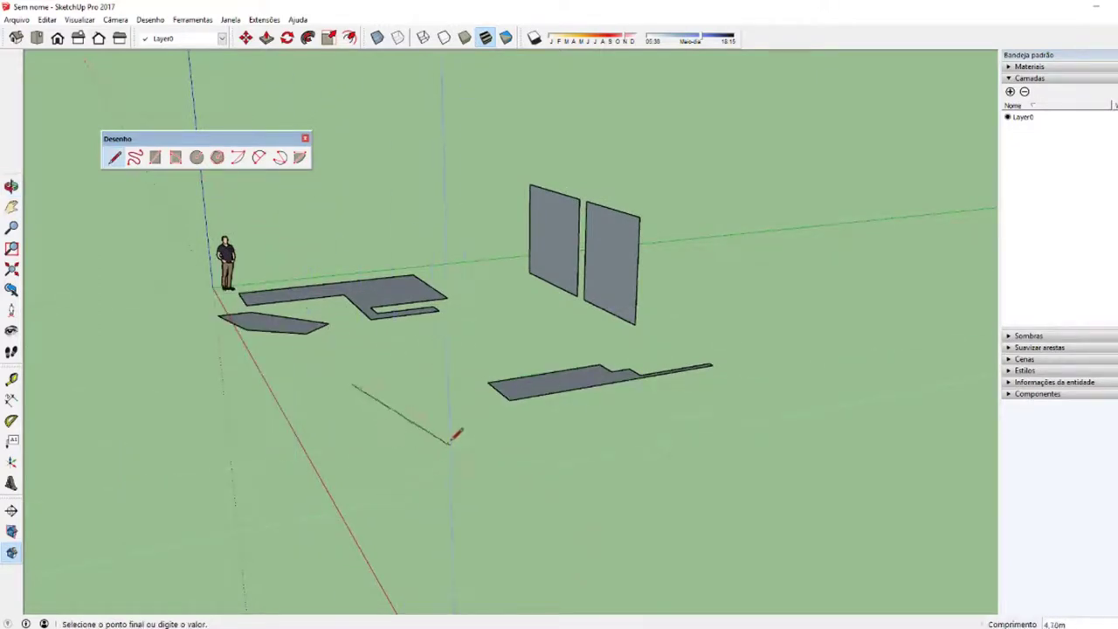
middle_click_drag(395, 423, 212, 431)
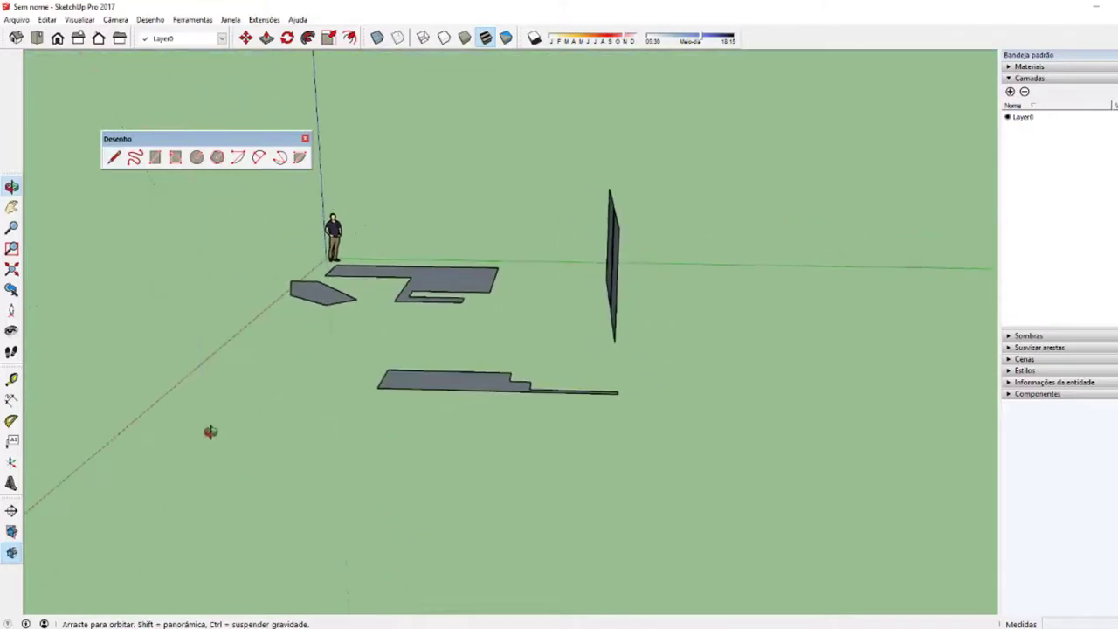
mouse_move(305, 449)
middle_mouse_down()
mouse_move(288, 370)
mouse_move(95, 530)
middle_mouse_up()
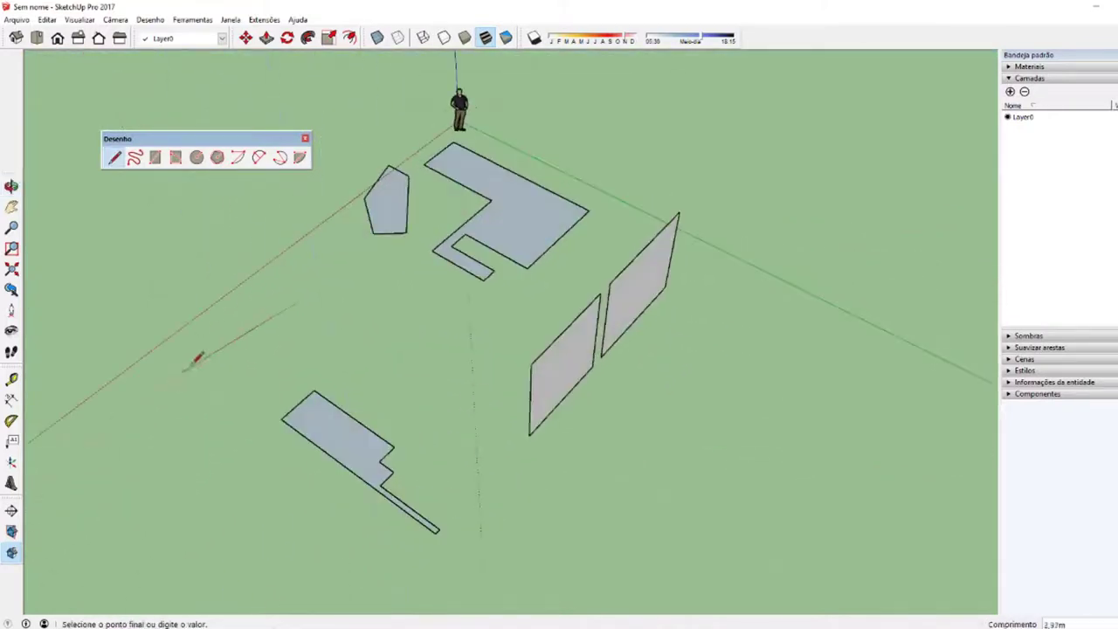
scroll(200, 345, "up", 4)
scroll(203, 358, "down", 4)
scroll(203, 358, "down", 1)
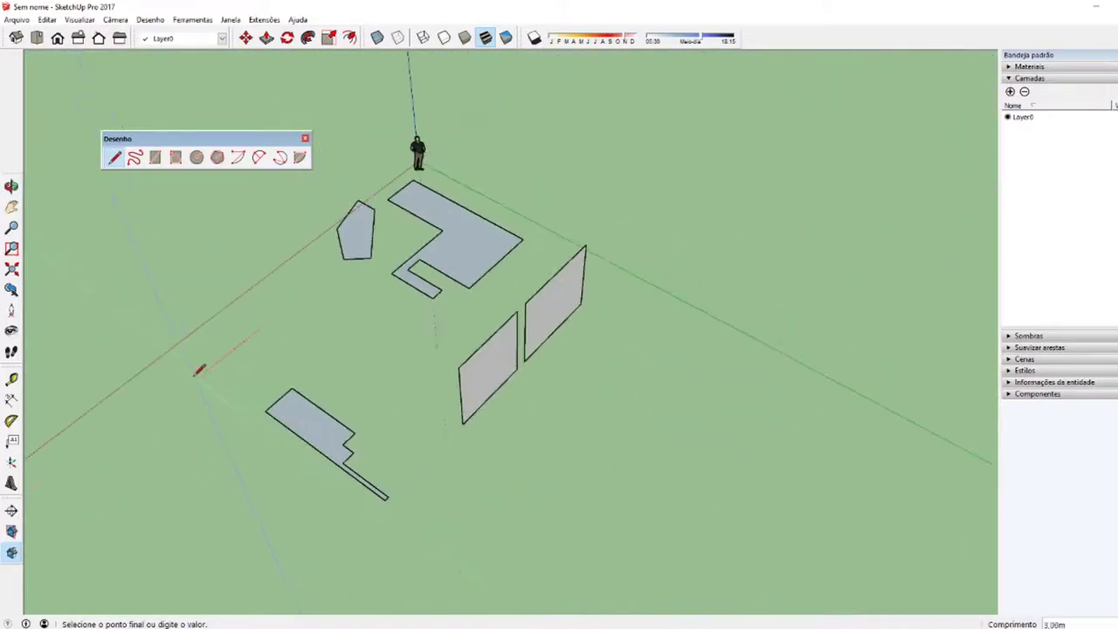
middle_click_drag(207, 373, 200, 378)
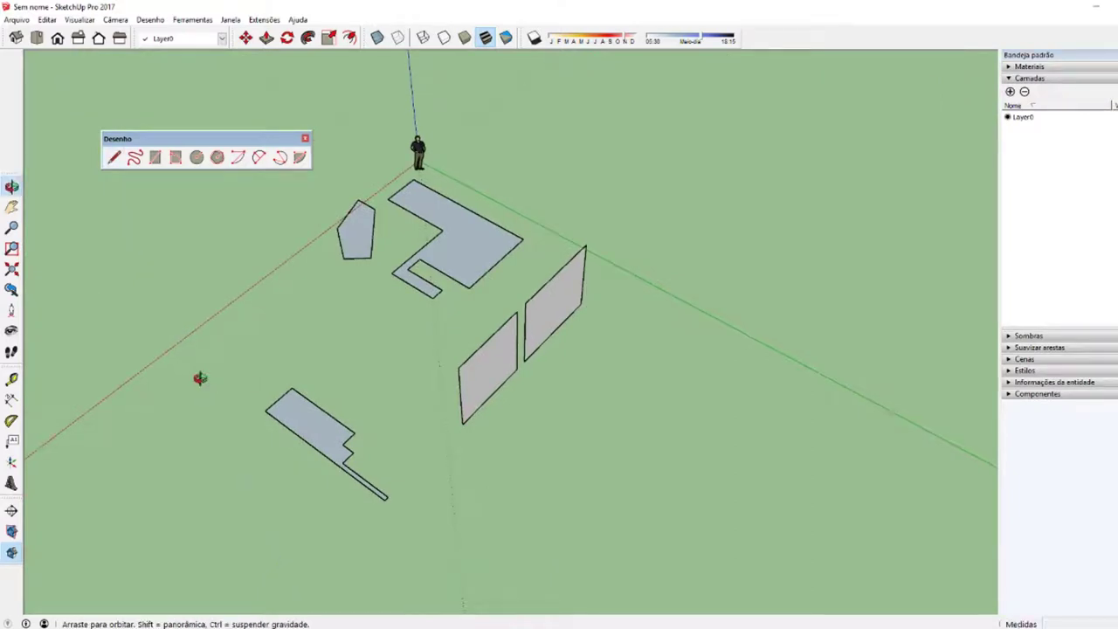
middle_click_drag(200, 379, 527, 419)
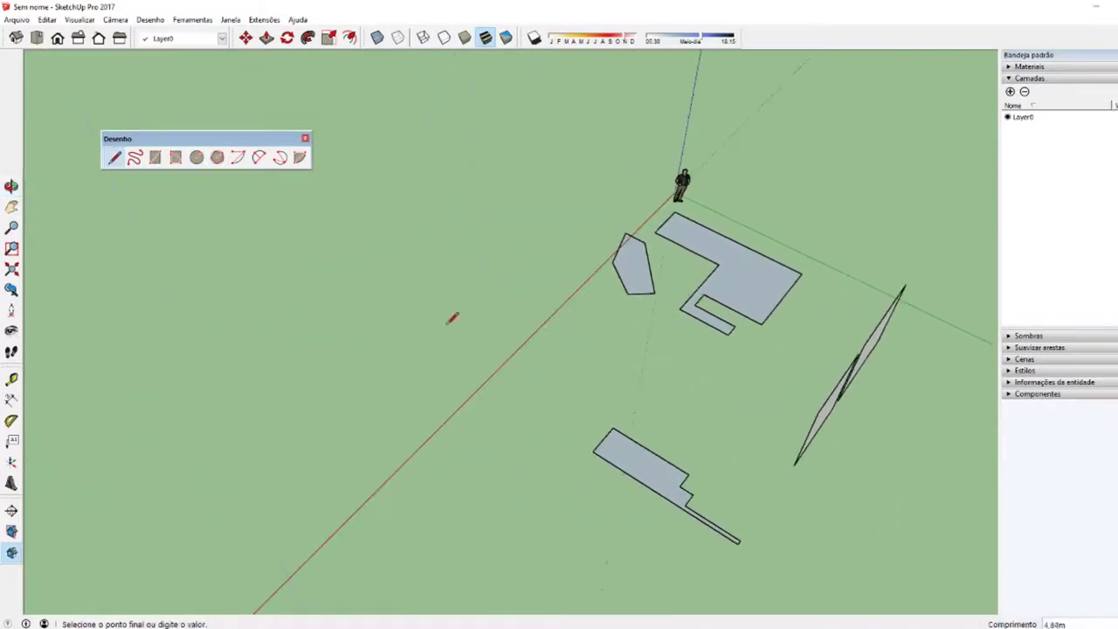
mouse_move(619, 309)
middle_mouse_down()
mouse_move(312, 407)
mouse_move(513, 384)
mouse_move(43, 314)
mouse_move(67, 370)
mouse_move(599, 382)
mouse_move(572, 321)
mouse_move(411, 407)
mouse_move(160, 314)
mouse_move(636, 431)
mouse_move(685, 425)
middle_mouse_up()
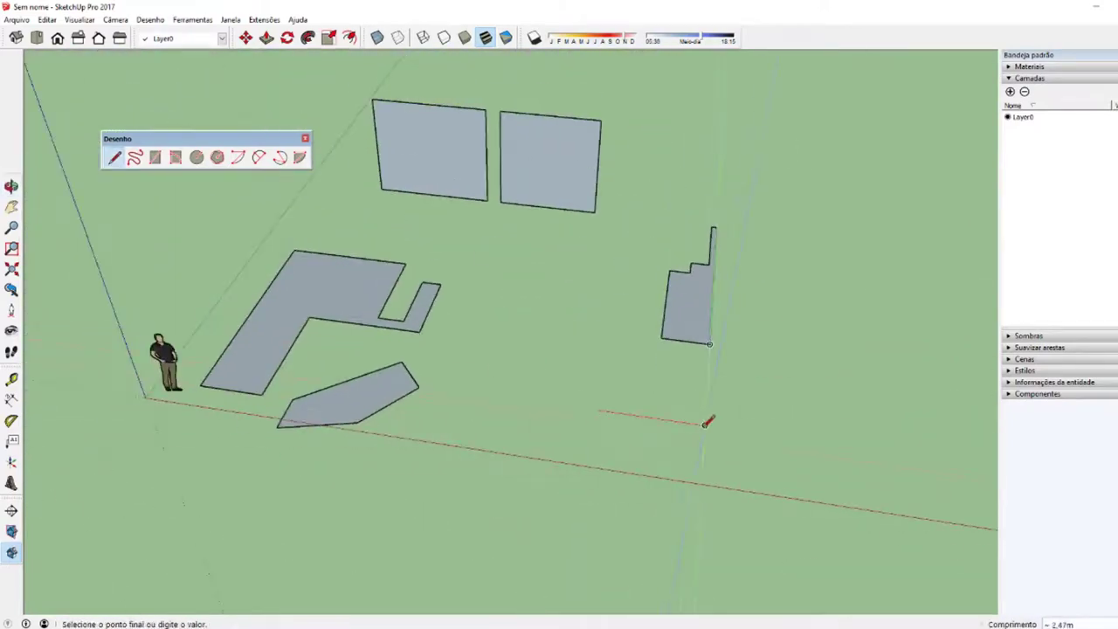
- Place two stray outline corners, inspect them from other angles, then undo the unfinished segment
left_click(707, 424)
left_click(705, 385)
mouse_move(706, 385)
middle_mouse_down()
mouse_move(487, 419)
mouse_move(437, 353)
mouse_move(486, 370)
mouse_move(275, 447)
mouse_move(187, 323)
mouse_move(708, 497)
mouse_move(519, 474)
mouse_move(589, 405)
mouse_move(512, 499)
middle_mouse_up()
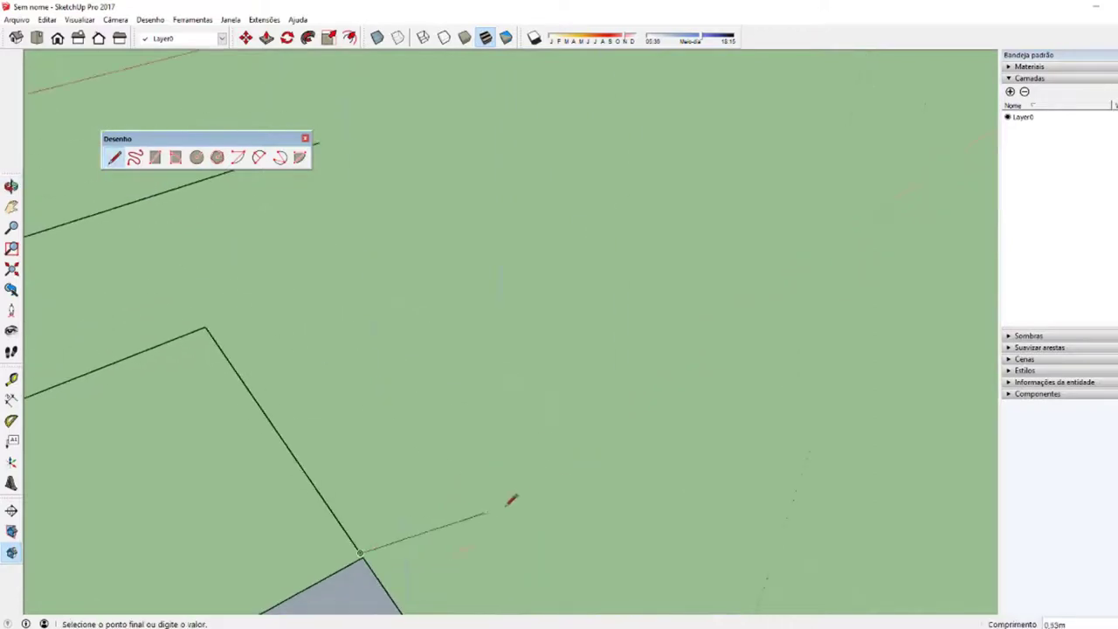
mouse_move(600, 454)
middle_mouse_down()
mouse_move(506, 522)
mouse_move(499, 457)
mouse_move(550, 569)
middle_mouse_up()
scroll(528, 526, "down", 2)
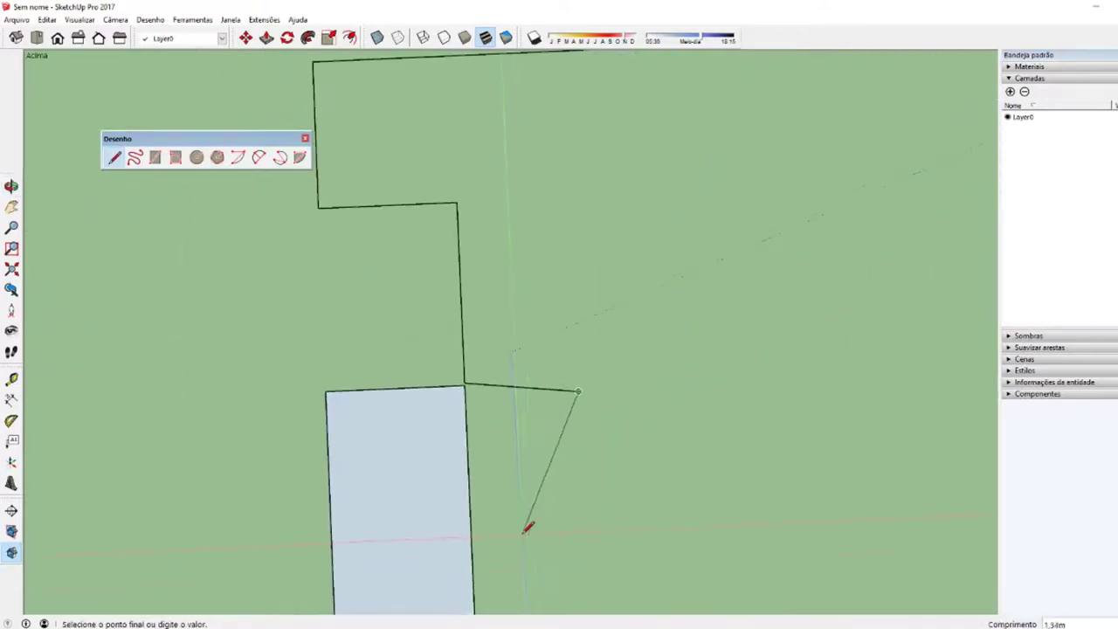
scroll(528, 527, "down", 1)
scroll(528, 527, "down", 1)
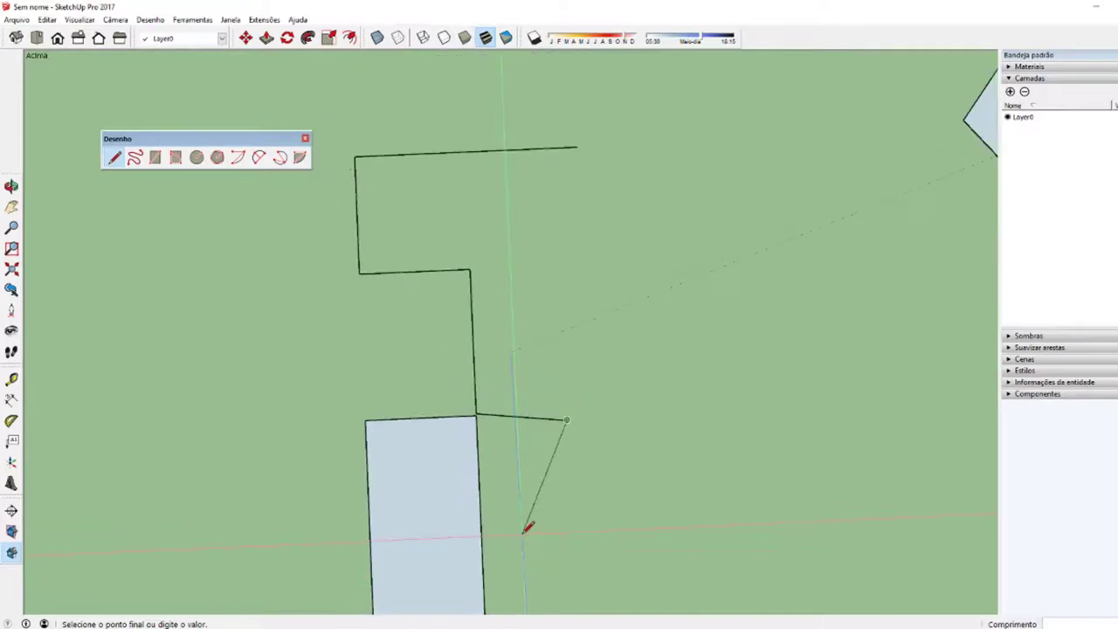
scroll(528, 527, "down", 1)
scroll(529, 522, "up", 1)
scroll(532, 505, "up", 2)
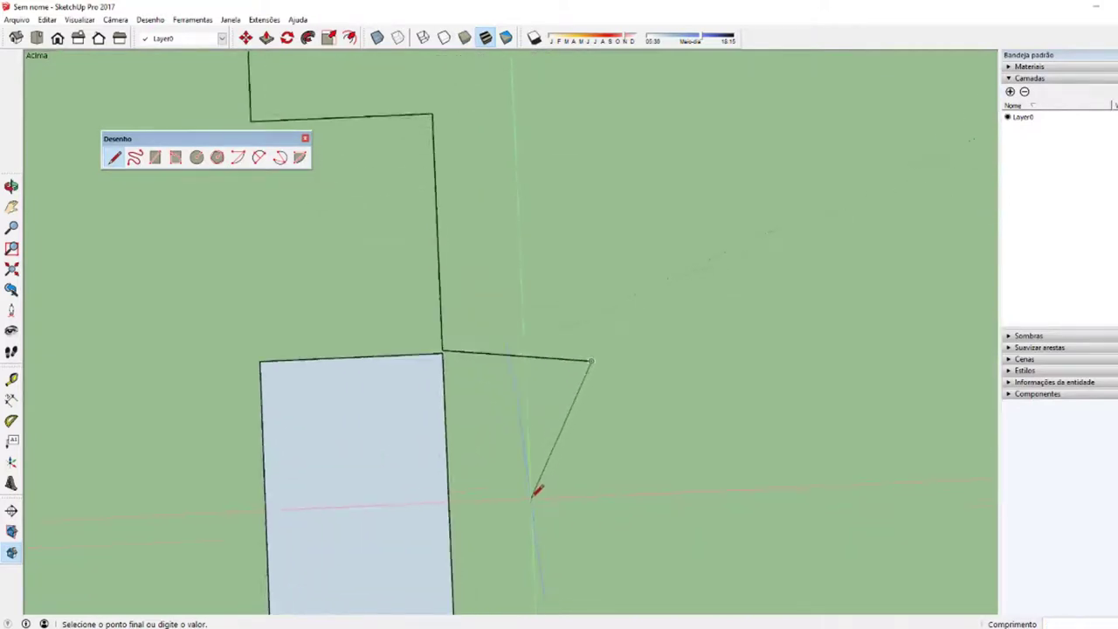
scroll(534, 489, "down", 1)
scroll(536, 490, "down", 1)
key("ctrl+z")
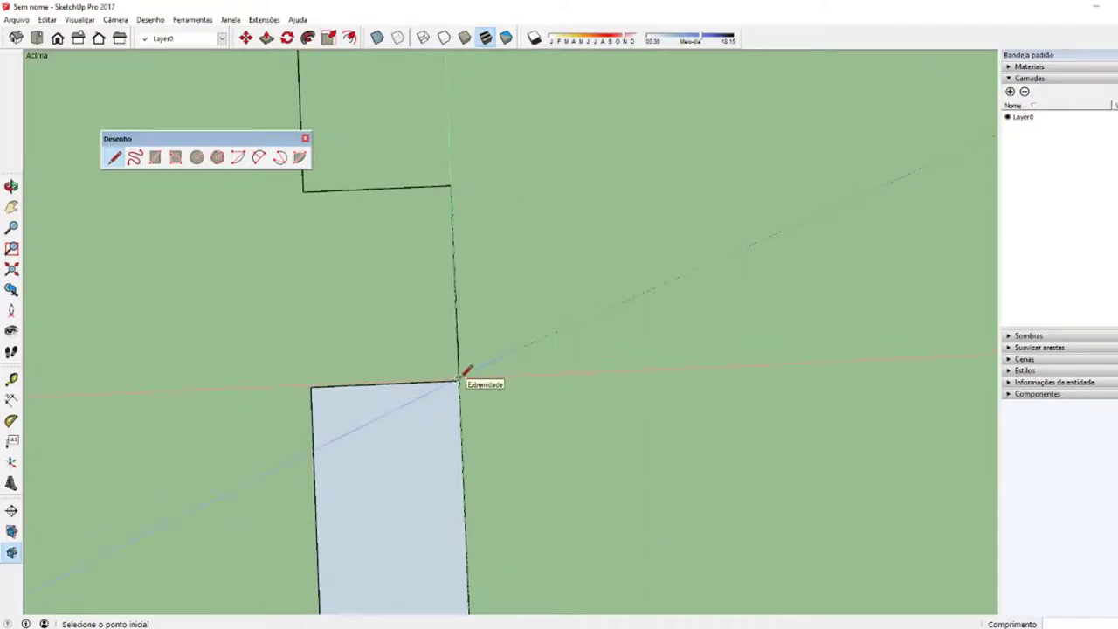
- From the rectangle's corner, draw edges along the red and green axes and close the loop into a face
left_click(459, 380)
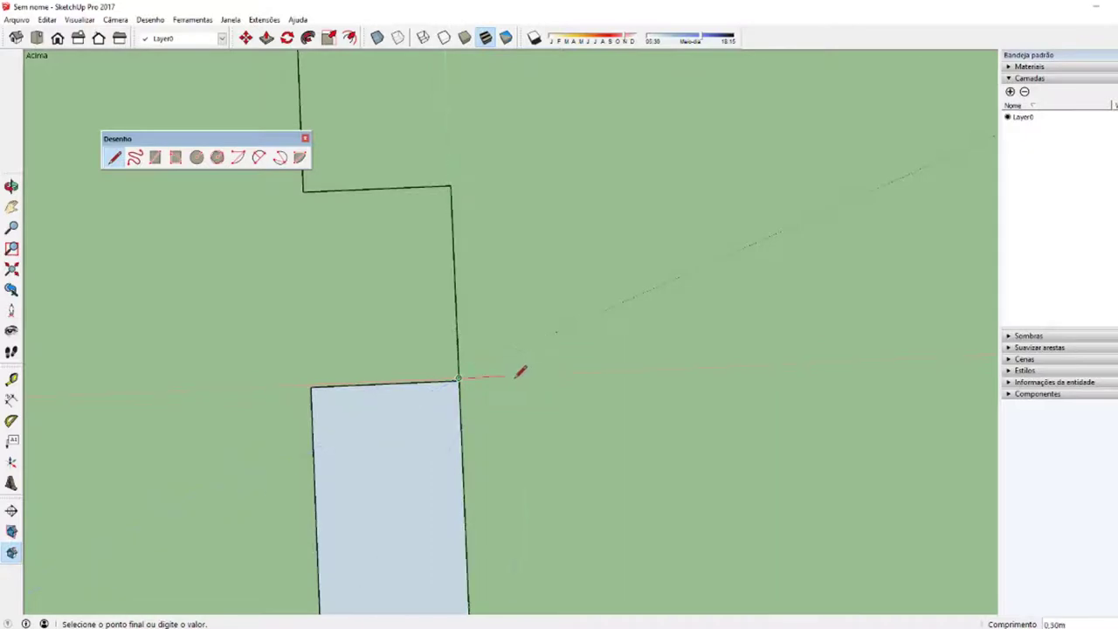
left_click(672, 368)
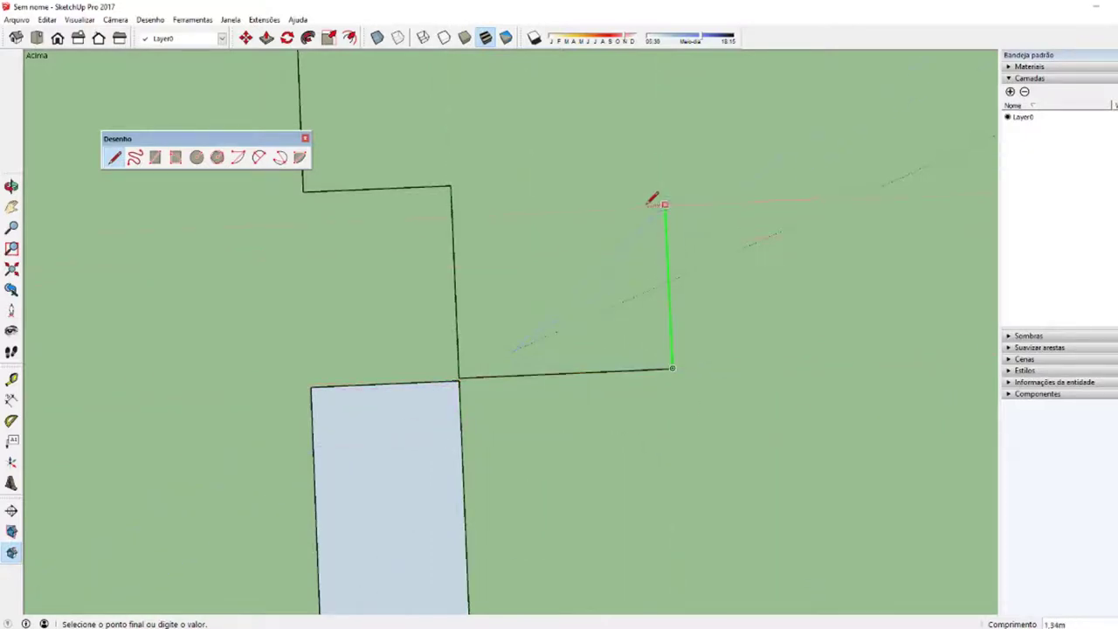
left_click(451, 183)
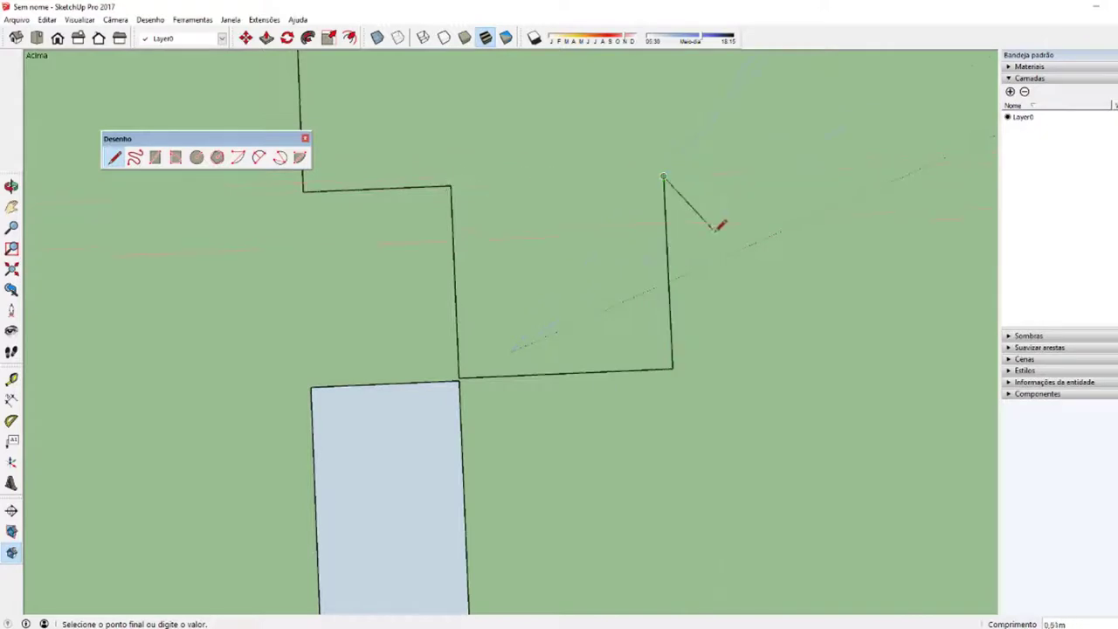
mouse_move(721, 224)
middle_mouse_down()
mouse_move(591, 378)
mouse_move(541, 317)
middle_mouse_up()
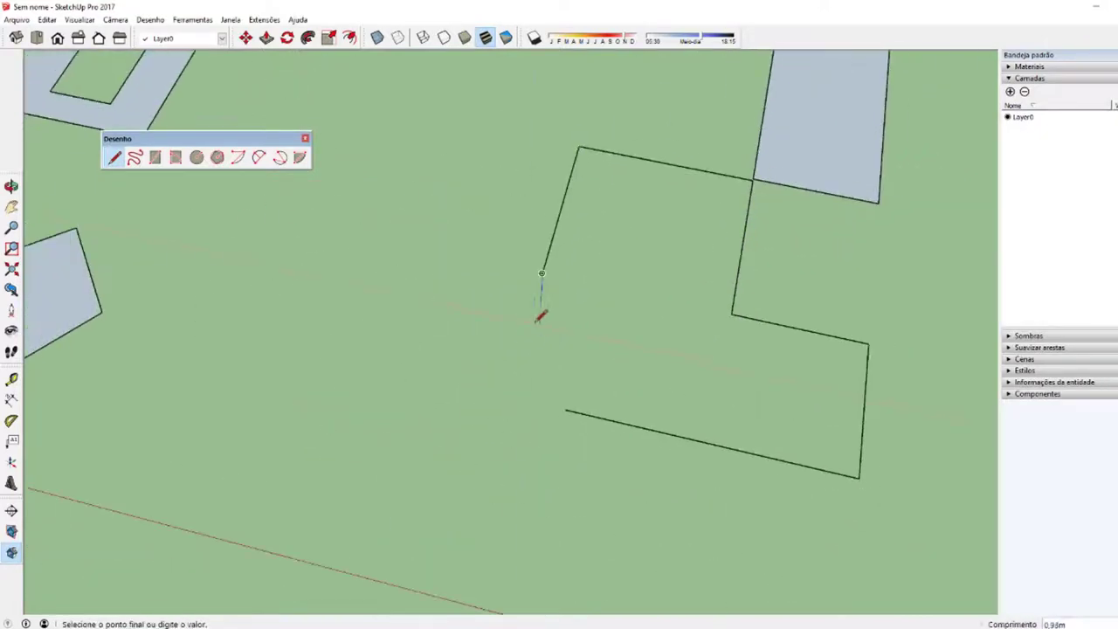
left_click(524, 338)
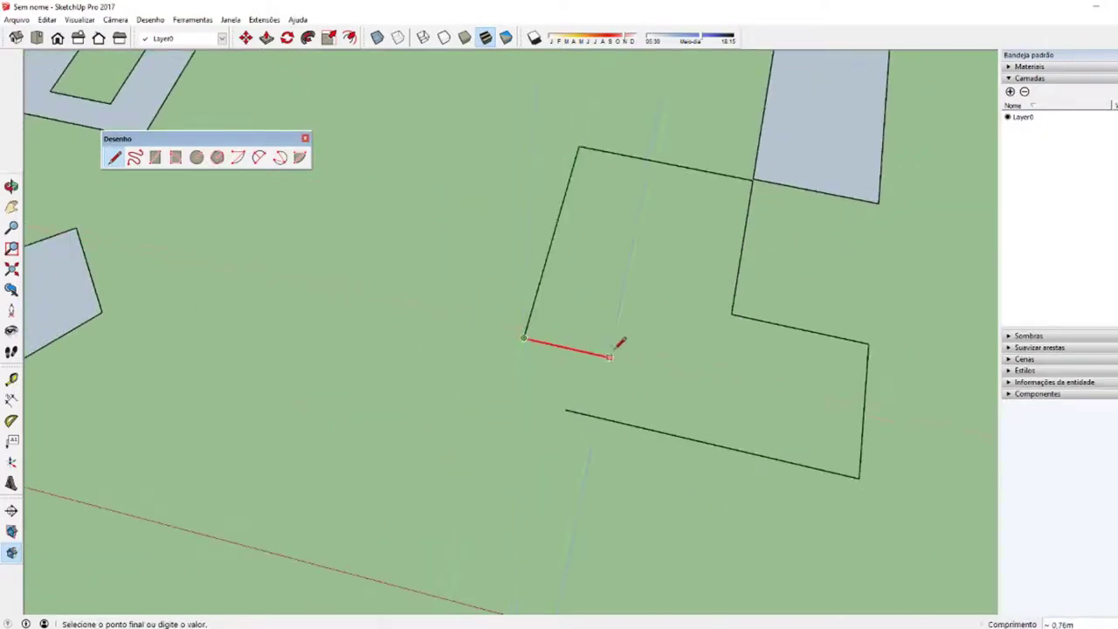
left_click(570, 410)
mouse_move(572, 407)
middle_mouse_down()
mouse_move(663, 383)
mouse_move(341, 365)
mouse_move(288, 425)
middle_mouse_up()
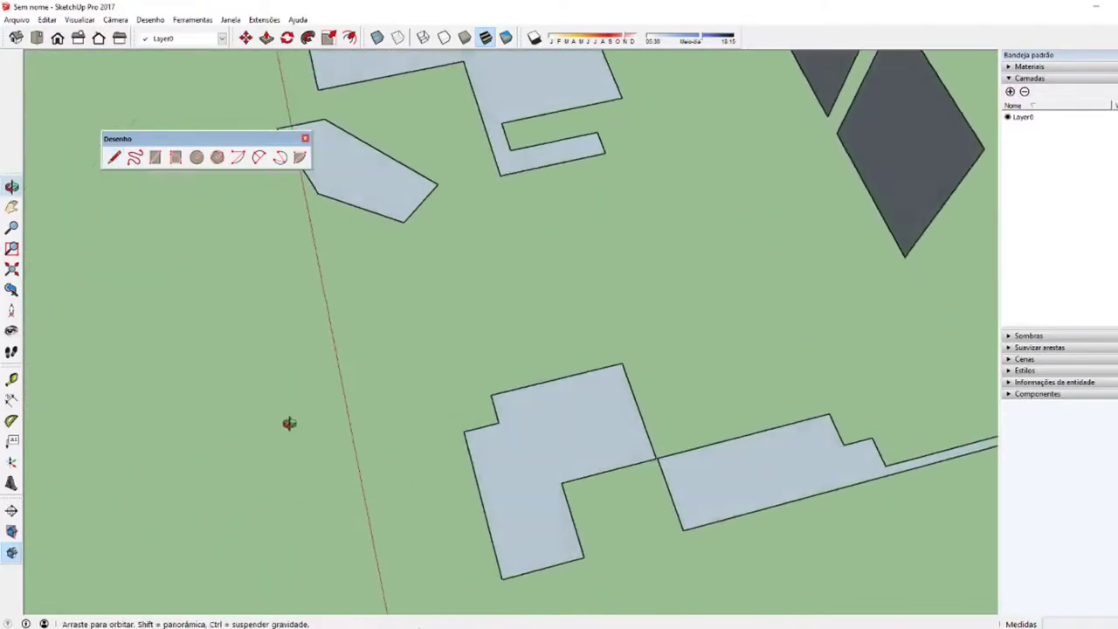
- Switch to the Select tool and zoom to survey the stepped faces, L-shaped slab and upright panels
key("space")
scroll(620, 476, "up", 6)
scroll(618, 470, "down", 3)
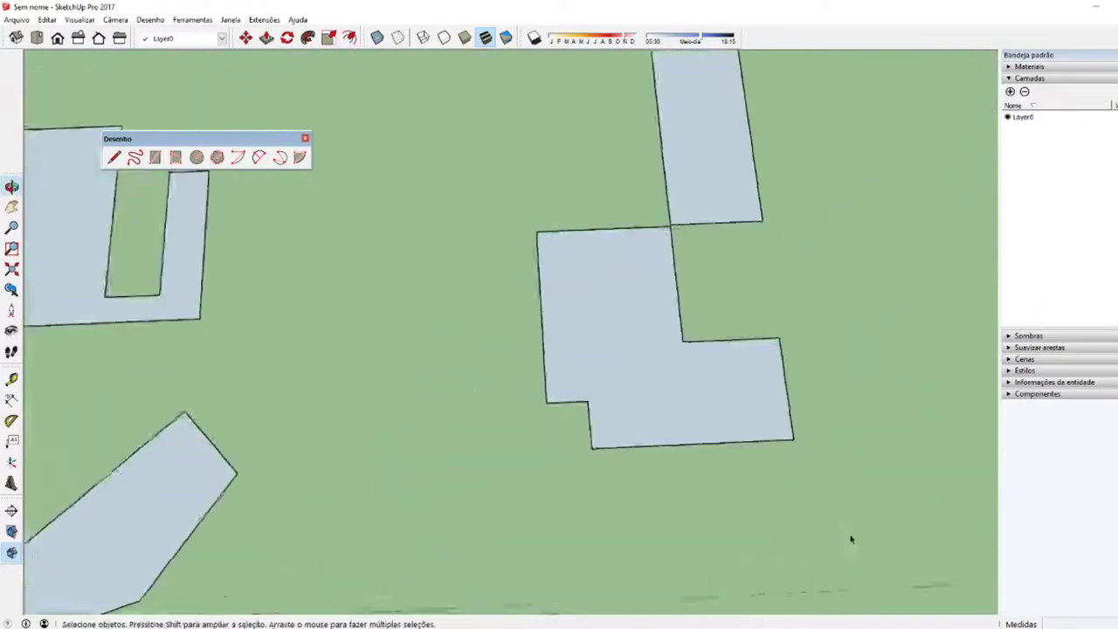
scroll(584, 471, "down", 3)
scroll(559, 489, "down", 2)
scroll(569, 495, "down", 2)
scroll(577, 497, "up", 2)
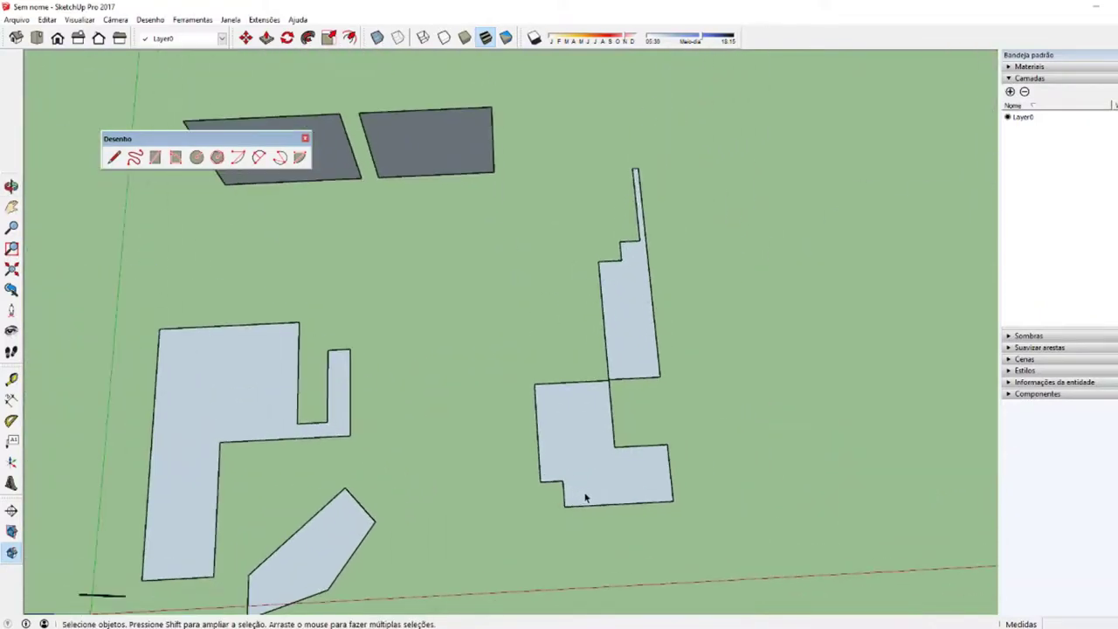
scroll(583, 497, "down", 3)
scroll(571, 511, "up", 1)
scroll(573, 489, "up", 2)
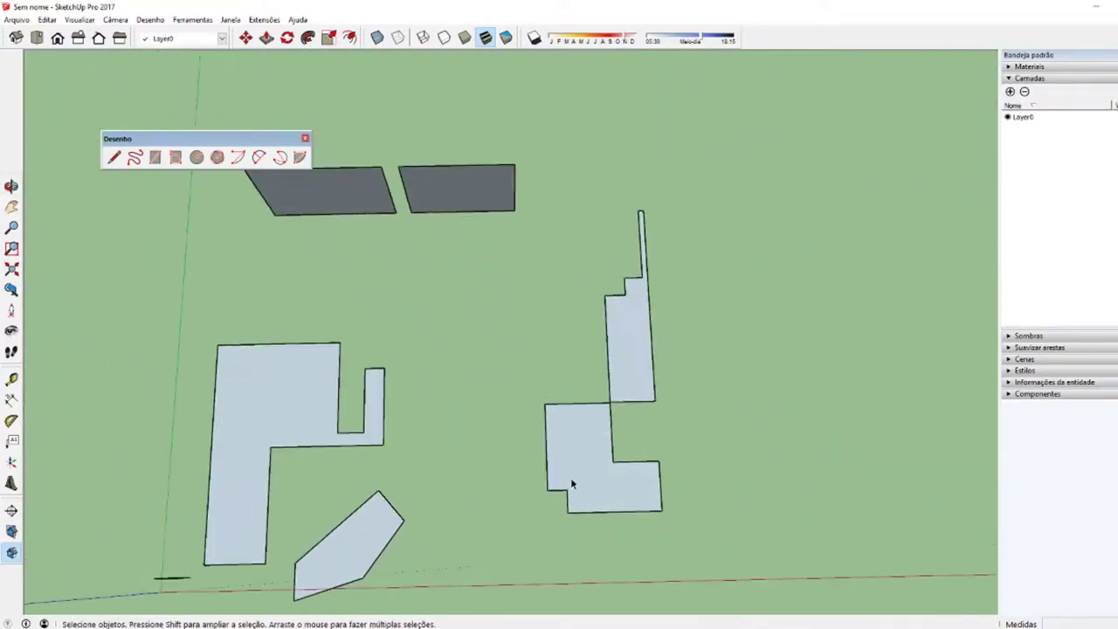
- Review the XMind drawing-tool notes, then pan SketchUp to empty ground and pick the Rectangle tool
key("alt+Tab")
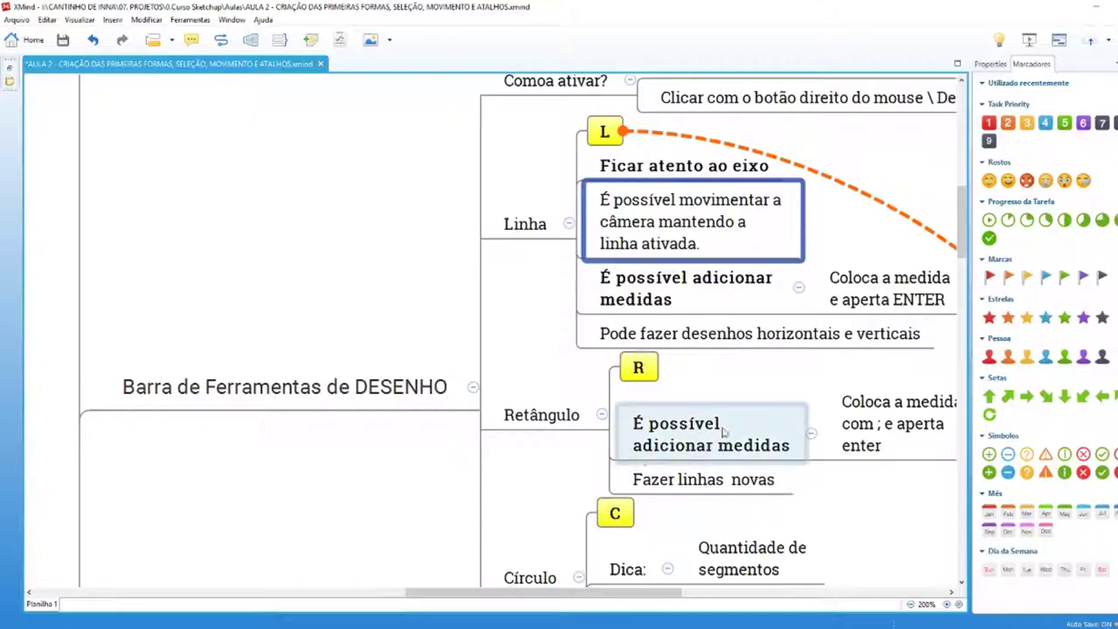
scroll(701, 472, "down", 3, "ctrl")
scroll(706, 350, "down", 1, "ctrl")
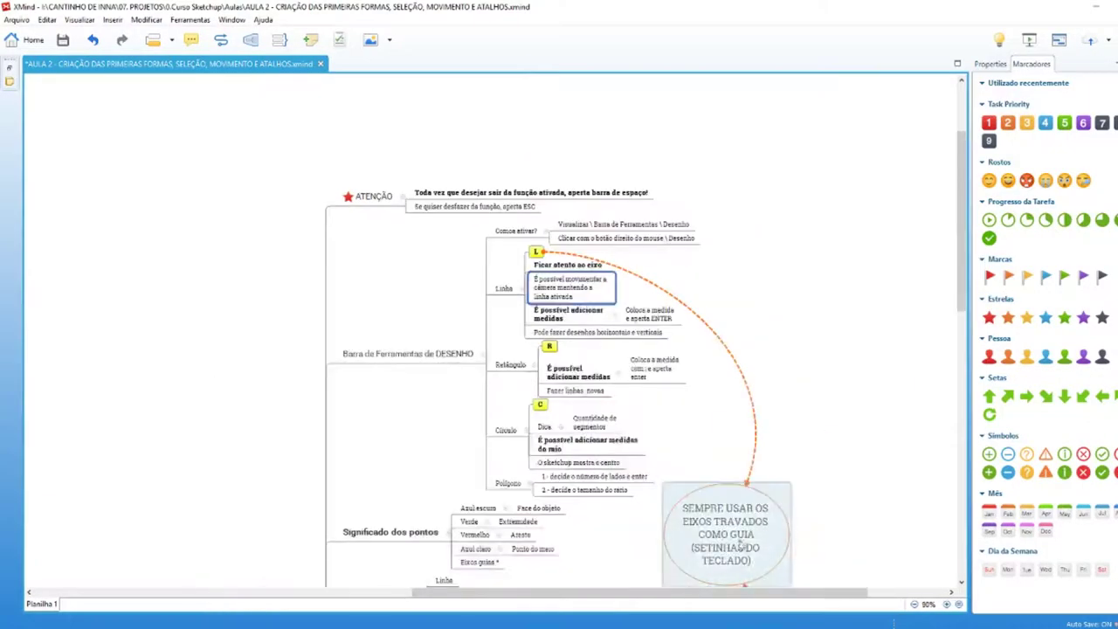
scroll(707, 325, "down", 2)
scroll(679, 475, "down", 3)
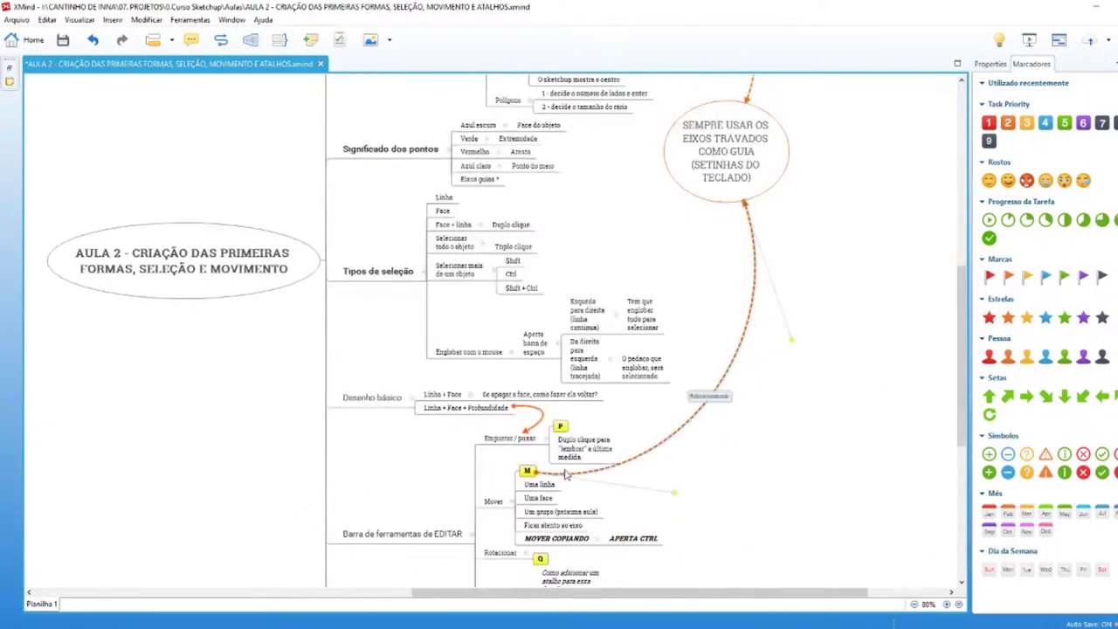
scroll(559, 357, "up", 6)
scroll(570, 454, "down", 2)
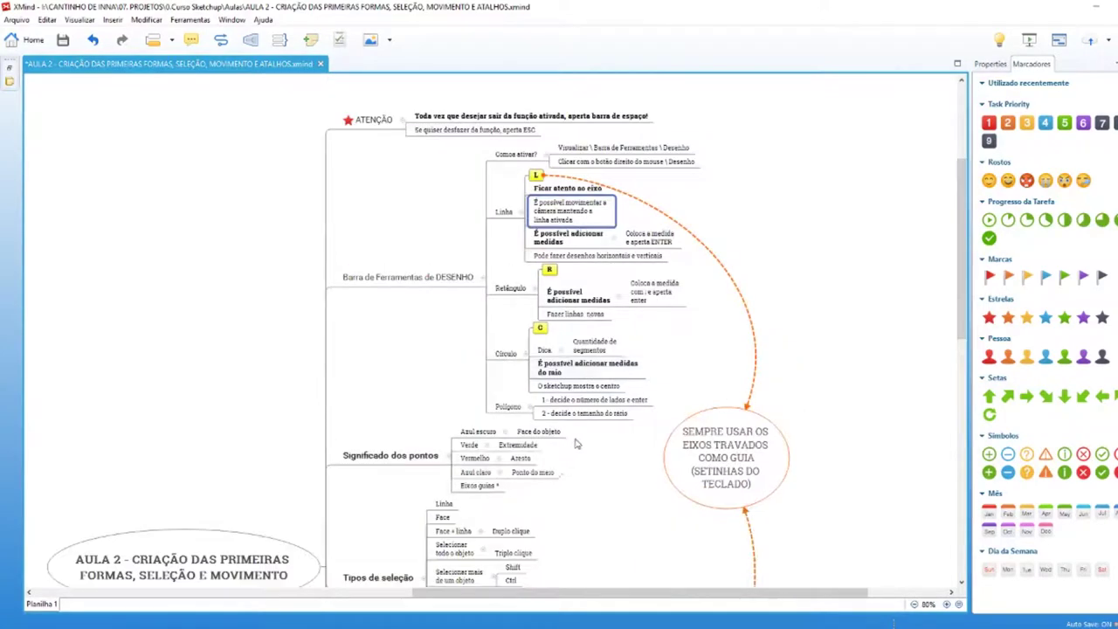
scroll(576, 444, "down", 3)
scroll(591, 436, "up", 1)
scroll(592, 435, "up", 3)
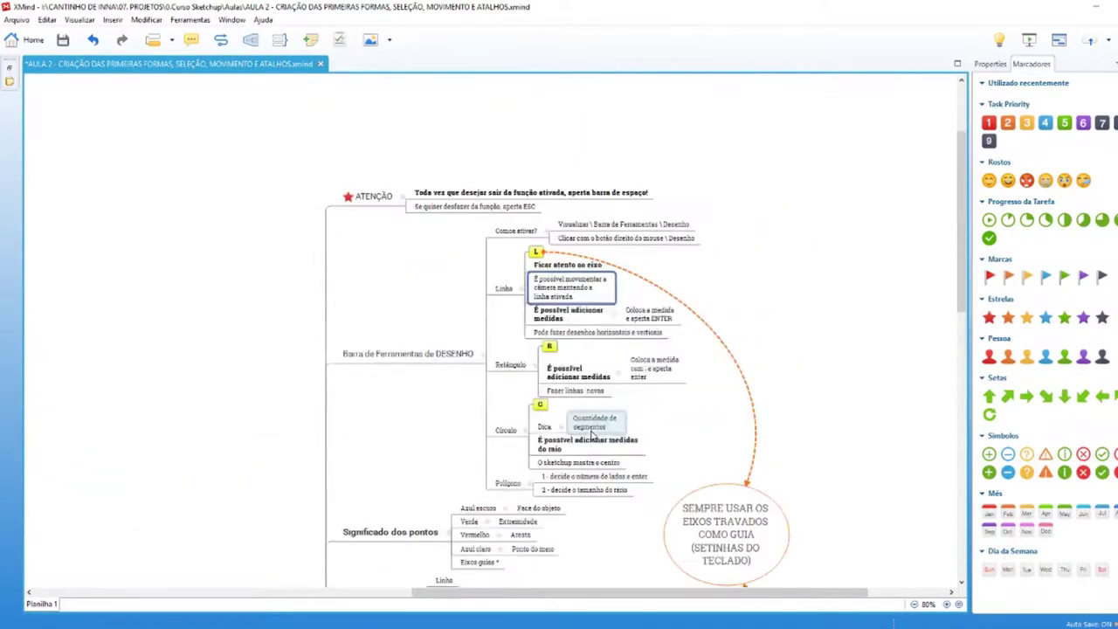
scroll(591, 433, "up", 1)
scroll(591, 433, "down", 2)
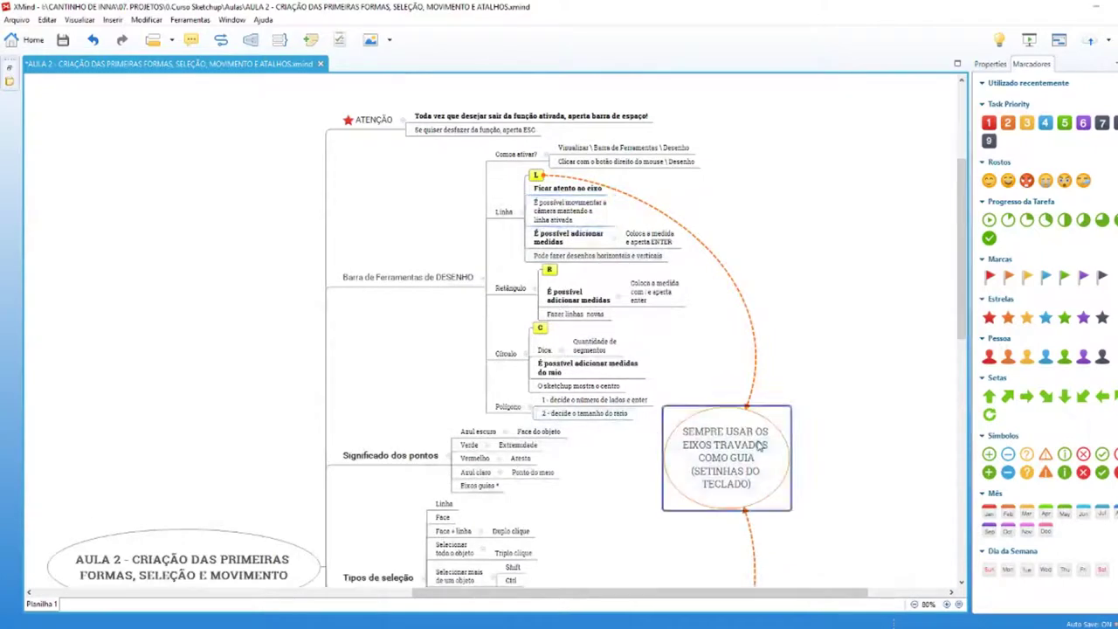
scroll(451, 372, "up", 1)
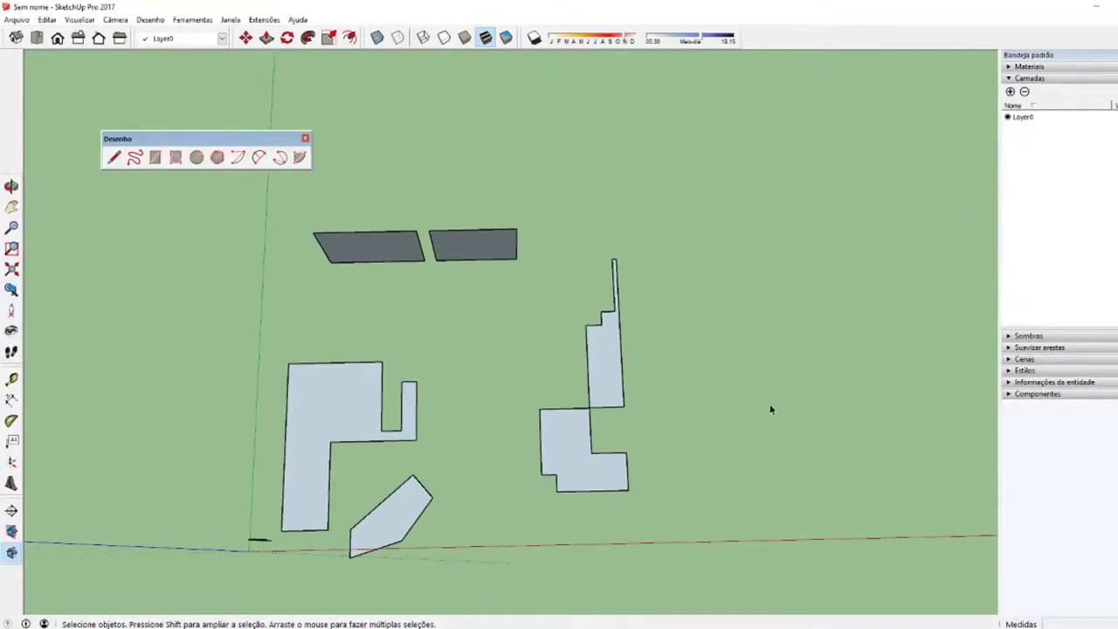
middle_click_drag(771, 410, 499, 404, "shift")
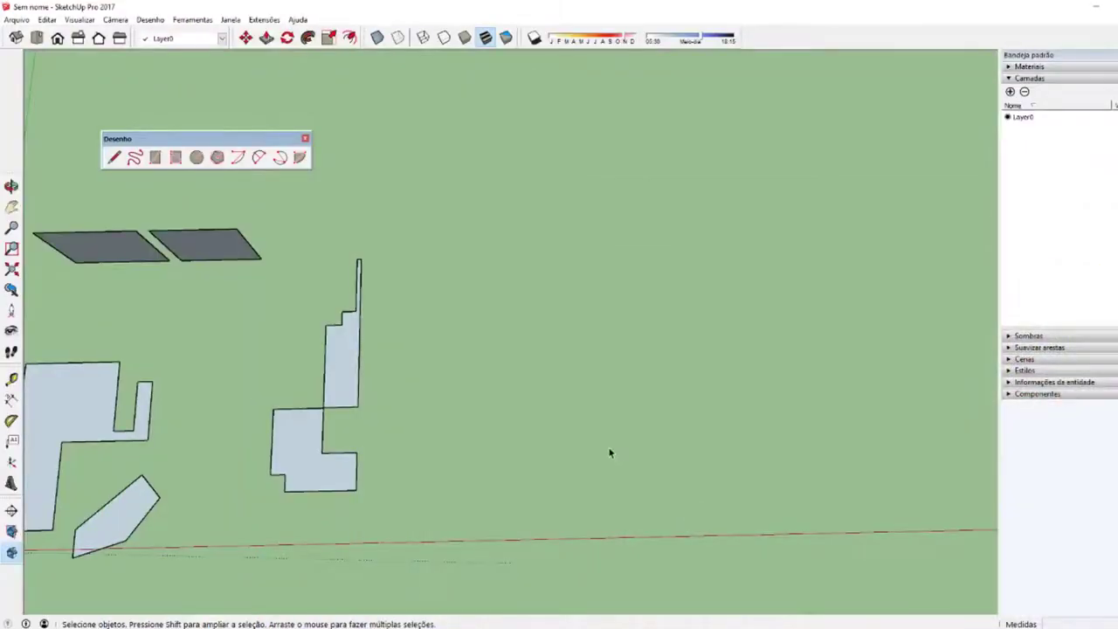
key("r")
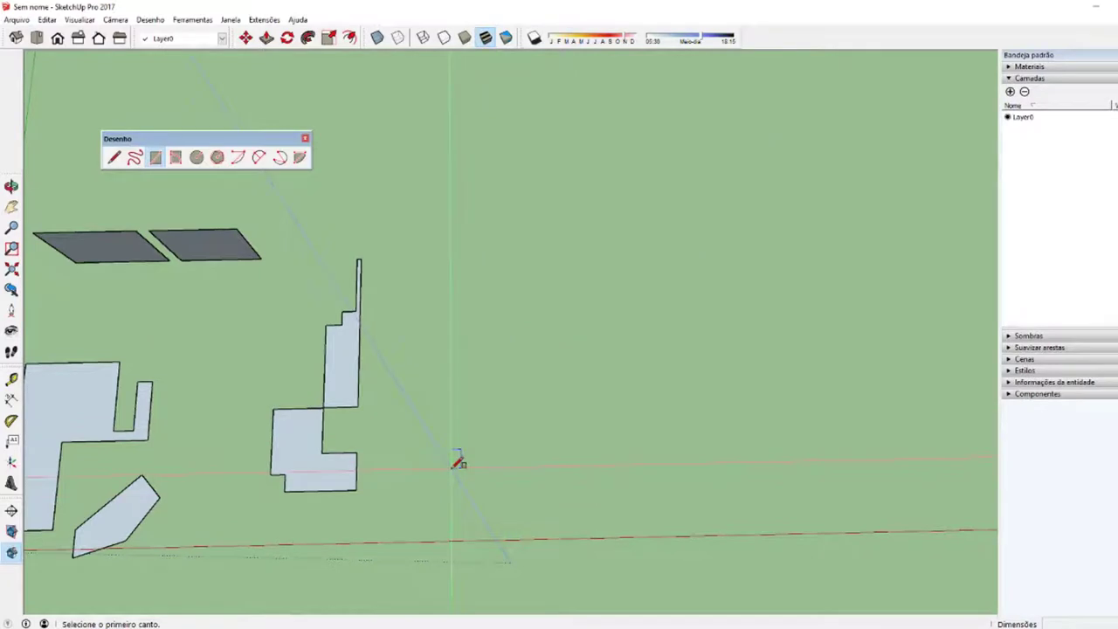
key("l")
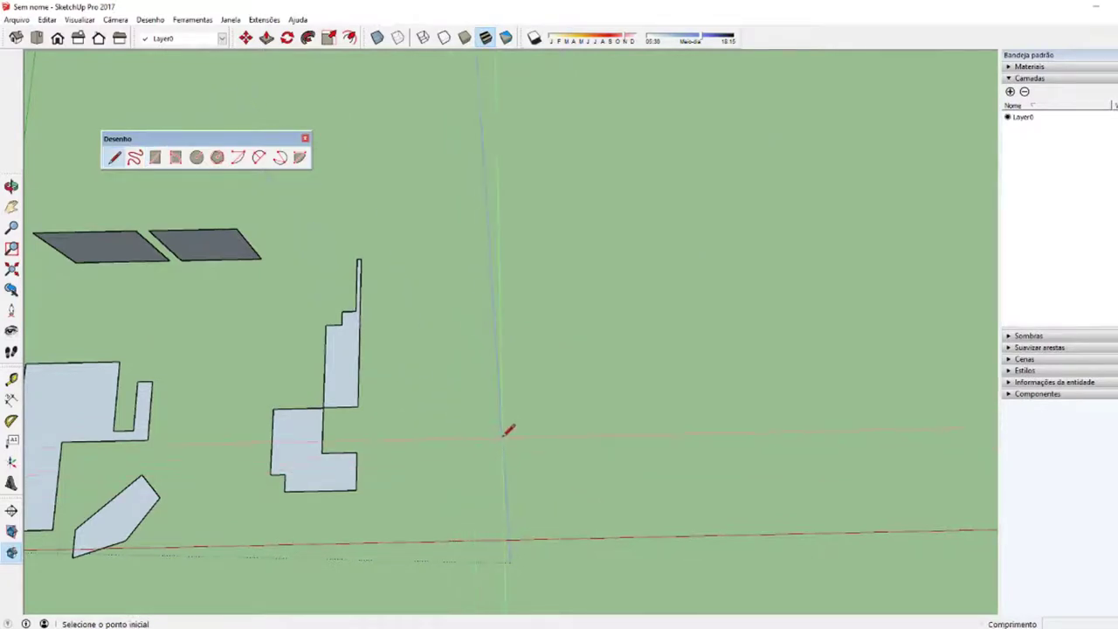
left_click(504, 436)
left_click(508, 367)
left_click(585, 367)
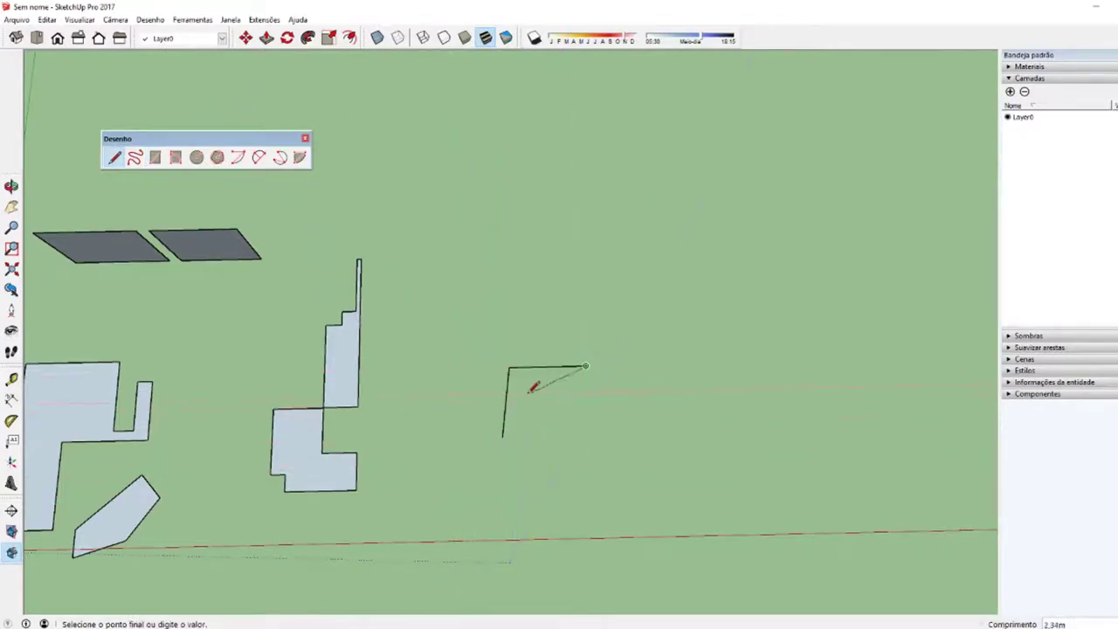
left_click(589, 435)
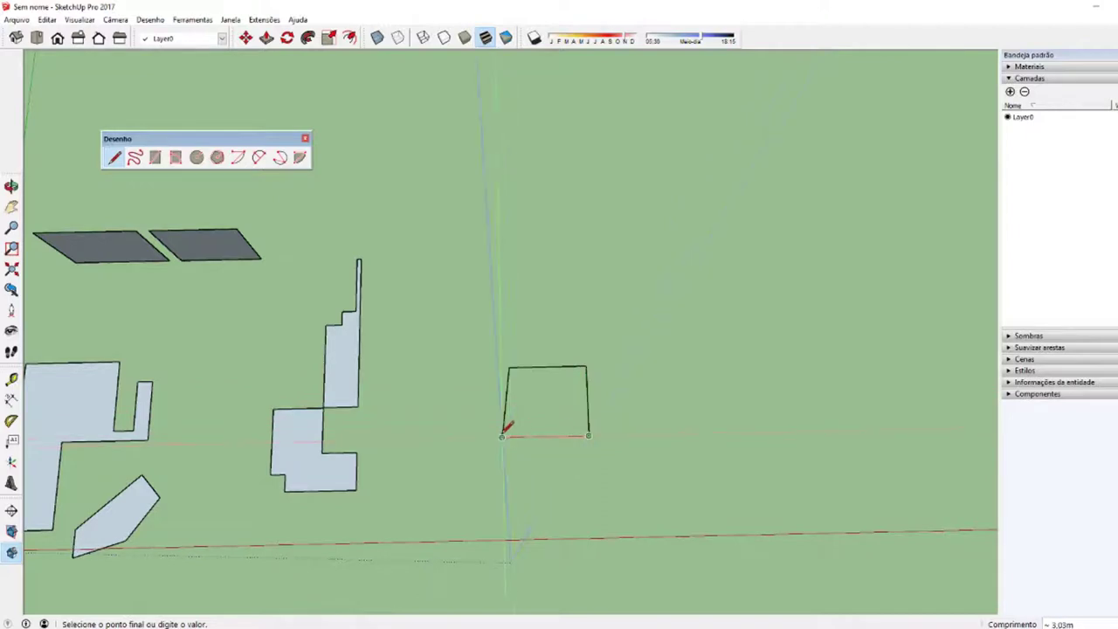
left_click(503, 435)
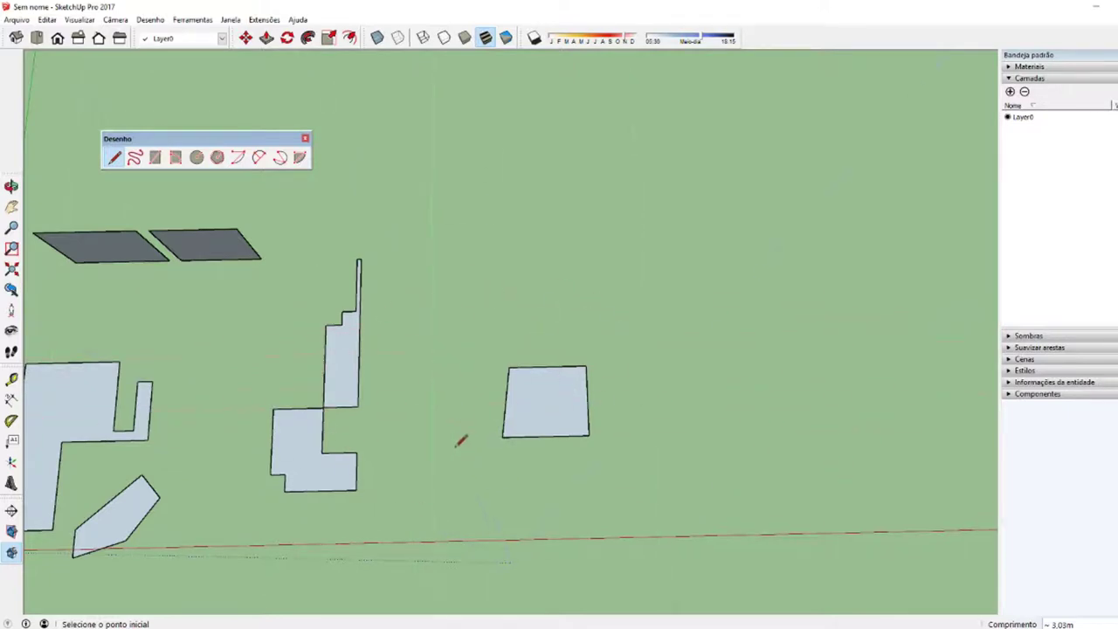
key("space")
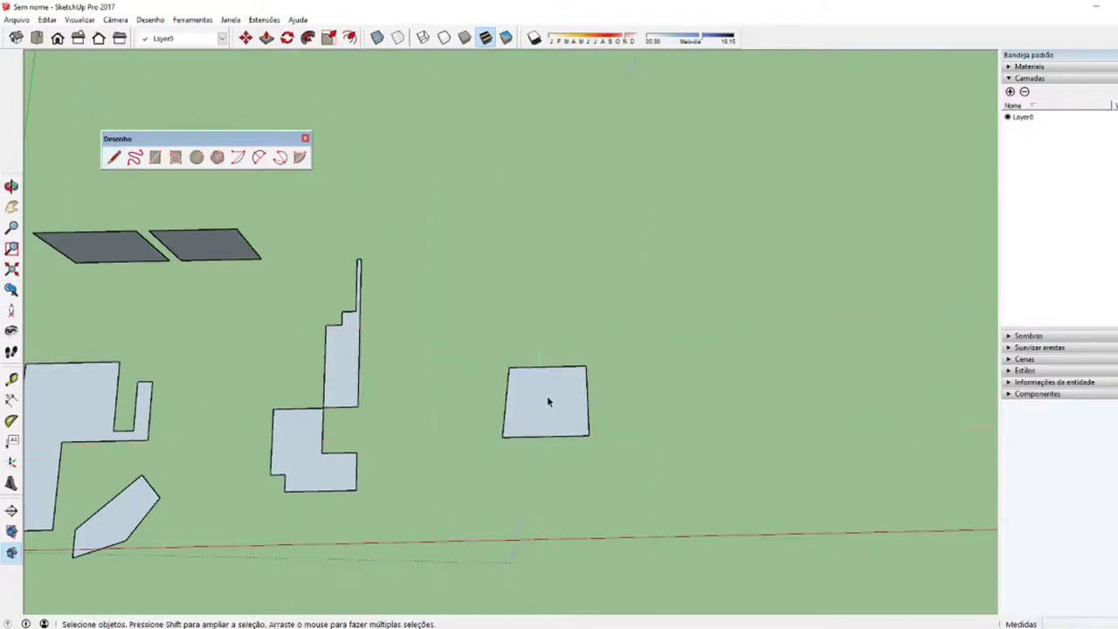
double_click(548, 398)
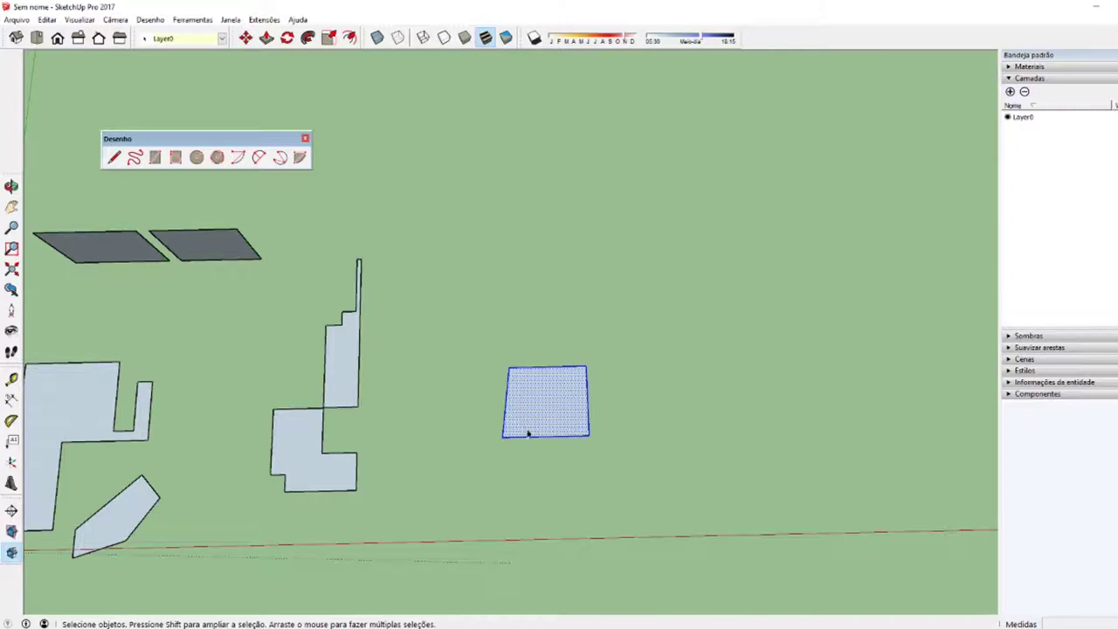
key("Delete")
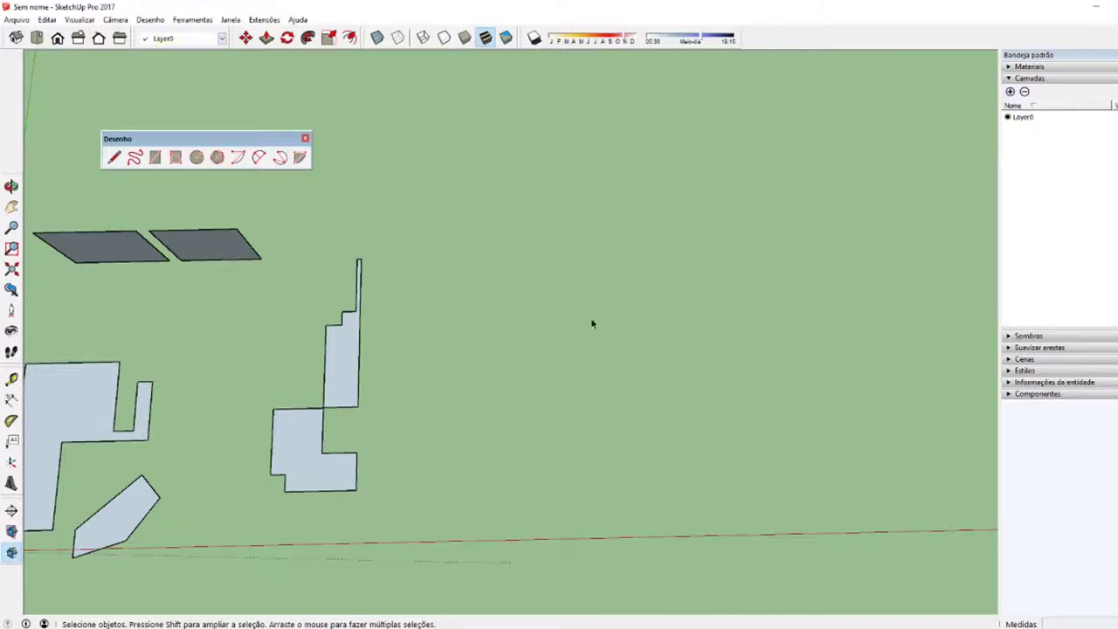
key("r")
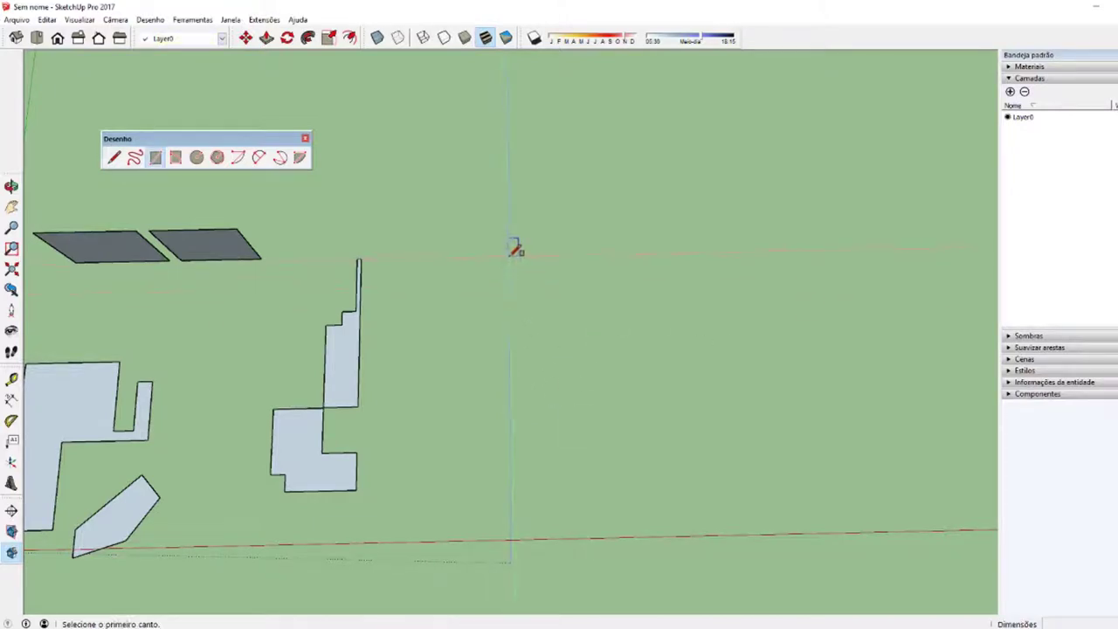
- Draw a large rectangle, about 9.5 by 9.2 m, on the ground right of the stepped shapes
left_click(489, 251)
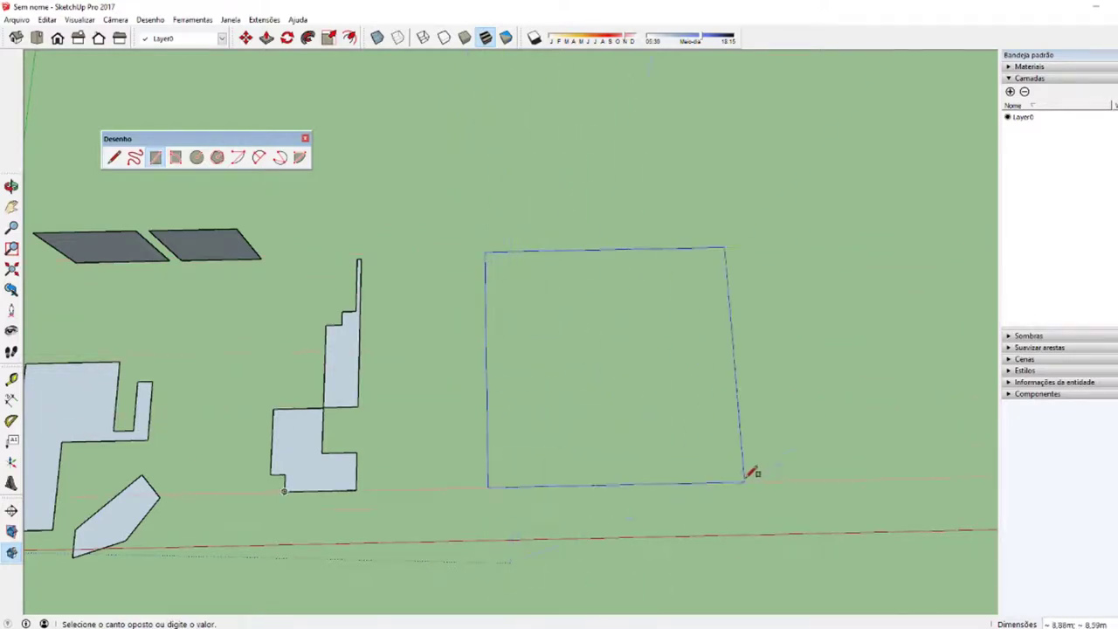
left_click(763, 498)
left_click(765, 497)
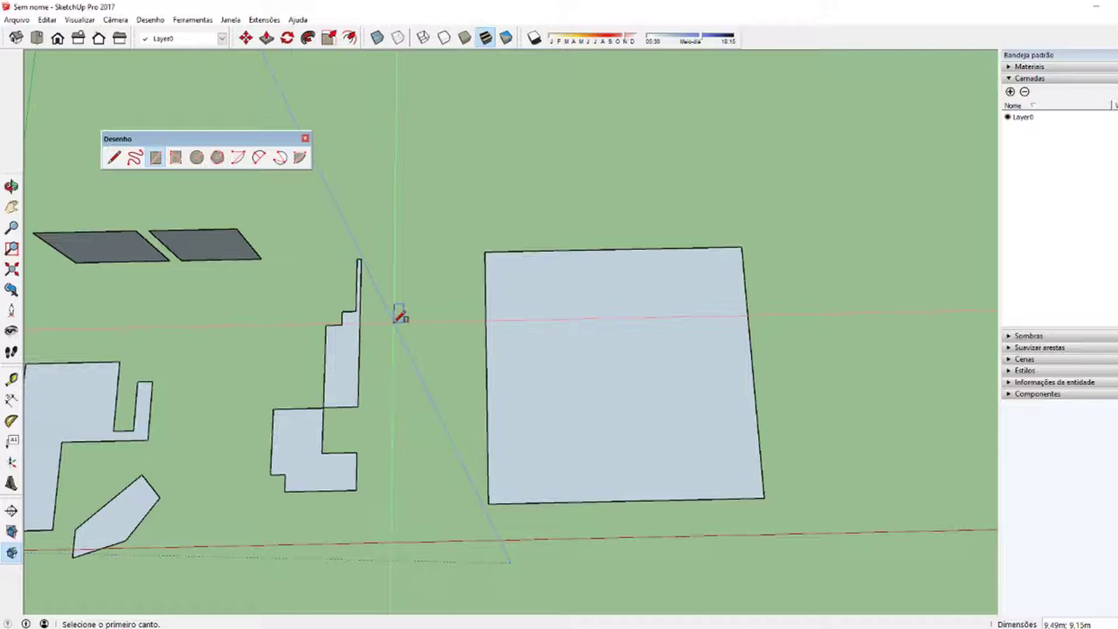
left_click(421, 242)
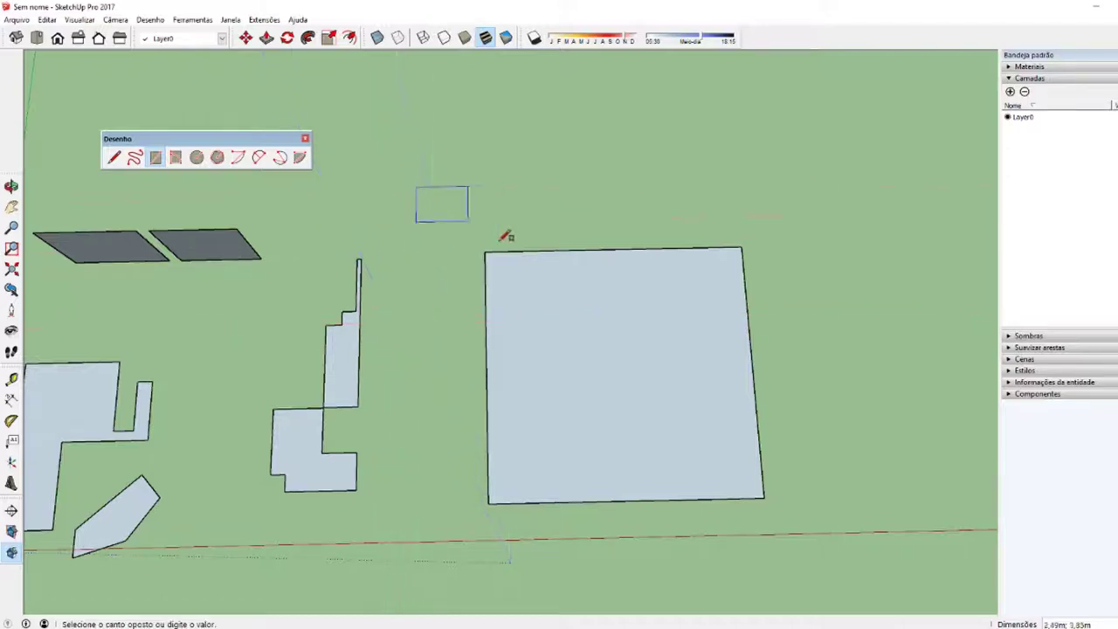
mouse_move(507, 237)
middle_mouse_down()
mouse_move(736, 269)
mouse_move(655, 258)
mouse_move(886, 364)
mouse_move(823, 369)
mouse_move(507, 302)
mouse_move(618, 255)
mouse_move(526, 342)
mouse_move(592, 207)
mouse_move(709, 167)
mouse_move(519, 279)
mouse_move(545, 173)
mouse_move(606, 317)
mouse_move(574, 354)
middle_mouse_up()
- Draw three inner rectangles on the large ground face
key("Escape")
left_click(565, 359)
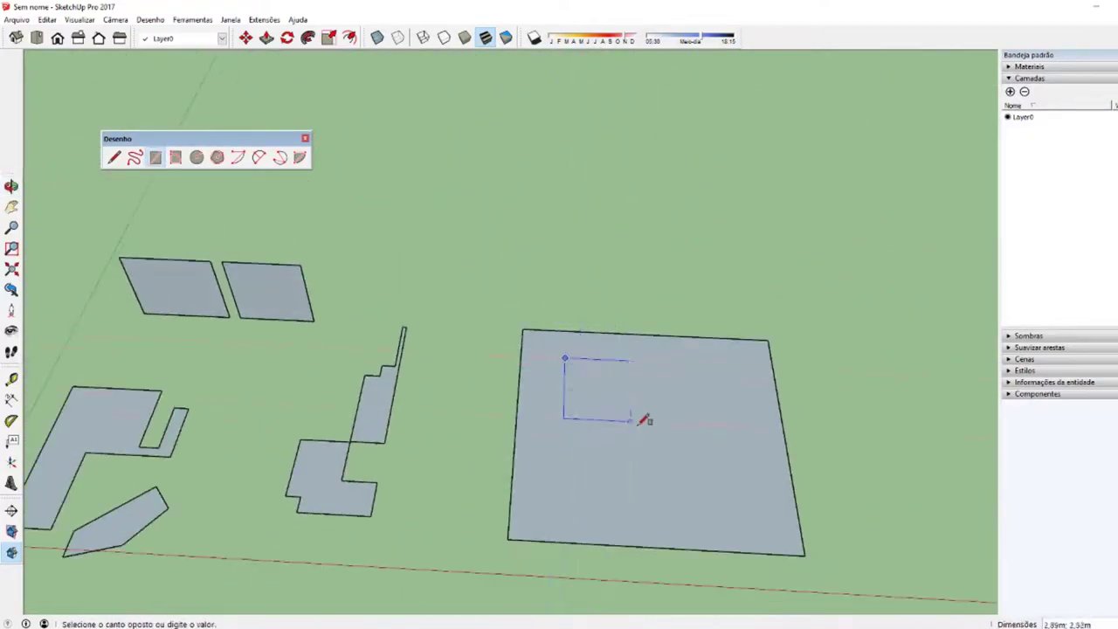
left_click(644, 440)
left_click(690, 411)
left_click(779, 535)
left_click(644, 458)
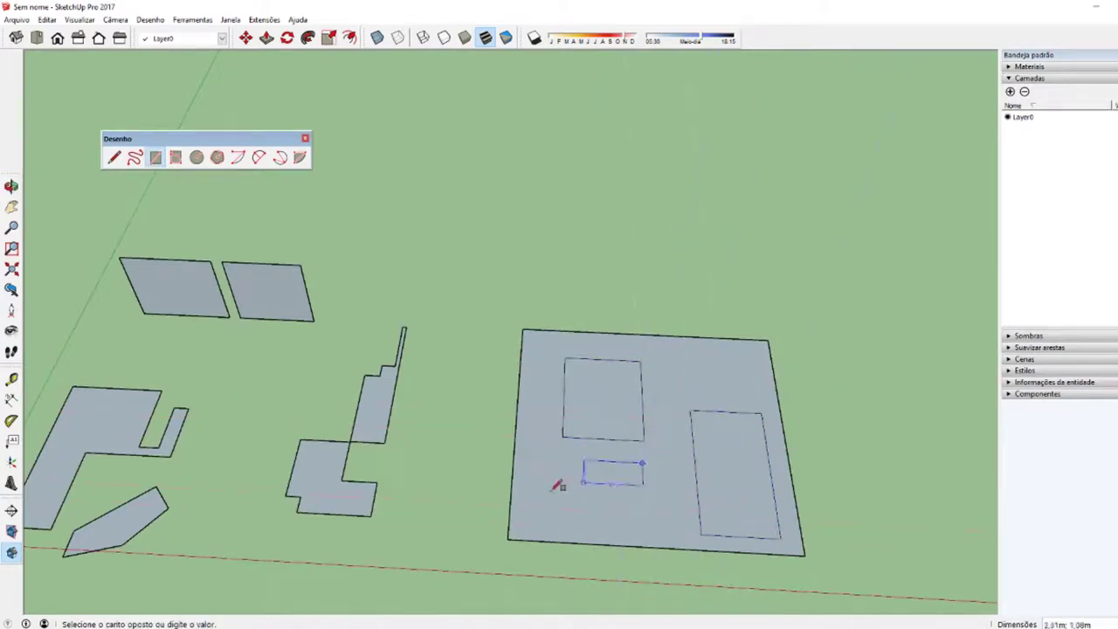
left_click(533, 504)
key("space")
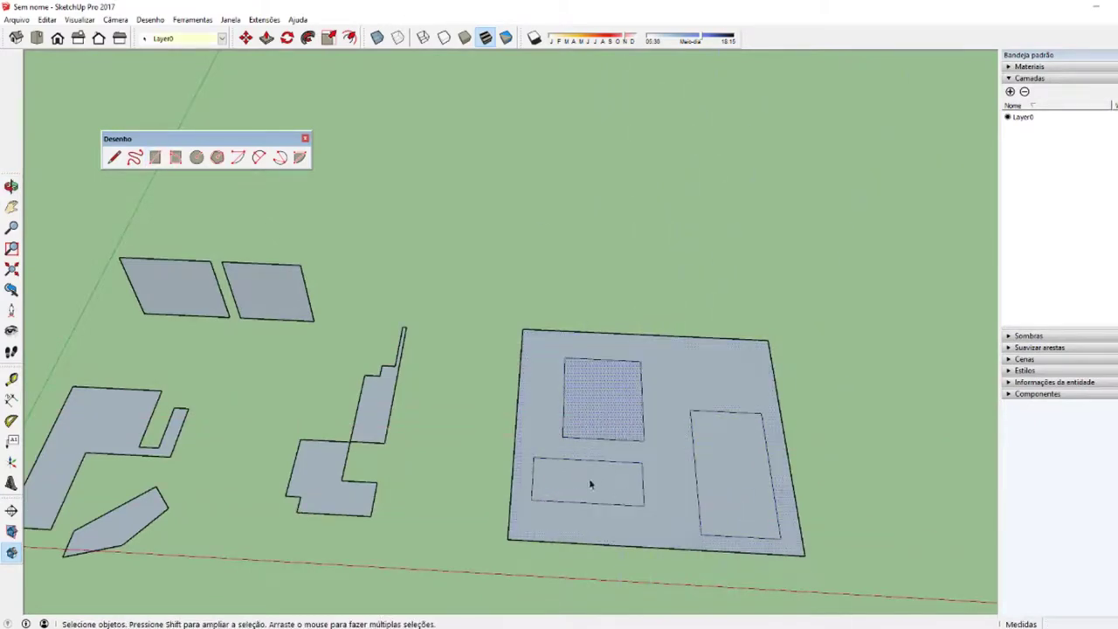
- Erase the right inner rectangle's left edge, leaving it as an open outline
middle_click_drag(699, 475, 711, 467)
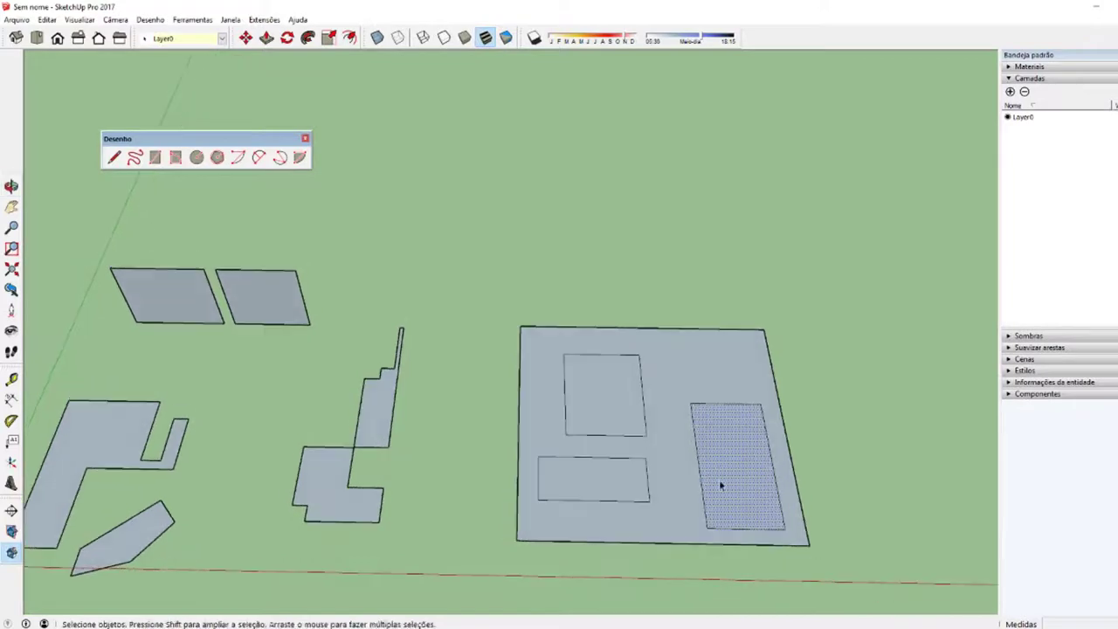
key("e")
left_click(698, 470)
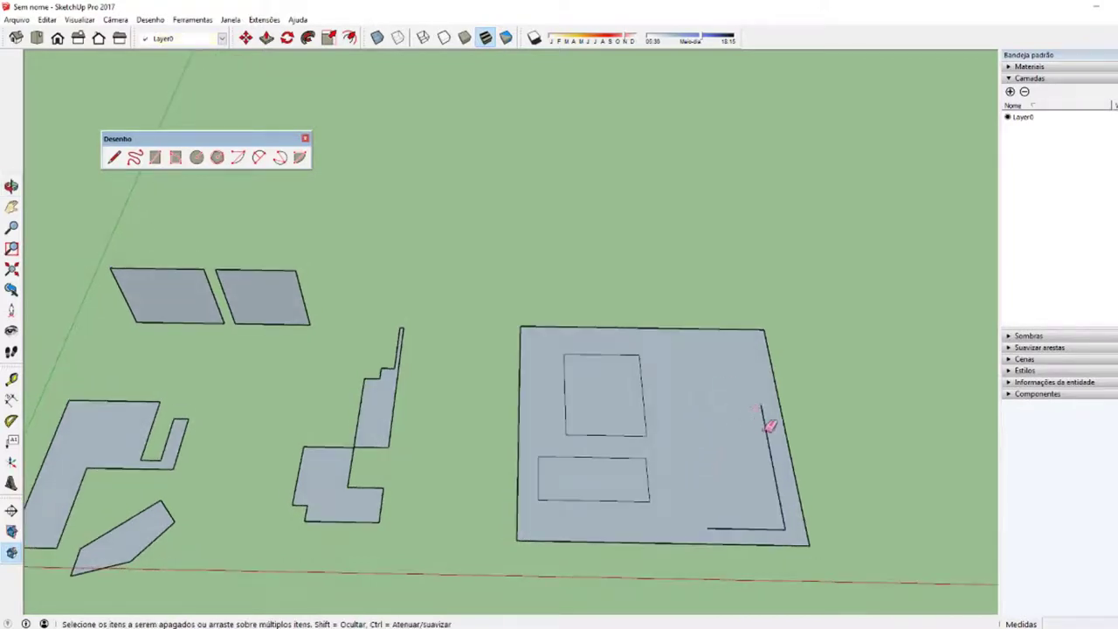
key("space")
scroll(705, 495, "up", 2)
middle_click_drag(705, 495, 609, 504, "shift")
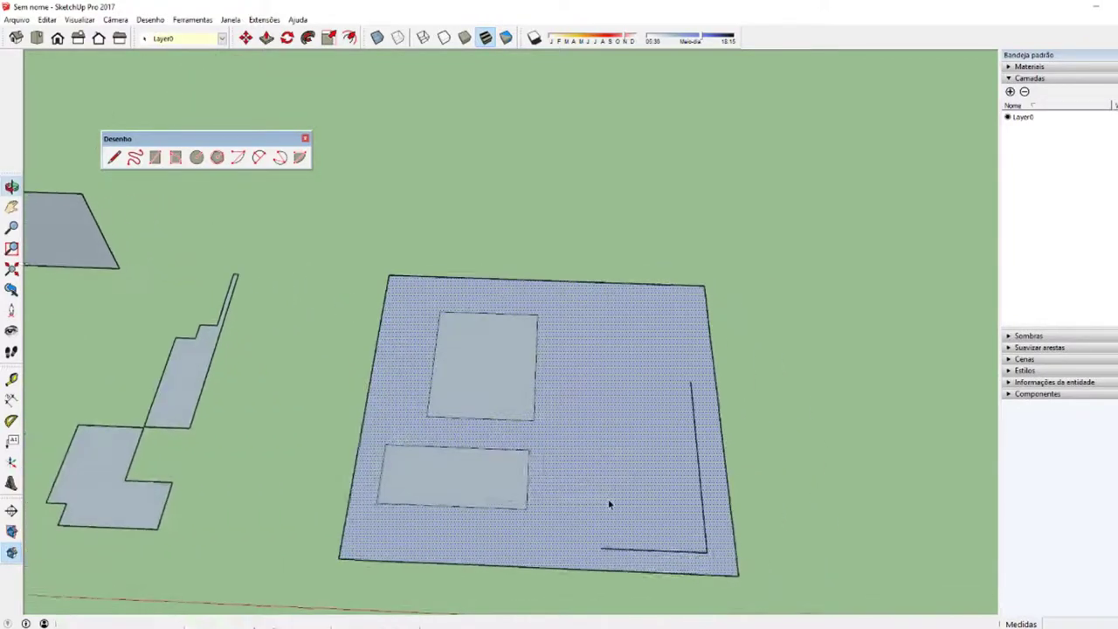
- Draw a vertical line on the large face up to the slab's bottom edge
key("l")
left_click(603, 547)
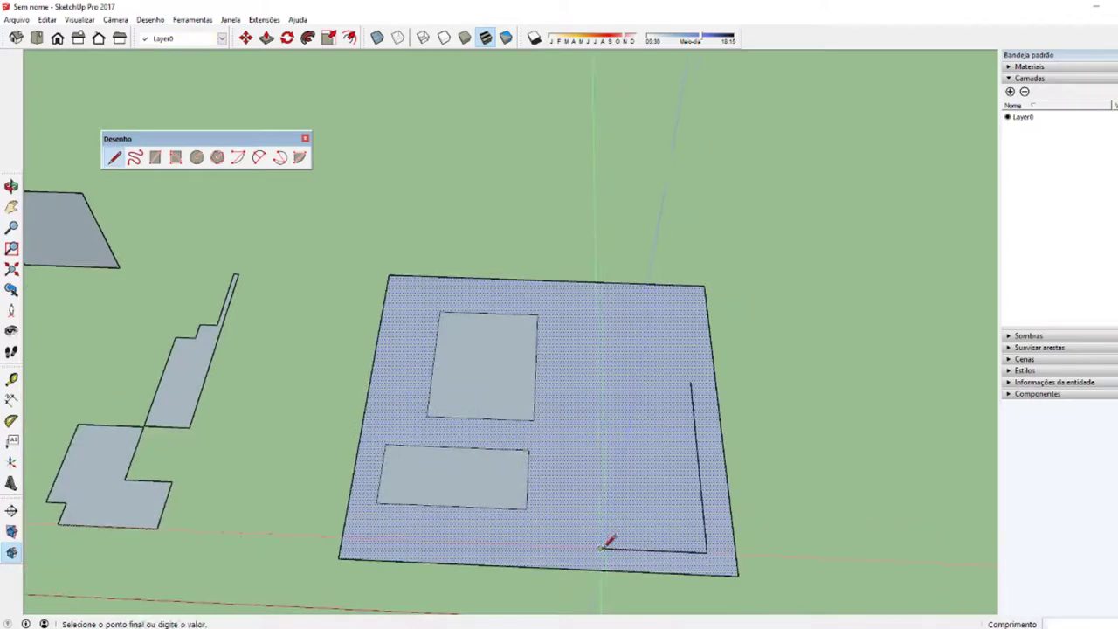
left_click(599, 402)
key("space")
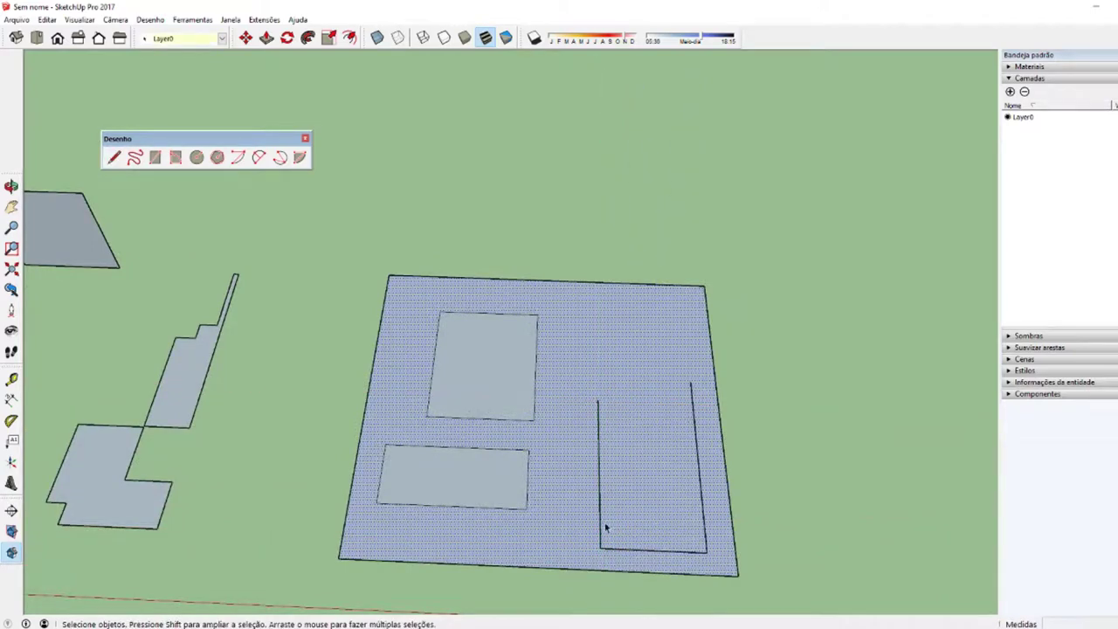
mouse_move(696, 545)
middle_mouse_down()
mouse_move(312, 441)
mouse_move(427, 482)
mouse_move(357, 457)
mouse_move(357, 369)
middle_mouse_up()
- Erase the leftover sketch lines and the left inner rectangle's bottom edge
left_click(339, 369)
left_click(437, 367)
left_click(389, 483)
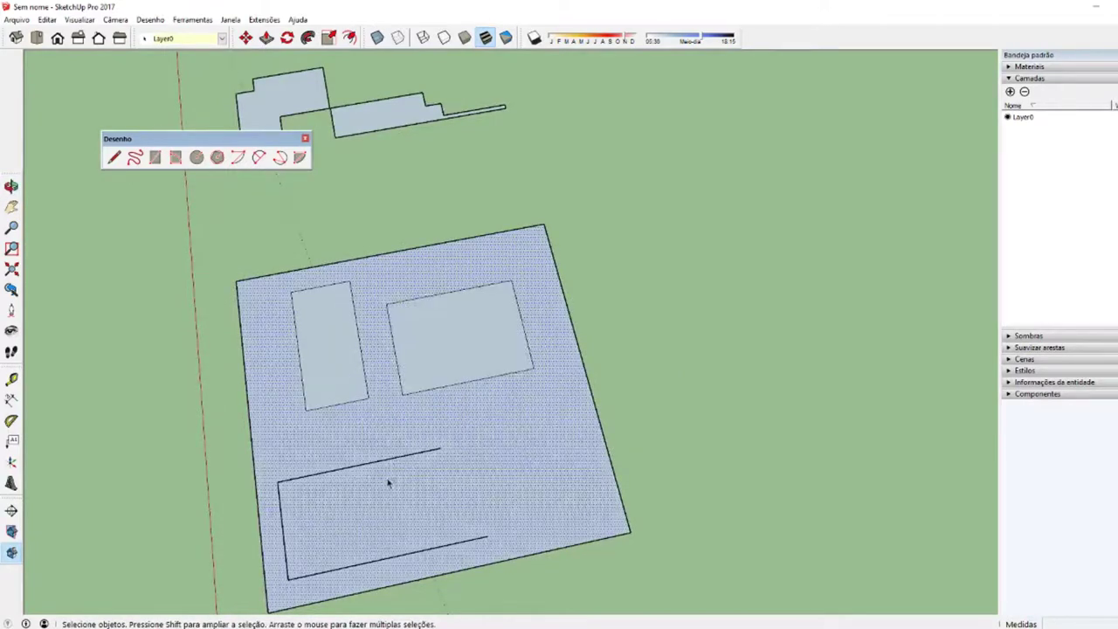
key("e")
left_click(362, 464)
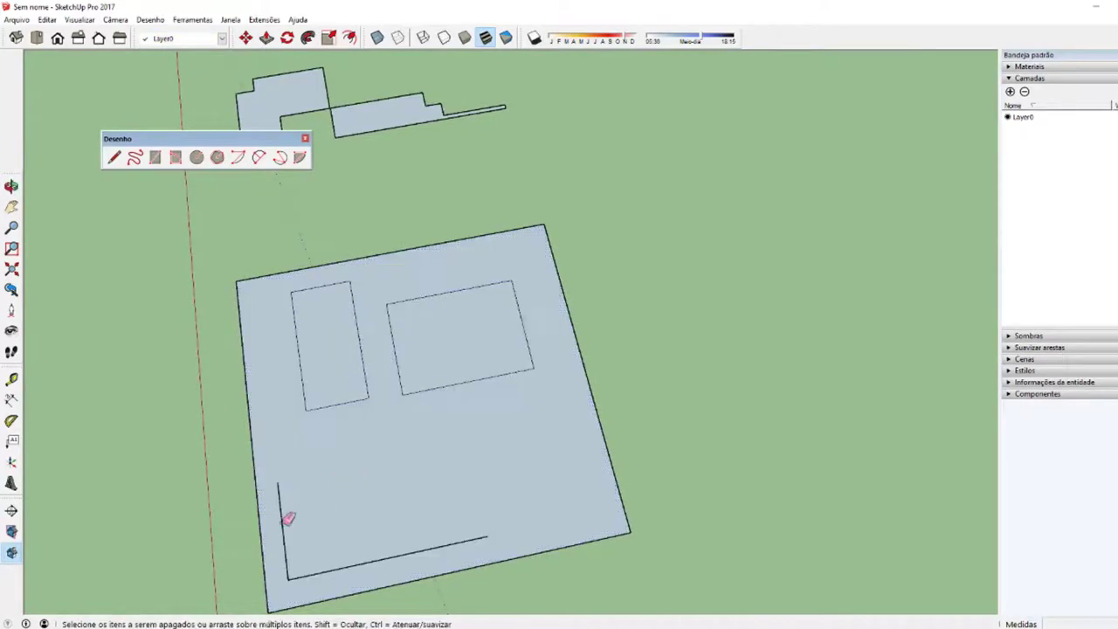
left_click_drag(287, 521, 330, 577)
left_click(344, 394)
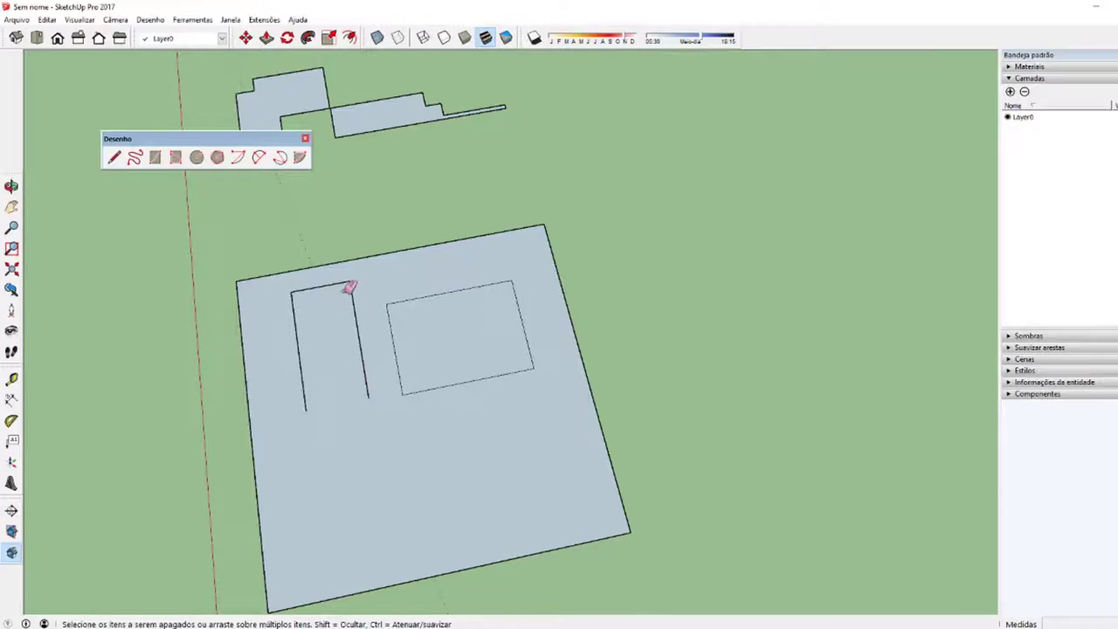
key("space")
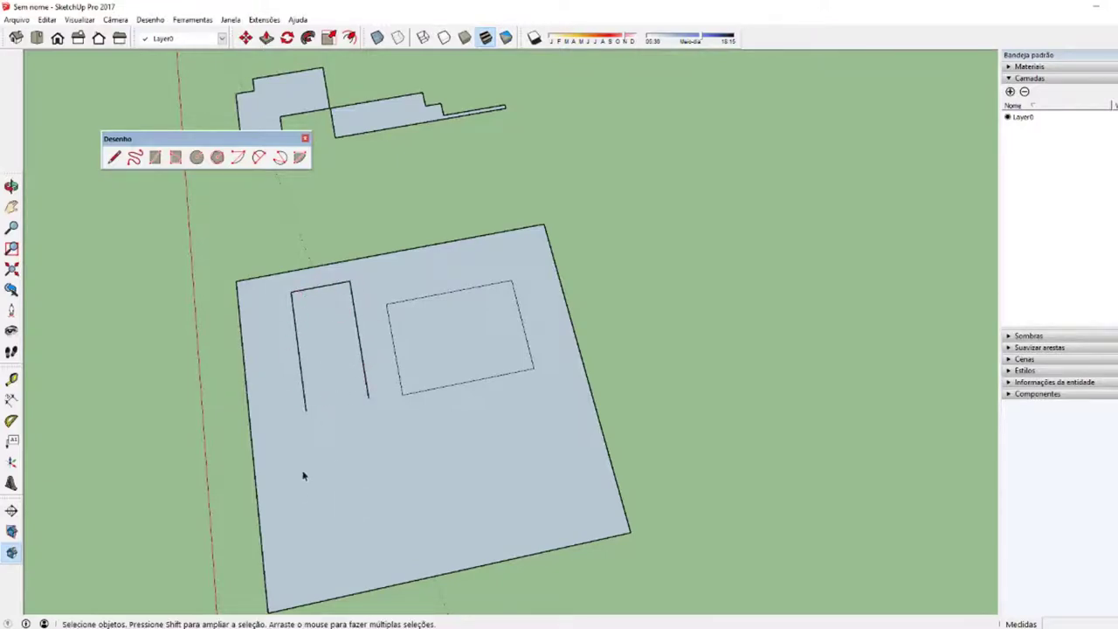
left_click(303, 476)
middle_click_drag(303, 476, 539, 323)
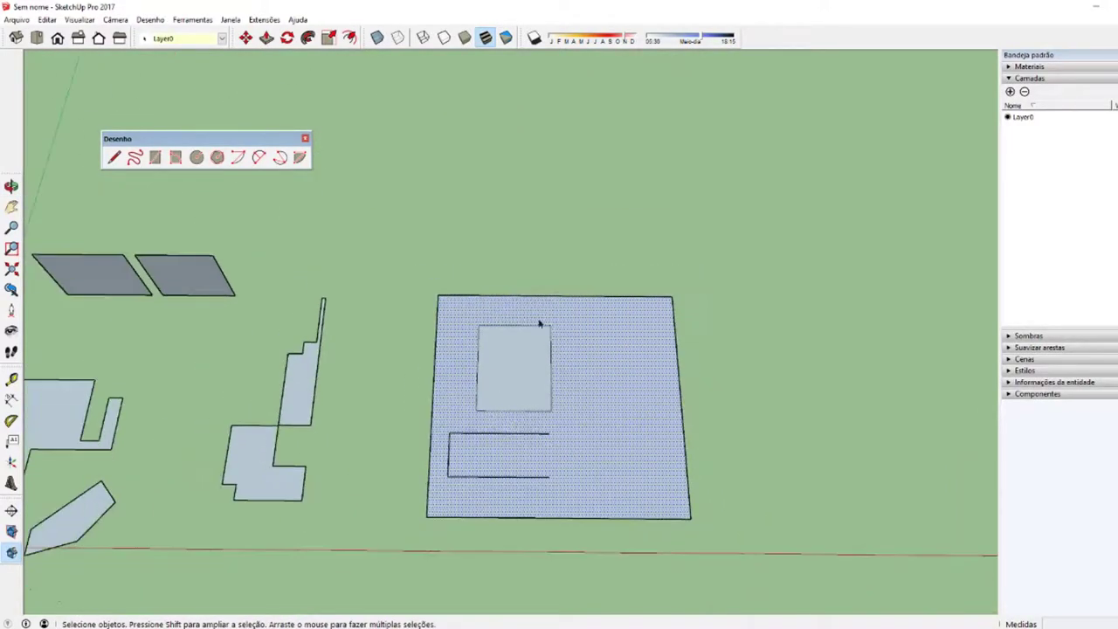
- Draw two rectangles, one above the other, against the slab's right edge
key("r")
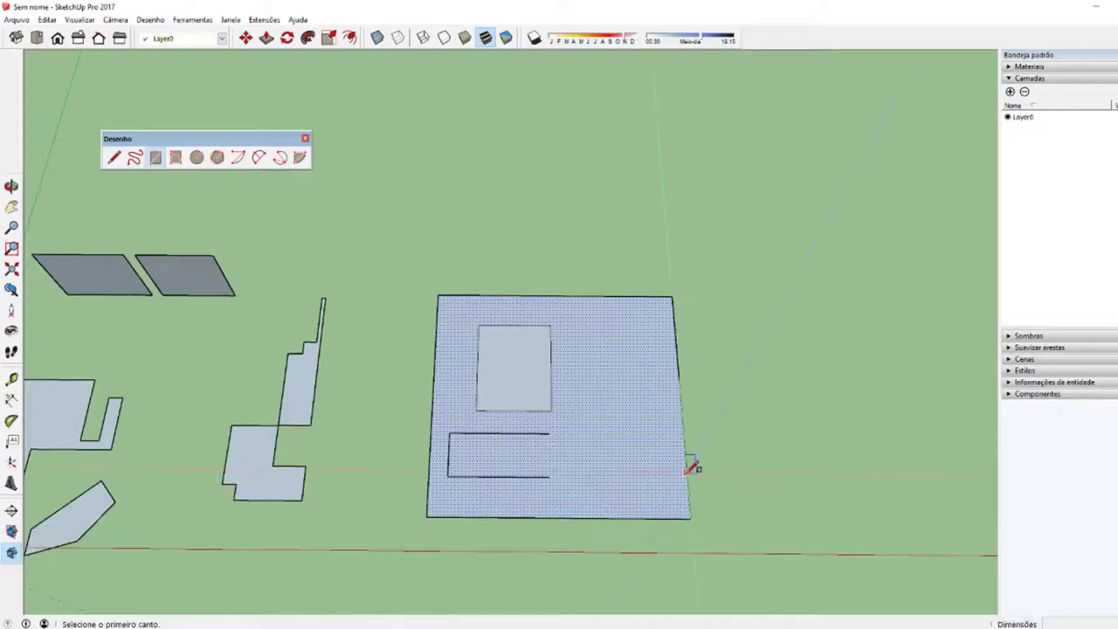
left_click(687, 472)
left_click(802, 401)
key("space")
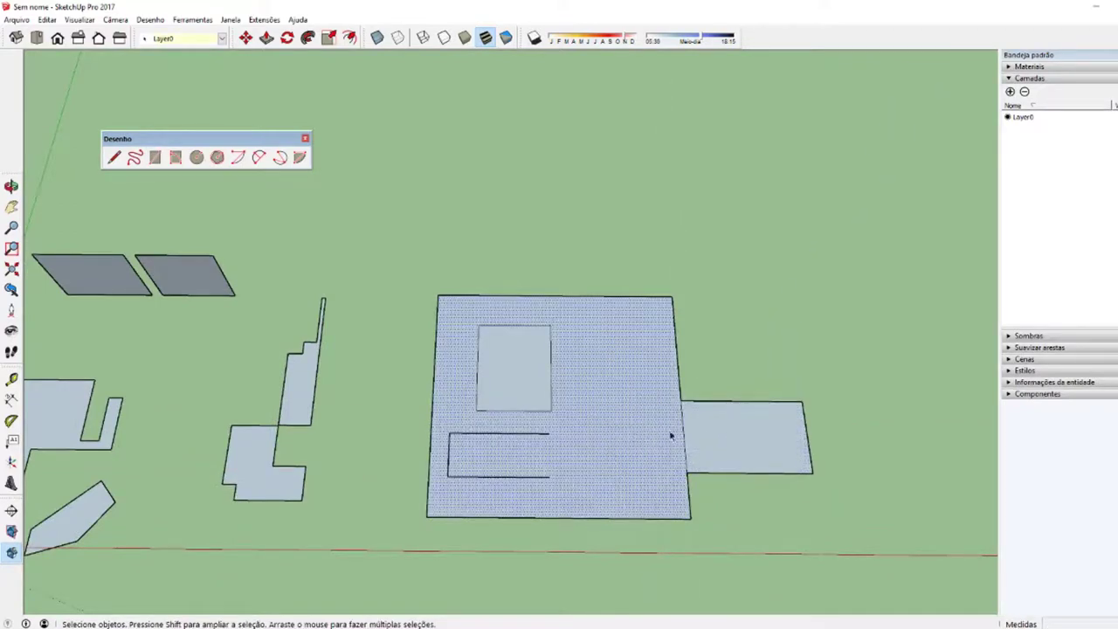
key("r")
left_click(672, 297)
left_click(748, 402)
key("space")
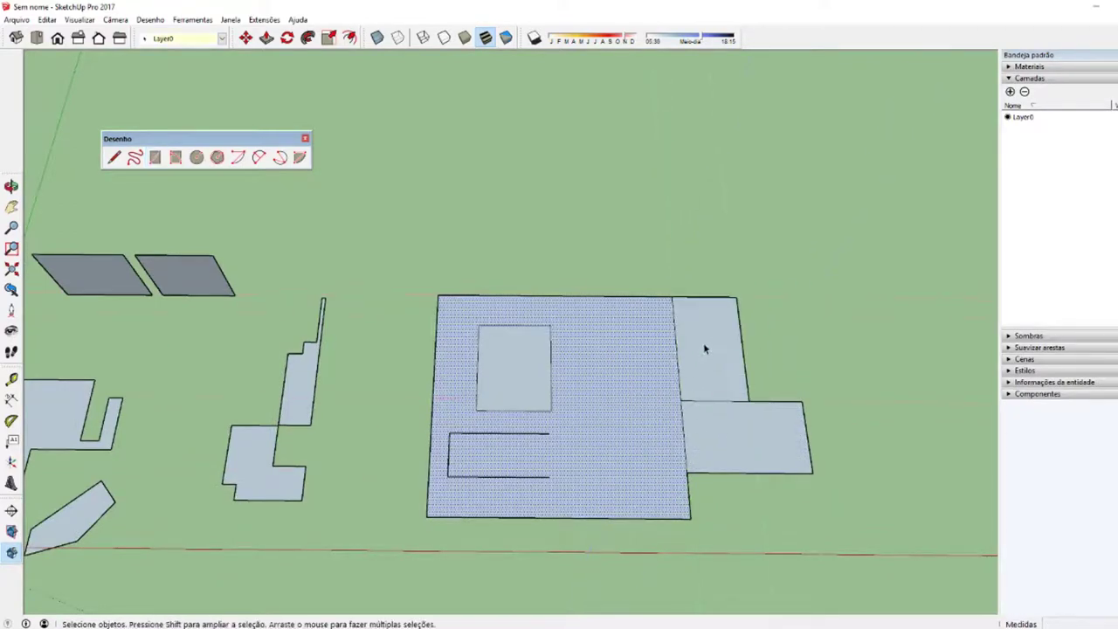
- Erase the edges between the new rectangles and the slab, merging them into one stepped face
left_click(687, 445)
key("e")
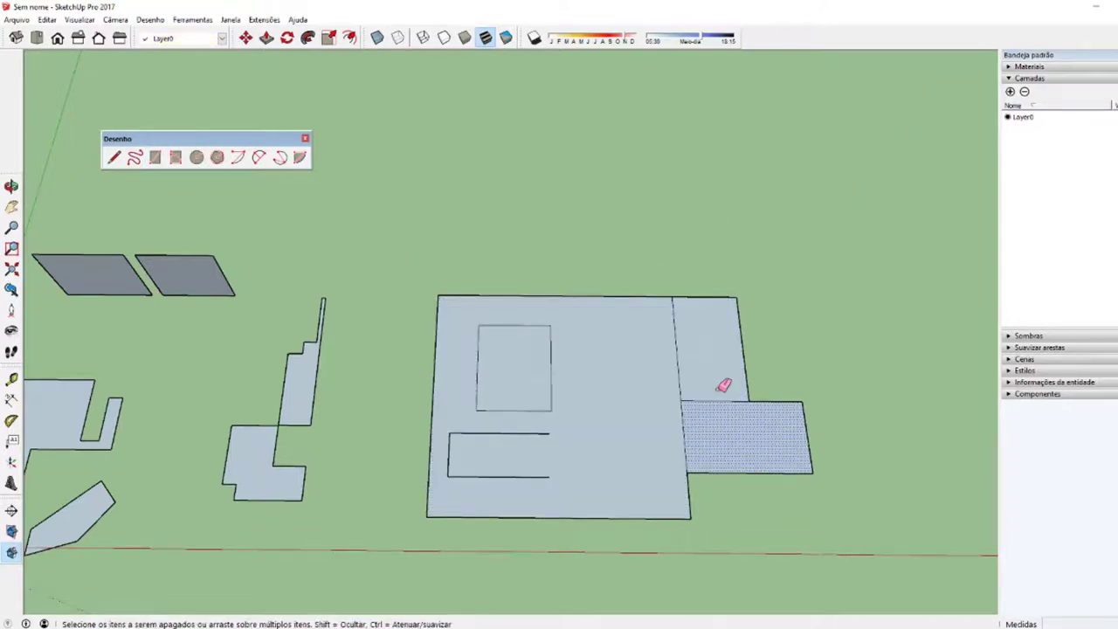
left_click(715, 402)
key("space")
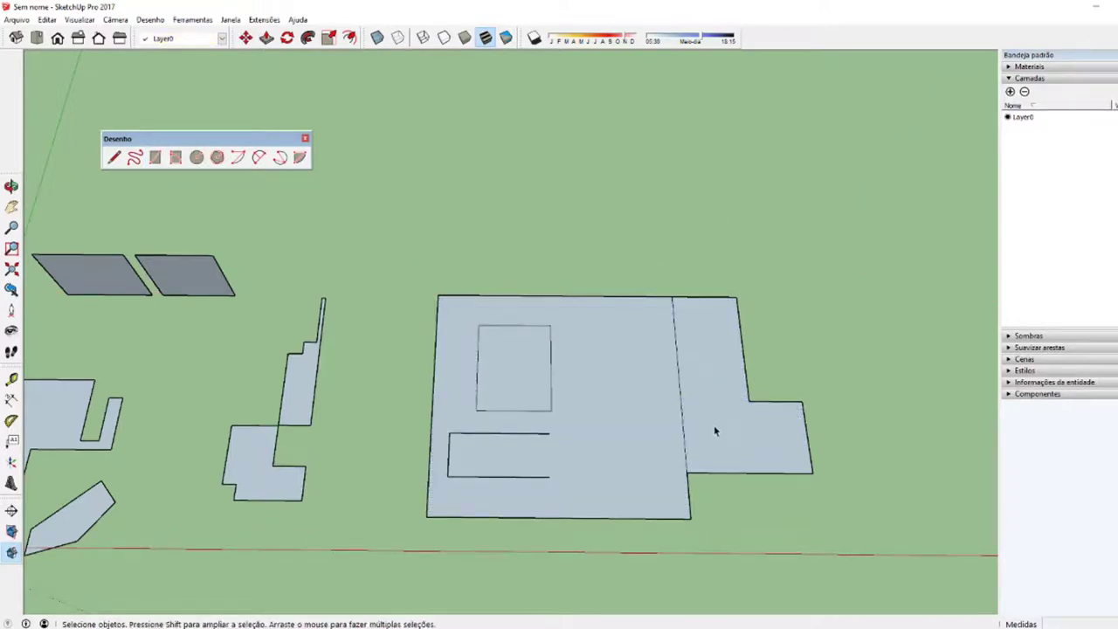
left_click(715, 406)
left_click(658, 382)
left_click(679, 394)
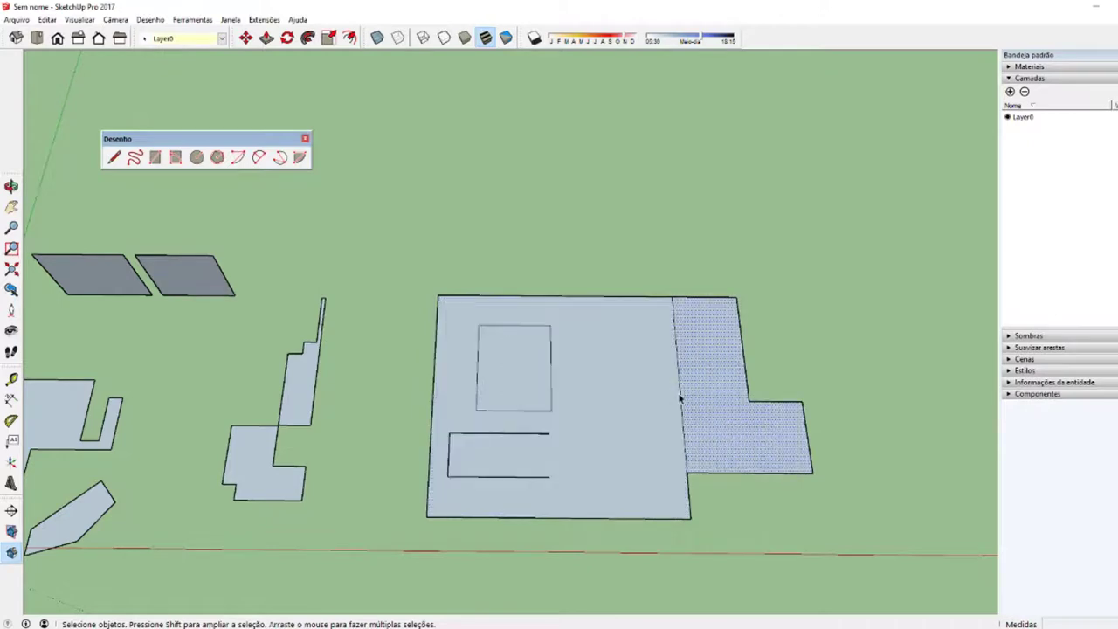
key("e")
left_click(680, 411)
- Erase the inner strip's edges and all four edges of the small inner rectangle
key("space")
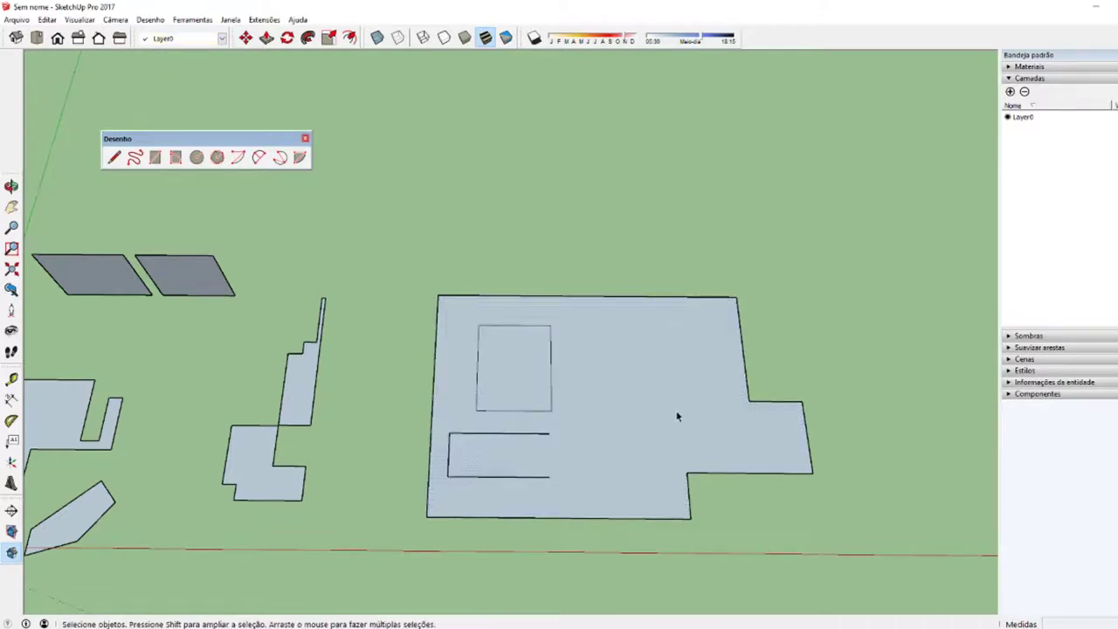
left_click(542, 409)
key("e")
left_click(447, 452)
left_click(455, 434)
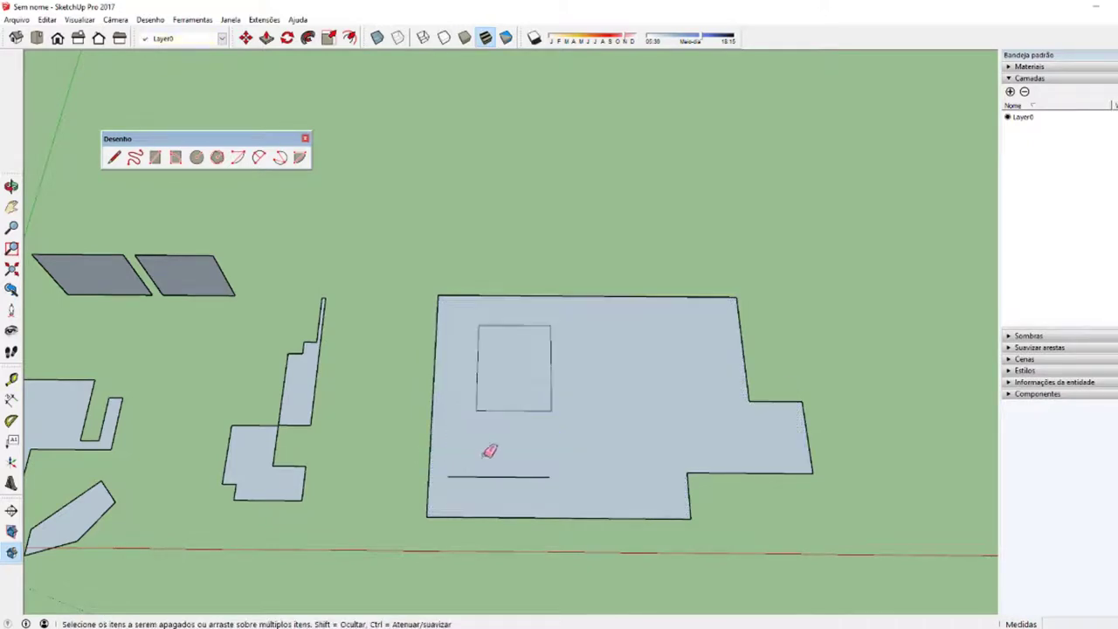
left_click(499, 477)
left_click(550, 385)
left_click(501, 410)
left_click(477, 367)
left_click(505, 325)
key("space")
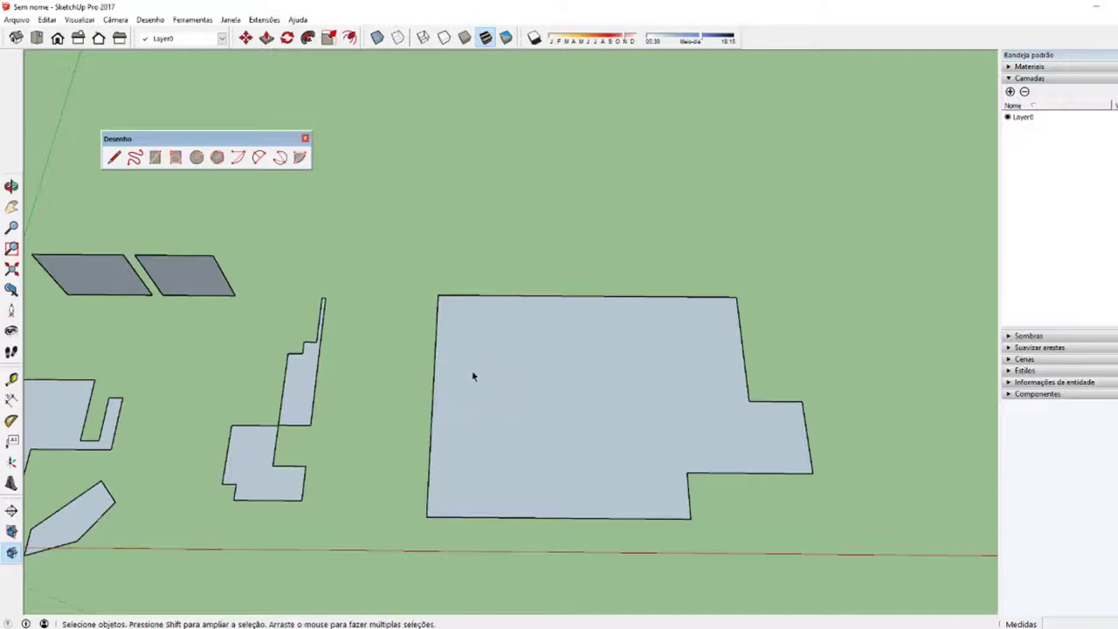
- Draw a square, a second rectangle and a narrow rectangle on the slab
key("r")
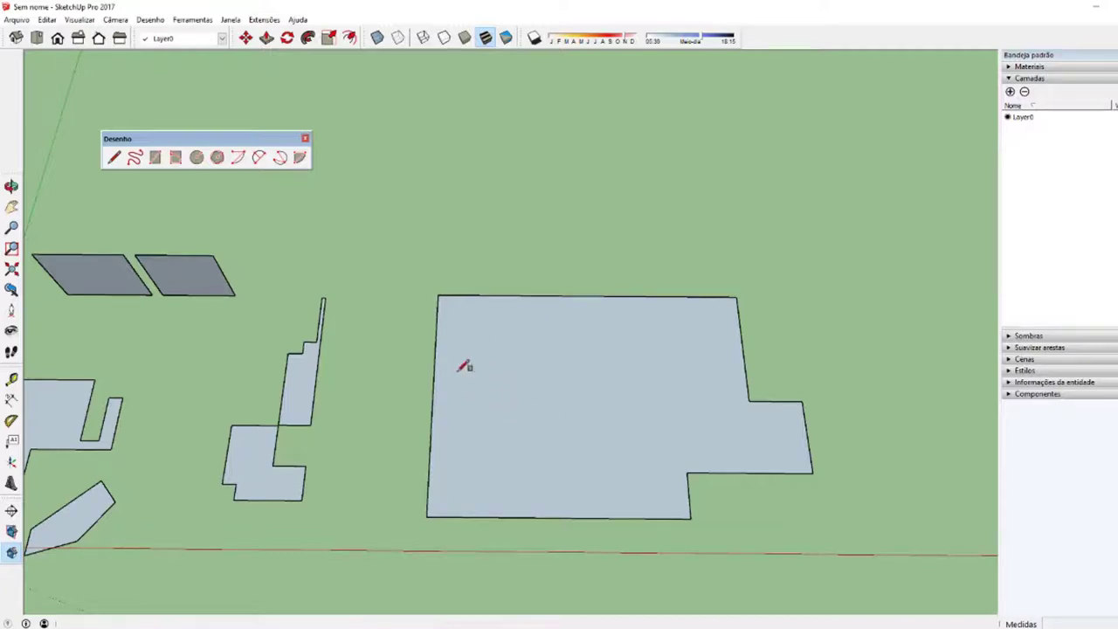
left_click(495, 336)
left_click(566, 400)
left_click(631, 357)
left_click(668, 408)
left_click(723, 421)
left_click(742, 465)
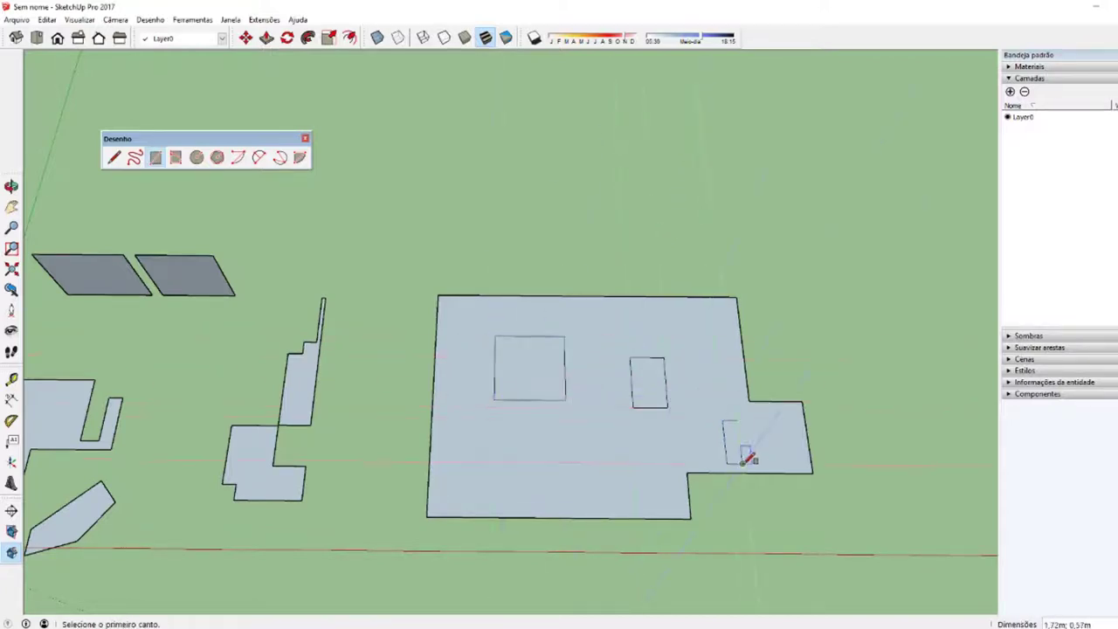
key("space")
left_click(544, 466)
left_click(539, 376)
left_click(644, 381)
left_click(746, 450)
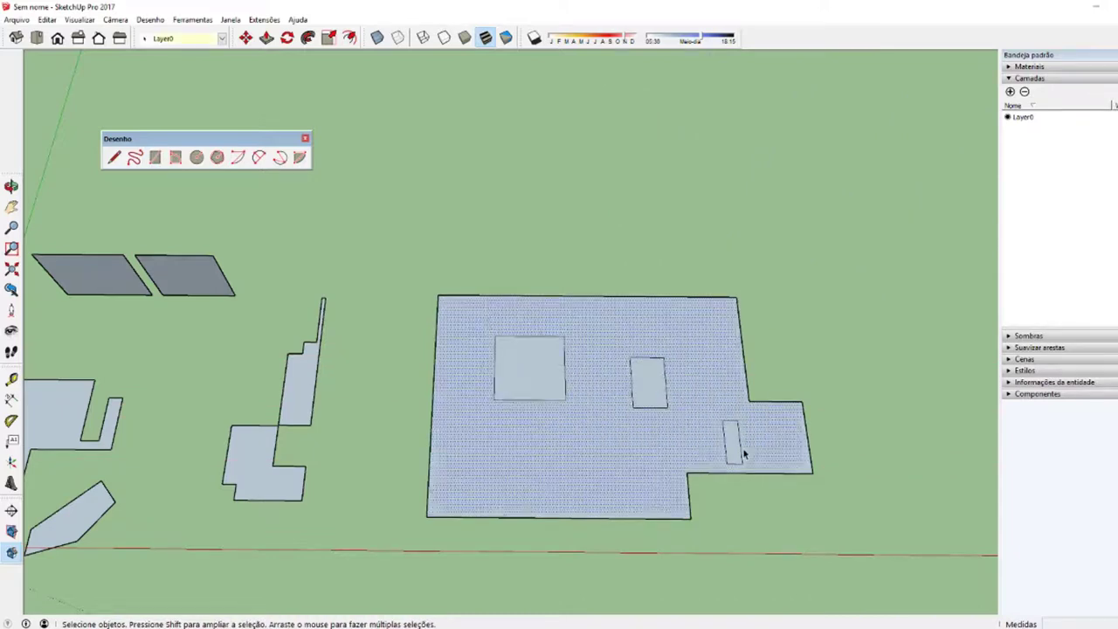
scroll(367, 514, "down", 2)
scroll(412, 507, "up", 3)
- Draw a four-sided outline with one angled edge on the slab's lower left
key("l")
left_click(527, 431)
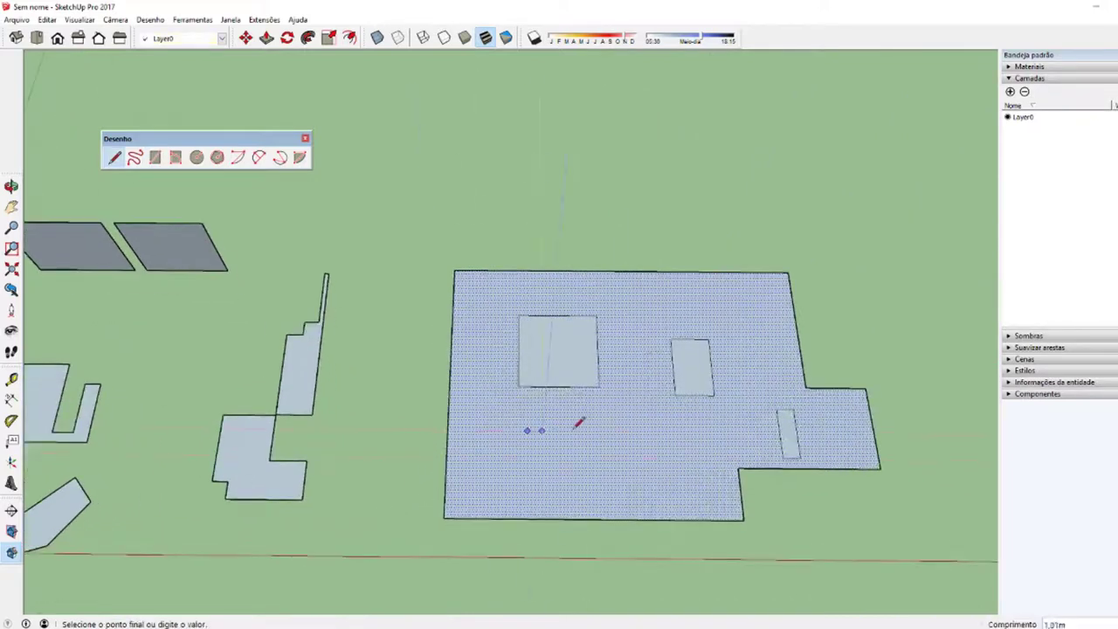
left_click(584, 430)
left_click(560, 475)
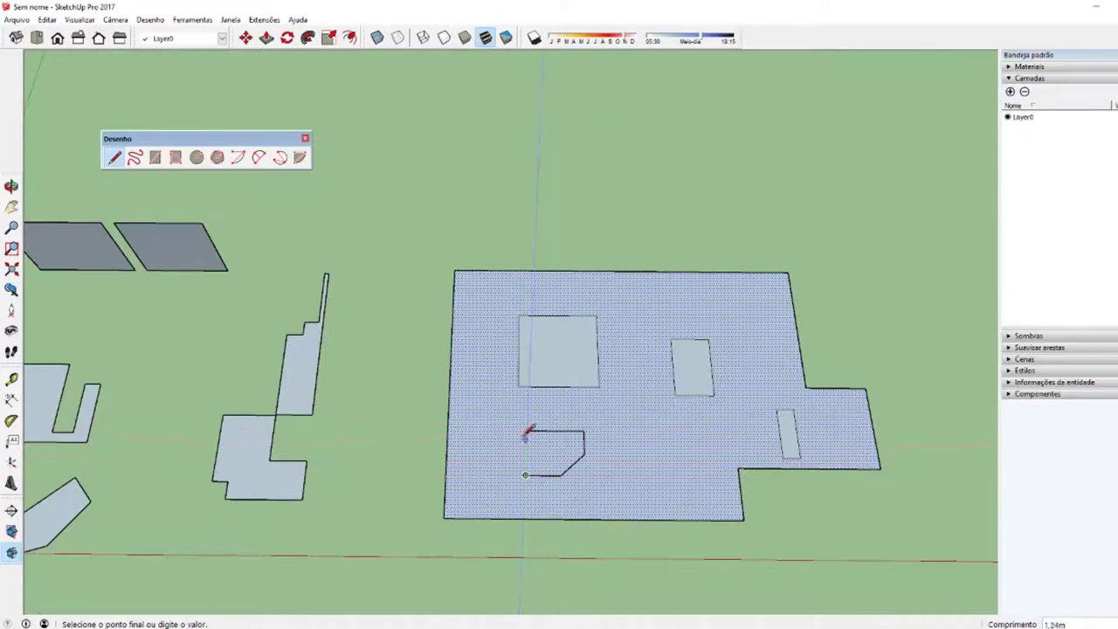
left_click(525, 475)
left_click(528, 431)
middle_click_drag(532, 439, 259, 464)
key("space")
middle_click_drag(449, 536, 483, 478)
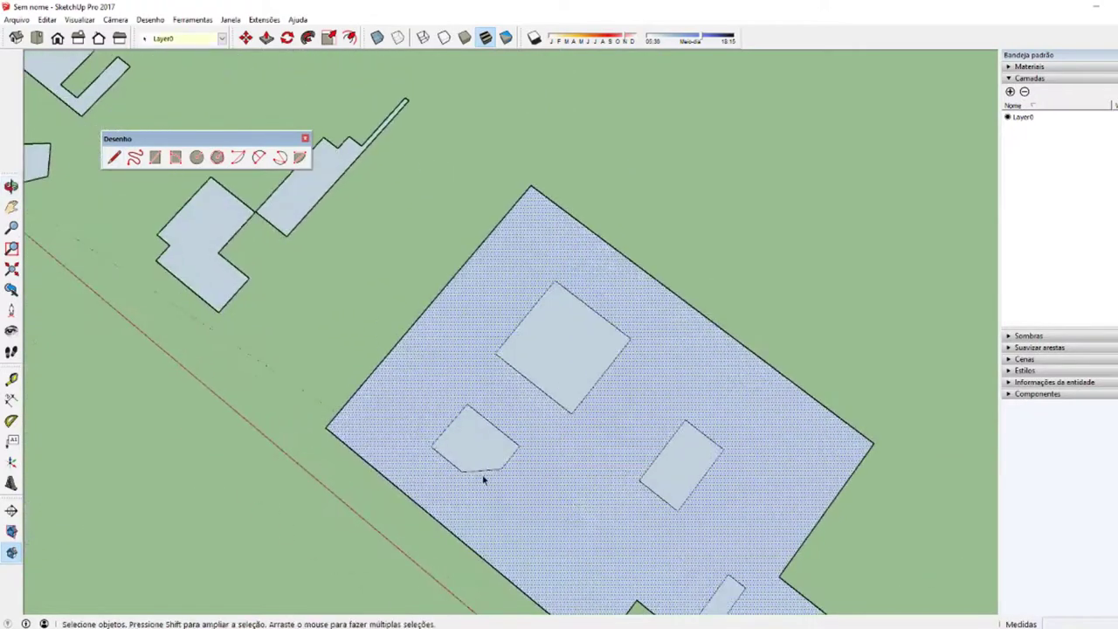
- Draw a diagonal line splitting the square into two triangles
key("l")
left_click(554, 281)
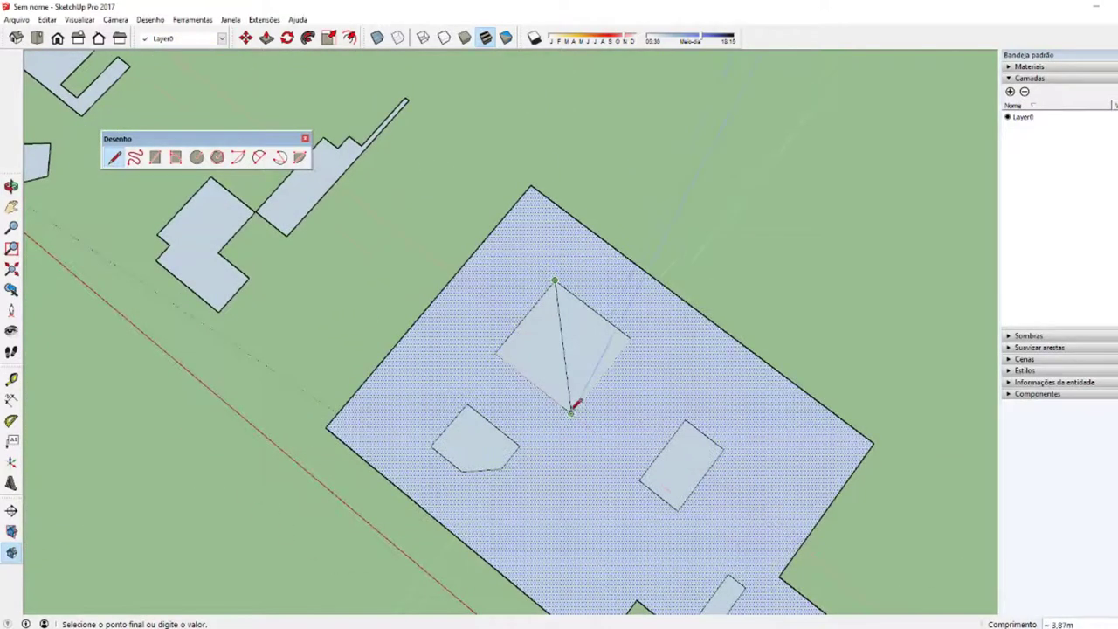
left_click(571, 409)
key("space")
left_click(566, 352)
left_click(524, 356)
left_click(577, 407)
mouse_move(576, 407)
middle_mouse_down()
mouse_move(801, 387)
mouse_move(585, 417)
mouse_move(590, 463)
middle_mouse_up()
middle_click_drag(539, 492, 691, 457)
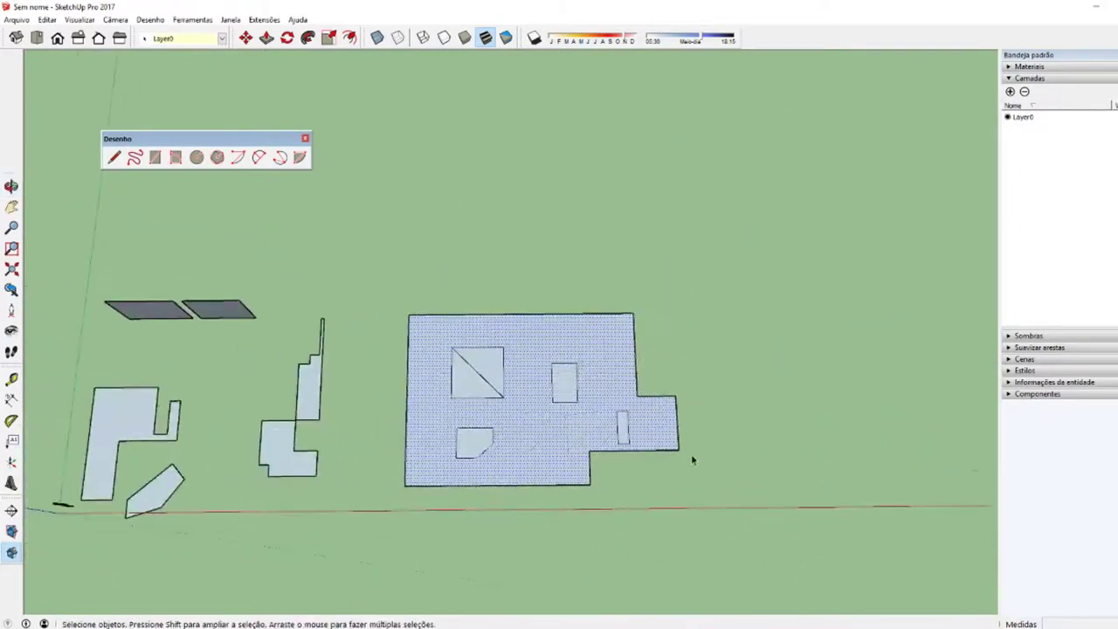
key("r")
middle_click_drag(712, 405, 407, 434)
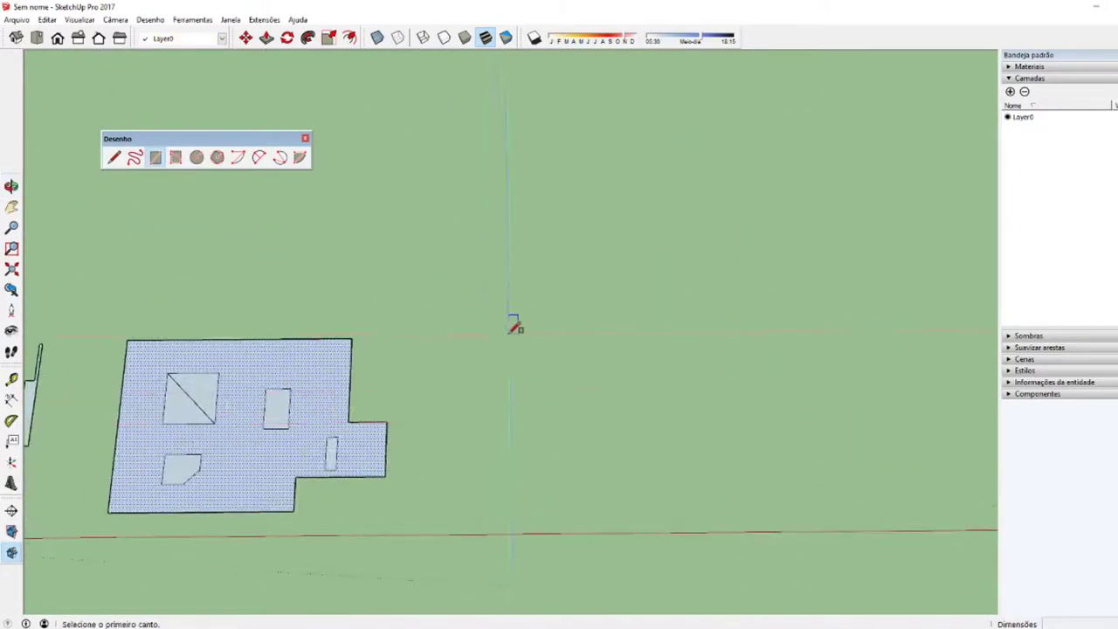
- Draw a 5 by 10 m rectangle on the ground right of the slab by entering 5;10
left_click(522, 326)
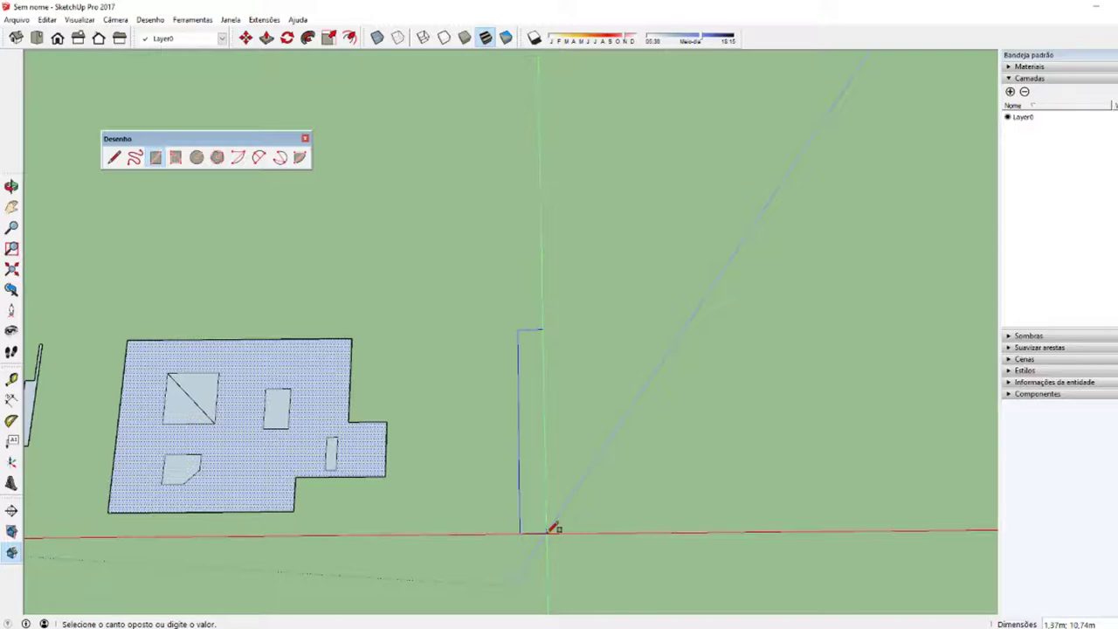
type("5")
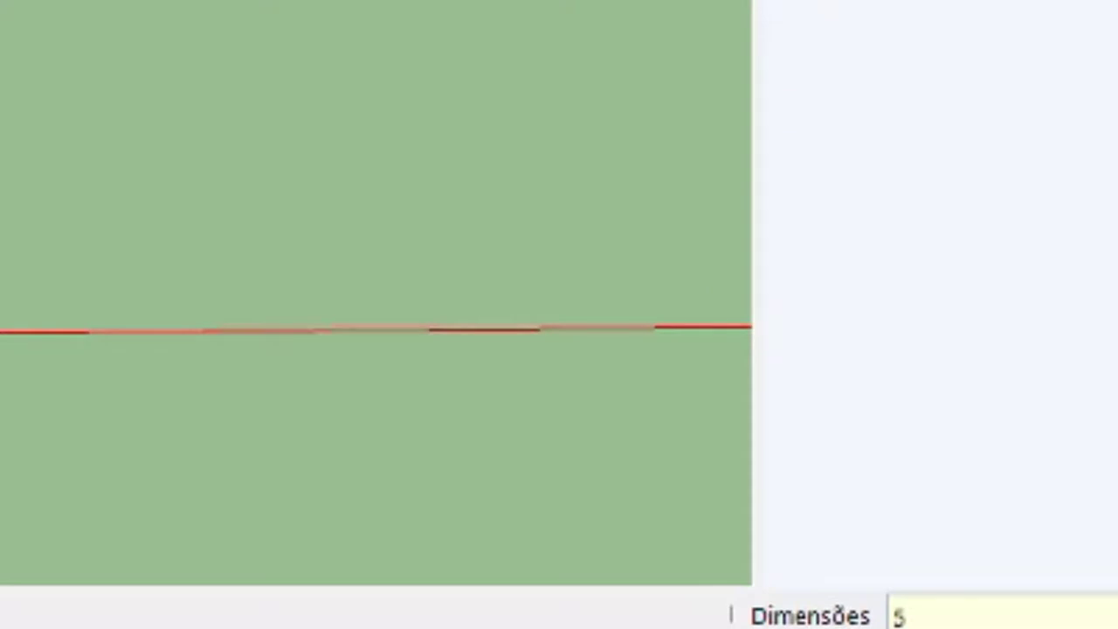
type(";10")
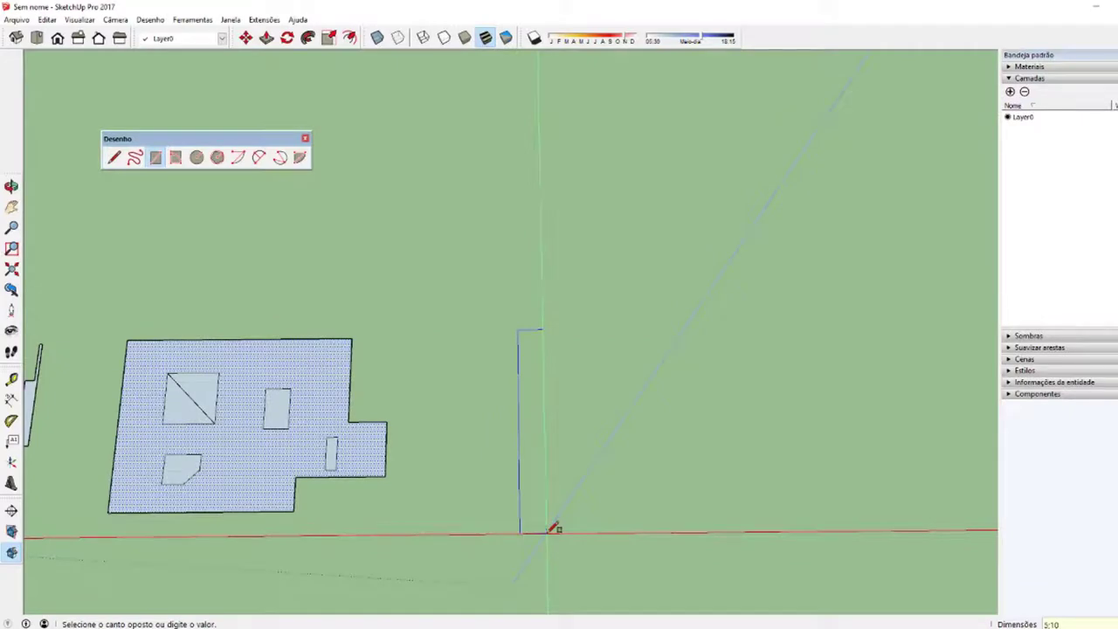
key("Return")
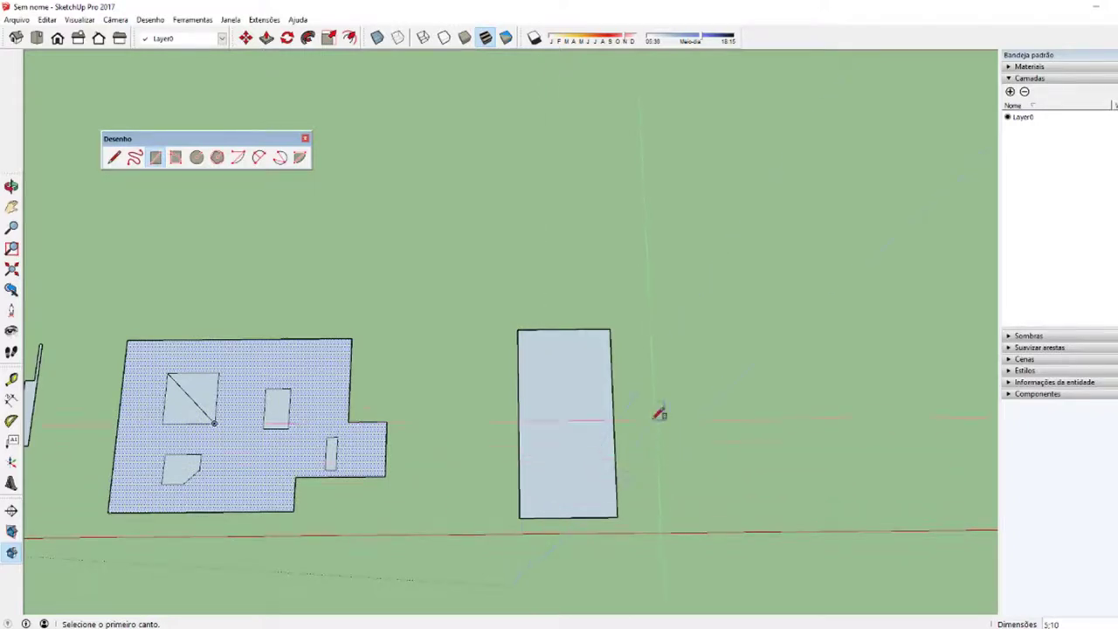
- Draw a 22,21 by 1,22 m strip beyond the 5 by 10 rectangle, glancing at the XMind notes
left_click(671, 381)
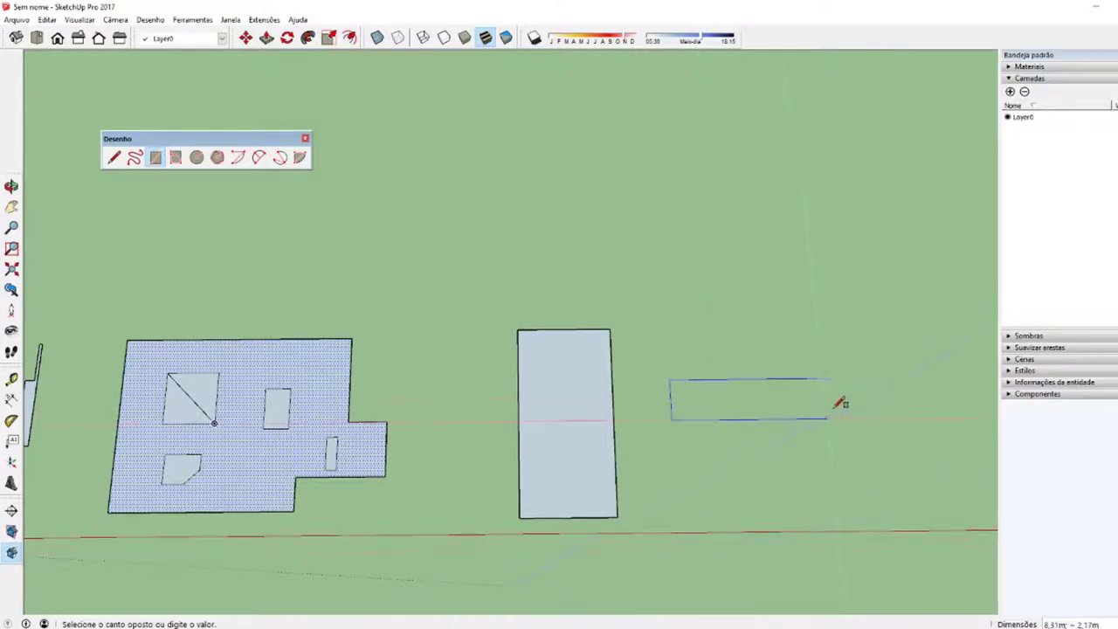
mouse_move(834, 405)
middle_mouse_down()
mouse_move(606, 437)
mouse_move(302, 374)
mouse_move(310, 320)
mouse_move(227, 340)
mouse_move(319, 359)
mouse_move(327, 305)
middle_mouse_up()
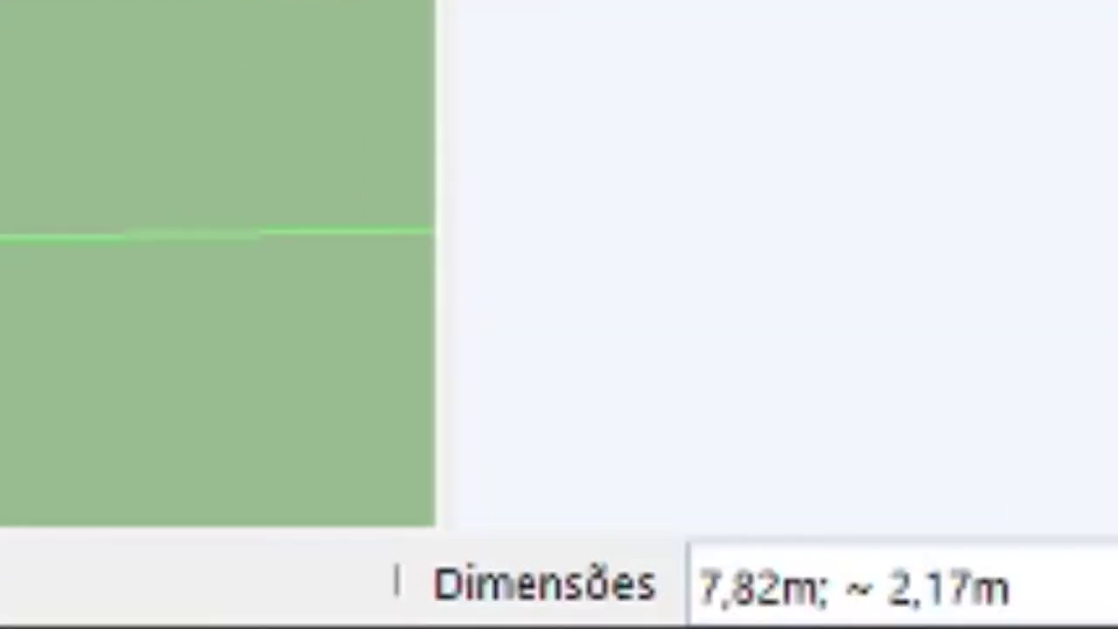
type("22,21")
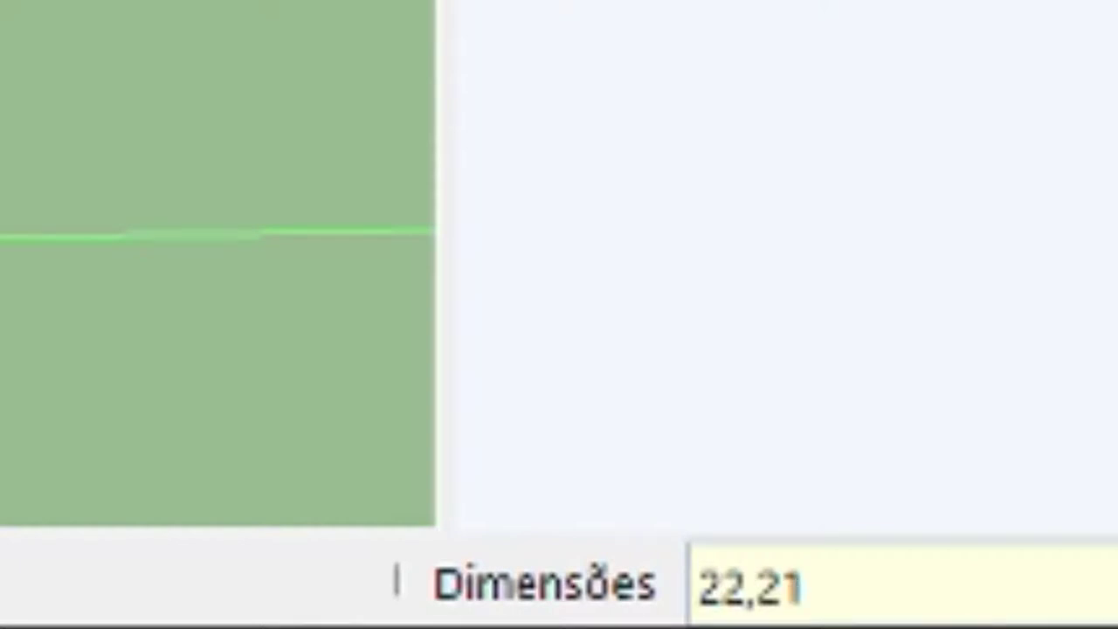
type(";")
type("1,22")
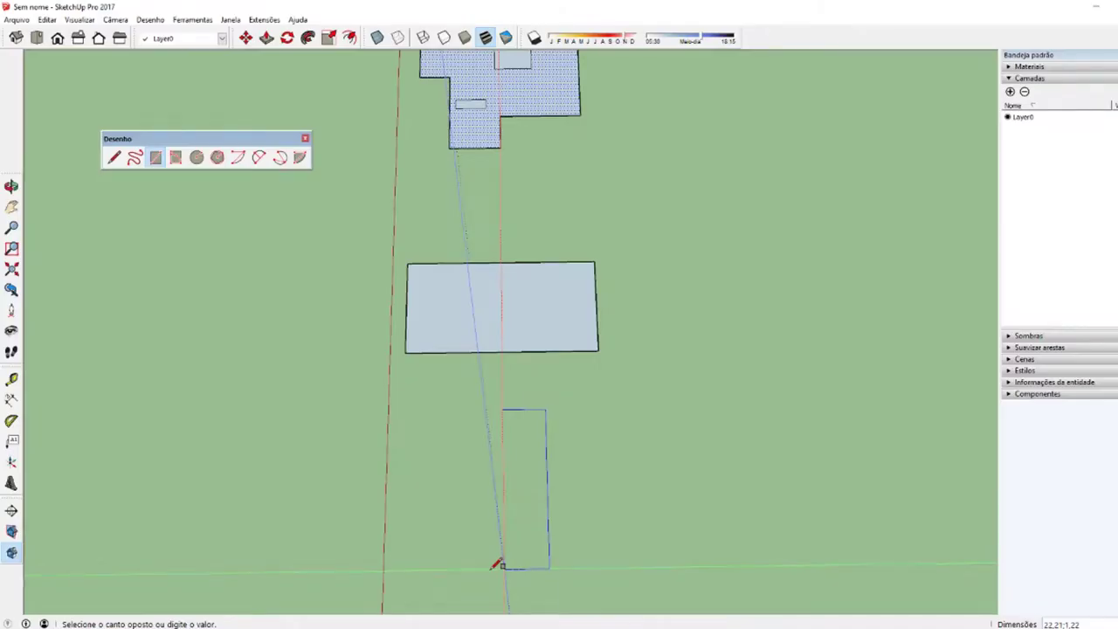
left_click(496, 565)
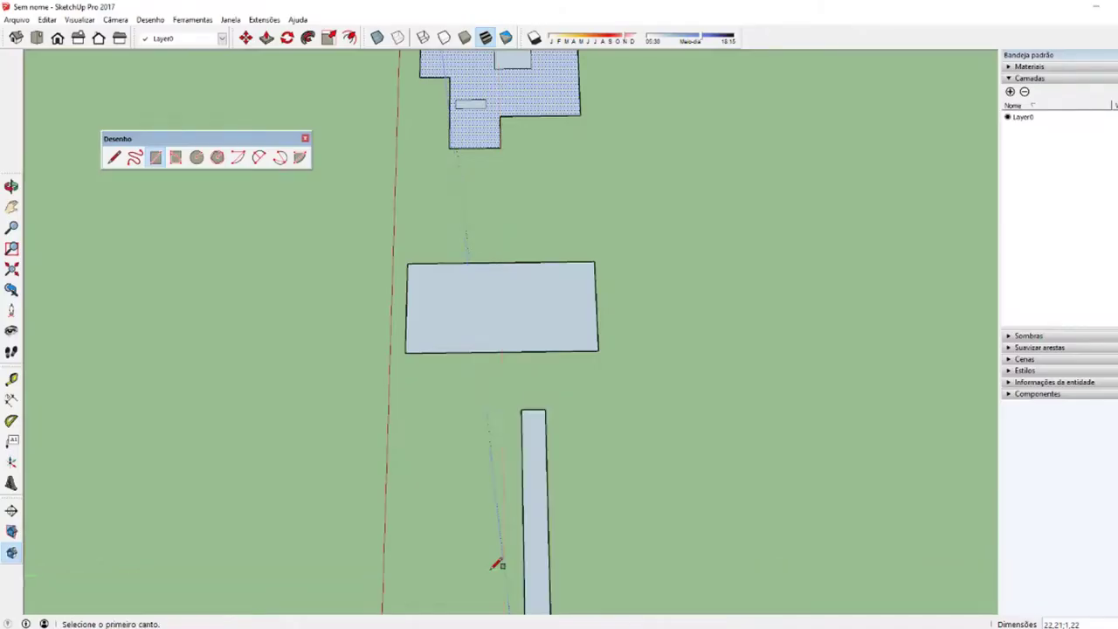
scroll(521, 530, "down", 3)
mouse_move(521, 530)
middle_mouse_down()
mouse_move(496, 301)
mouse_move(457, 430)
mouse_move(699, 474)
middle_mouse_up()
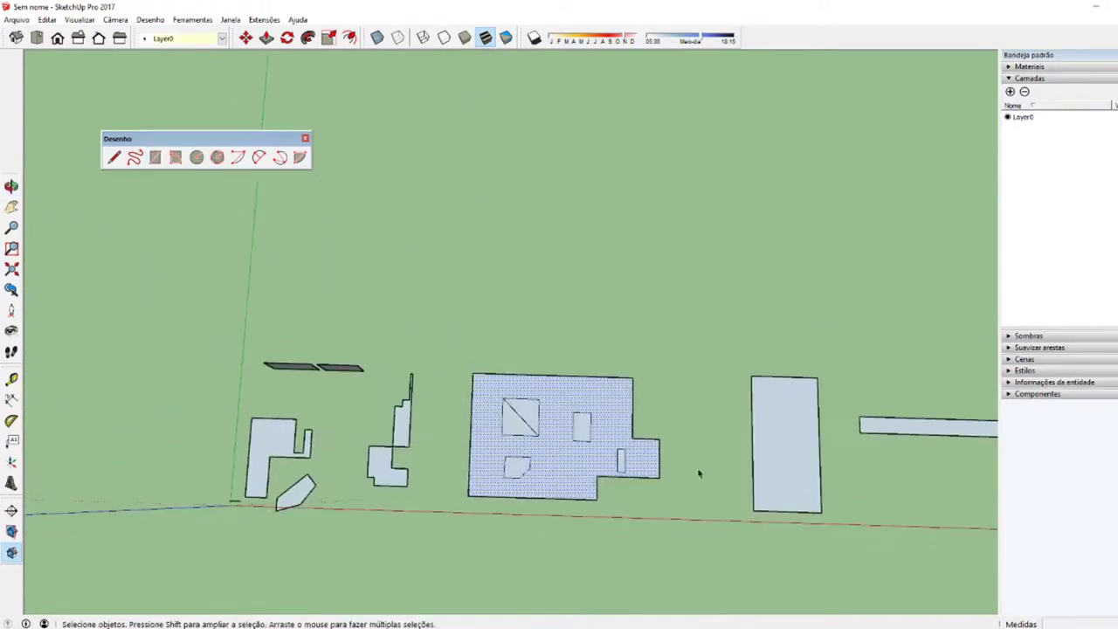
middle_click_drag(663, 442, 619, 447, "shift")
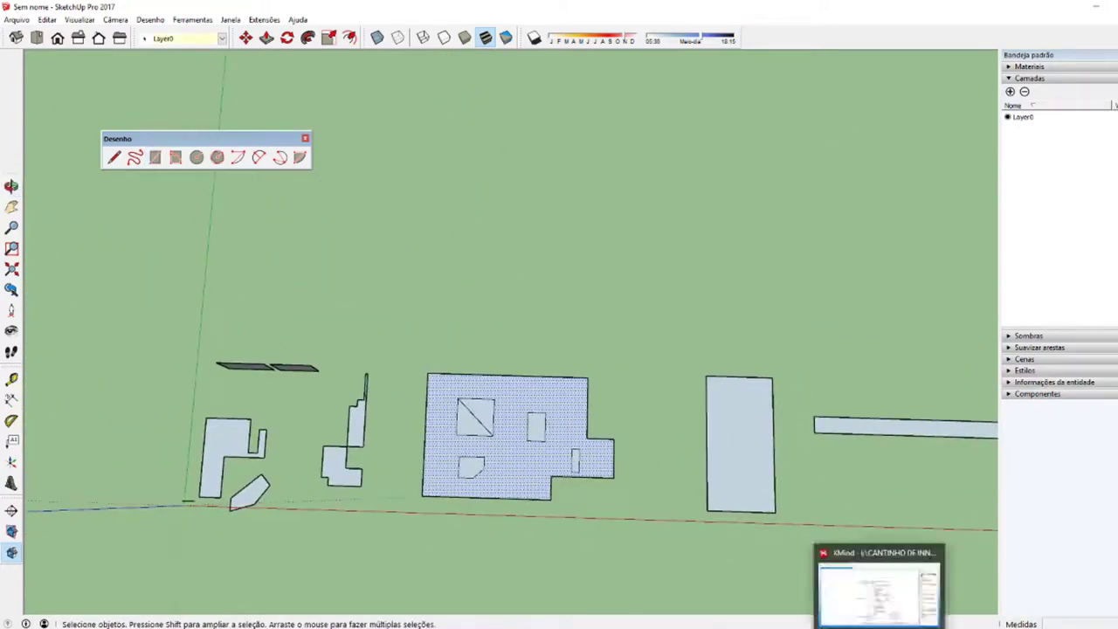
left_click(884, 624)
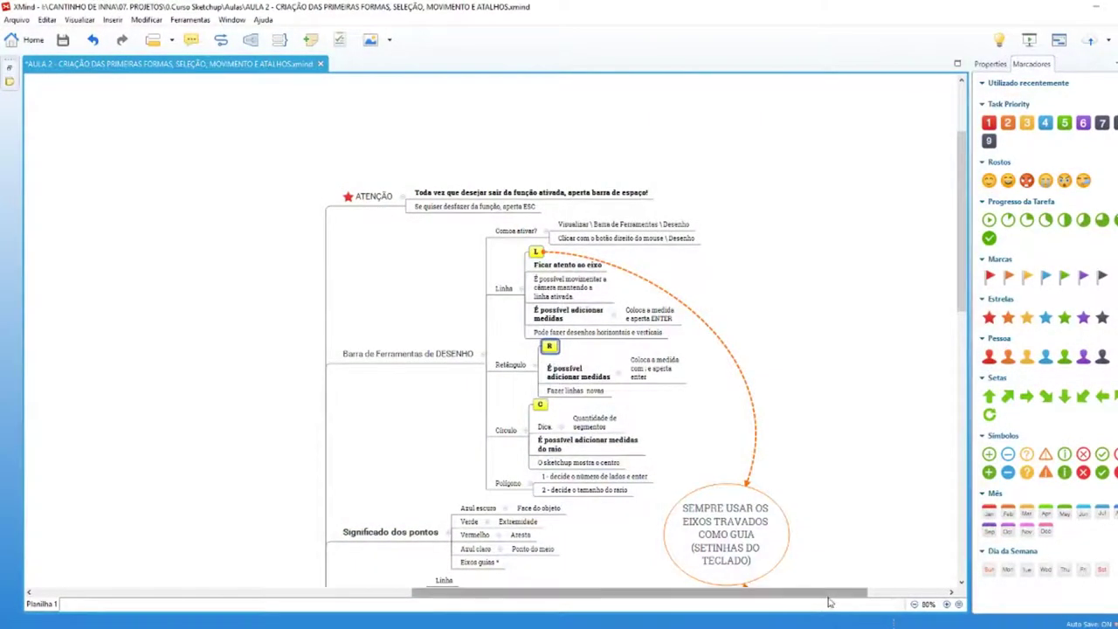
key("alt+Tab")
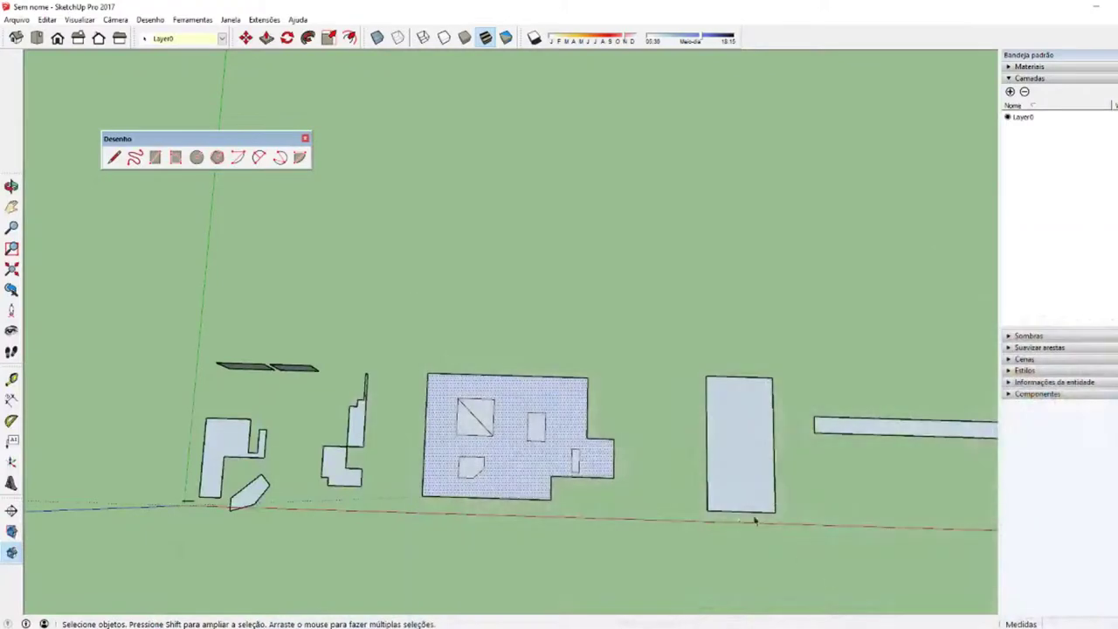
mouse_move(752, 519)
middle_mouse_down()
mouse_move(811, 524)
mouse_move(387, 319)
middle_mouse_up()
scroll(388, 318, "up", 3)
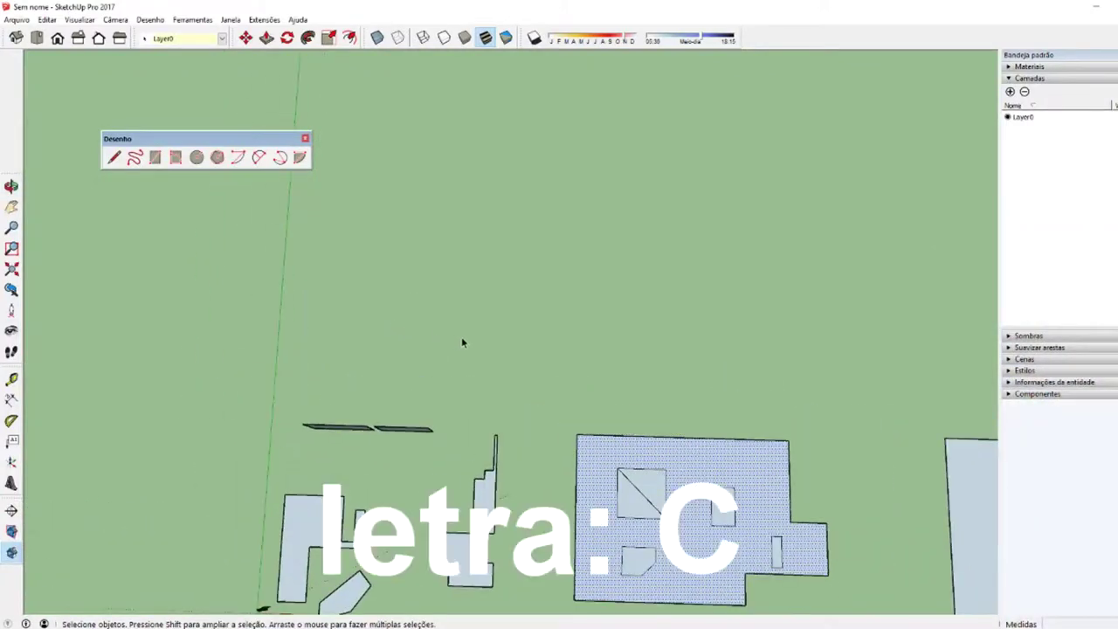
key("c")
scroll(524, 378, "up", 2)
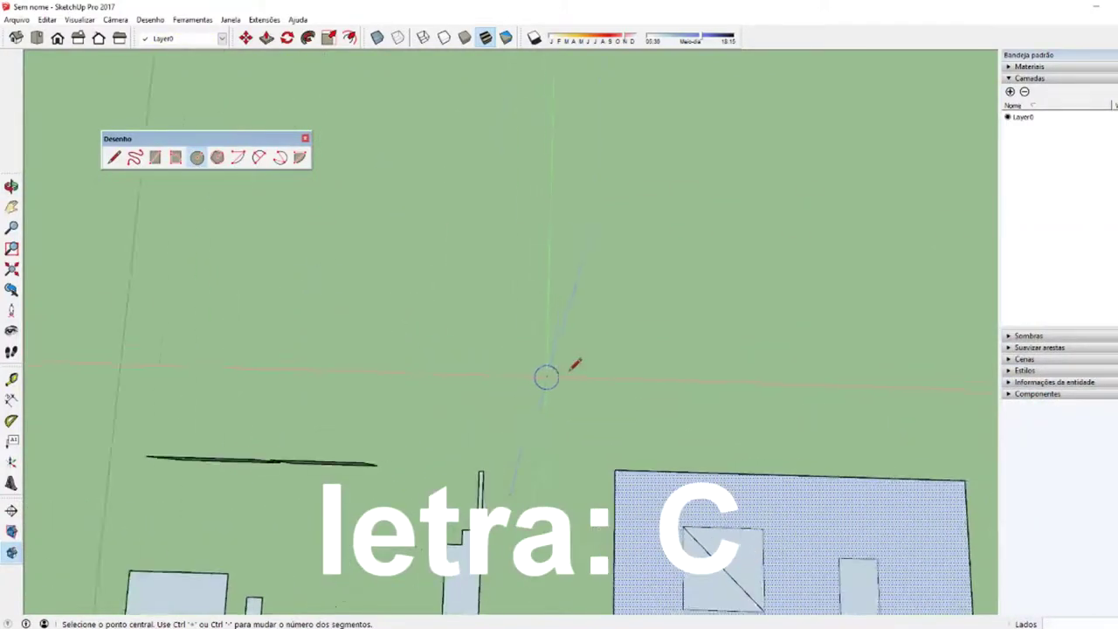
scroll(559, 388, "up", 2)
left_click(542, 399)
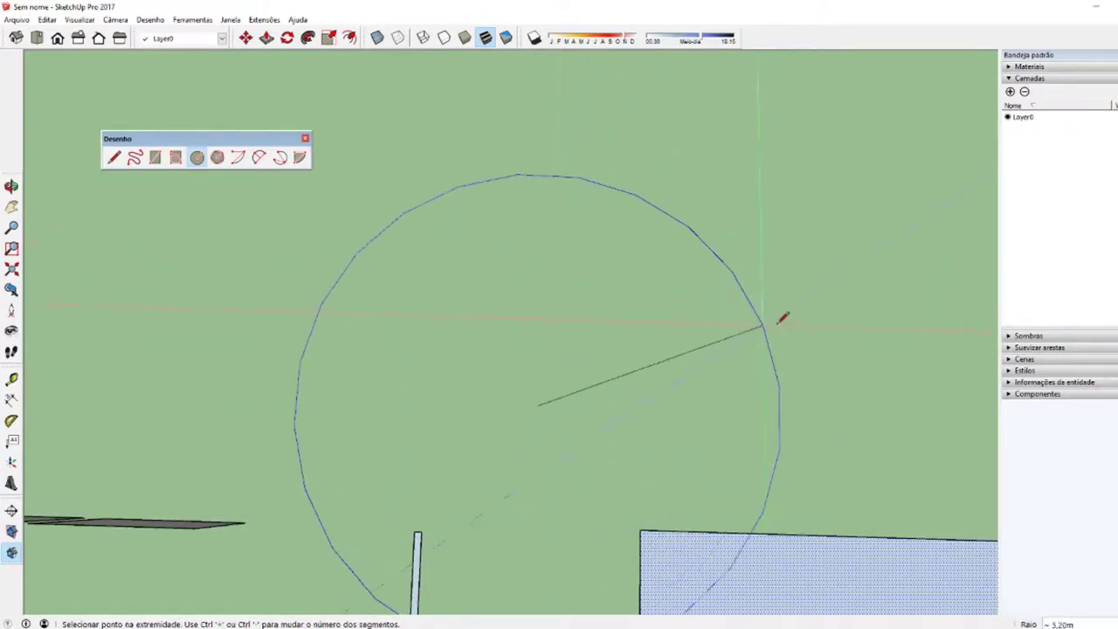
scroll(655, 382, "up", 3)
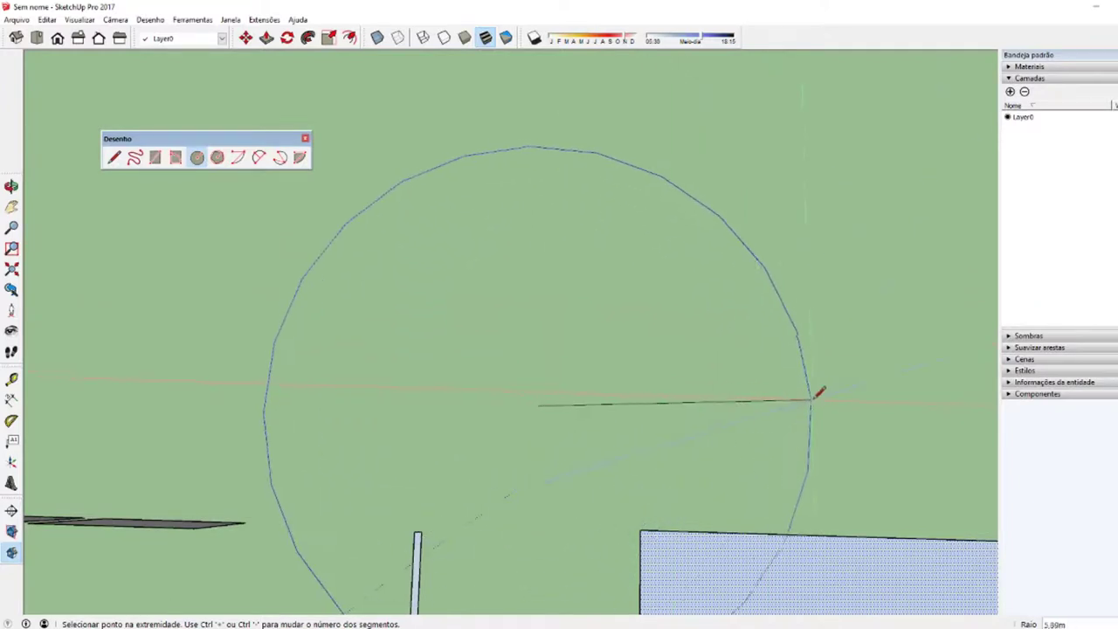
left_click(794, 399)
scroll(656, 429, "down", 2)
scroll(629, 445, "down", 2)
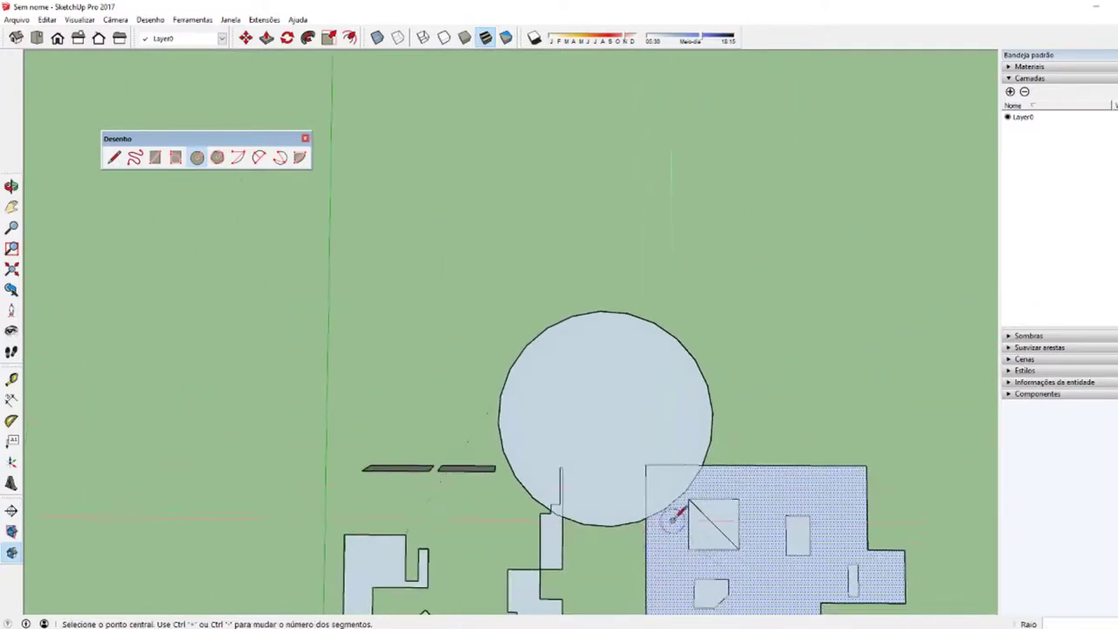
key("space")
left_click(603, 464)
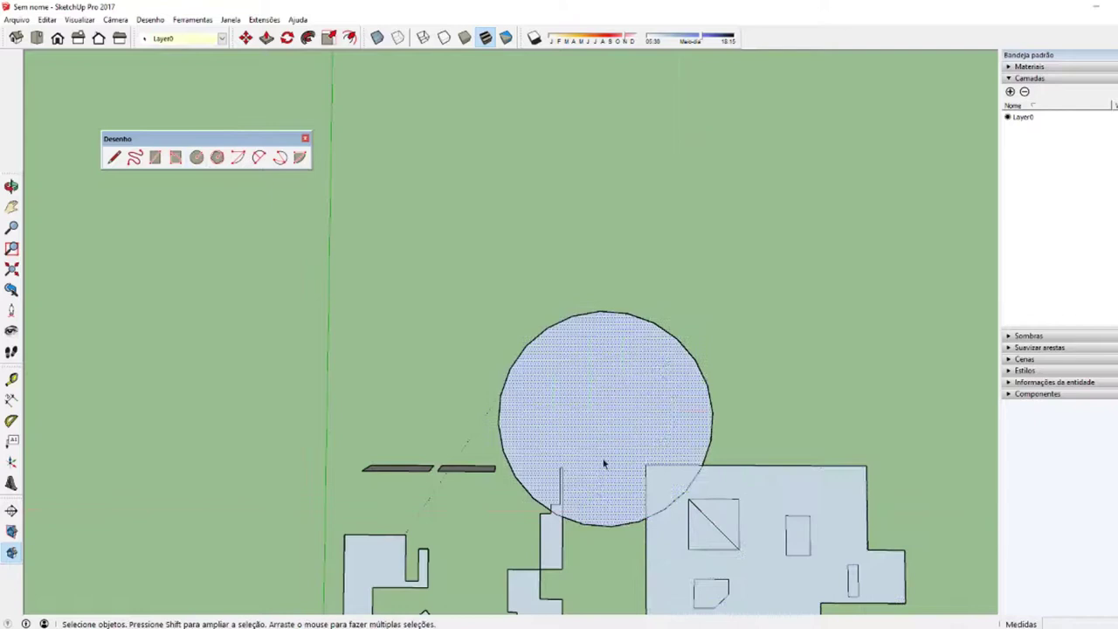
left_click(561, 491)
scroll(608, 494, "down", 1)
middle_click_drag(654, 533, 378, 386, "shift")
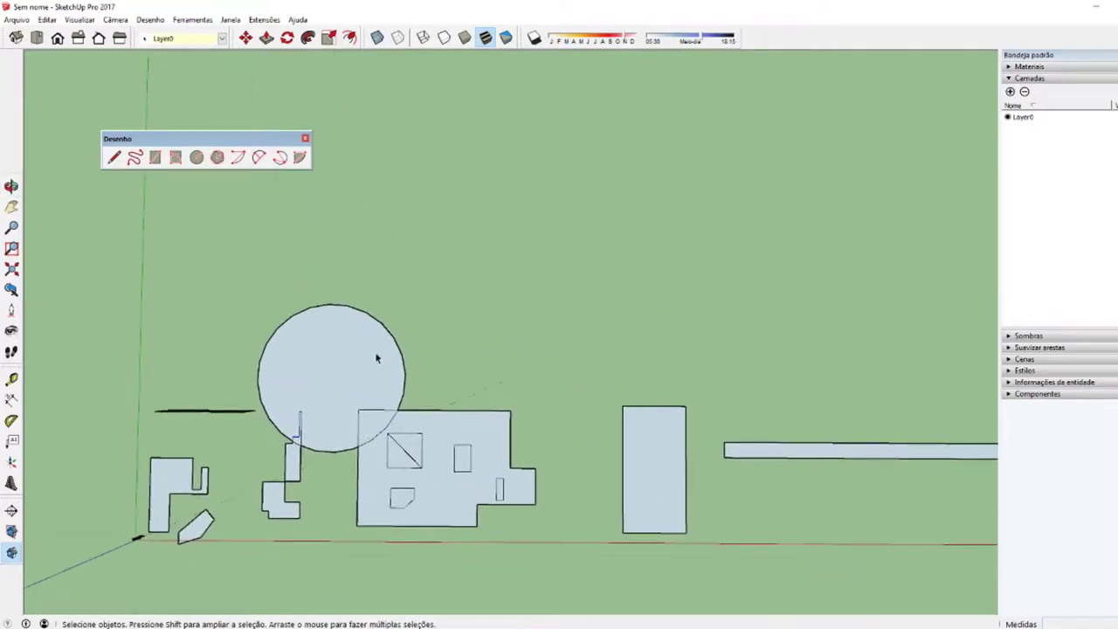
left_click(295, 420)
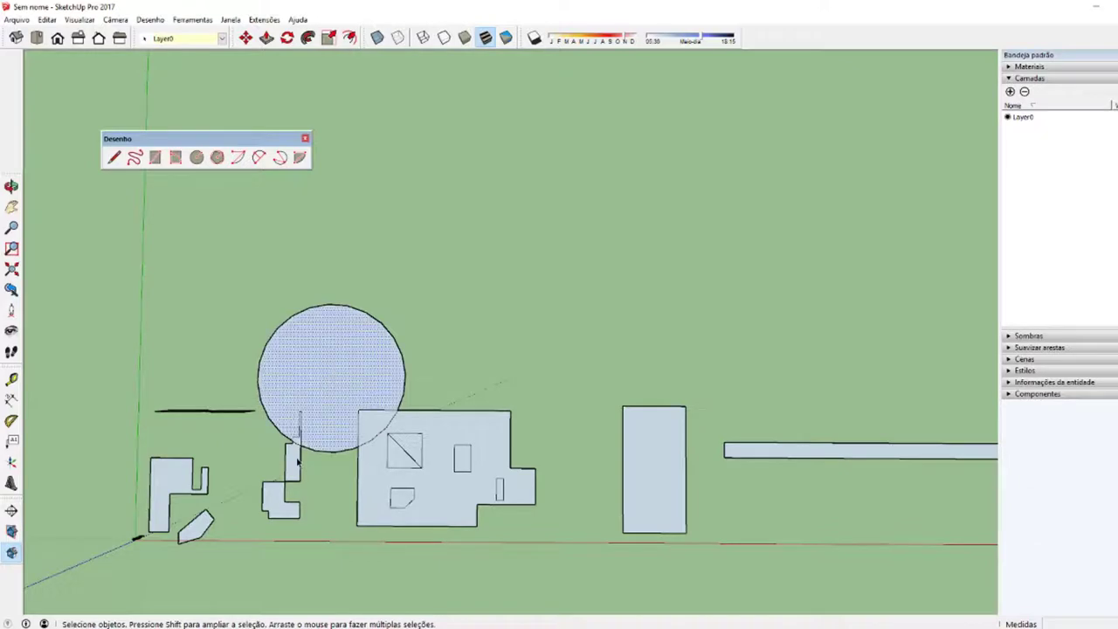
left_click(302, 456)
scroll(352, 430, "up", 2)
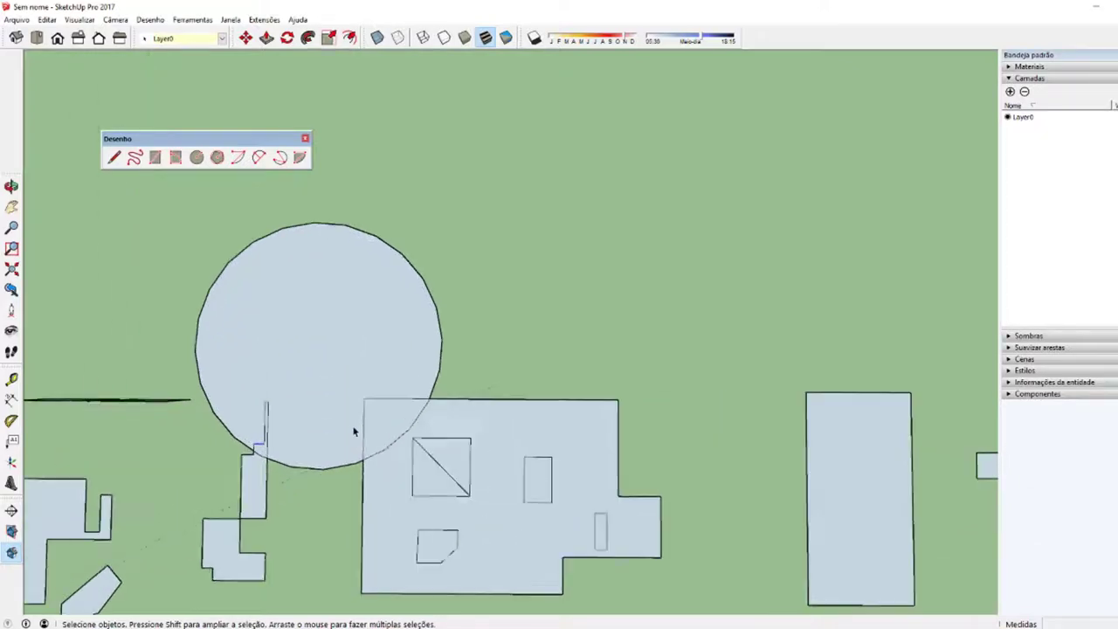
middle_click_drag(352, 429, 449, 379)
- Draw a large circle beside the existing one, plus two more circles nearby
key("c")
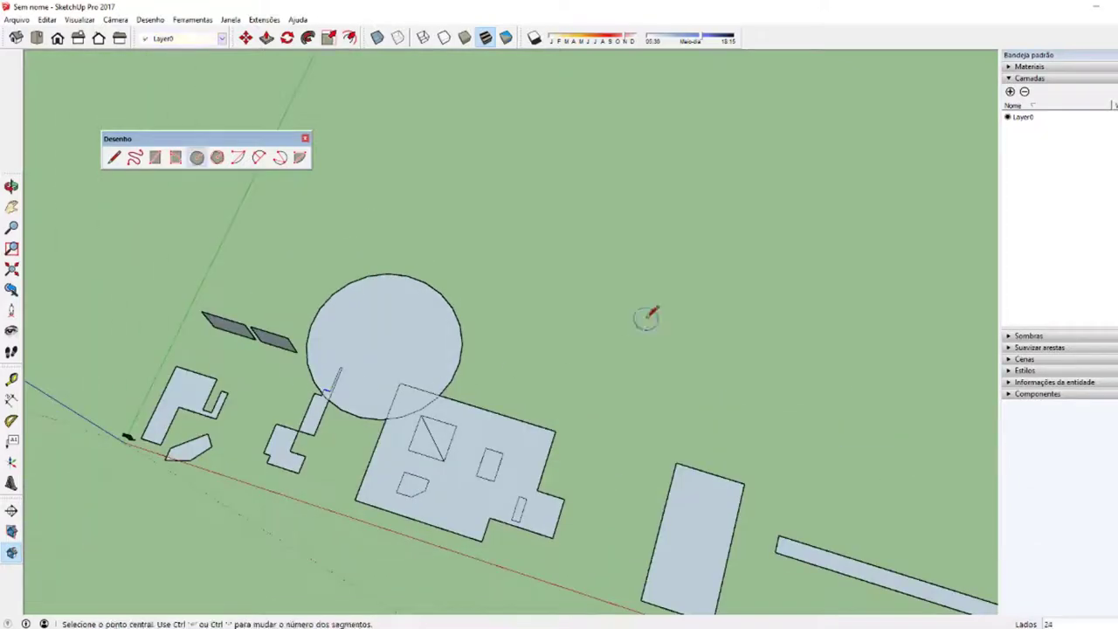
left_click(649, 316)
left_click(787, 288)
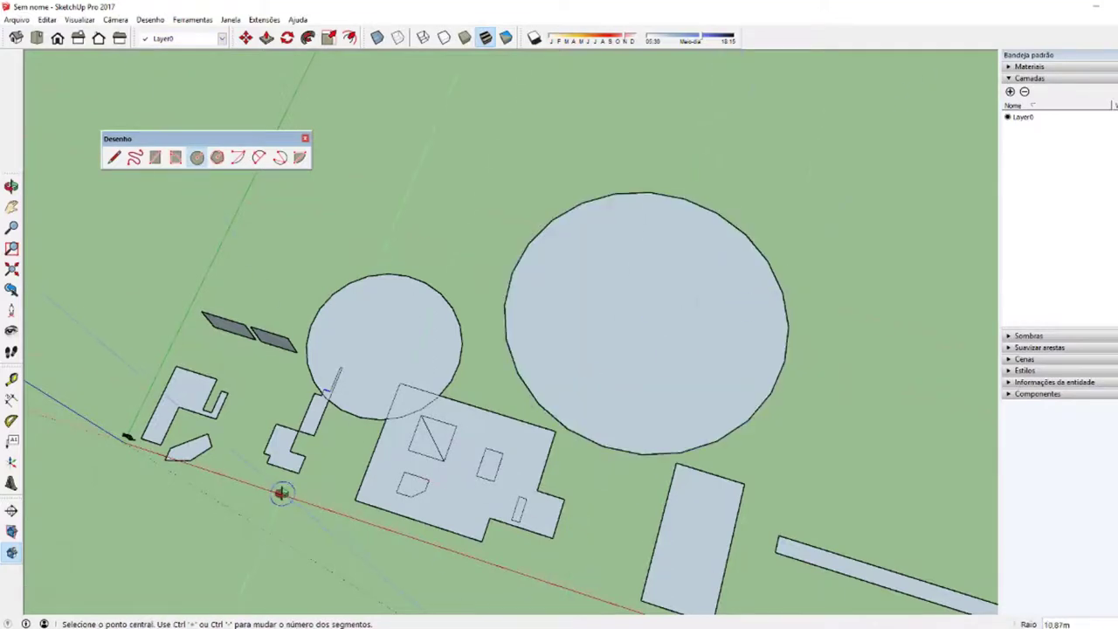
middle_click_drag(281, 487, 410, 65)
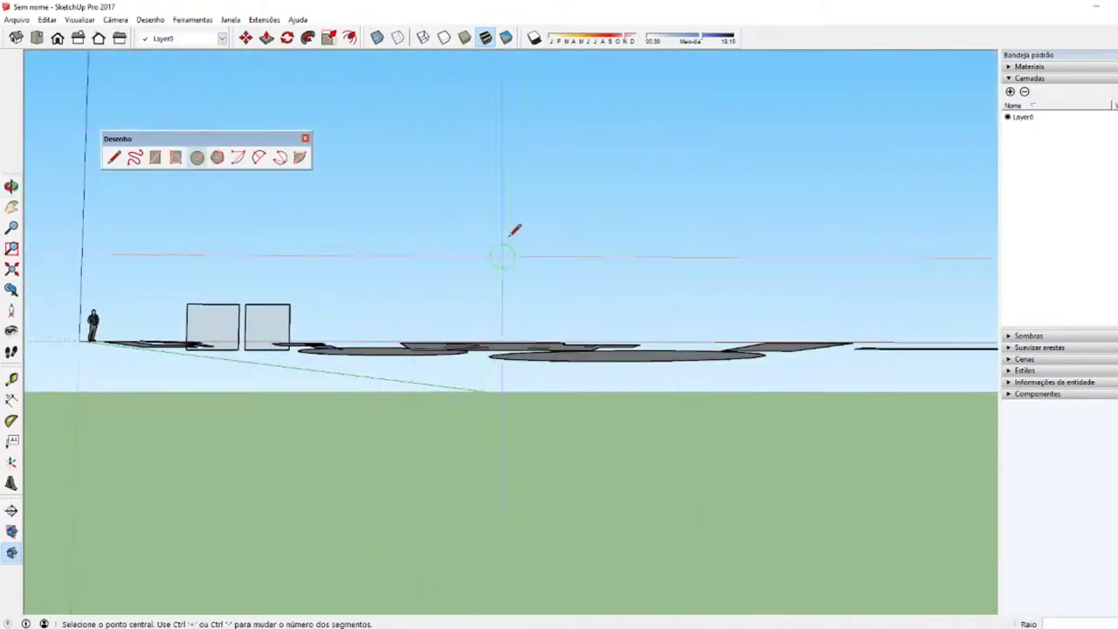
middle_click_drag(513, 229, 454, 280)
left_click(468, 216)
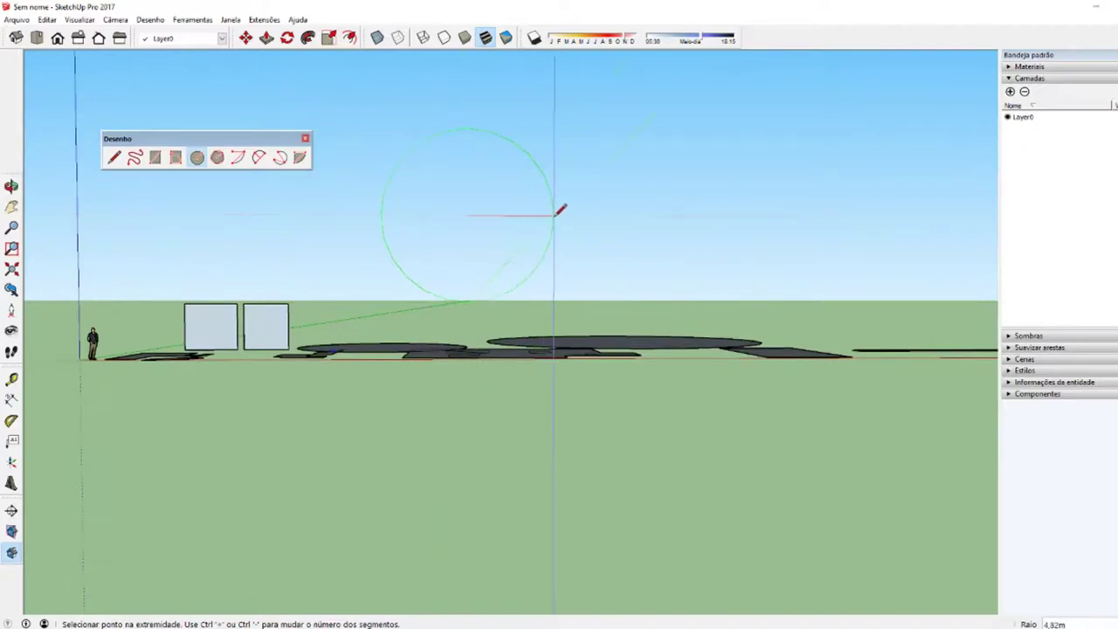
left_click(559, 209)
mouse_move(541, 210)
middle_mouse_down()
mouse_move(460, 250)
mouse_move(490, 289)
mouse_move(481, 174)
middle_mouse_up()
left_click(479, 172)
left_click(562, 171)
mouse_move(623, 210)
middle_mouse_down()
mouse_move(204, 224)
mouse_move(407, 260)
mouse_move(257, 315)
middle_mouse_up()
mouse_move(519, 287)
middle_mouse_down()
mouse_move(724, 504)
mouse_move(498, 374)
mouse_move(492, 357)
mouse_move(633, 256)
mouse_move(370, 417)
mouse_move(344, 419)
middle_mouse_up()
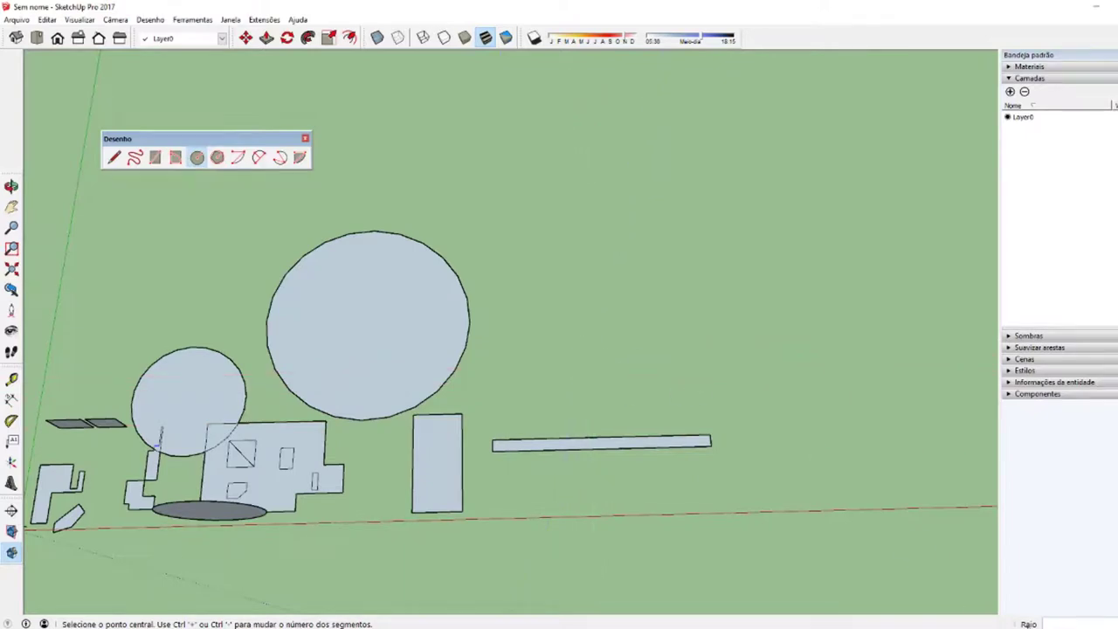
- Draw a small circle of 0,5 m radius on open ground and zoom in on it
left_click(572, 345)
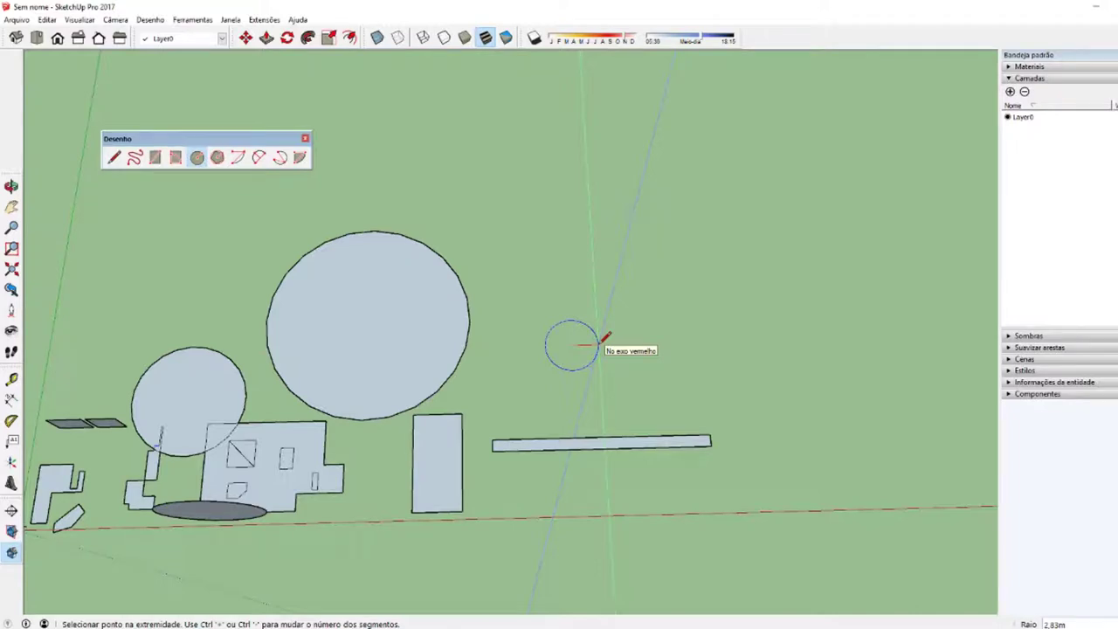
type("0,")
type("5")
key("BackSpace")
key("space")
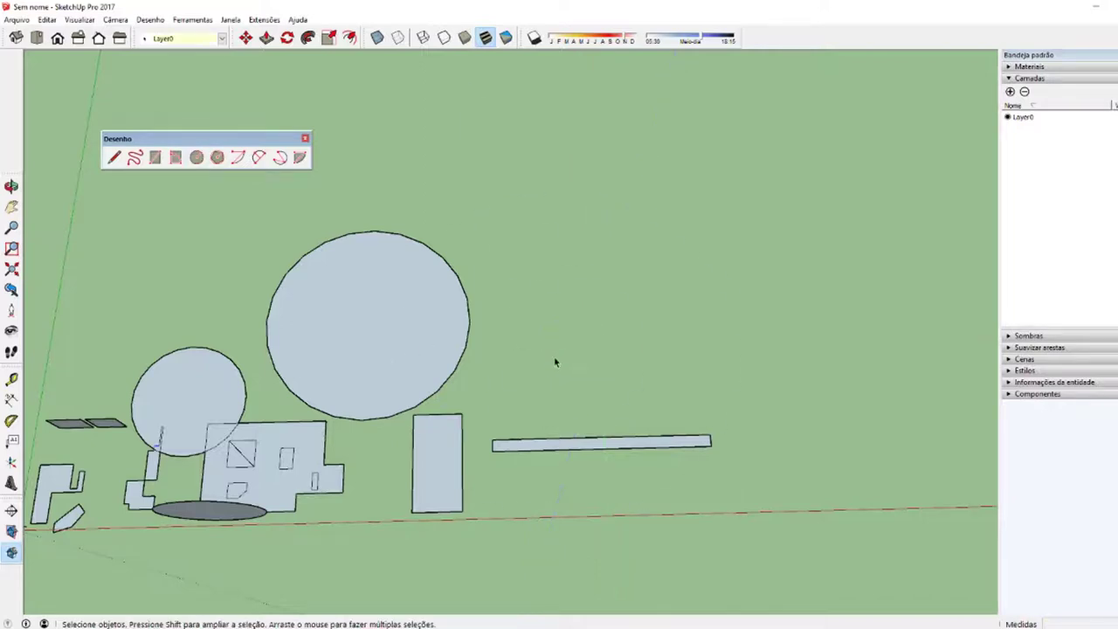
key("c")
left_click(576, 335)
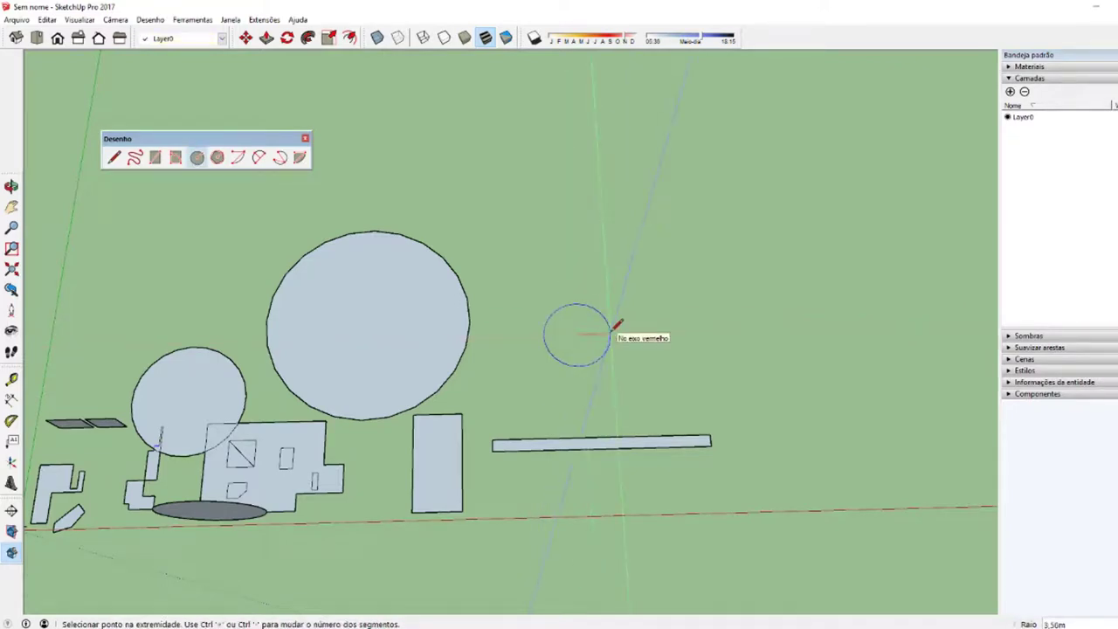
type("0,5")
key("Return")
scroll(603, 321, "up", 1)
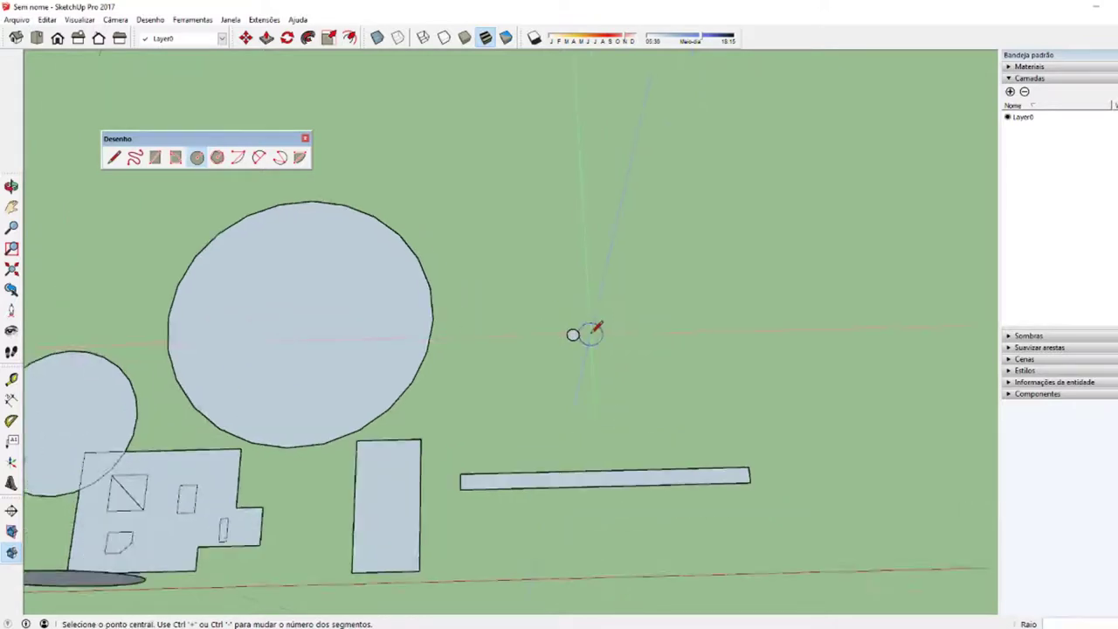
scroll(589, 325, "up", 2)
scroll(581, 334, "up", 2)
scroll(574, 360, "up", 1)
scroll(570, 359, "down", 2)
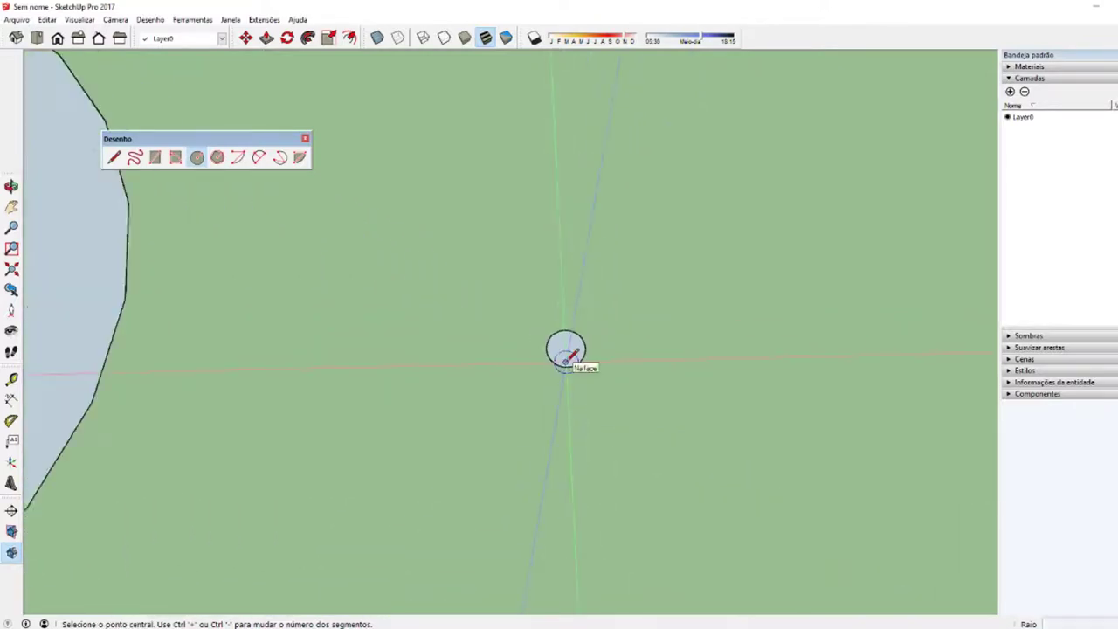
scroll(566, 359, "down", 2)
scroll(566, 358, "down", 2)
scroll(569, 356, "up", 3)
scroll(566, 352, "up", 2)
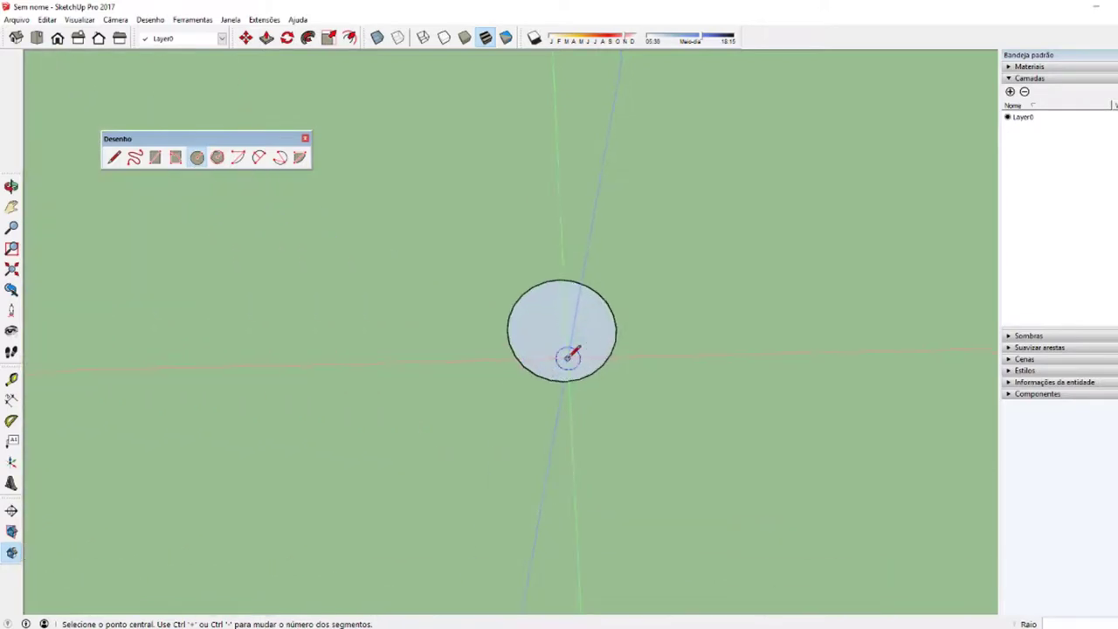
key("t")
scroll(566, 354, "up", 1)
- Draw two radius lines from the small circle's centre to its edge to outline the wedge mouth
left_click(554, 241)
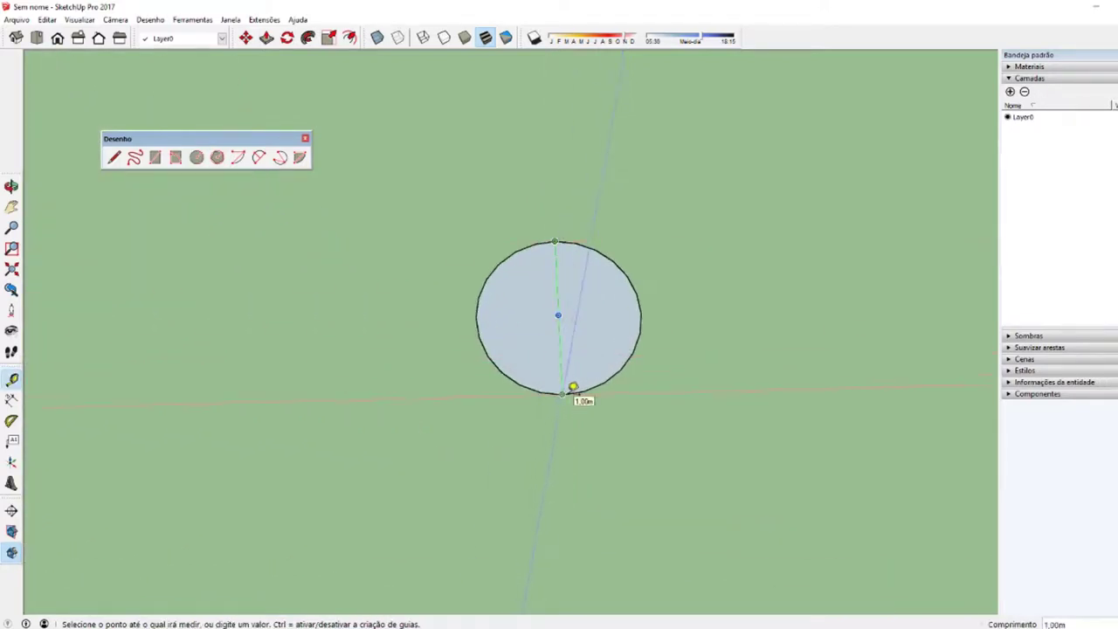
key("space")
key("l")
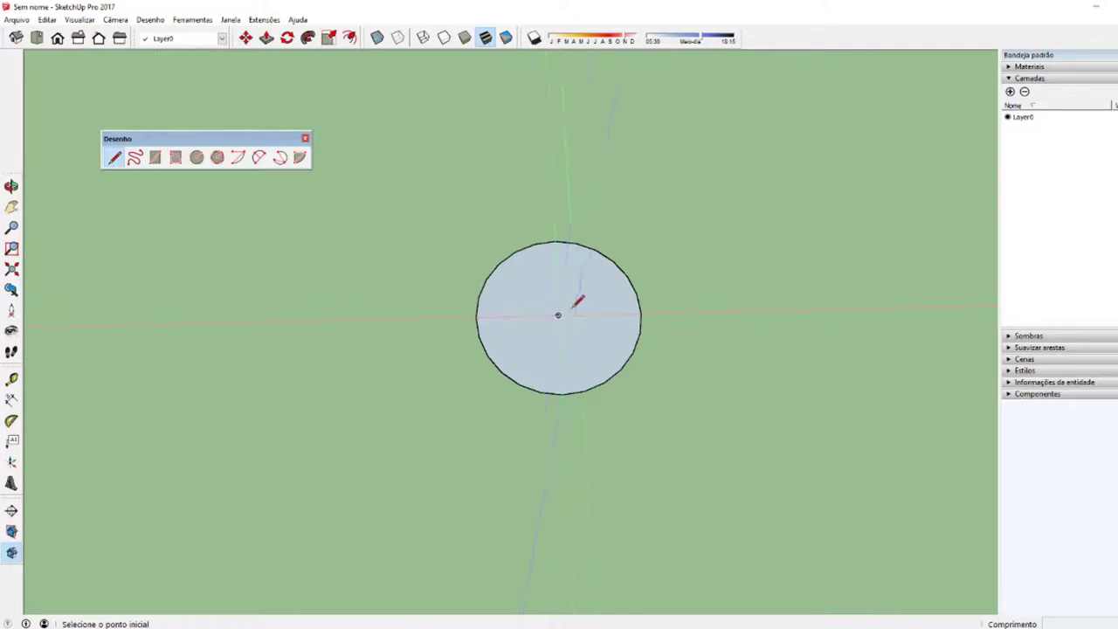
left_click(558, 314)
left_click(626, 278)
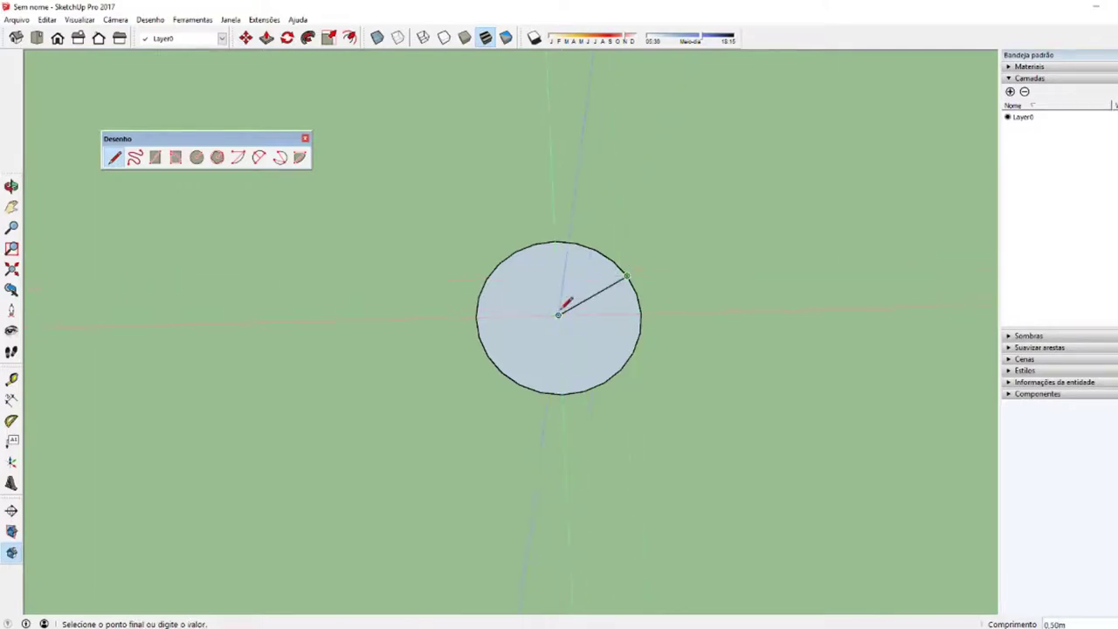
key("Escape")
left_click(555, 246)
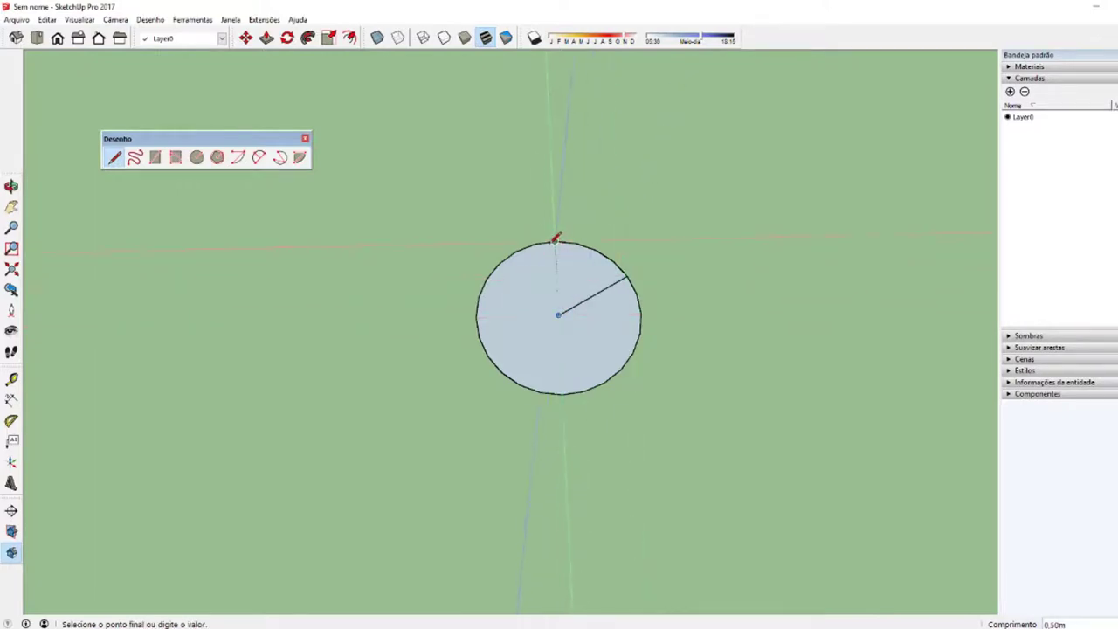
left_click(558, 314)
key("o")
mouse_move(645, 376)
left_mouse_down()
mouse_move(330, 260)
mouse_move(746, 359)
mouse_move(478, 390)
mouse_move(367, 294)
left_mouse_up()
key("l")
middle_click_drag(367, 294, 342, 370)
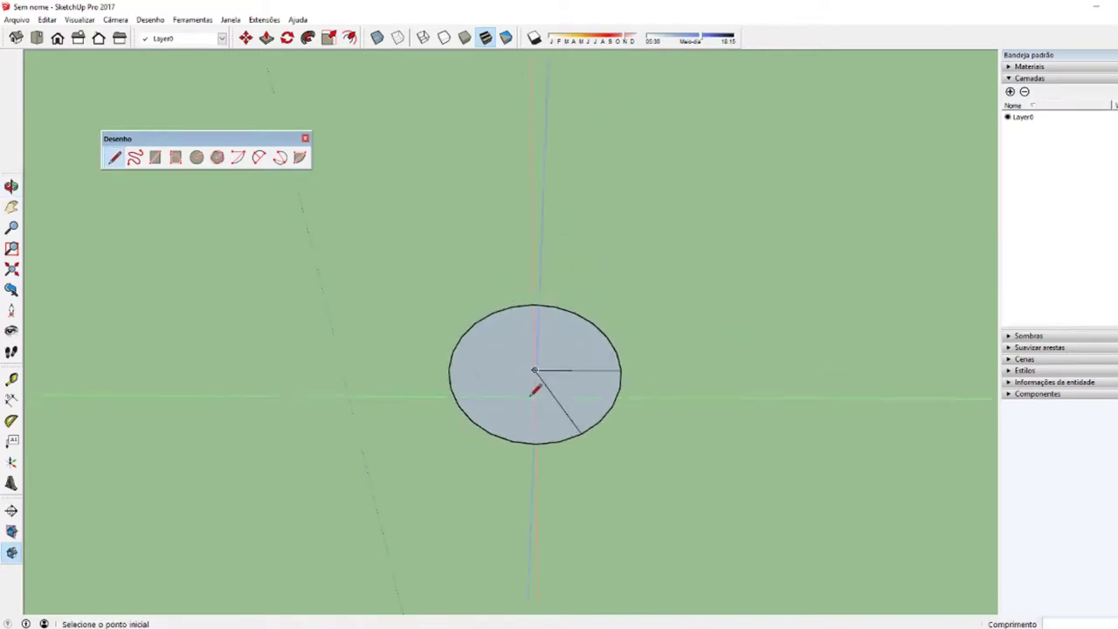
- Erase the arc edge between the two radius lines to cut out the wedge
key("e")
left_click(611, 421)
key("o")
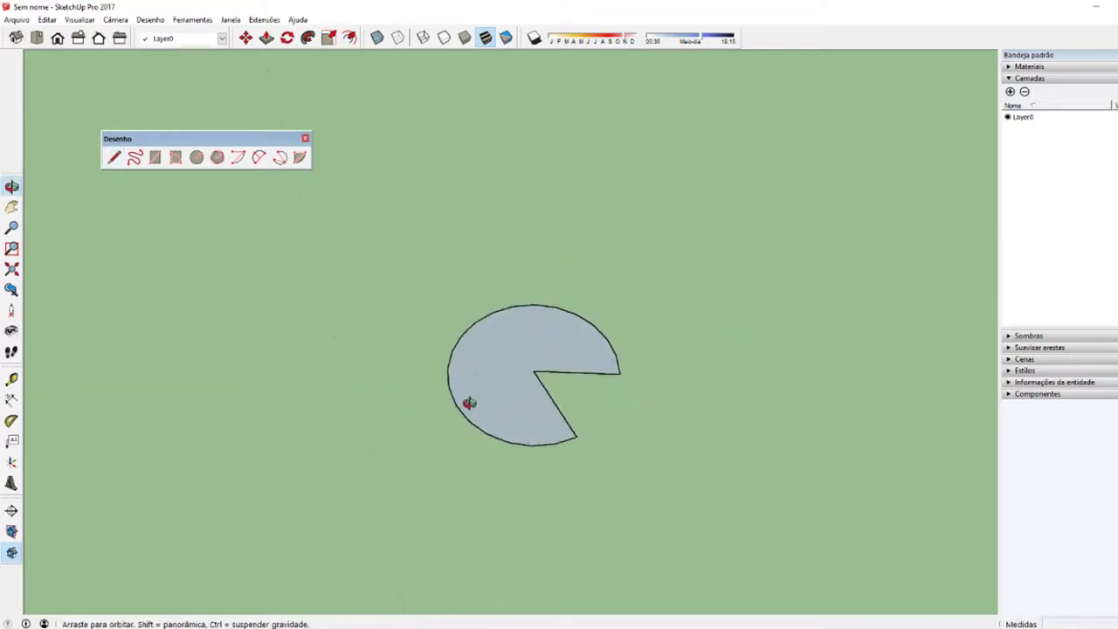
mouse_move(464, 400)
left_mouse_down()
mouse_move(741, 618)
mouse_move(431, 399)
left_mouse_up()
key("e")
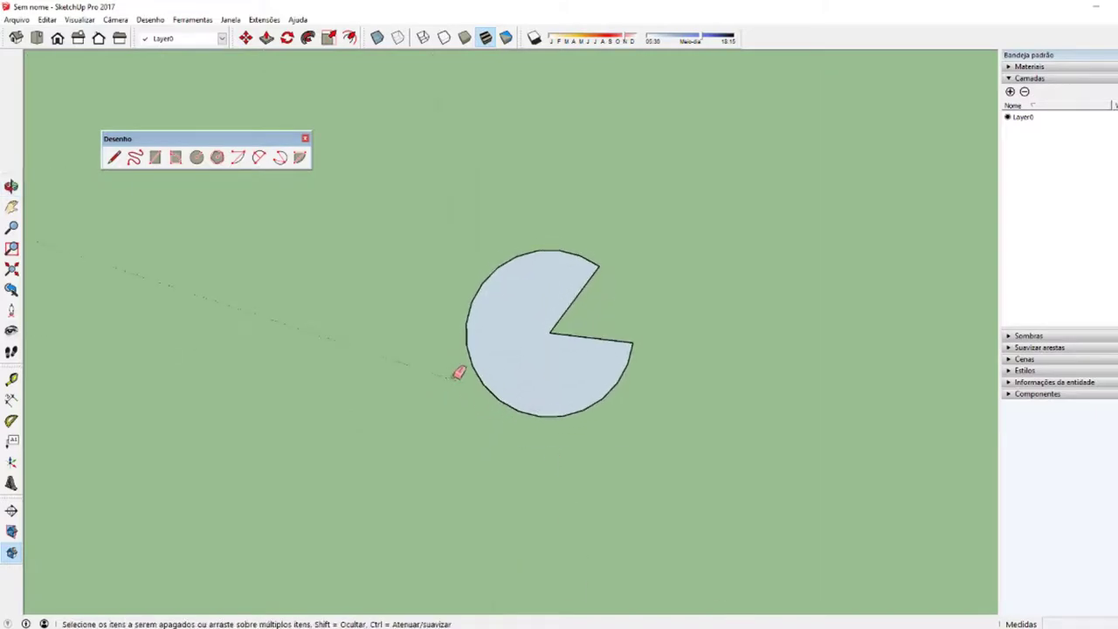
- Draw a small circle near the top of the shape as the pac-man's eye hole
key("c")
left_click(545, 287)
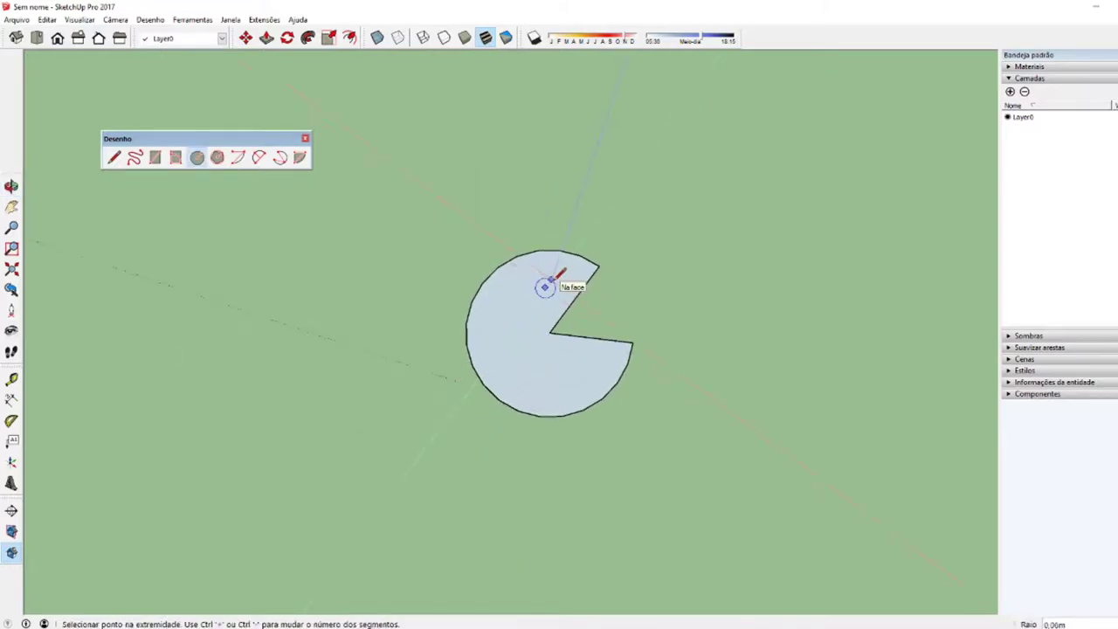
left_click(554, 279)
key("o")
mouse_move(559, 364)
left_mouse_down()
mouse_move(446, 449)
mouse_move(548, 416)
left_mouse_up()
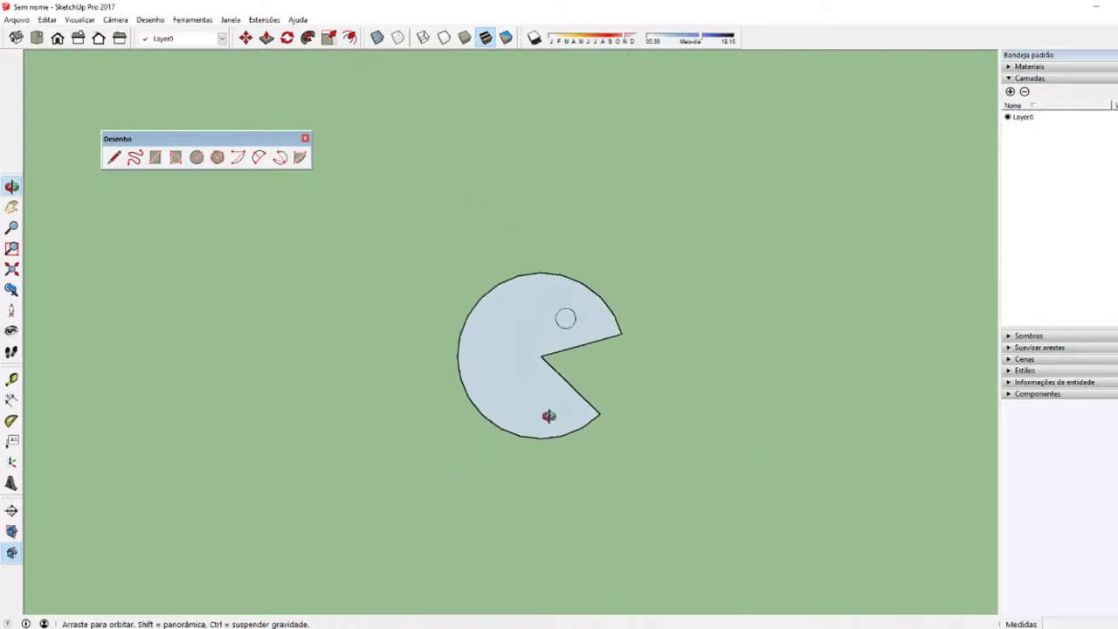
key("c")
key("space")
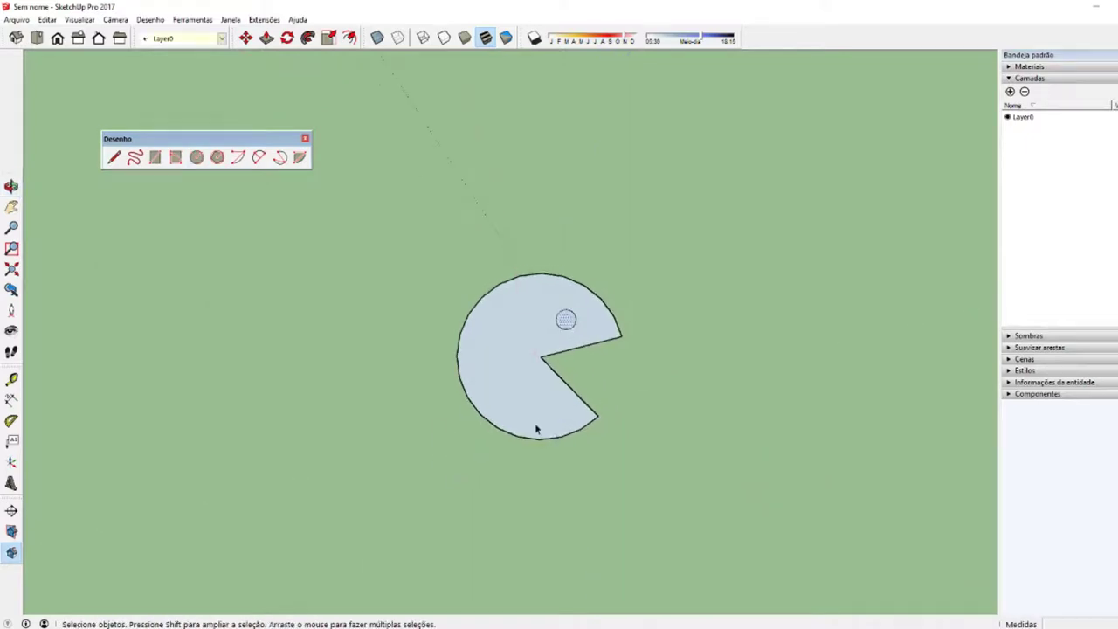
key("o")
left_click_drag(564, 399, 427, 390)
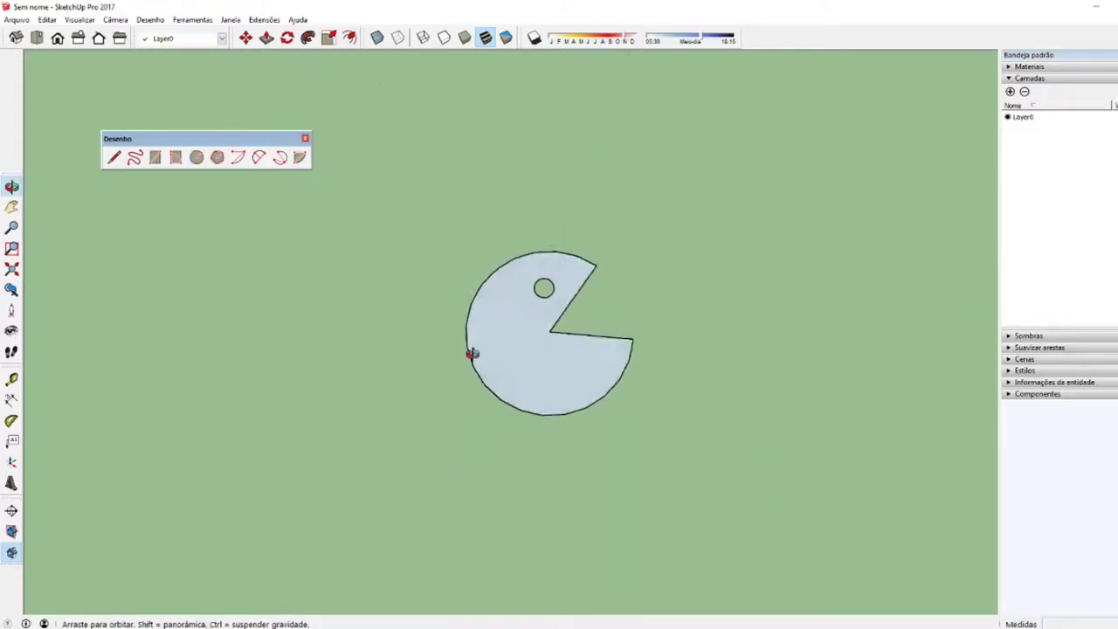
- Zoom, pan and orbit around the large circles to survey all the shapes on the ground
key("space")
scroll(561, 403, "down", 3)
scroll(559, 400, "down", 2)
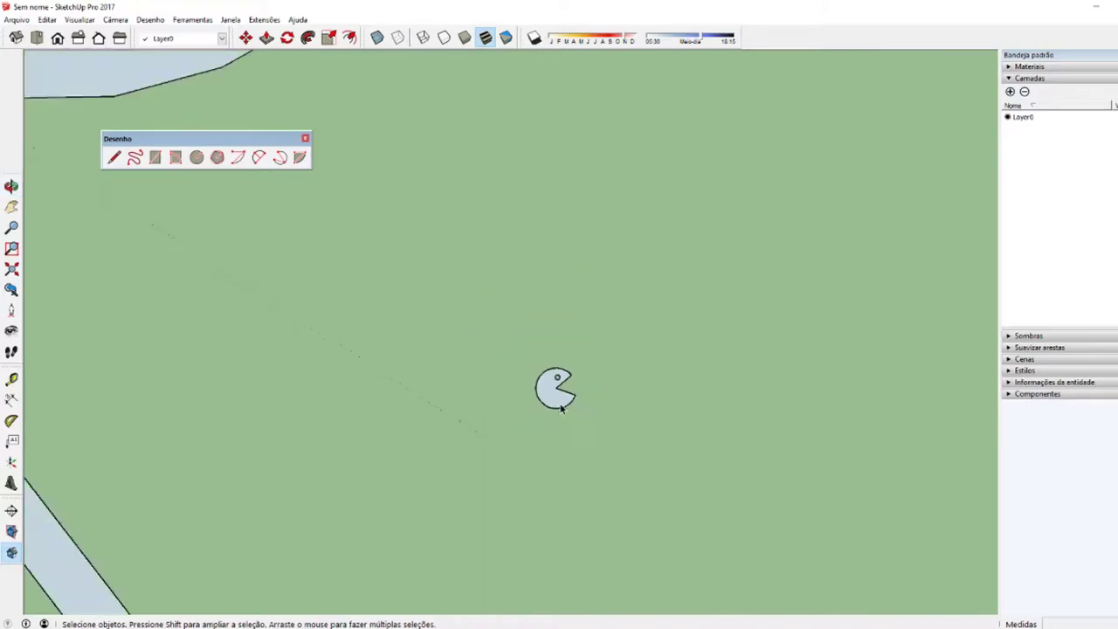
scroll(557, 396, "down", 2)
scroll(557, 396, "up", 2)
scroll(556, 397, "up", 2)
scroll(555, 400, "up", 1)
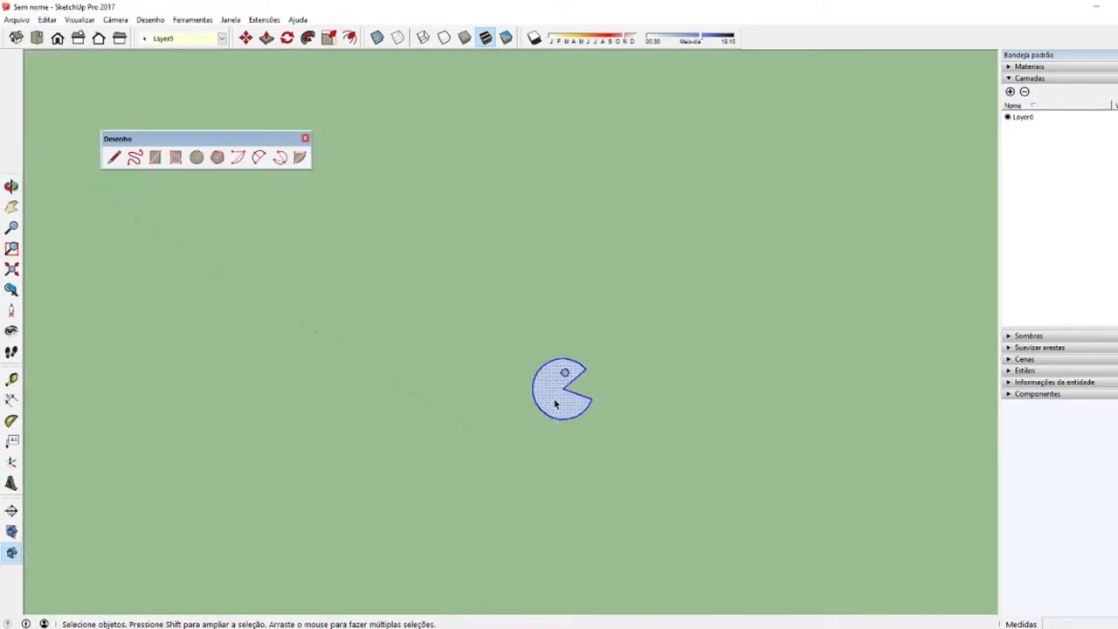
scroll(555, 404, "up", 3)
scroll(559, 400, "down", 2)
scroll(568, 393, "down", 2)
scroll(568, 384, "down", 1)
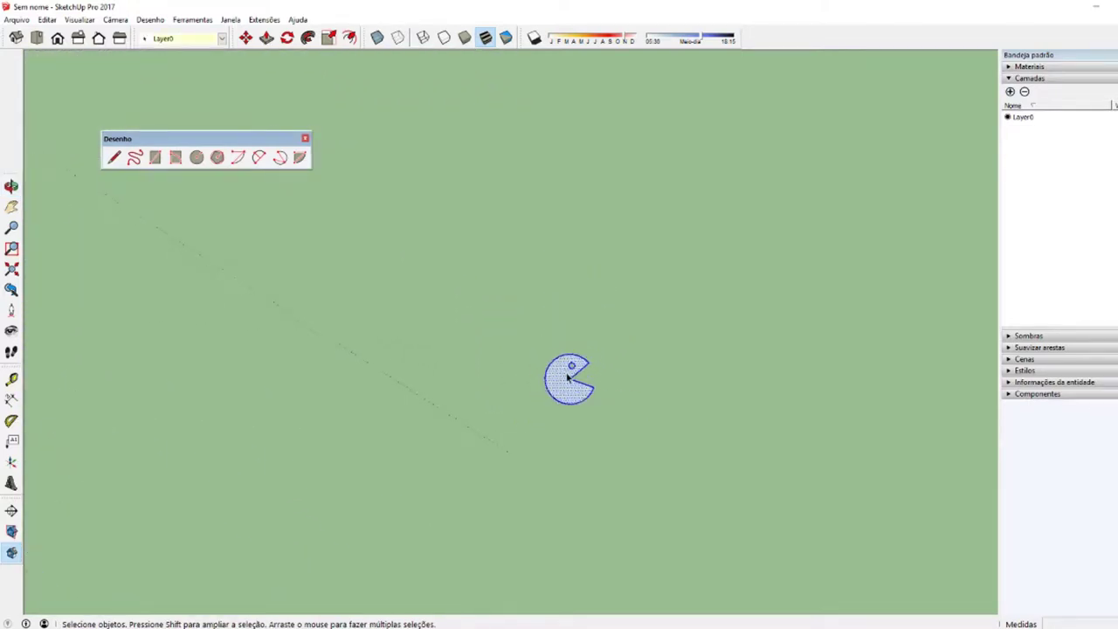
scroll(567, 378, "down", 3)
scroll(567, 376, "down", 3)
middle_click_drag(467, 270, 397, 432)
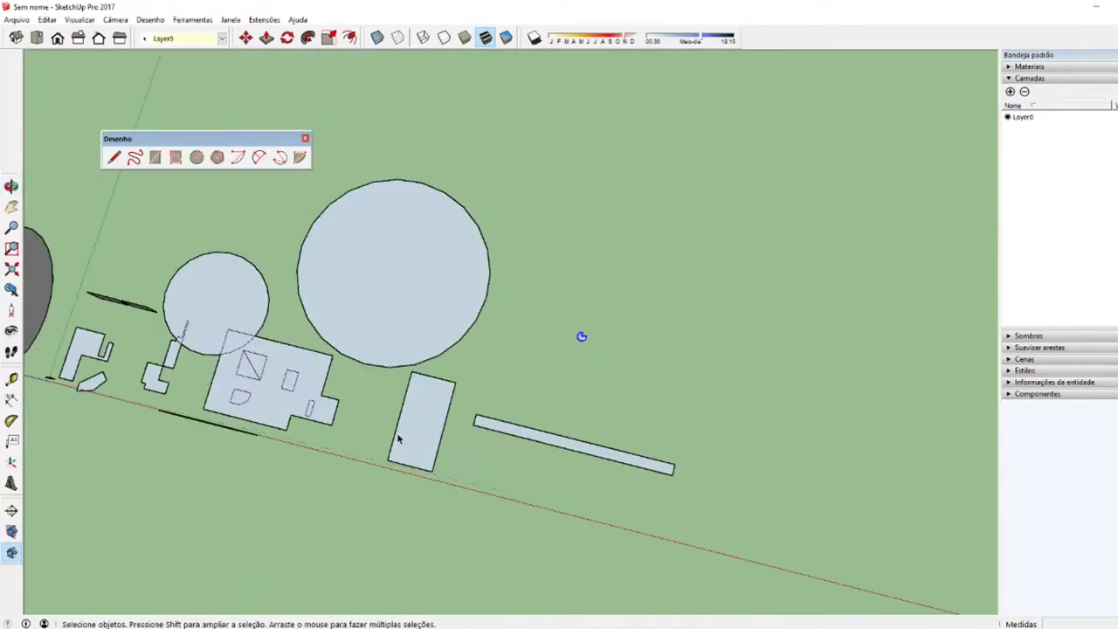
scroll(402, 376, "up", 2)
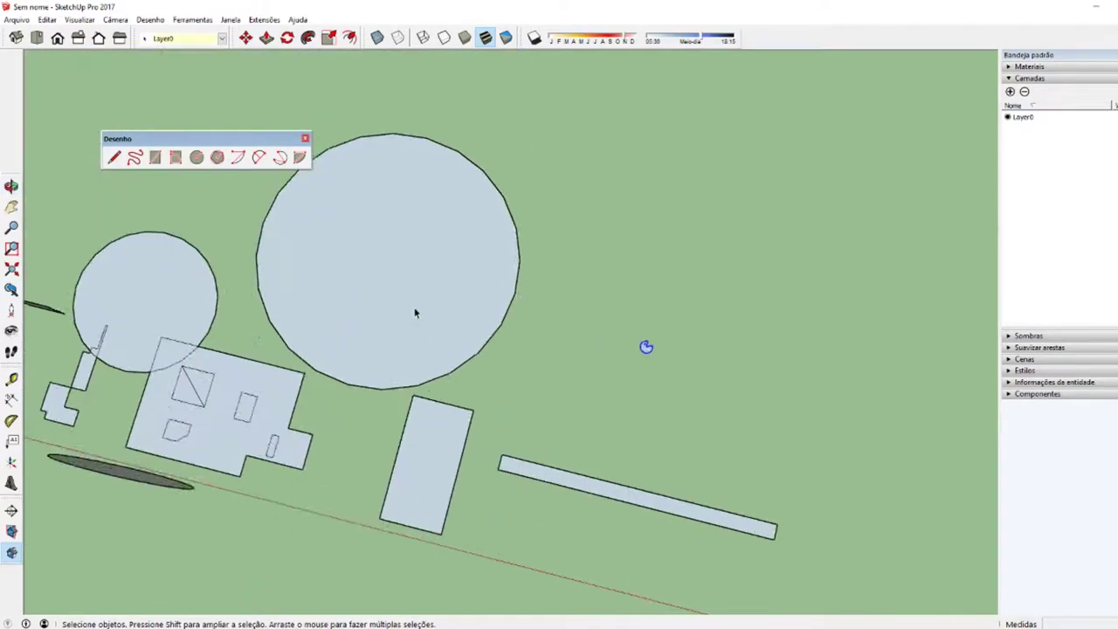
scroll(414, 312, "up", 2)
mouse_move(414, 311)
middle_mouse_down()
mouse_move(642, 445)
mouse_move(719, 399)
middle_mouse_up()
scroll(758, 422, "up", 3)
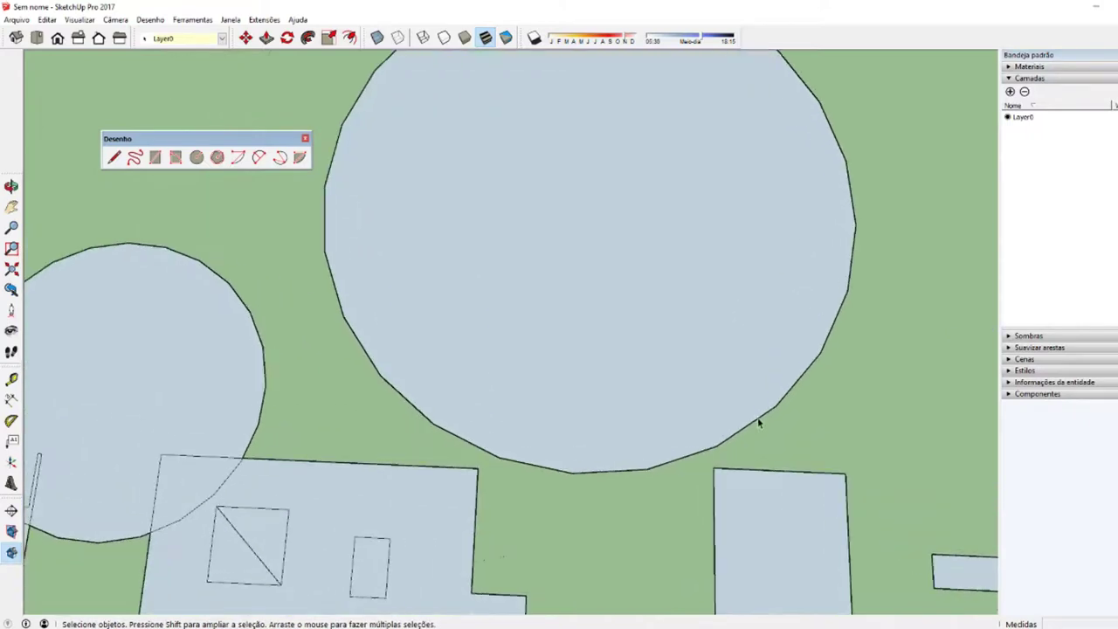
middle_click_drag(786, 394, 820, 285)
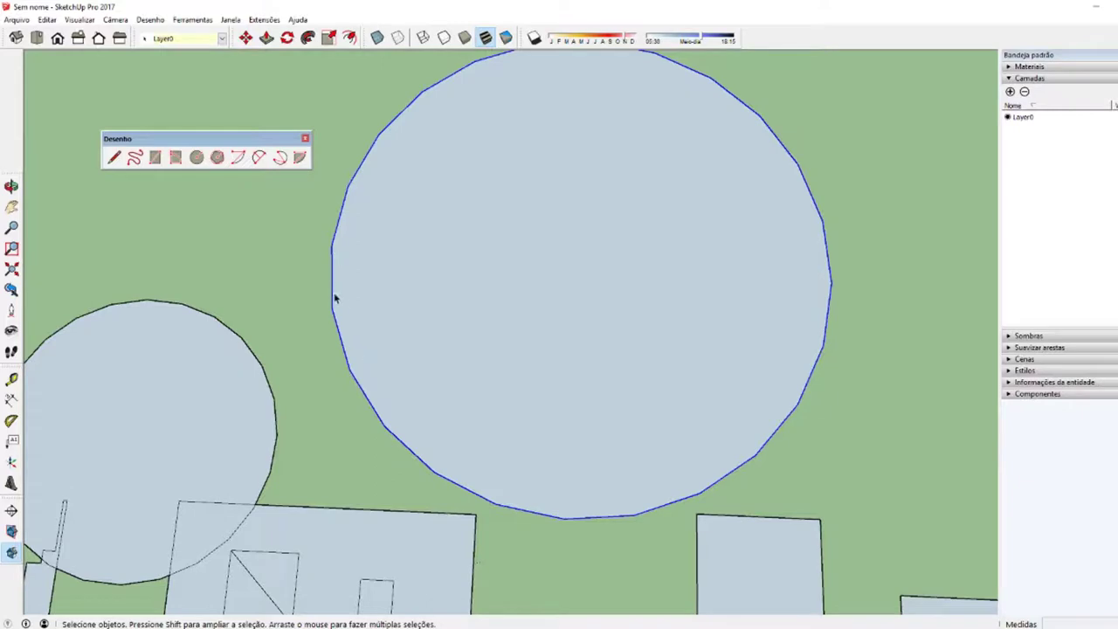
scroll(520, 507, "down", 3)
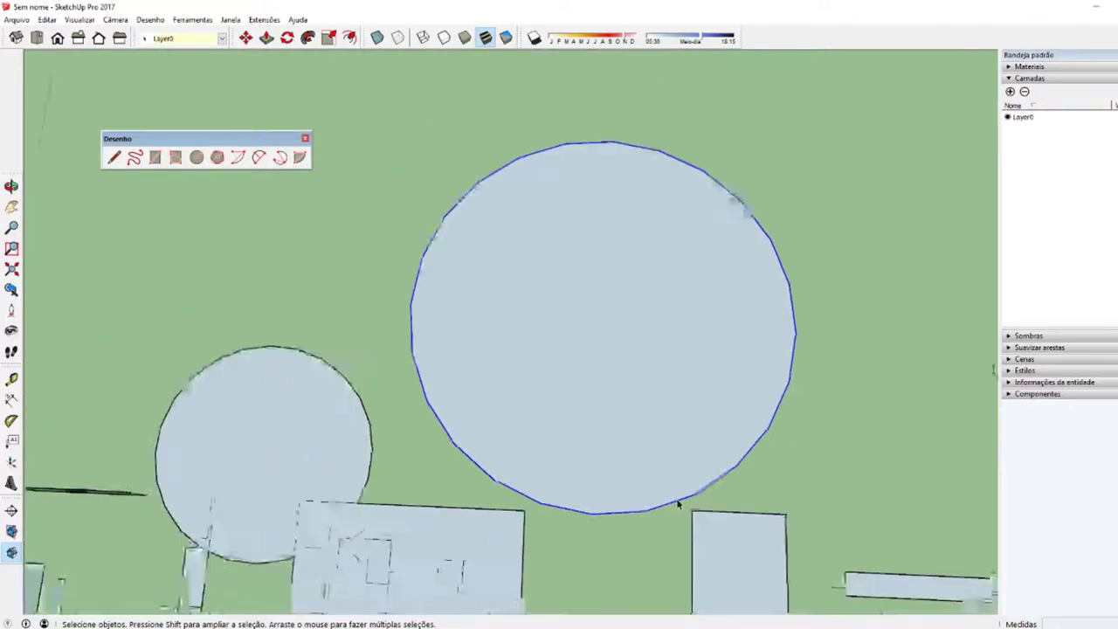
middle_click_drag(673, 499, 903, 404)
scroll(662, 411, "up", 3)
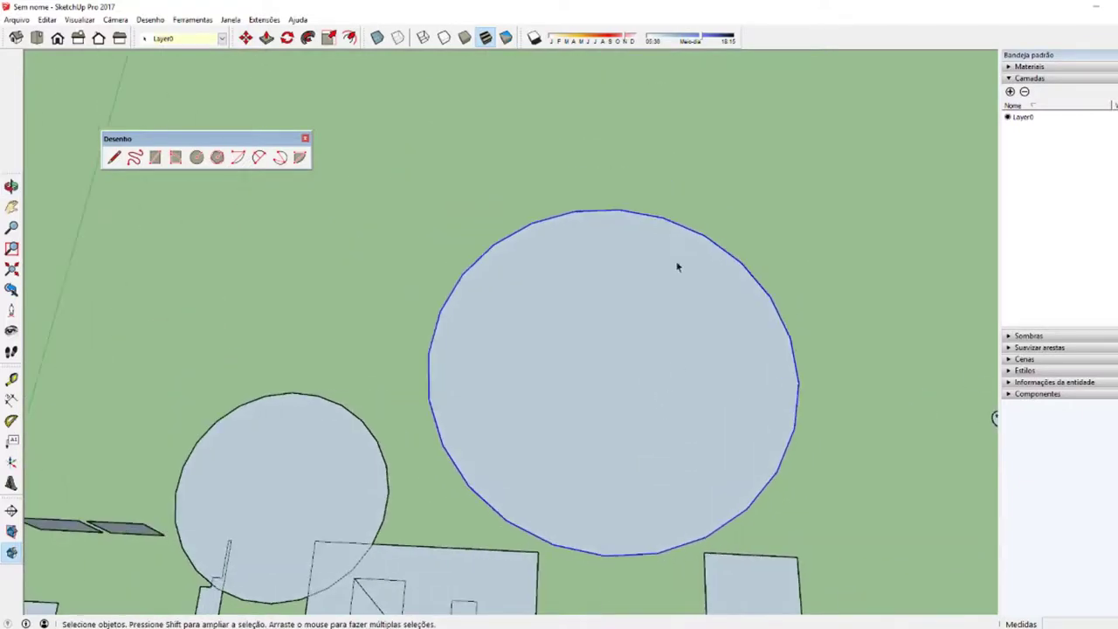
scroll(652, 402, "down", 3)
scroll(650, 403, "down", 1)
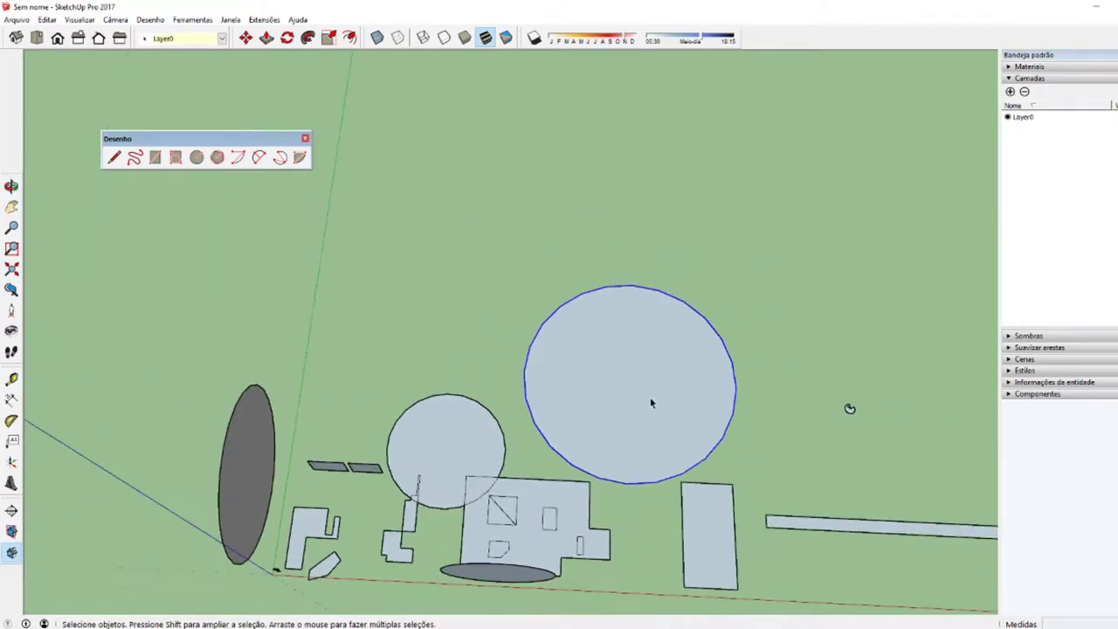
scroll(699, 398, "up", 1)
scroll(745, 398, "up", 1)
scroll(748, 398, "up", 1)
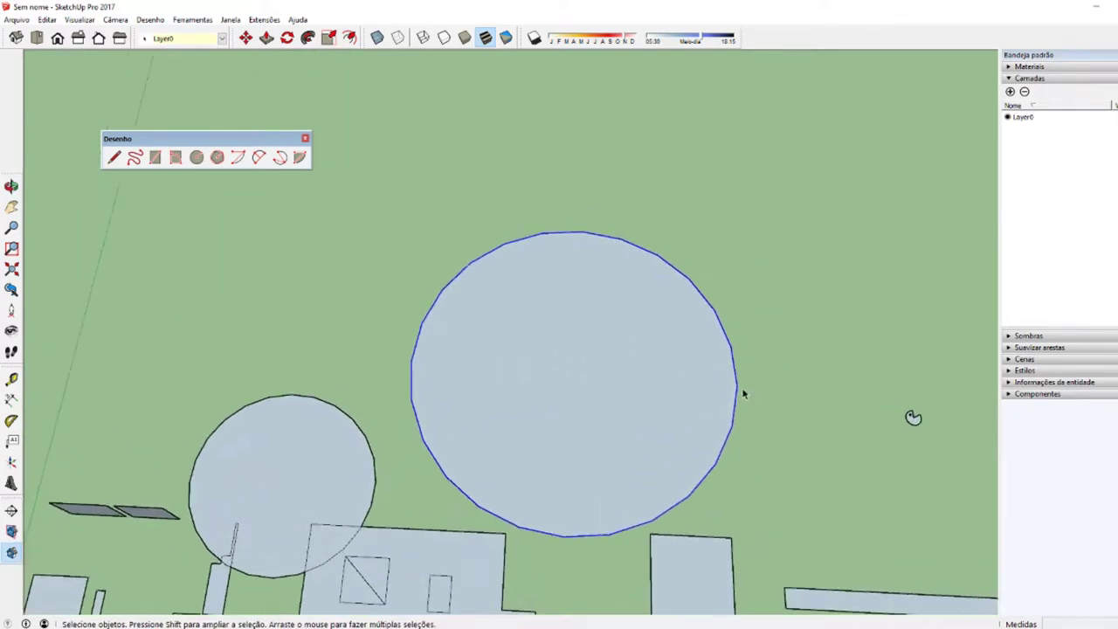
scroll(741, 389, "up", 1)
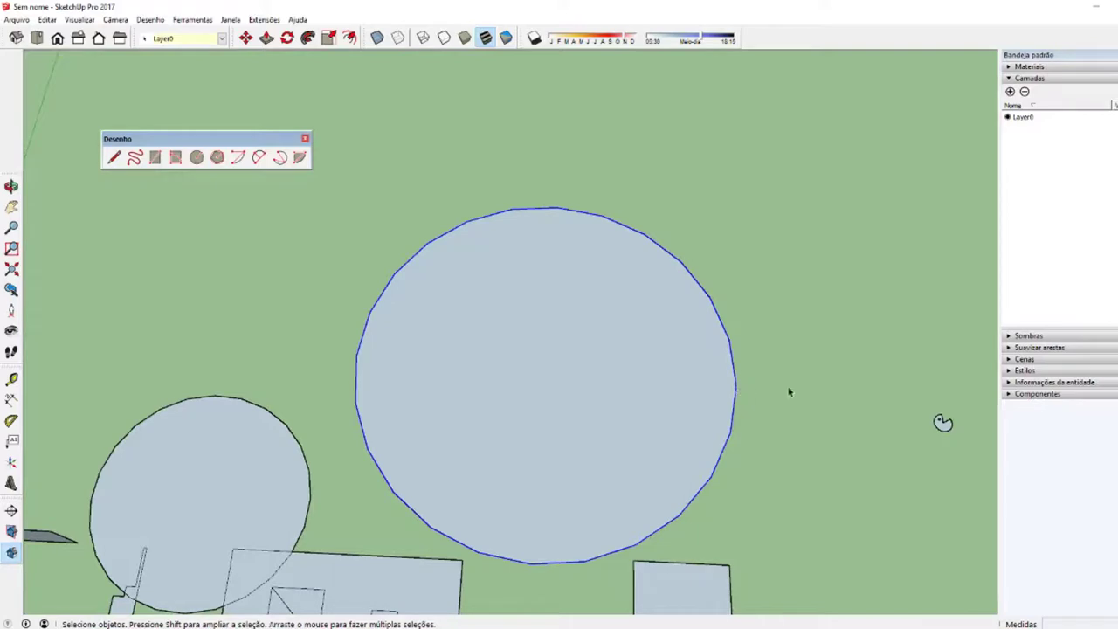
- Frame empty ground beside the large circles and activate the 24-sided Circle tool
key("c")
scroll(584, 399, "down", 1)
scroll(612, 411, "down", 2)
key("space")
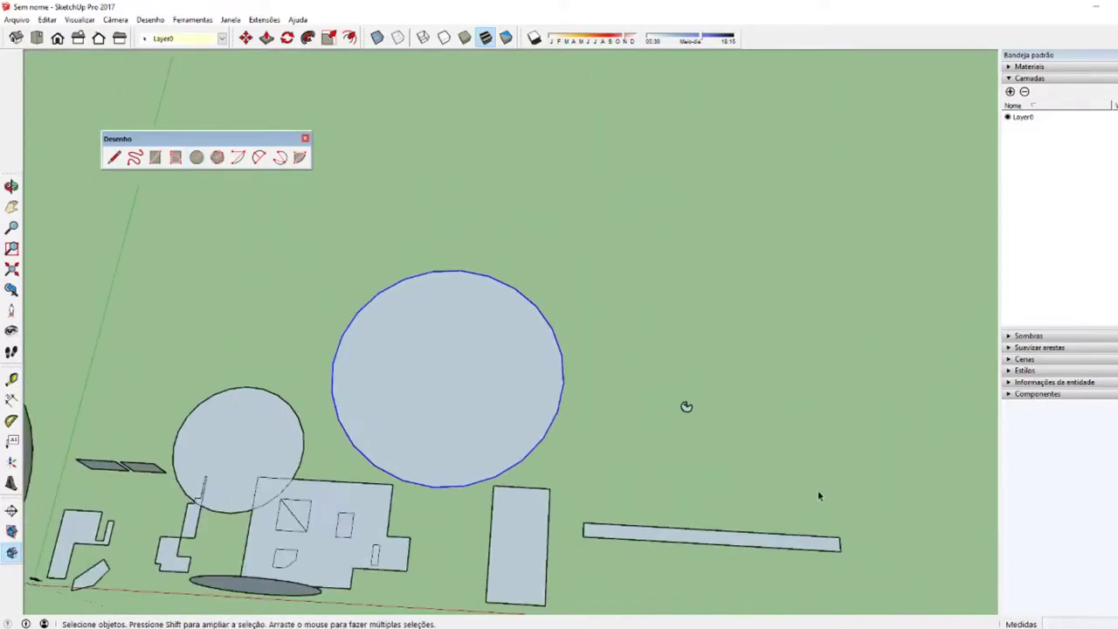
middle_click_drag(819, 495, 592, 466)
key("c")
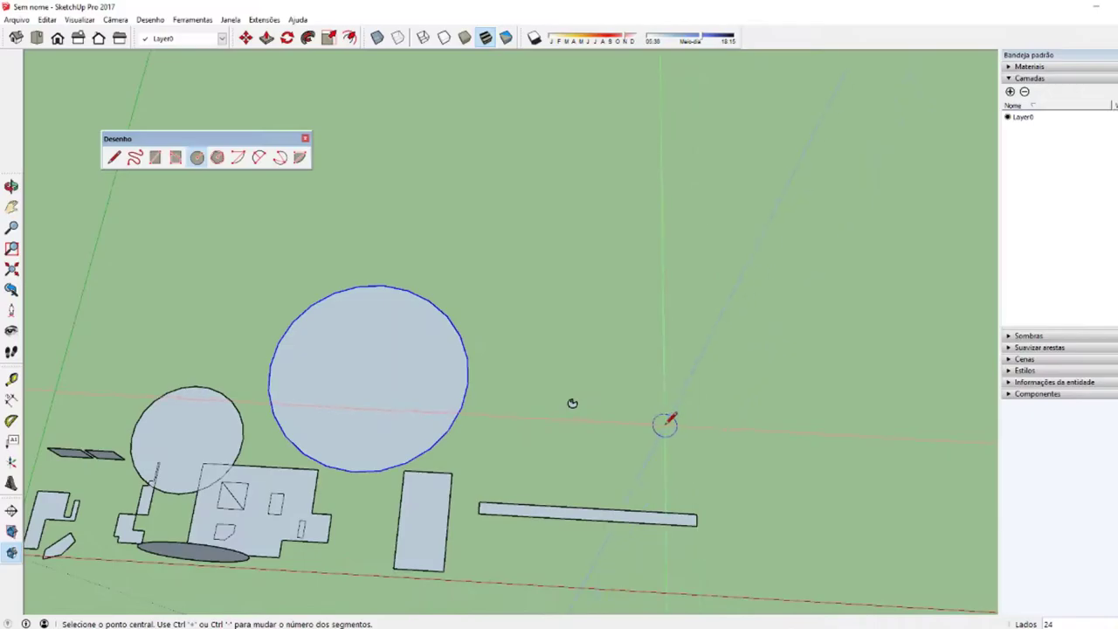
left_click(664, 425)
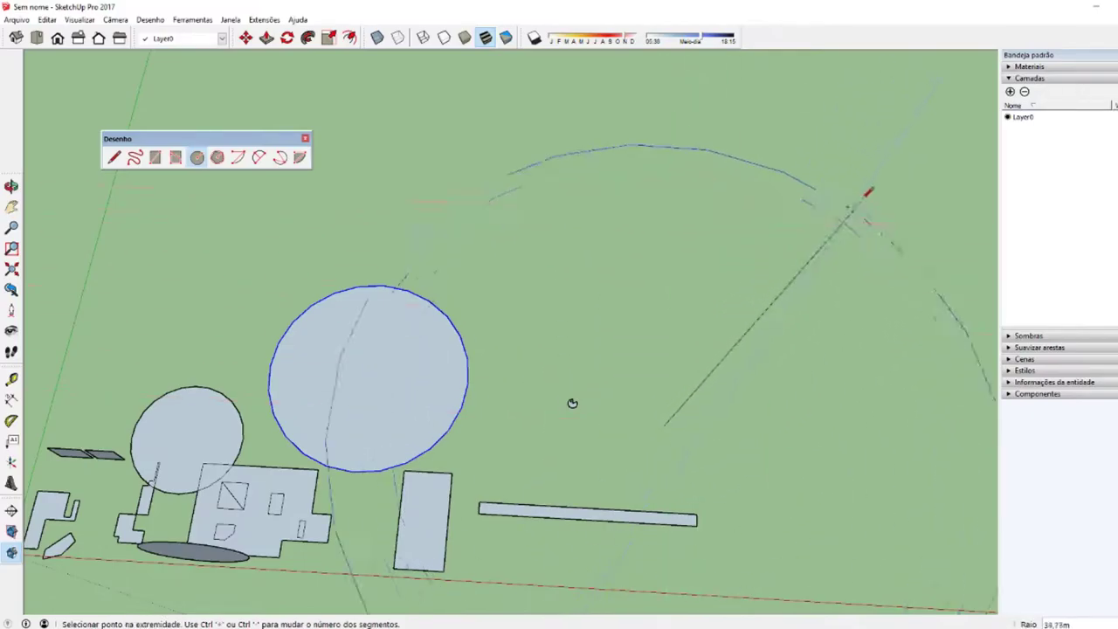
left_click(865, 196)
scroll(836, 205, "down", 1)
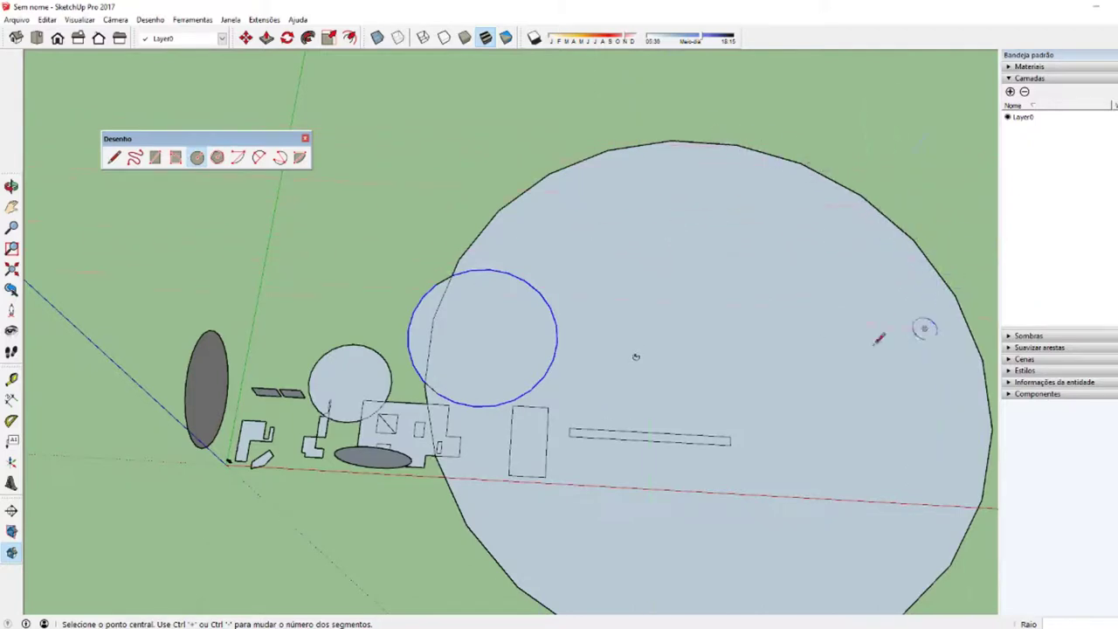
key("ctrl+z")
scroll(641, 354, "up", 3)
scroll(643, 348, "up", 3)
scroll(635, 362, "up", 3)
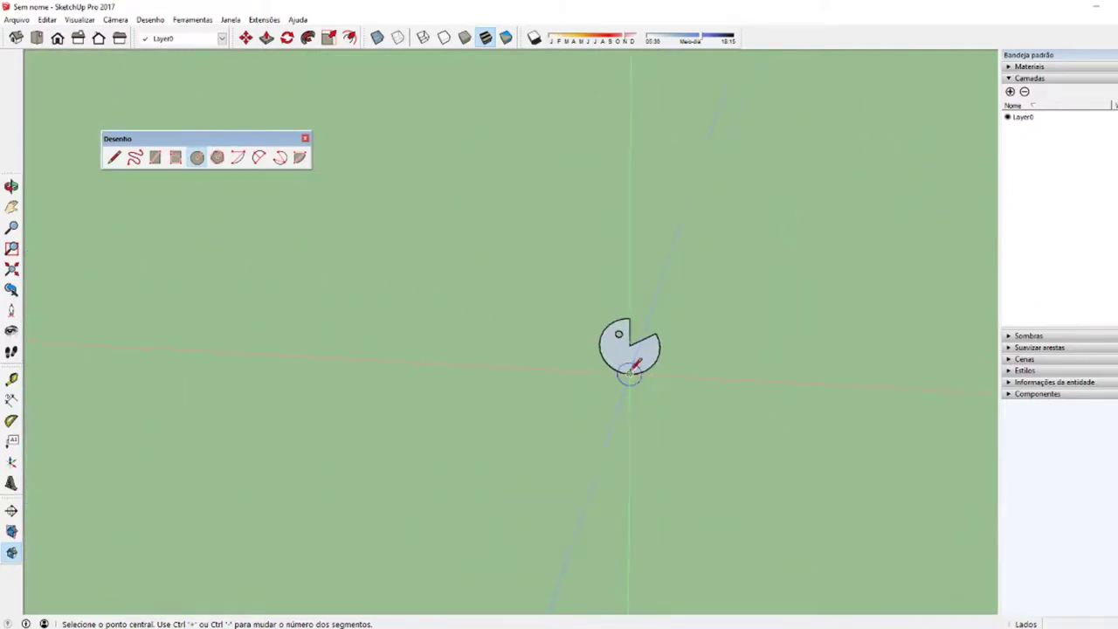
scroll(629, 371, "up", 2)
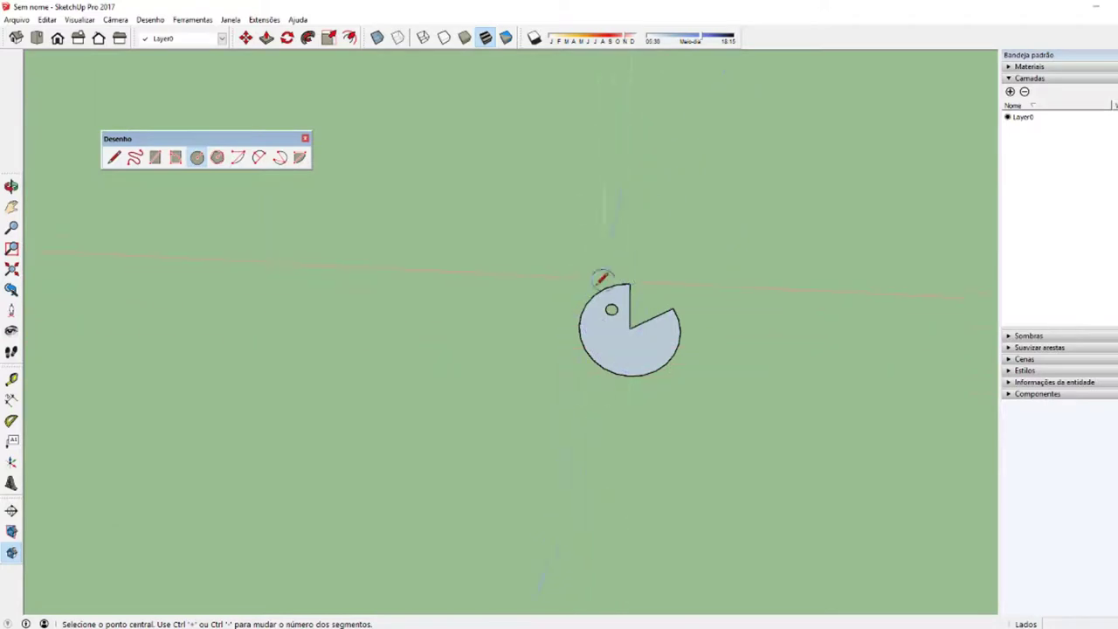
scroll(612, 332, "down", 2)
scroll(618, 358, "down", 3)
scroll(622, 365, "down", 3)
scroll(622, 369, "down", 2)
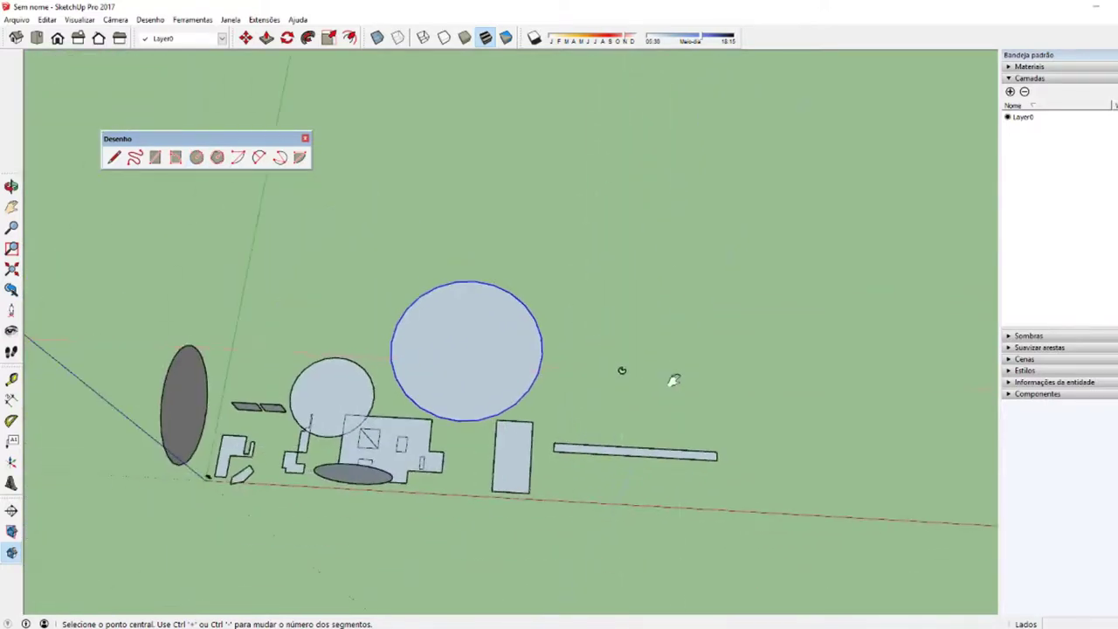
middle_click_drag(674, 380, 582, 374, "shift")
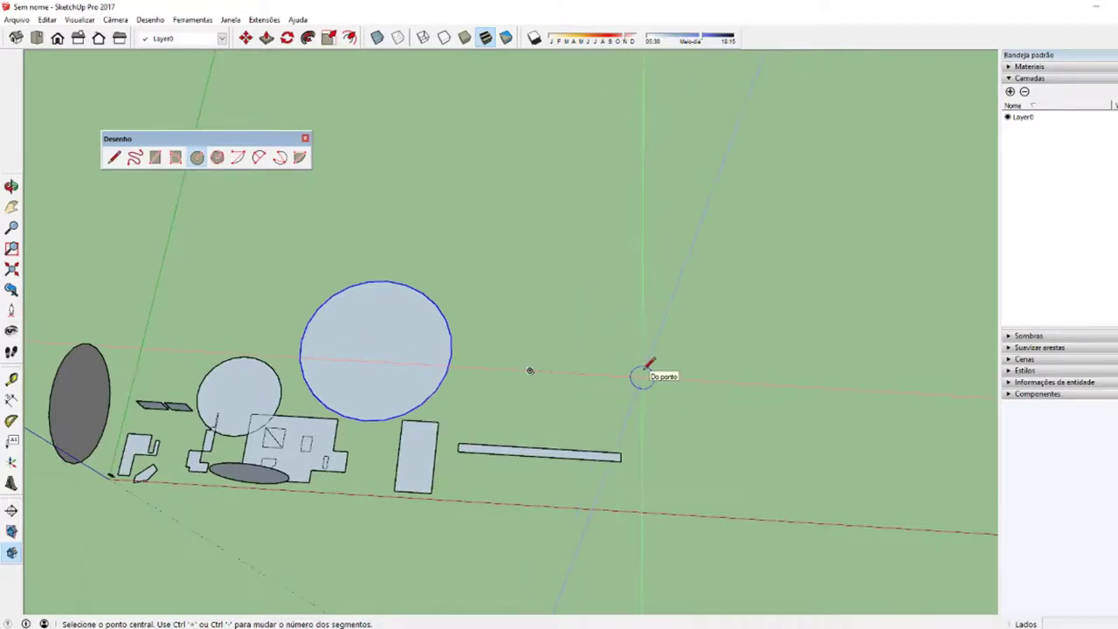
key("space")
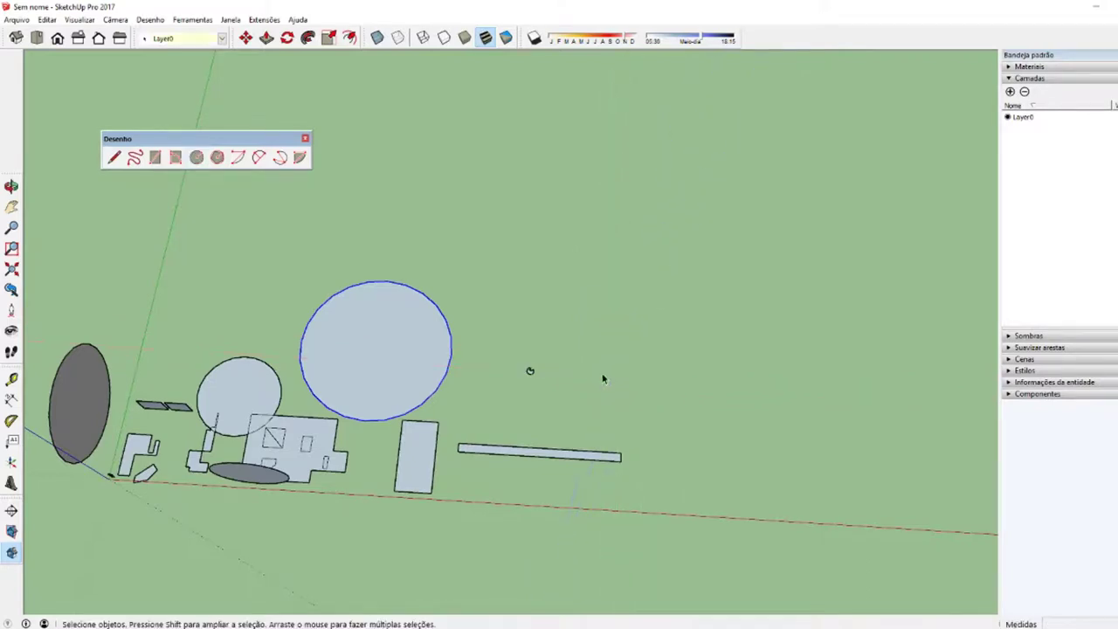
key("c")
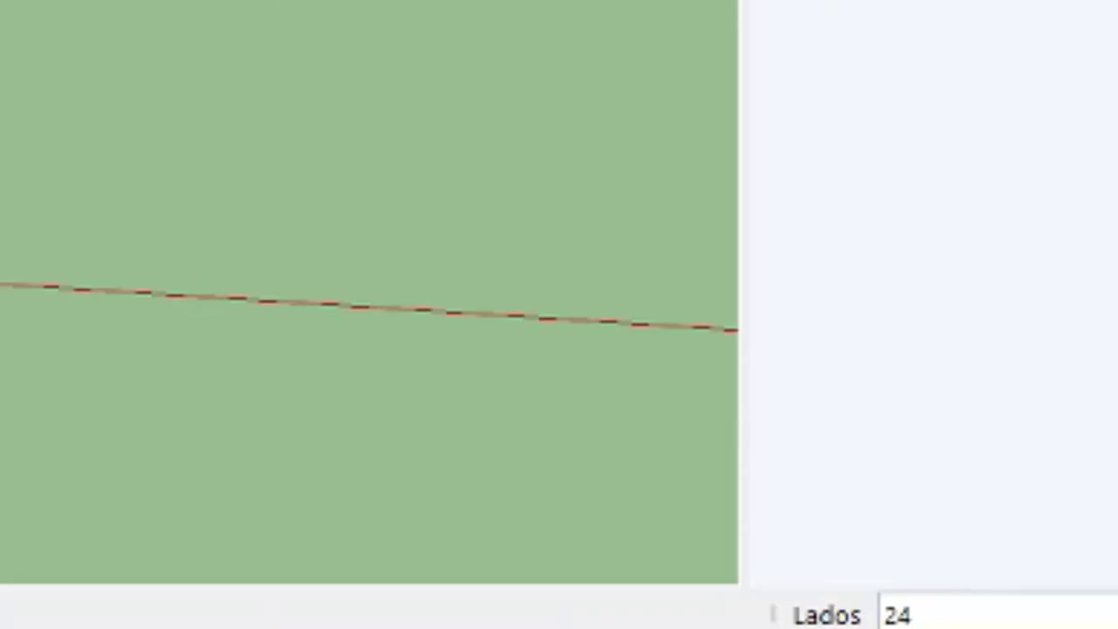
- Set the circle sides to 100 and draw a smooth circle on the ground
type("60")
key("Escape")
type("1")
type("00")
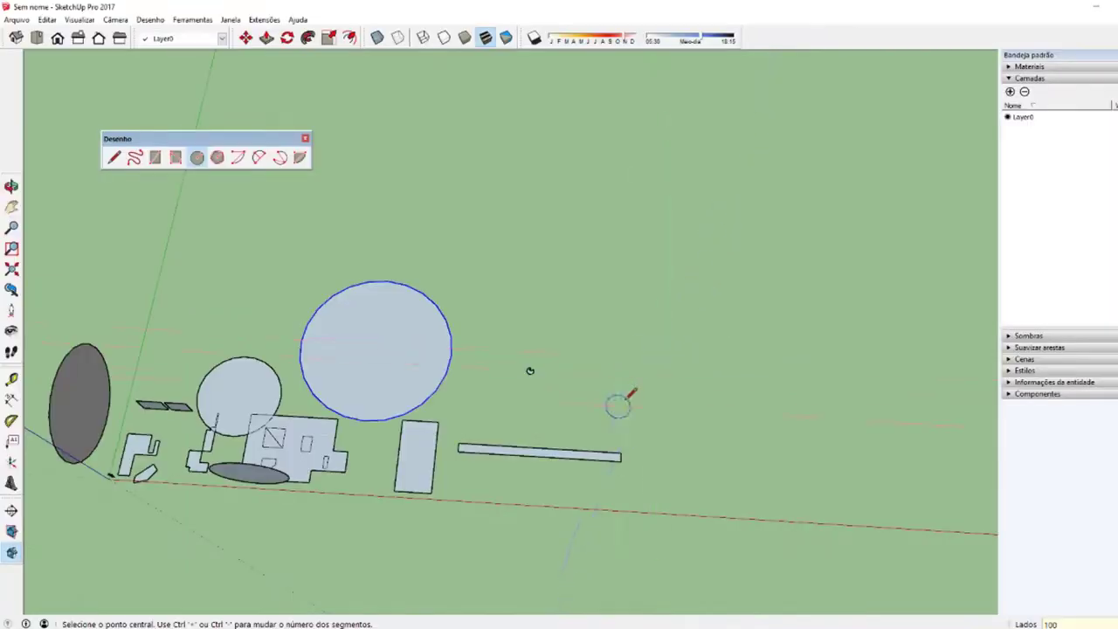
scroll(437, 302, "up", 2)
left_click(512, 255)
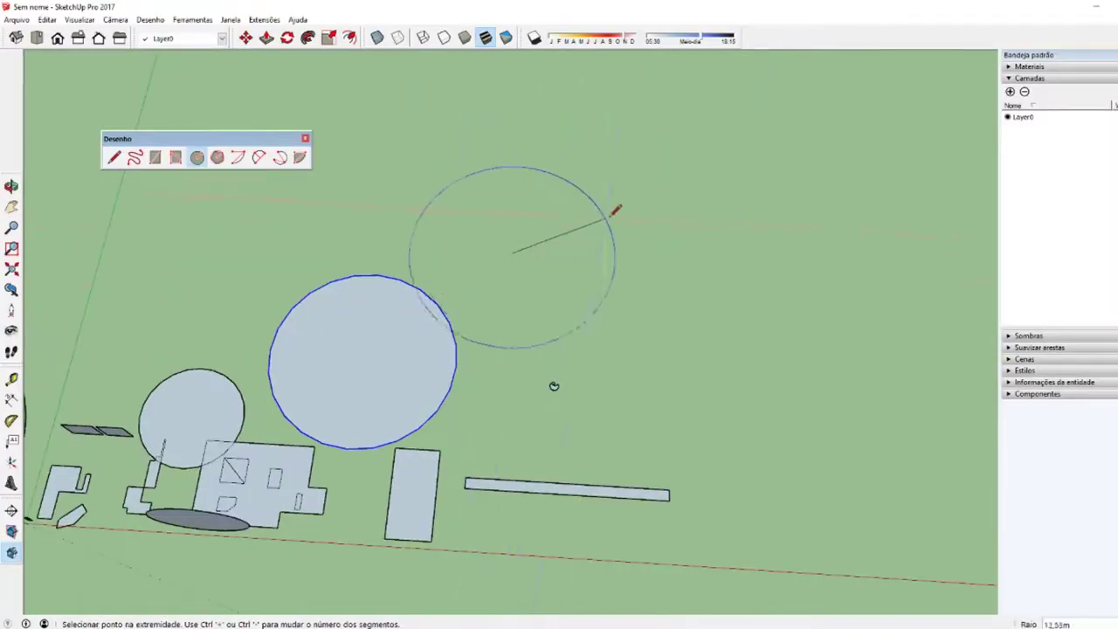
left_click(605, 235)
- Select one of the circles to inspect its edges, adjusting the view around the drawing
scroll(463, 279, "up", 3)
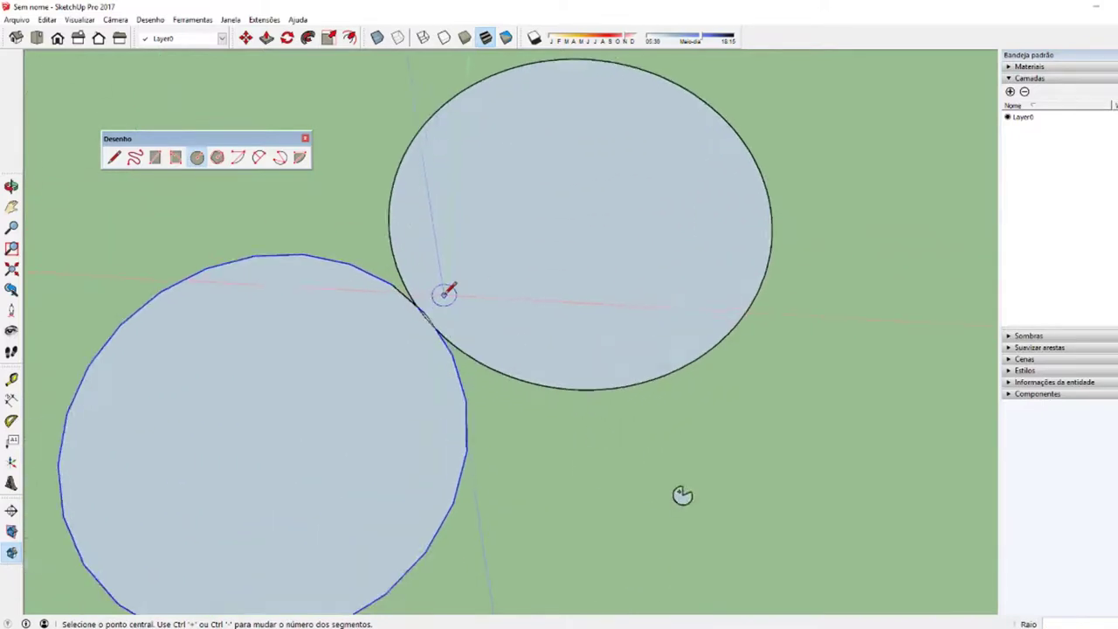
middle_click_drag(445, 290, 312, 464)
middle_click_drag(427, 256, 485, 313, "shift")
key("space")
scroll(450, 231, "up", 1)
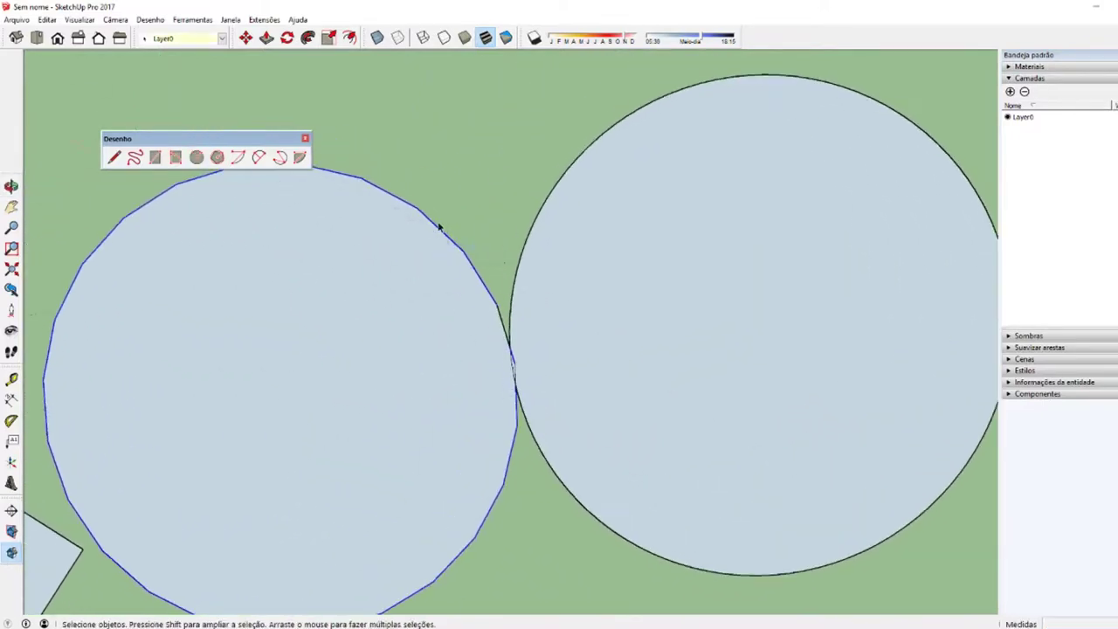
left_click(421, 216)
scroll(623, 208, "down", 2)
middle_click_drag(593, 278, 654, 303, "shift")
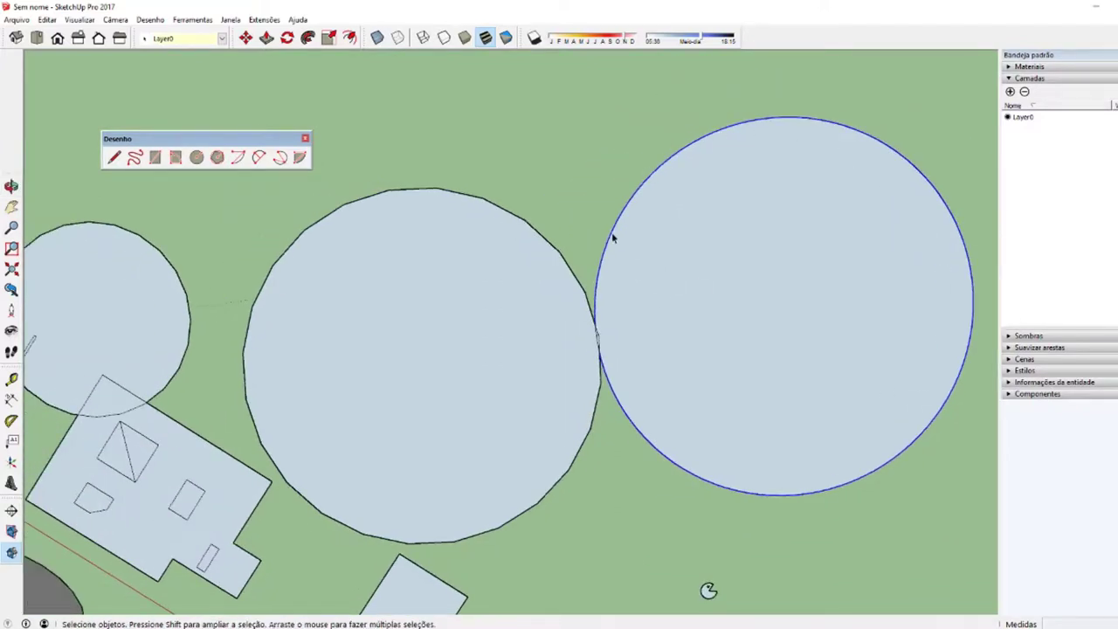
scroll(613, 238, "down", 2)
middle_click_drag(754, 347, 667, 349)
scroll(654, 333, "down", 1)
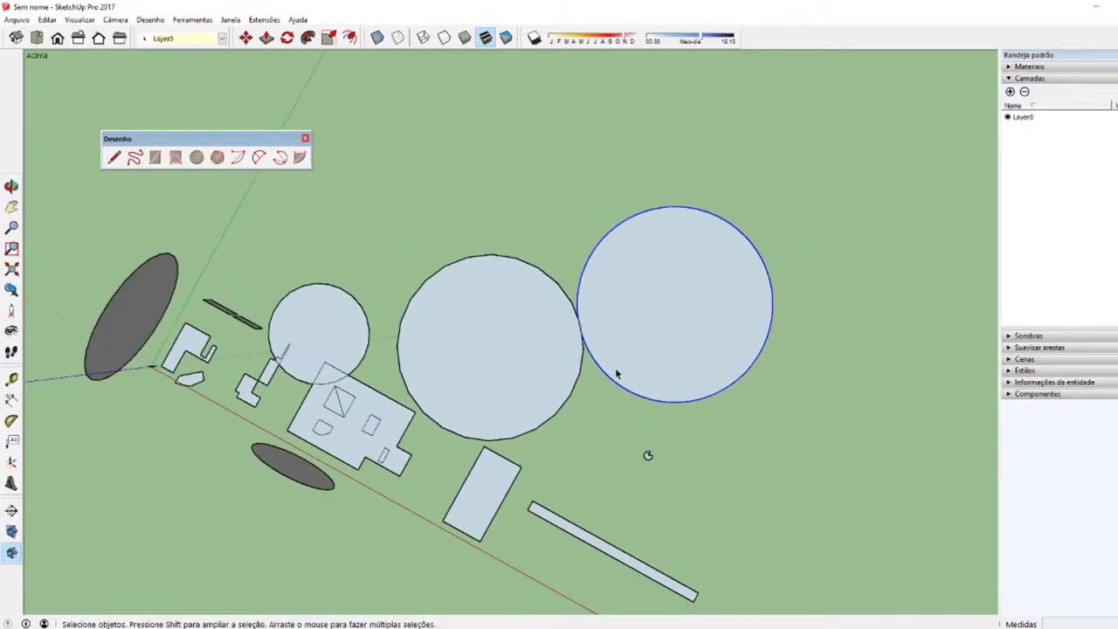
middle_click_drag(615, 373, 597, 357)
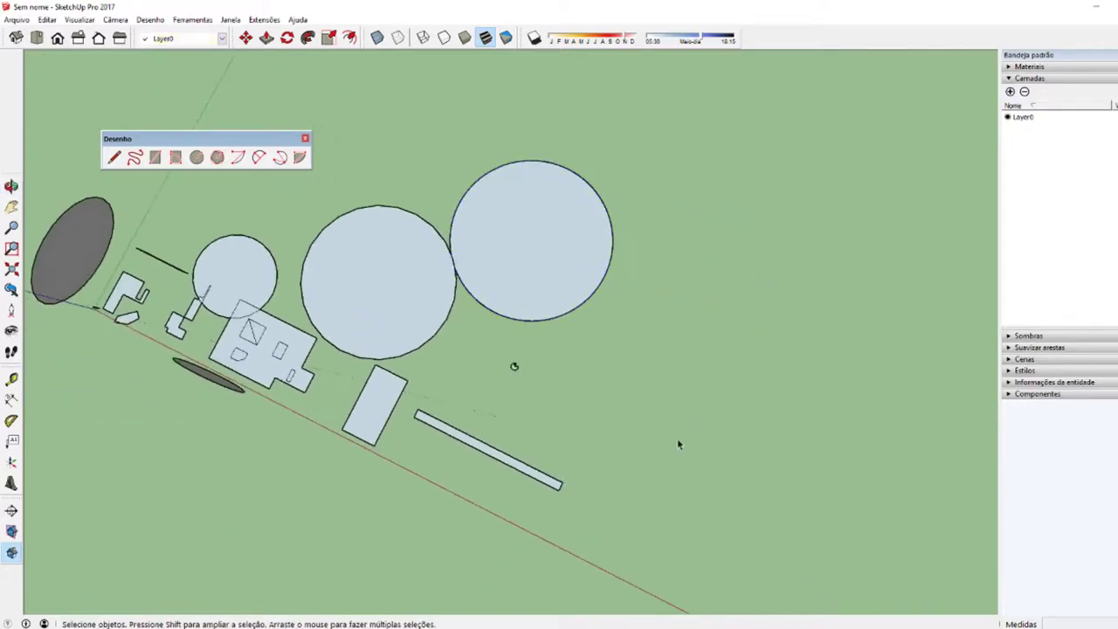
- Draw another 100-sided circle, undo the misplaced one, and redraw it larger on open ground
key("c")
left_click(679, 438)
left_click(741, 439)
key("space")
scroll(655, 453, "up", 2)
key("ctrl+z")
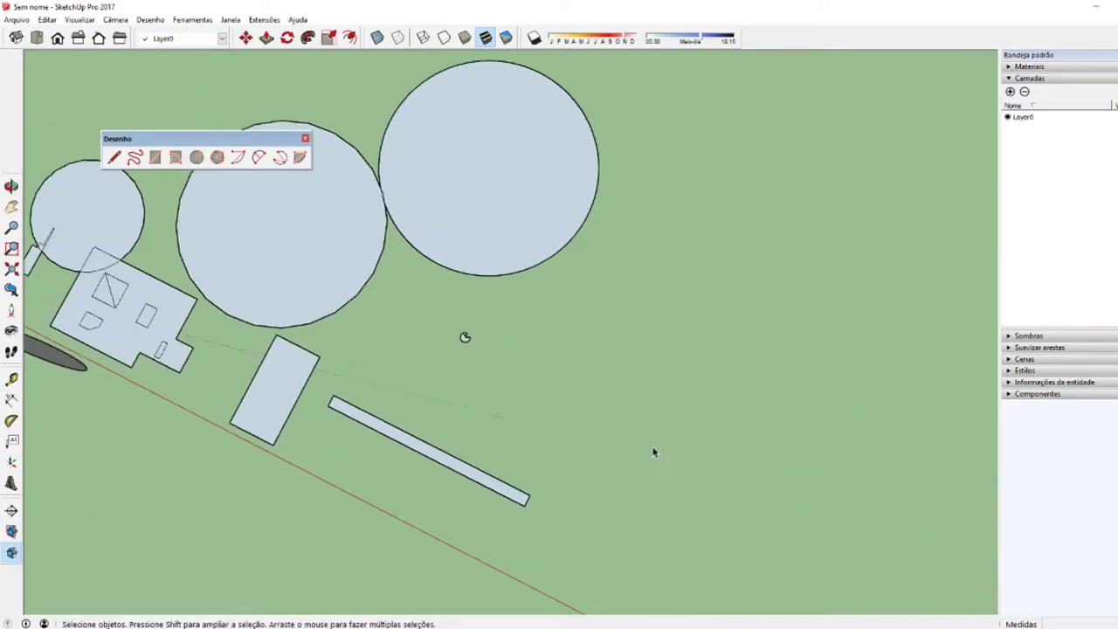
key("c")
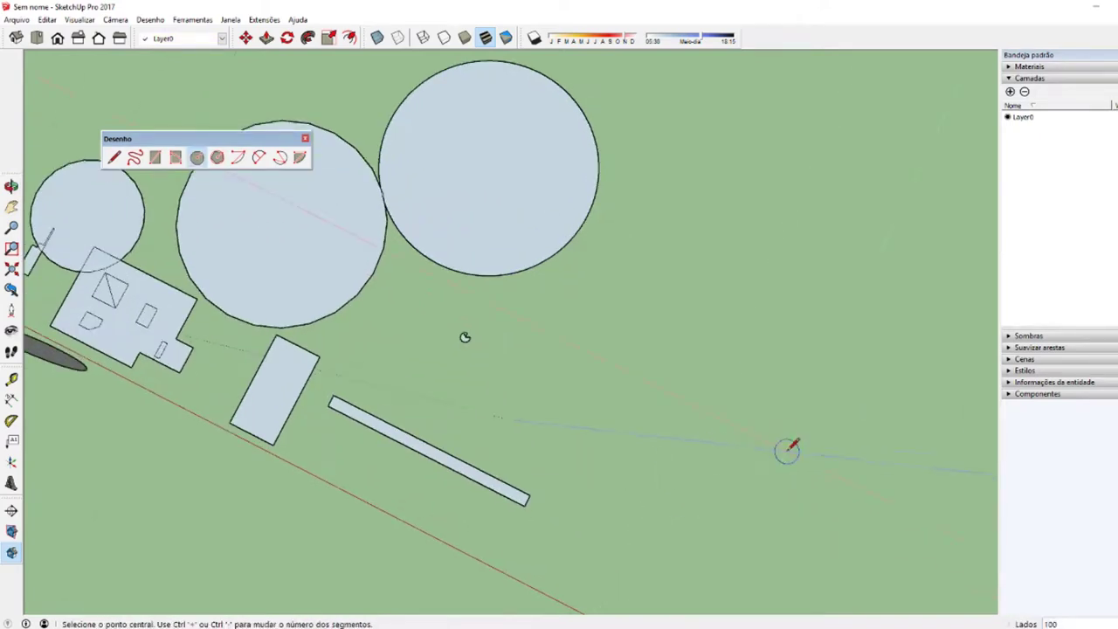
left_click(694, 402)
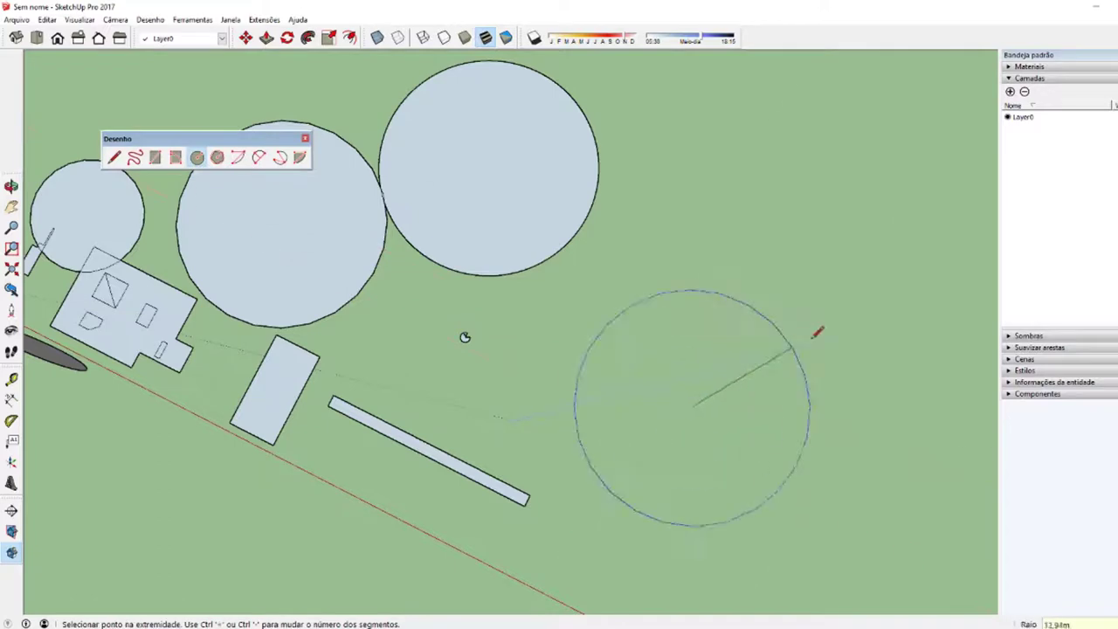
left_click(815, 331)
key("space")
mouse_move(649, 425)
middle_mouse_down()
mouse_move(576, 472)
mouse_move(718, 435)
middle_mouse_up()
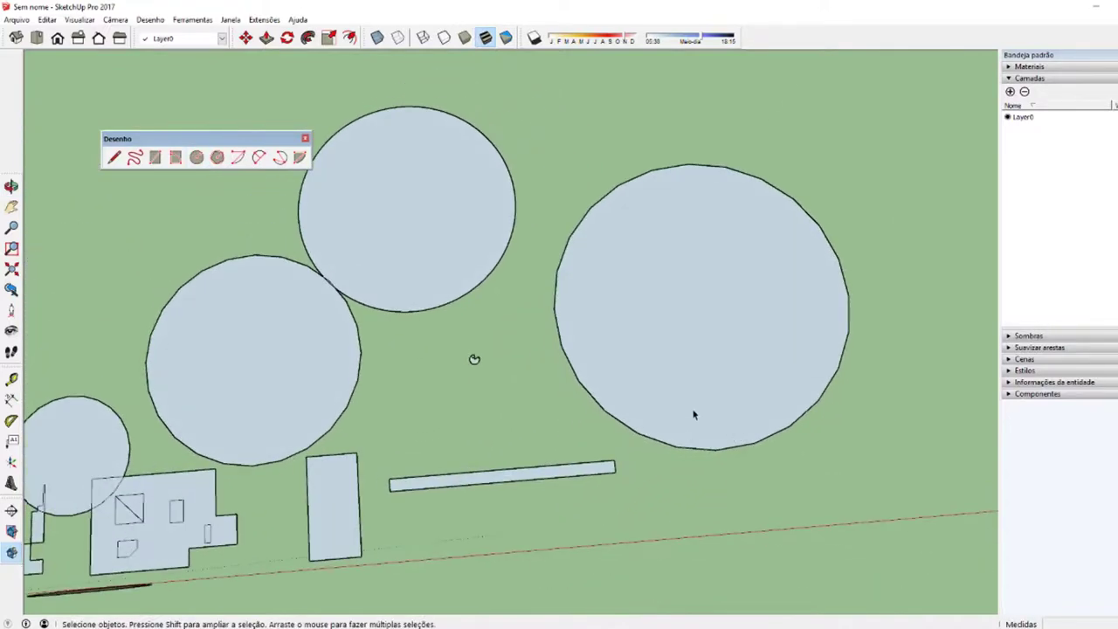
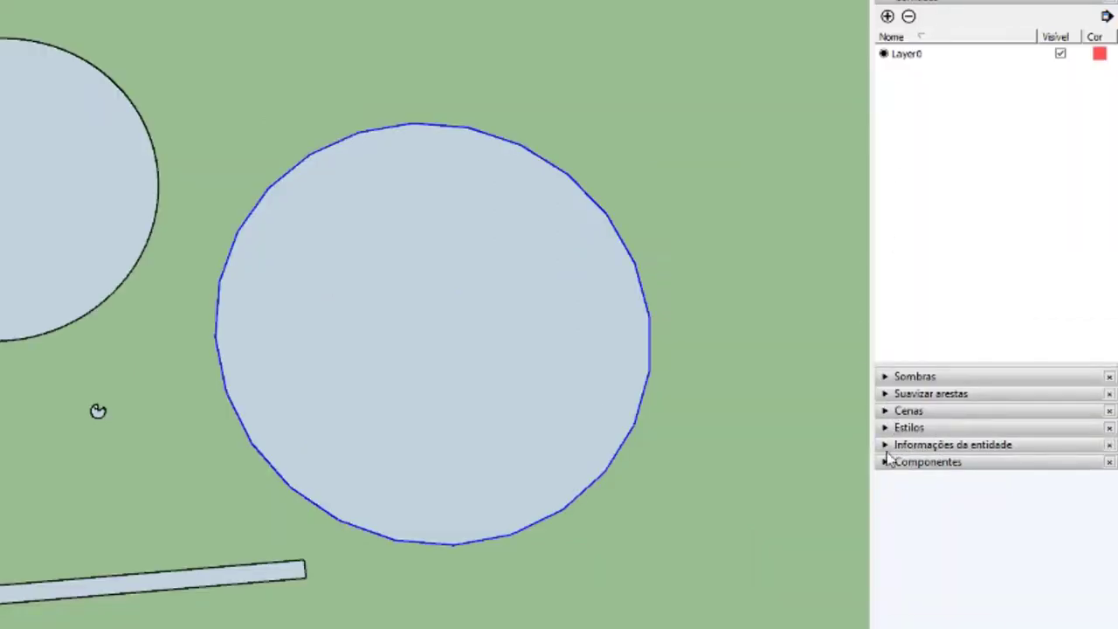
- Show the circle's Entity Info and enter 15 as its segment count
left_click(886, 445)
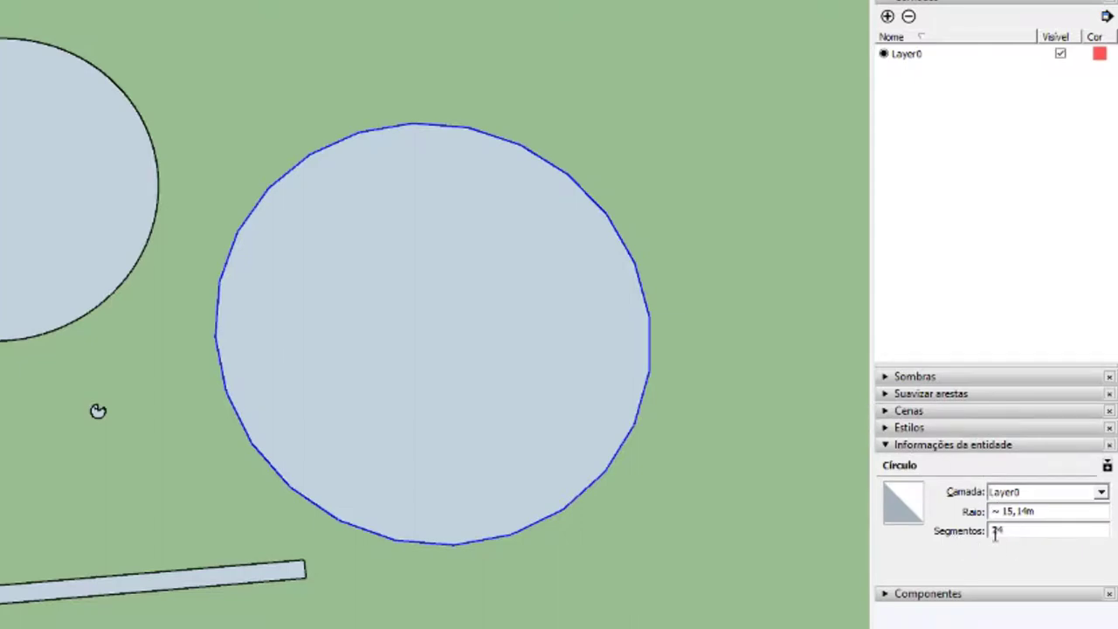
left_click_drag(1007, 530, 951, 534)
type("15")
key("Return")
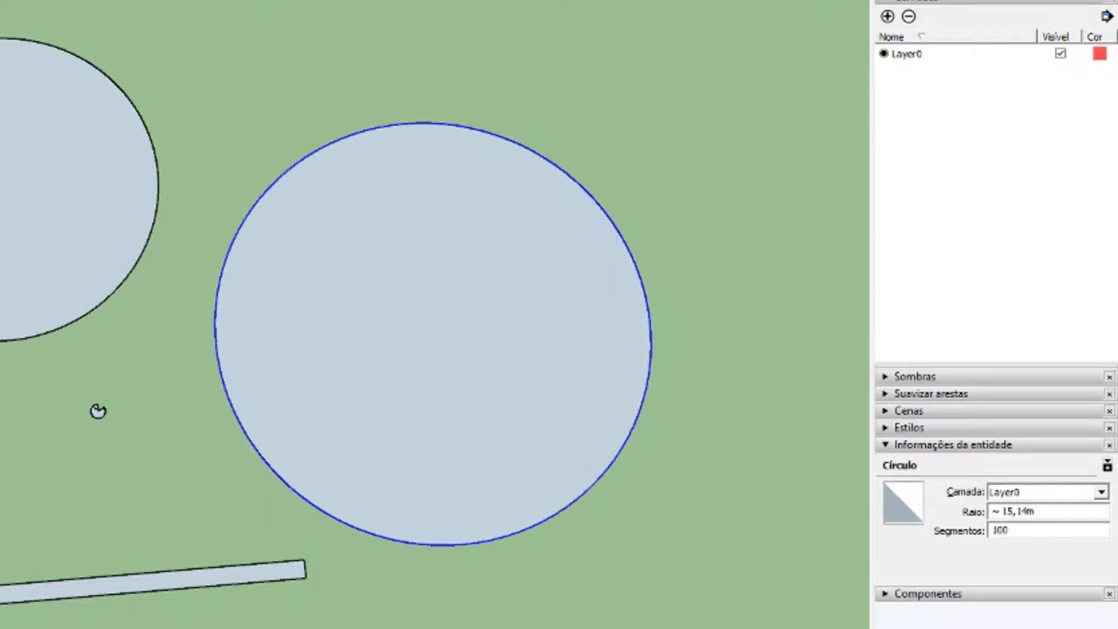
- Try 10 and then 3 segments on the circle to compare the results
scroll(524, 426, "up", 2)
scroll(699, 425, "up", 1)
scroll(699, 425, "down", 1)
left_click_drag(1045, 530, 951, 544)
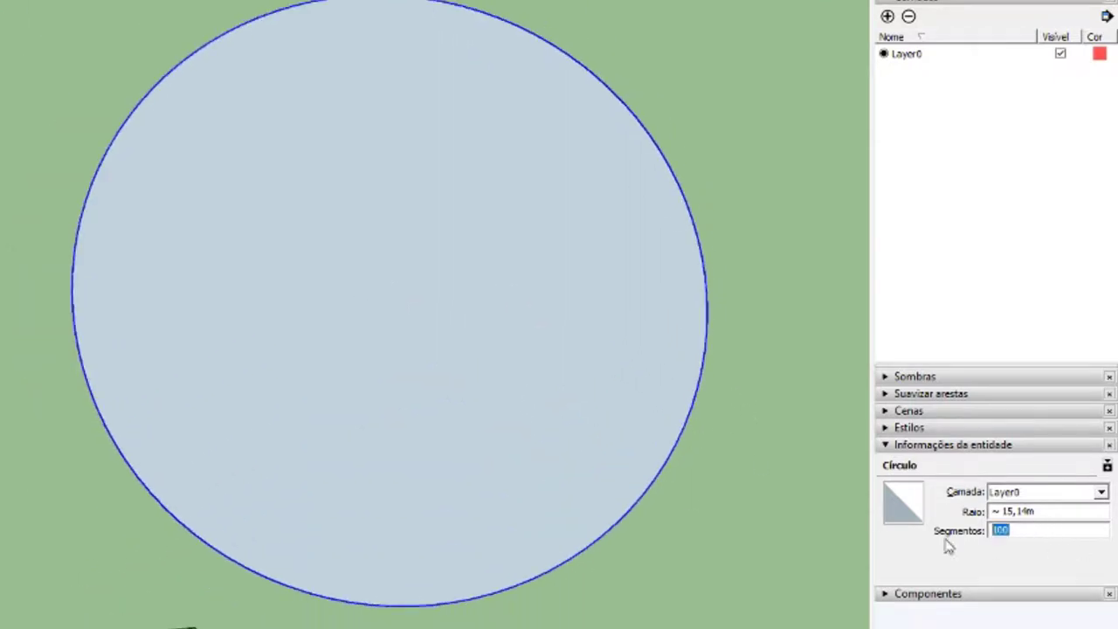
type("10")
key("Return")
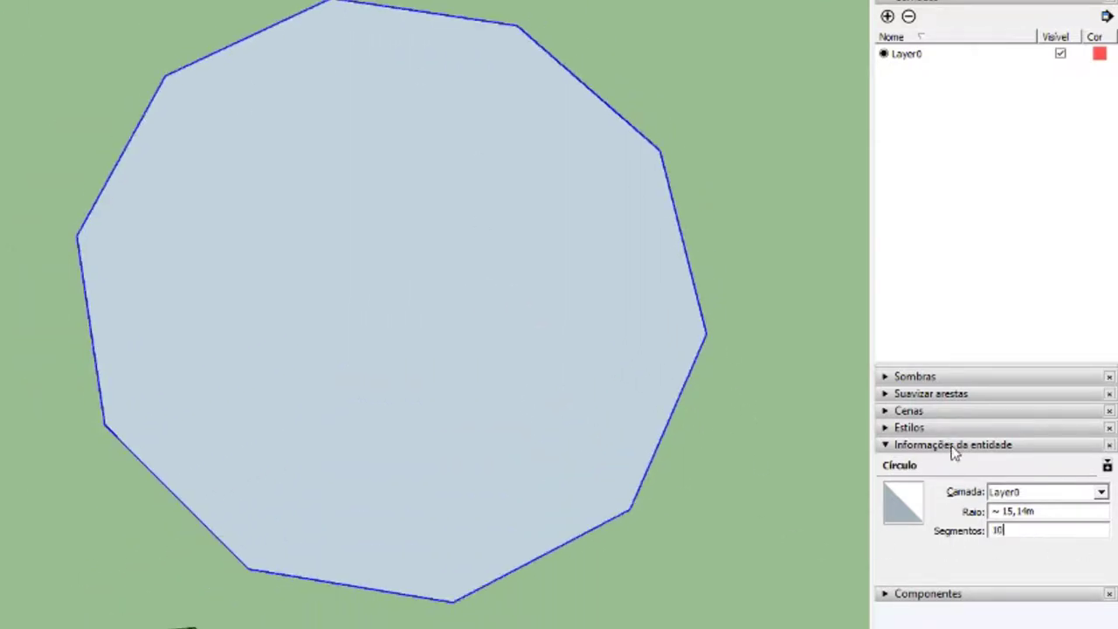
double_click(998, 530)
type("3")
key("Return")
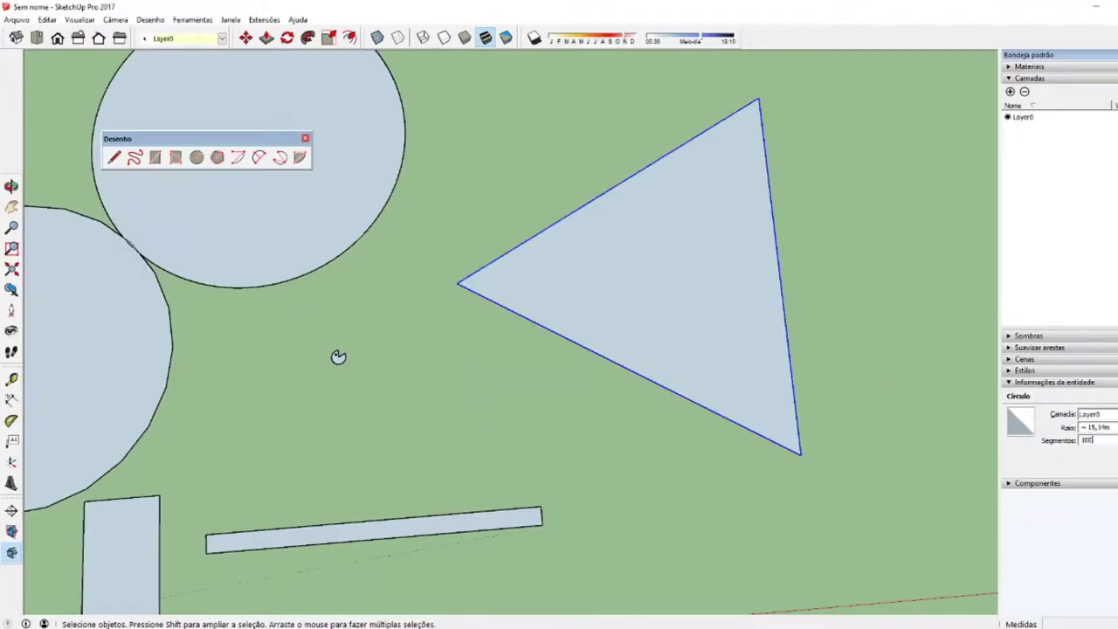
- Undo back to the smooth circle and orbit to a tilted perspective
key("Return")
scroll(474, 367, "down", 3)
mouse_move(475, 367)
middle_mouse_down()
mouse_move(577, 149)
mouse_move(729, 319)
middle_mouse_up()
scroll(709, 308, "up", 3)
scroll(708, 313, "up", 1)
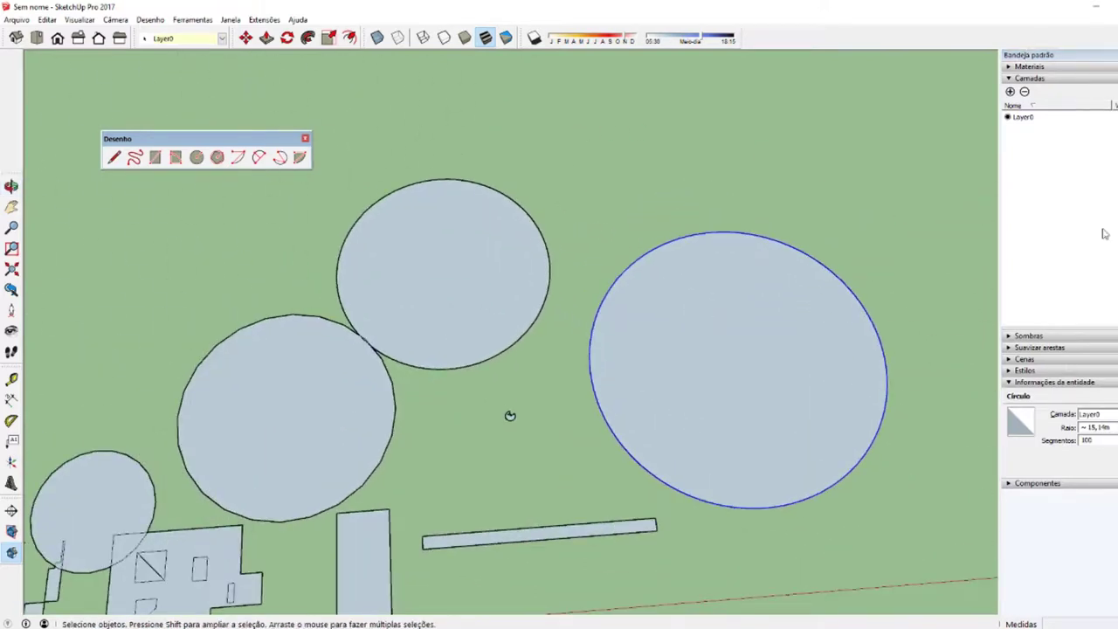
- Dock Informações da entidade in the side tray via Janela > Bandeja padrão
left_click(1111, 382)
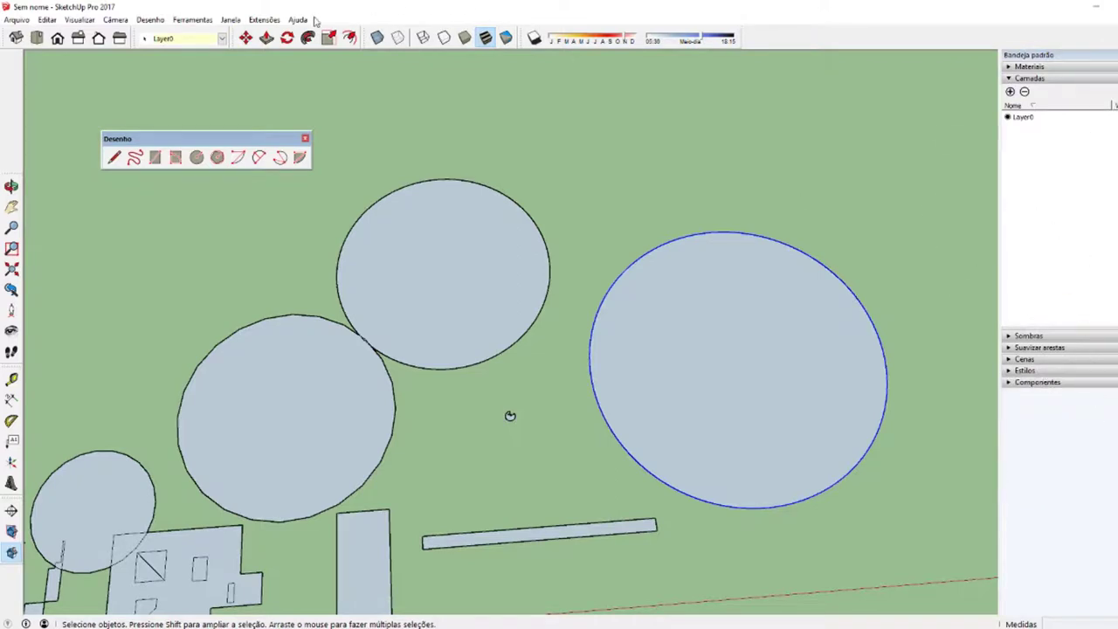
left_click(231, 20)
mouse_move(262, 33)
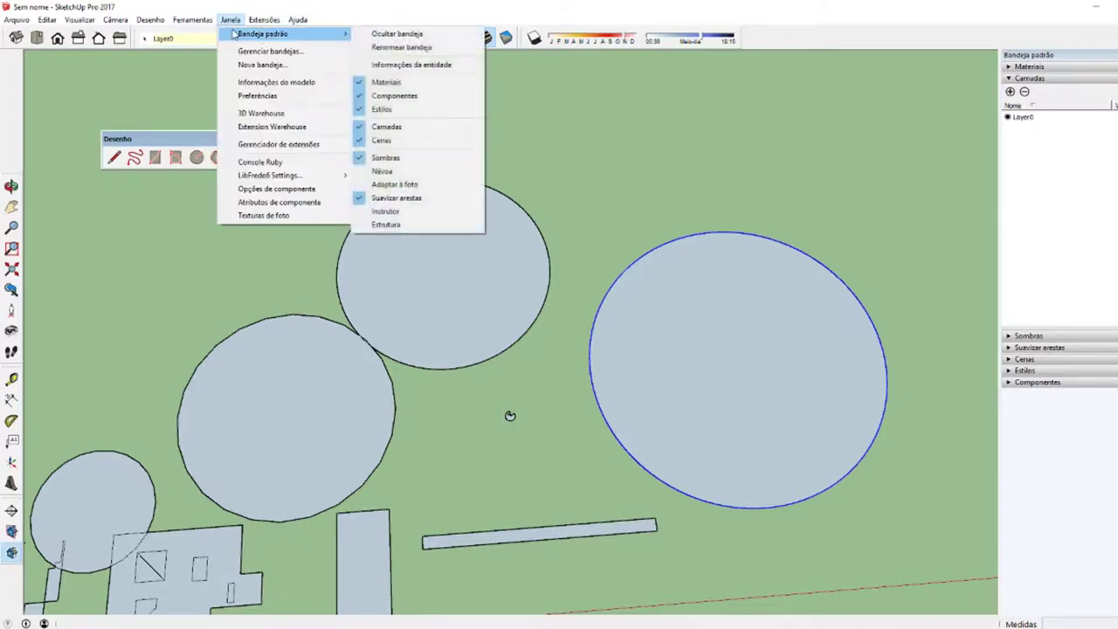
left_click(394, 68)
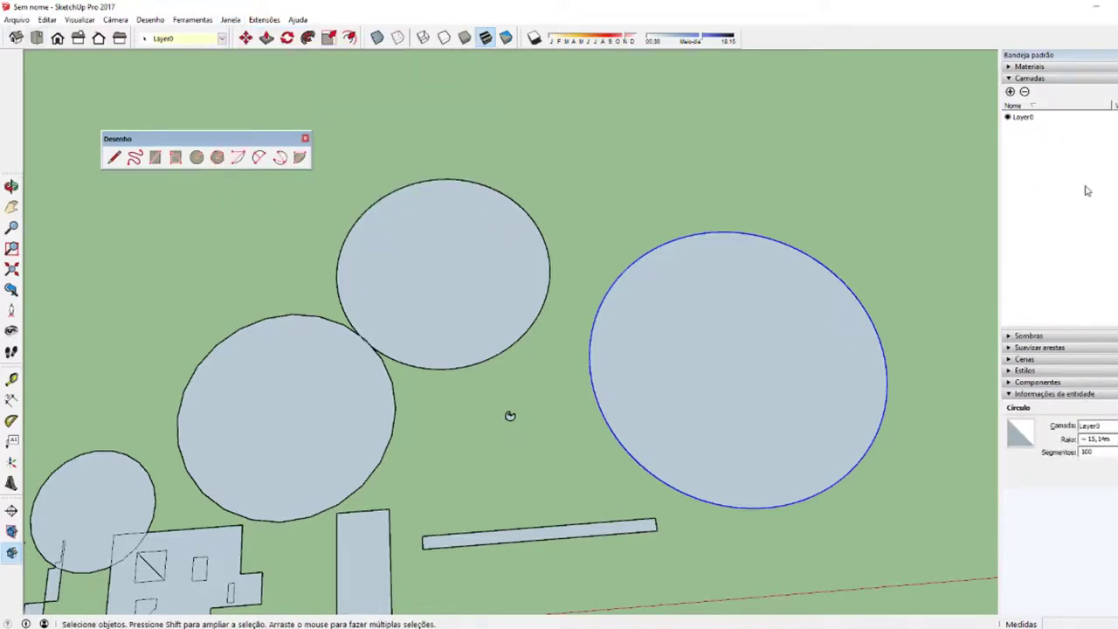
- Orbit the model until the red axis runs level
scroll(576, 262, "down", 3)
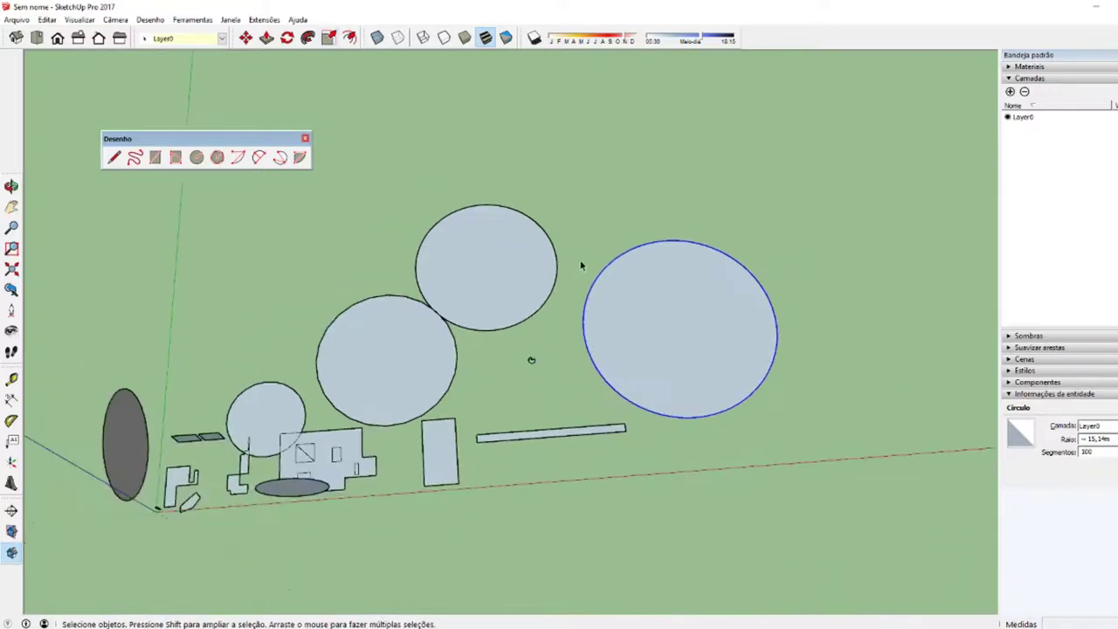
mouse_move(581, 264)
middle_mouse_down()
mouse_move(669, 358)
mouse_move(537, 427)
mouse_move(336, 365)
mouse_move(716, 407)
mouse_move(879, 489)
mouse_move(807, 335)
middle_mouse_up()
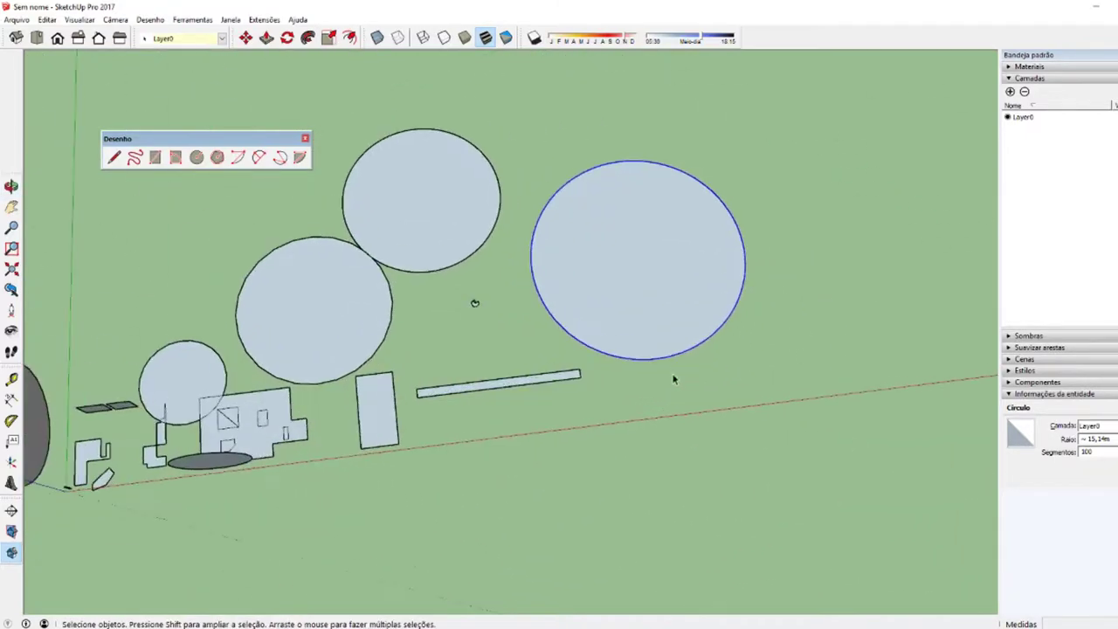
middle_click_drag(673, 380, 582, 424)
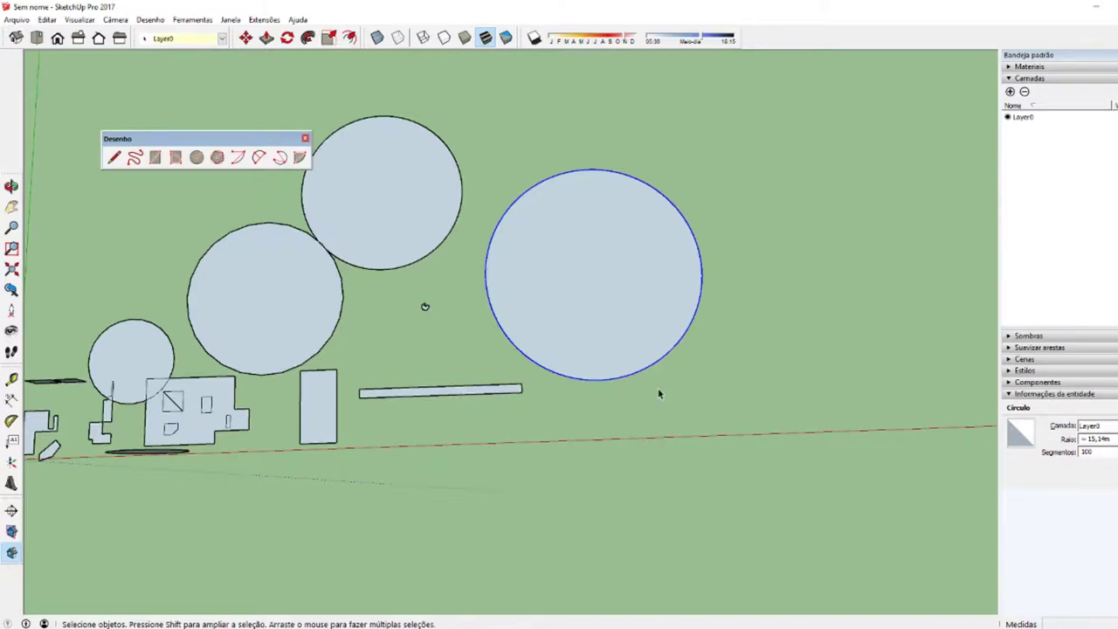
- Start lines on the ground right of the circle, then undo the unfinished line
key("l")
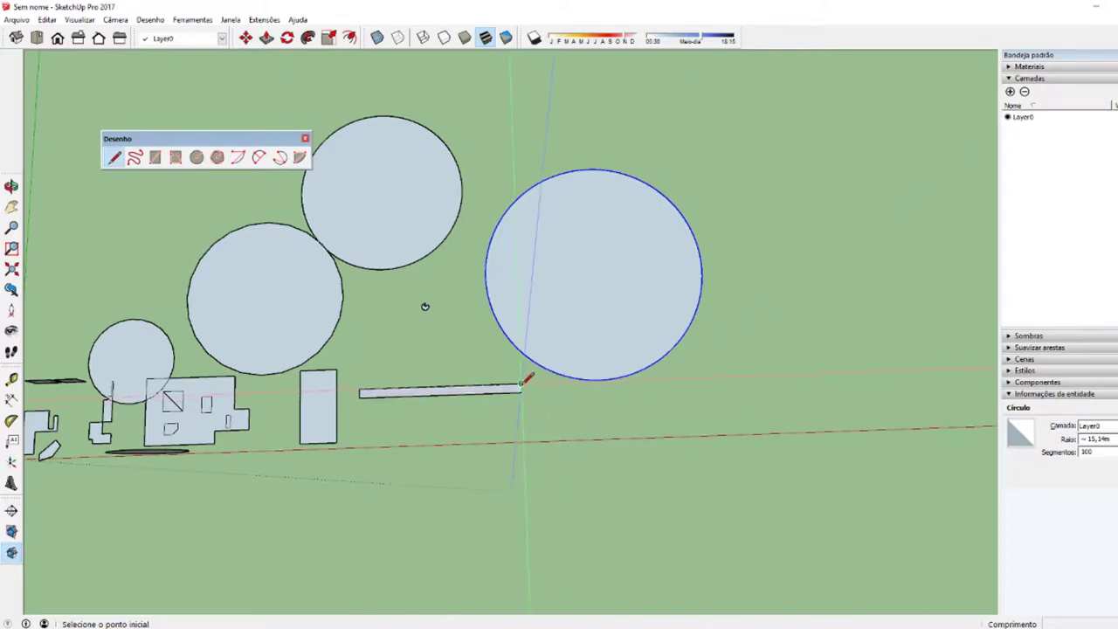
scroll(640, 378, "up", 3)
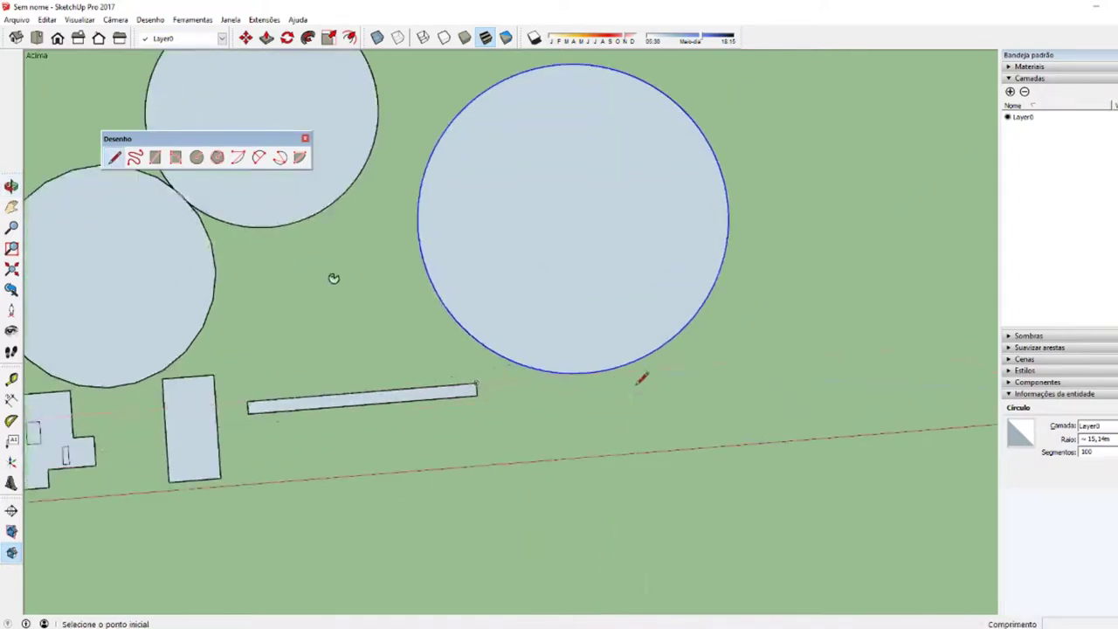
scroll(573, 385, "up", 2)
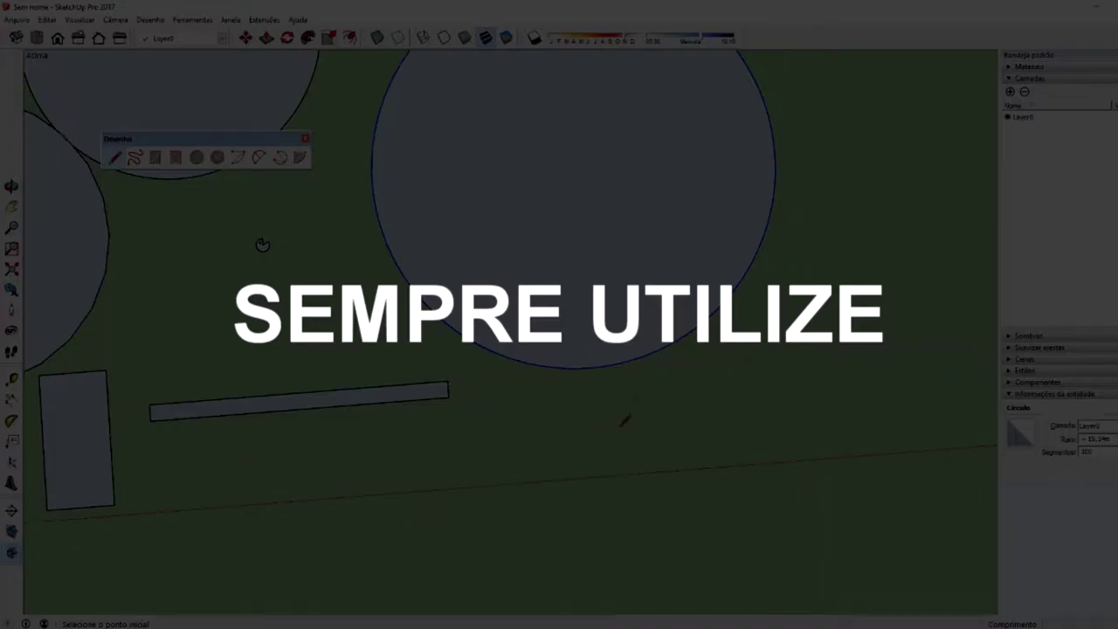
middle_click_drag(625, 420, 447, 434)
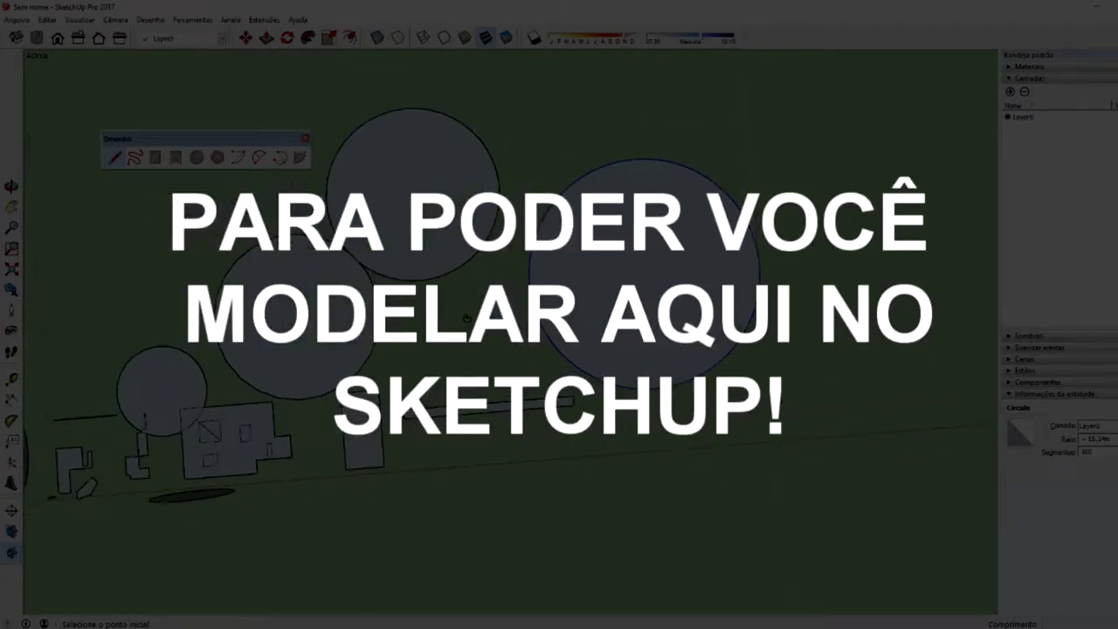
scroll(883, 415, "up", 3)
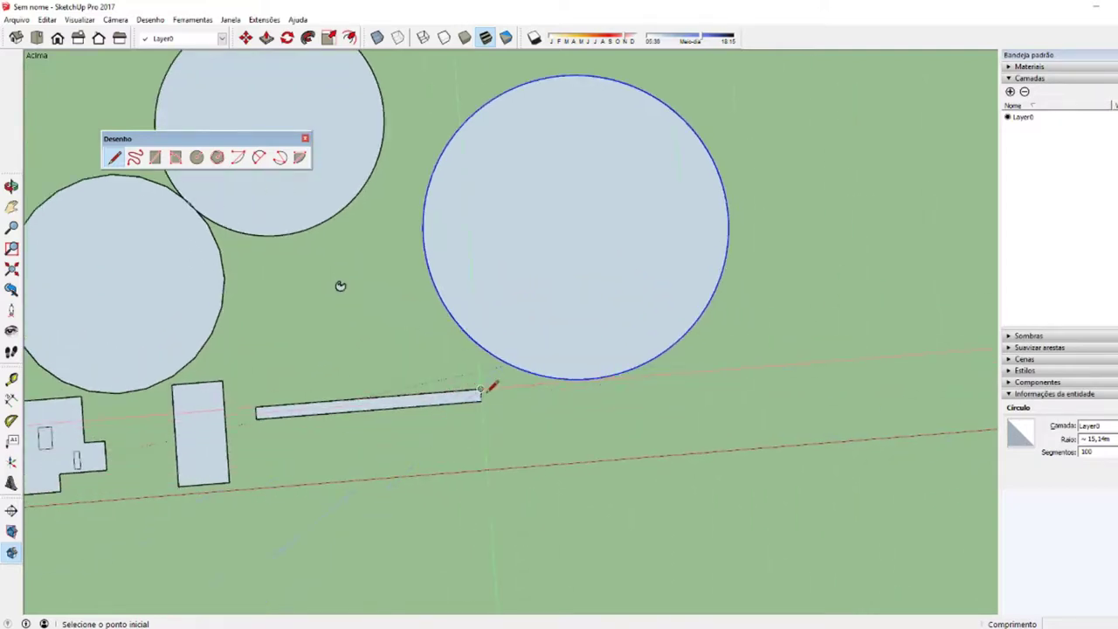
left_click(798, 357)
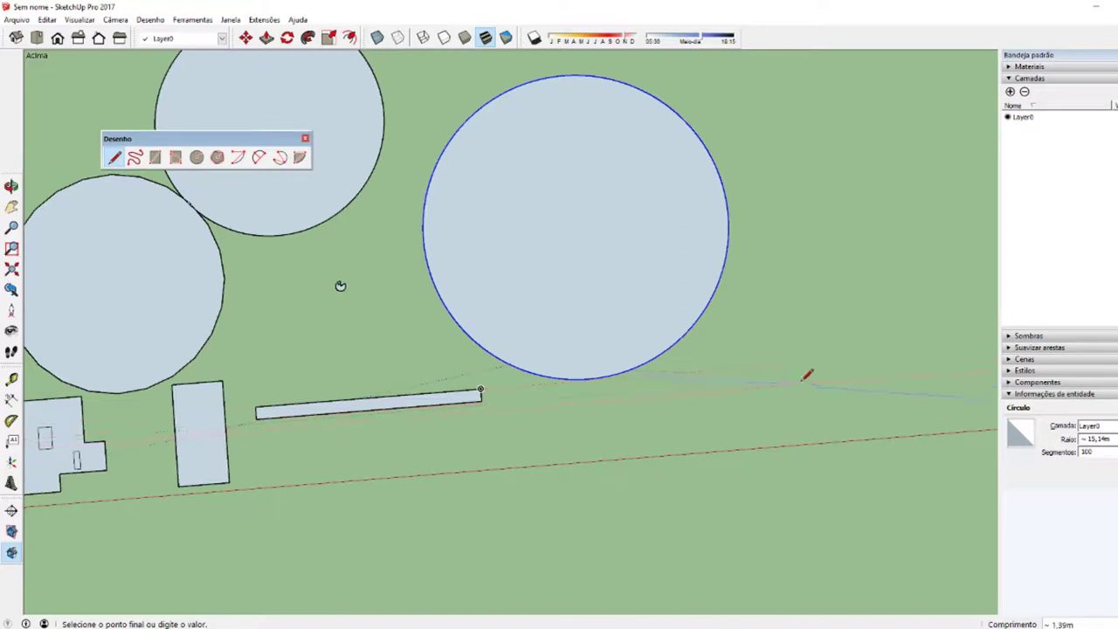
left_click(481, 400)
left_click(797, 376)
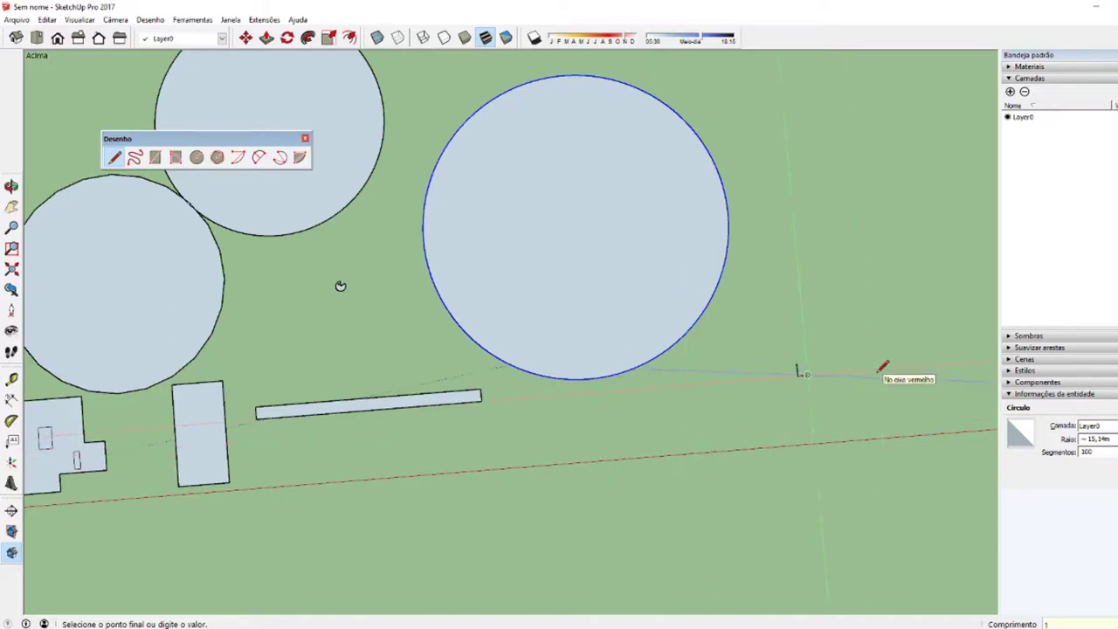
scroll(860, 370, "up", 1)
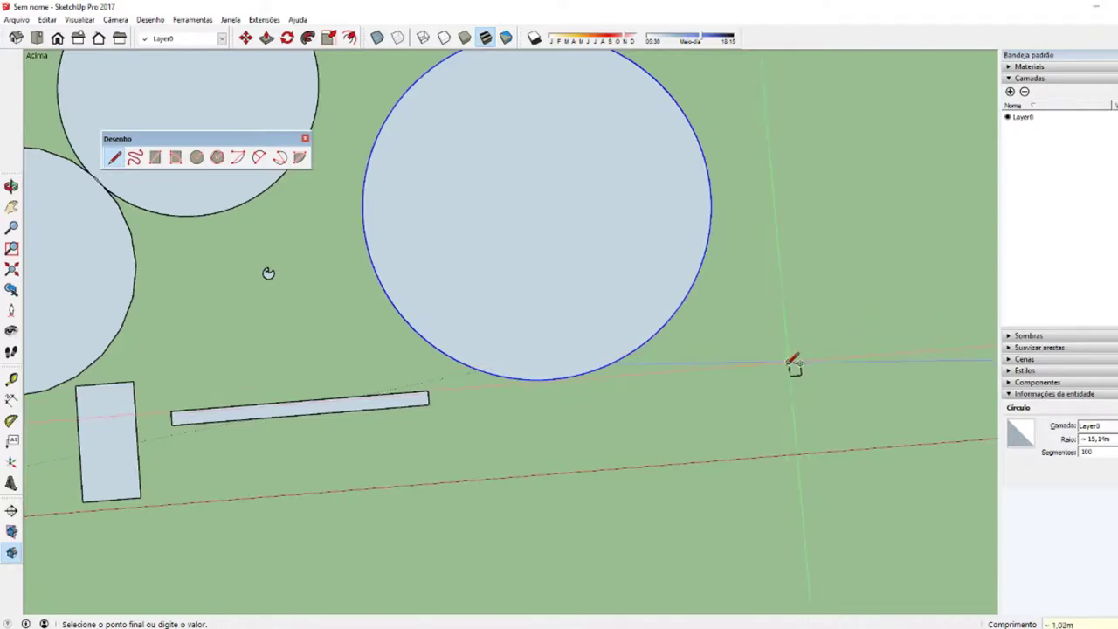
scroll(792, 365, "up", 2)
scroll(795, 360, "up", 2)
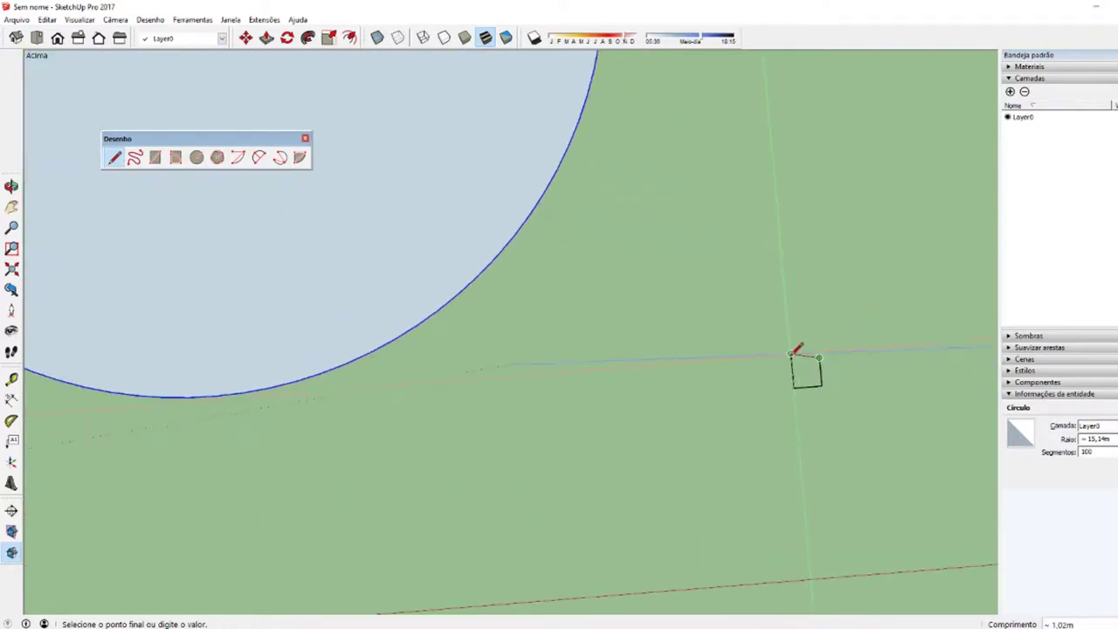
scroll(792, 358, "down", 1)
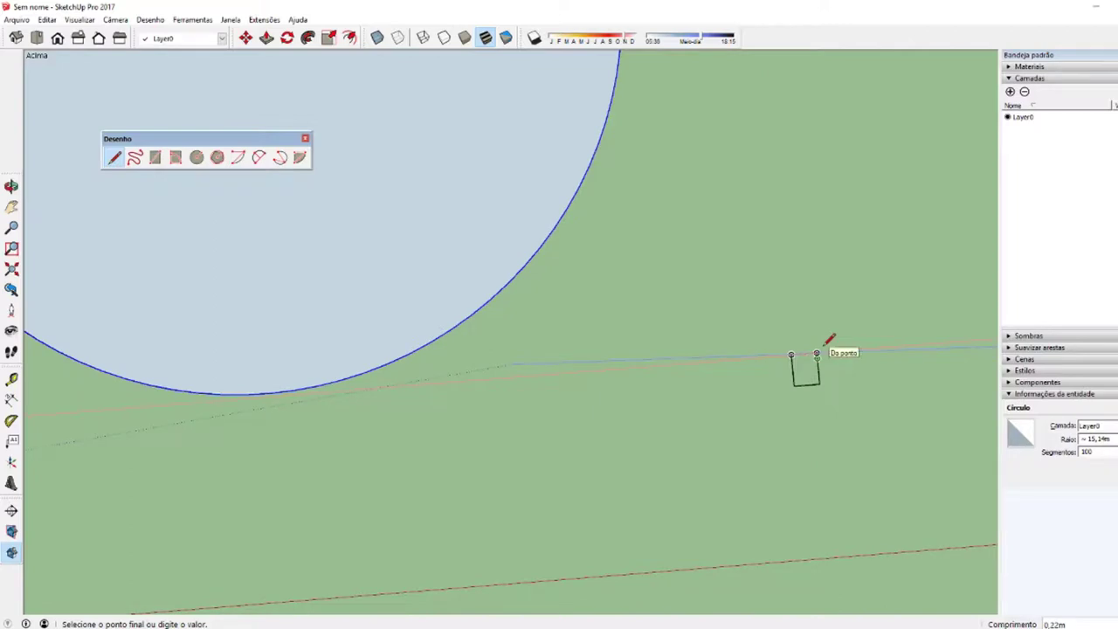
key("ctrl+z")
- Close the small square face with edges from its corner, then orbit out
left_click(819, 383)
left_click(818, 354)
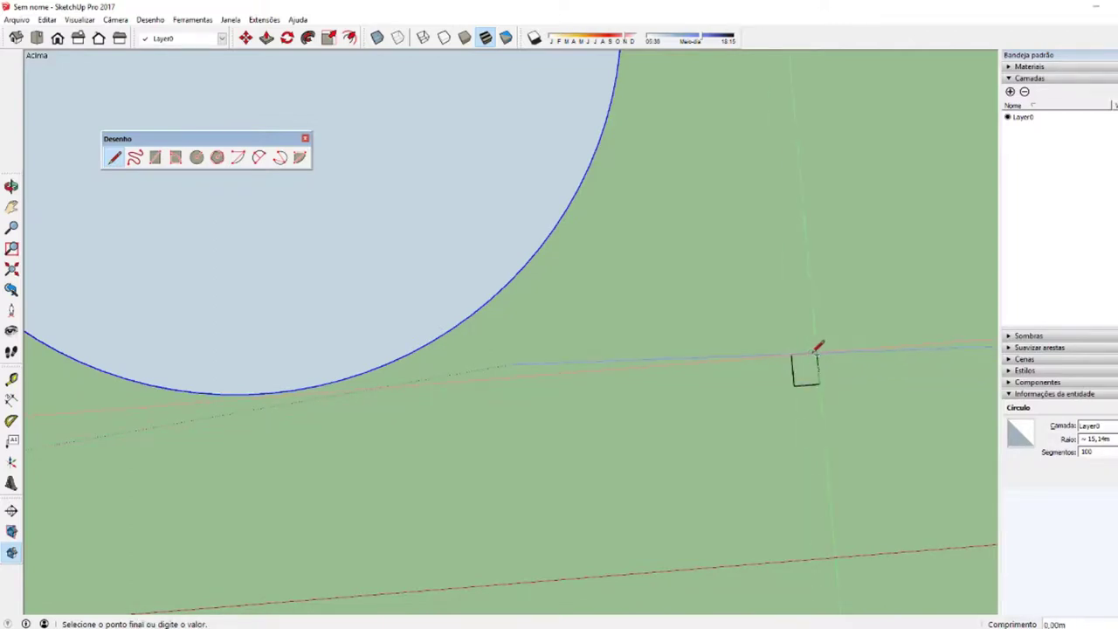
left_click(791, 356)
scroll(795, 382, "down", 2)
scroll(802, 373, "down", 2)
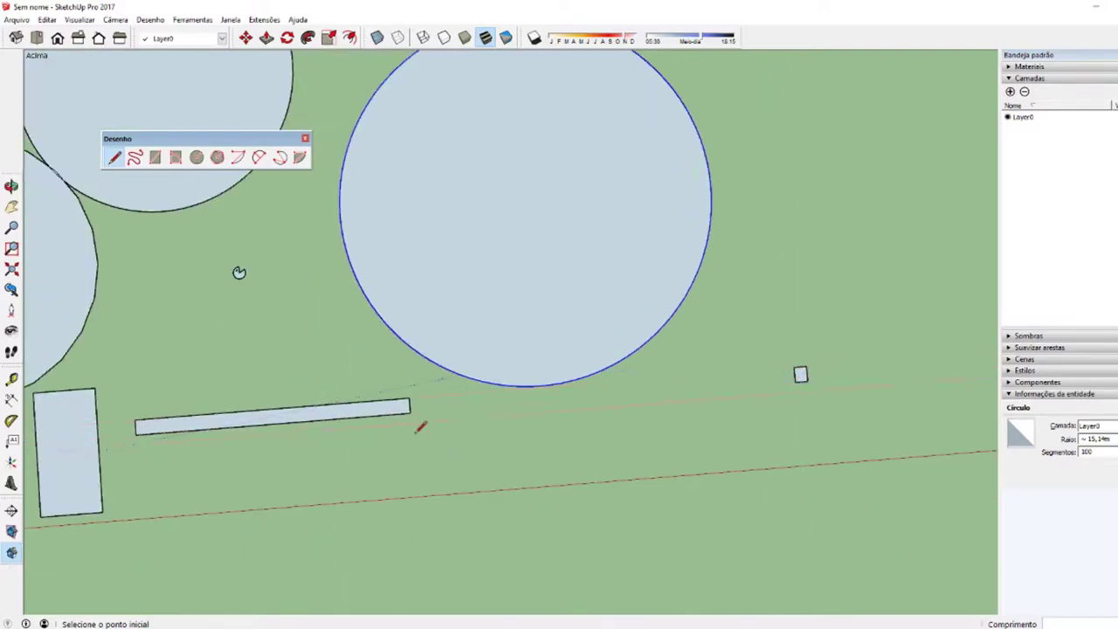
middle_click_drag(421, 426, 459, 422)
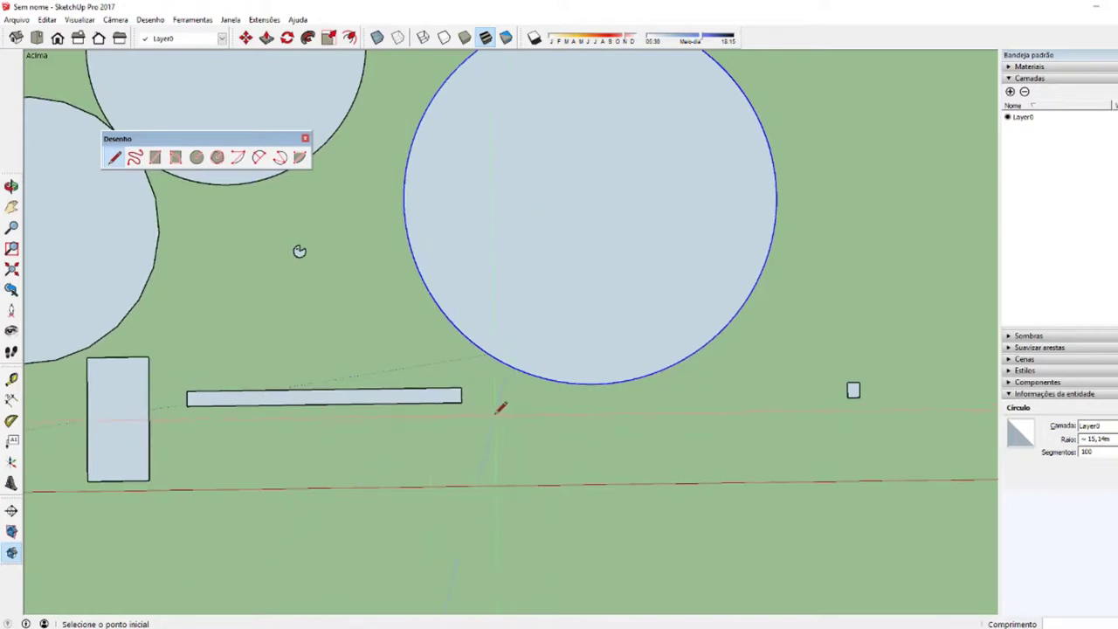
- Measure the thin bar's width with the Tape Measure, reading 1,22m
key("t")
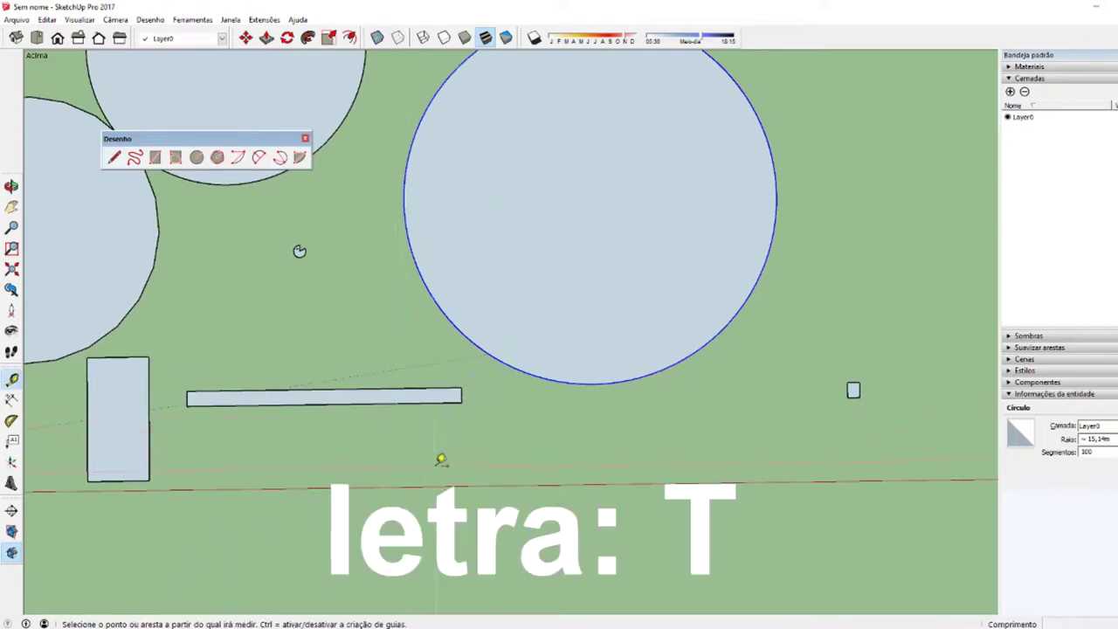
scroll(322, 428, "up", 1)
scroll(321, 428, "up", 2)
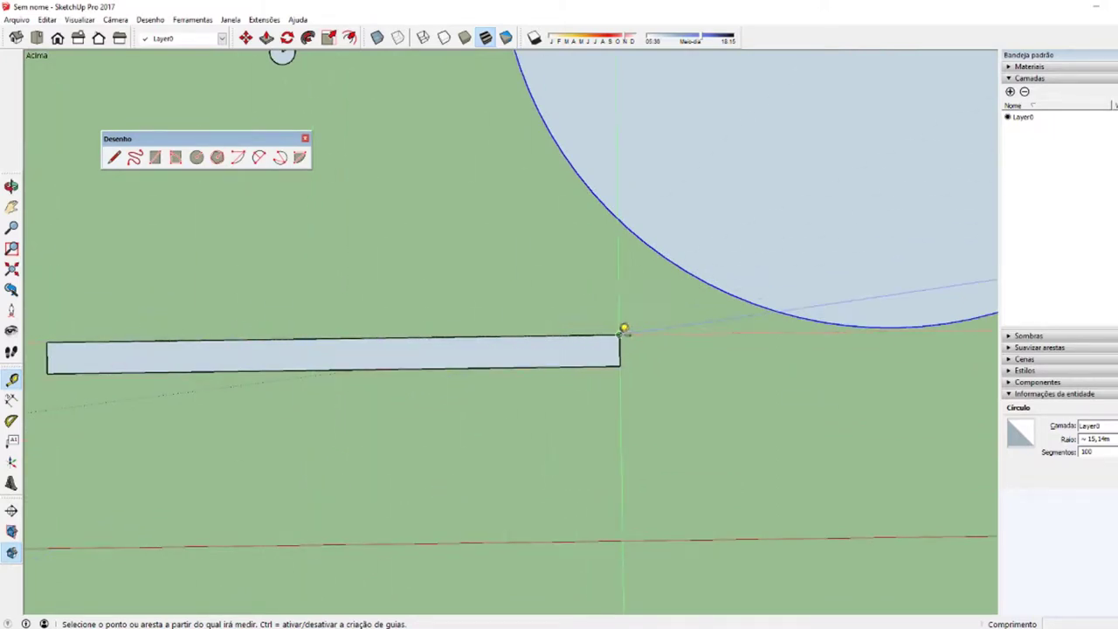
left_click(623, 330)
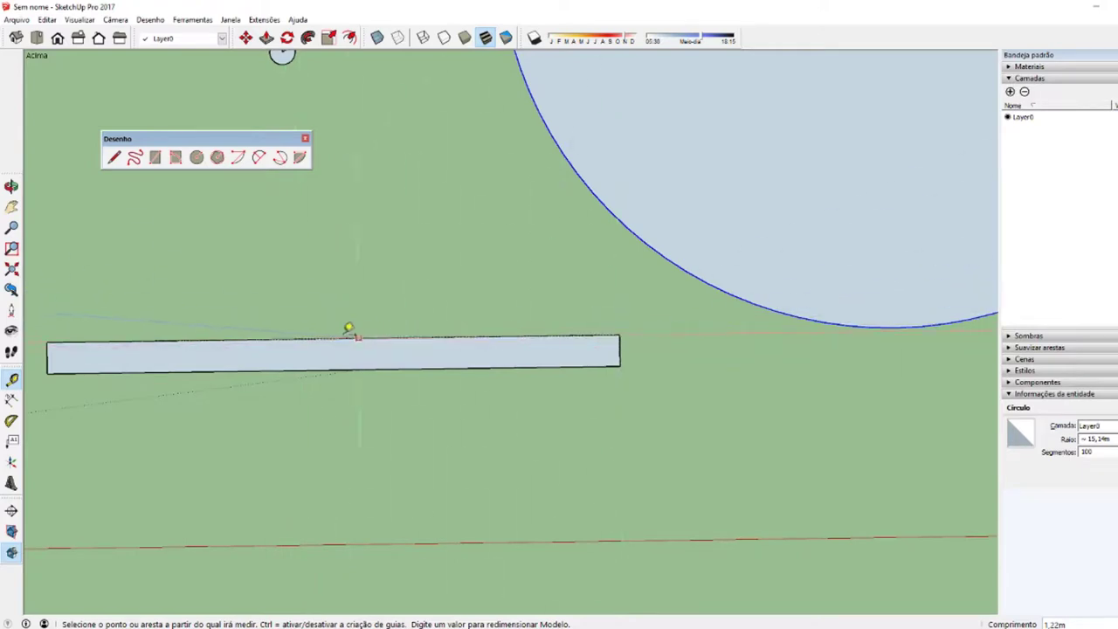
left_click(365, 337)
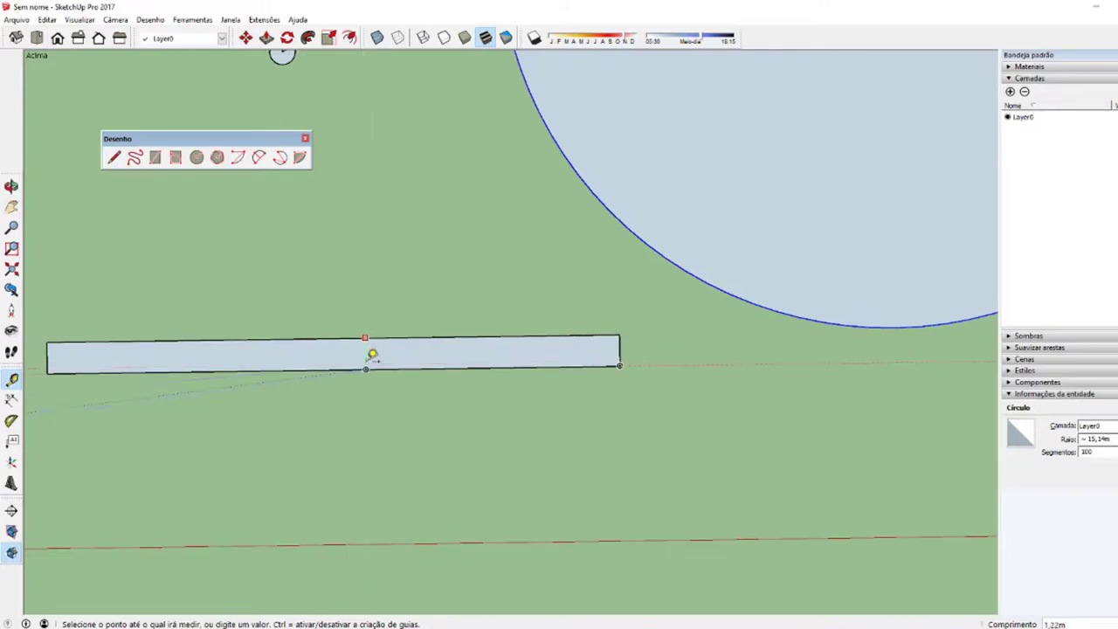
left_click(380, 358)
- Zoom out and pan to bring the open ground on the right into view
scroll(531, 382, "down", 1)
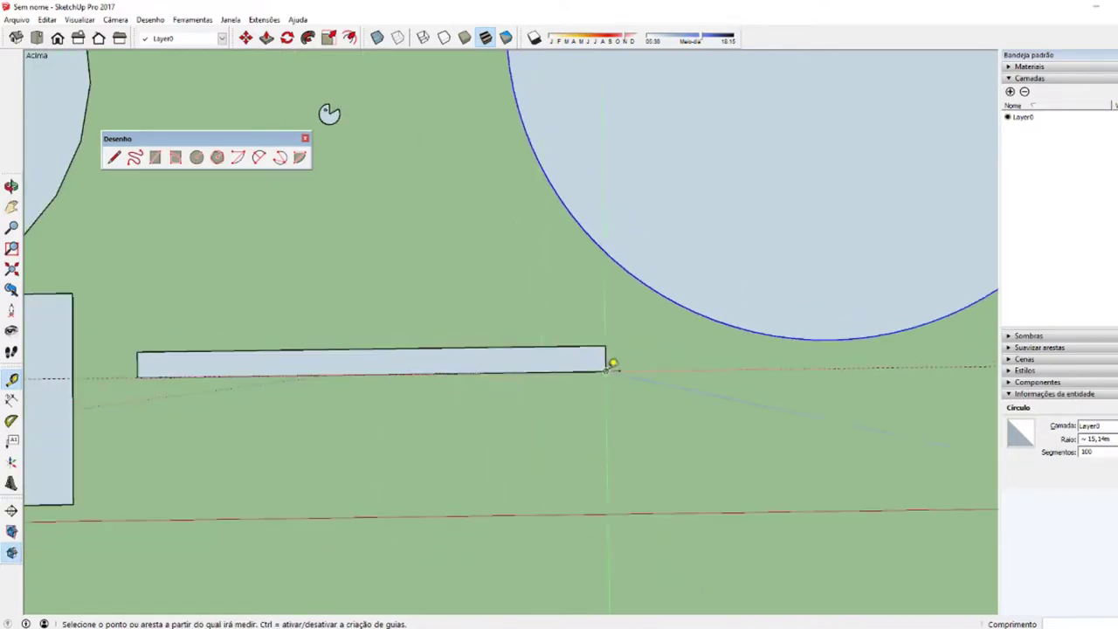
scroll(821, 365, "down", 1)
scroll(539, 399, "down", 1)
scroll(527, 399, "down", 2)
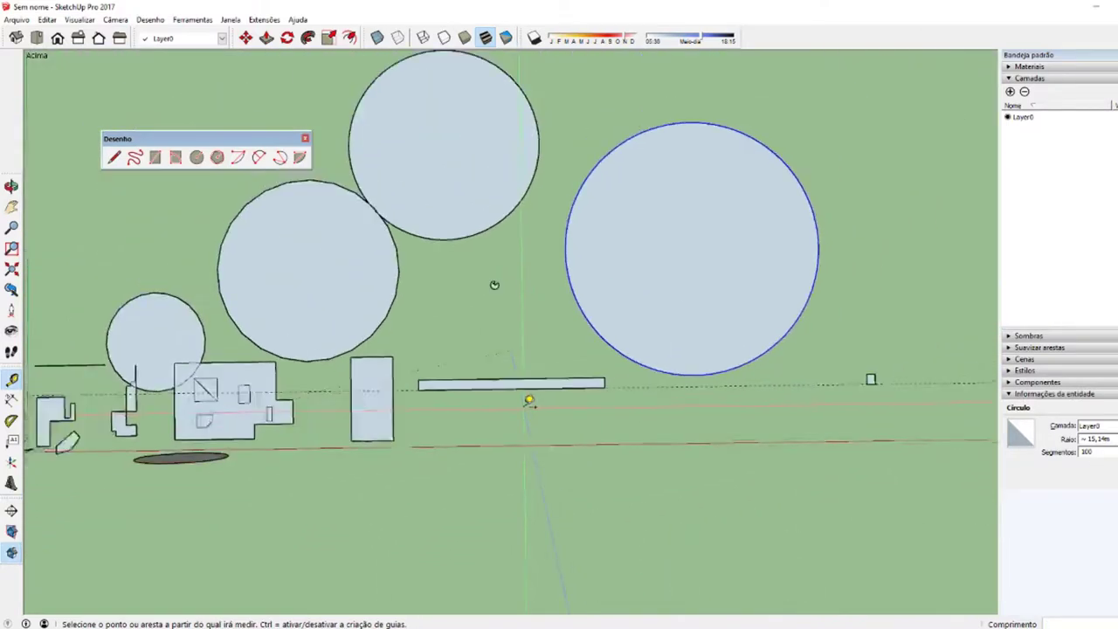
scroll(527, 400, "down", 1)
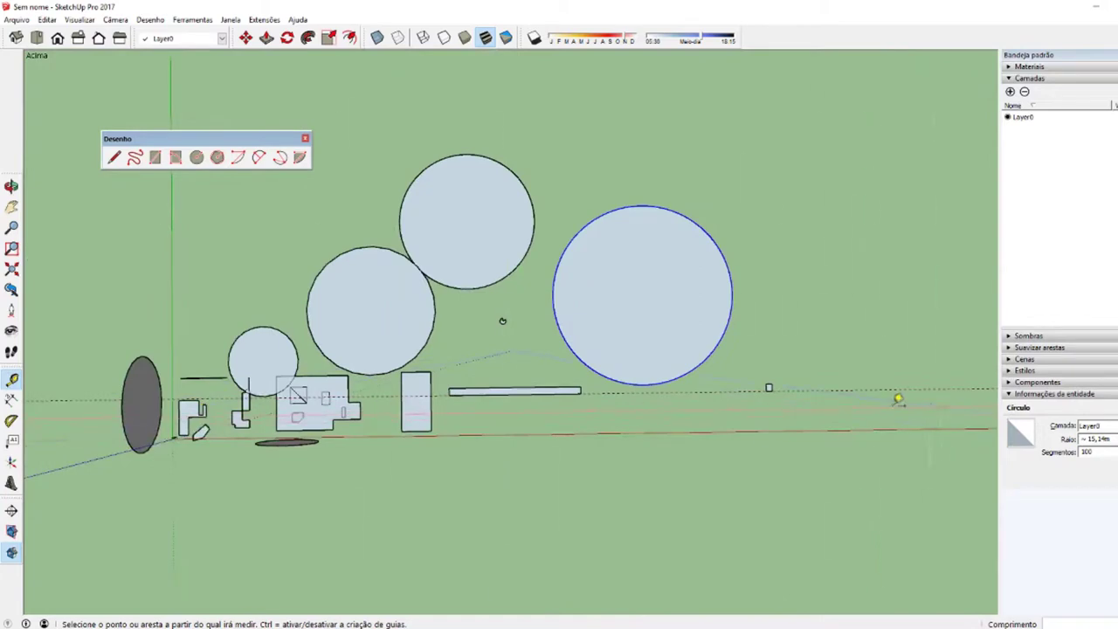
scroll(756, 393, "up", 1)
scroll(746, 390, "up", 1)
middle_click_drag(746, 390, 569, 390, "shift")
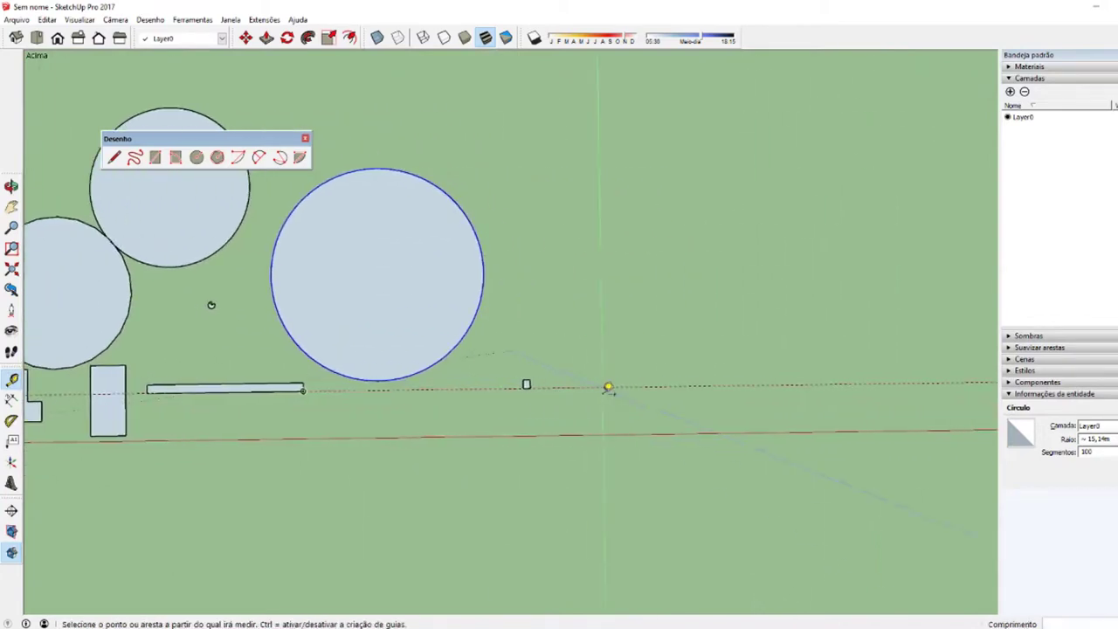
- Draw a small closed square face on the ground with four corner clicks
key("l")
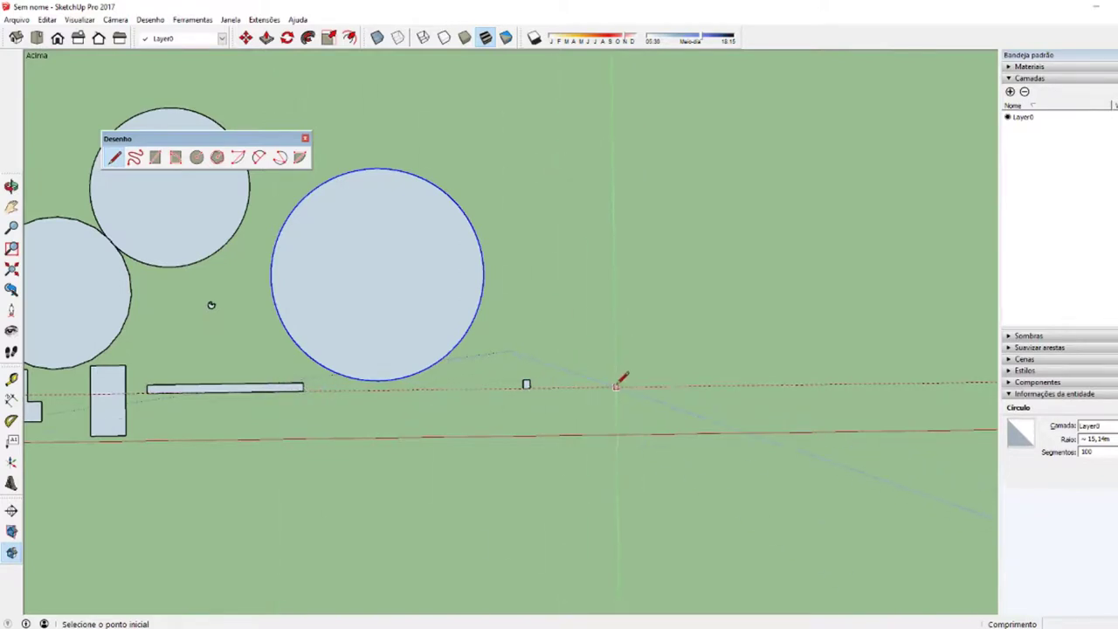
left_click(619, 386)
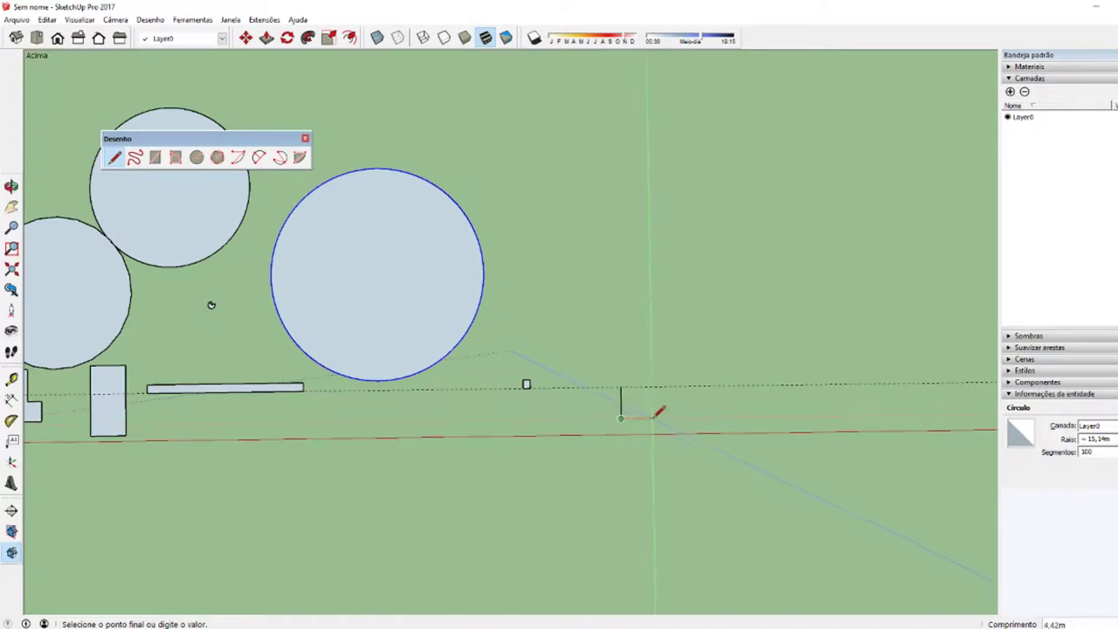
left_click(620, 418)
left_click(652, 417)
left_click(652, 386)
left_click(621, 386)
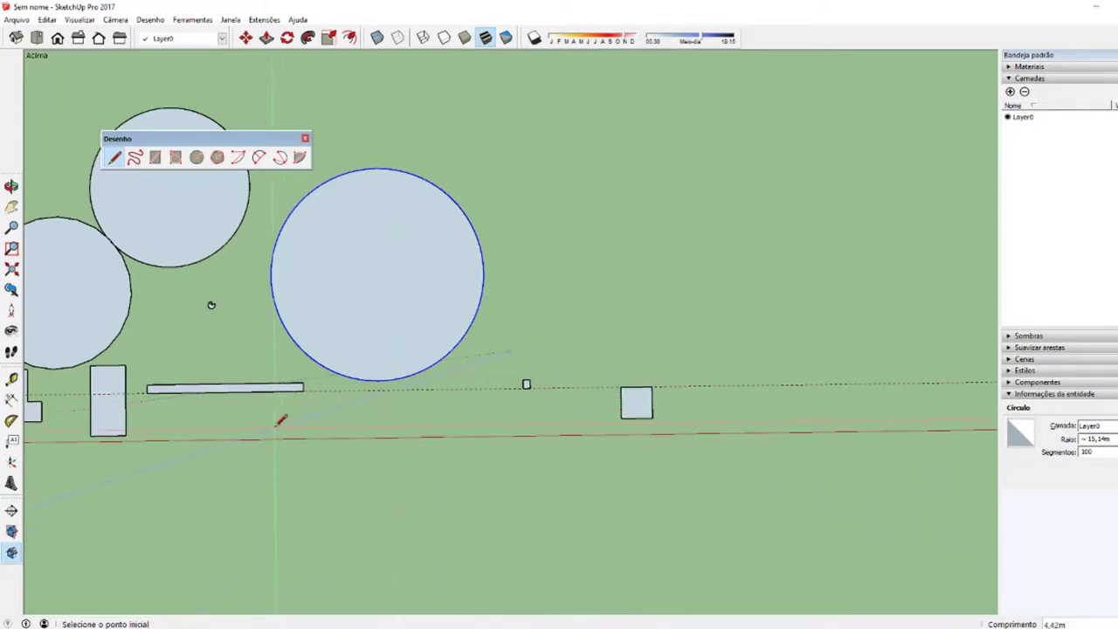
- Begin pulling a Tape Measure guide off the long bar's edge
scroll(260, 408, "up", 3)
key("t")
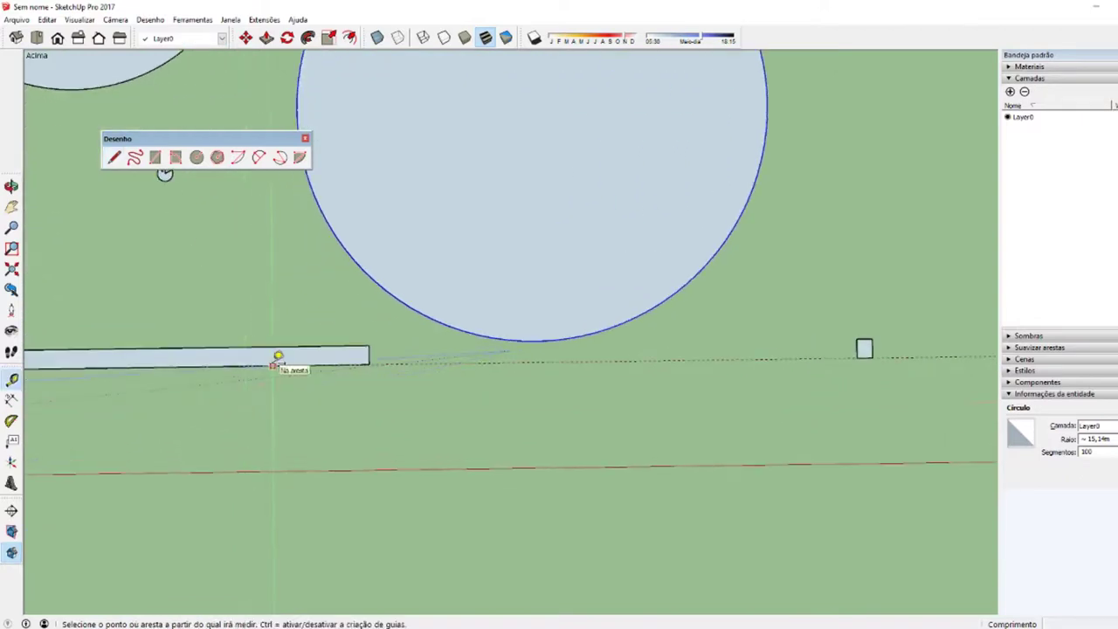
left_click(276, 358)
type("2")
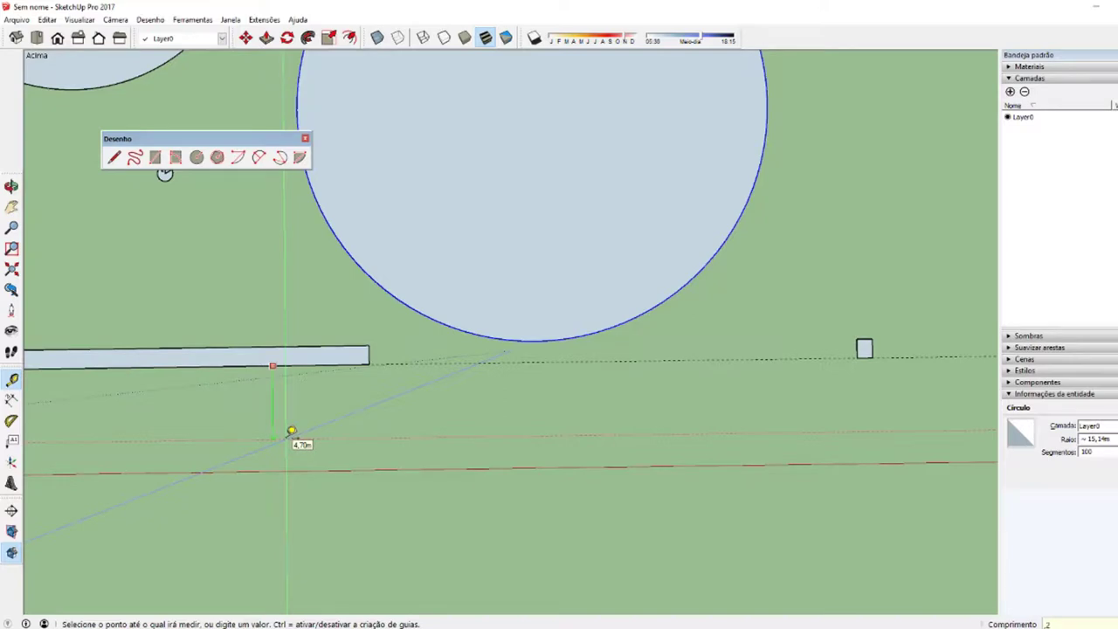
- Place the guide line offset from the long bar so it runs past both squares
left_click(291, 431)
scroll(315, 367, "up", 2)
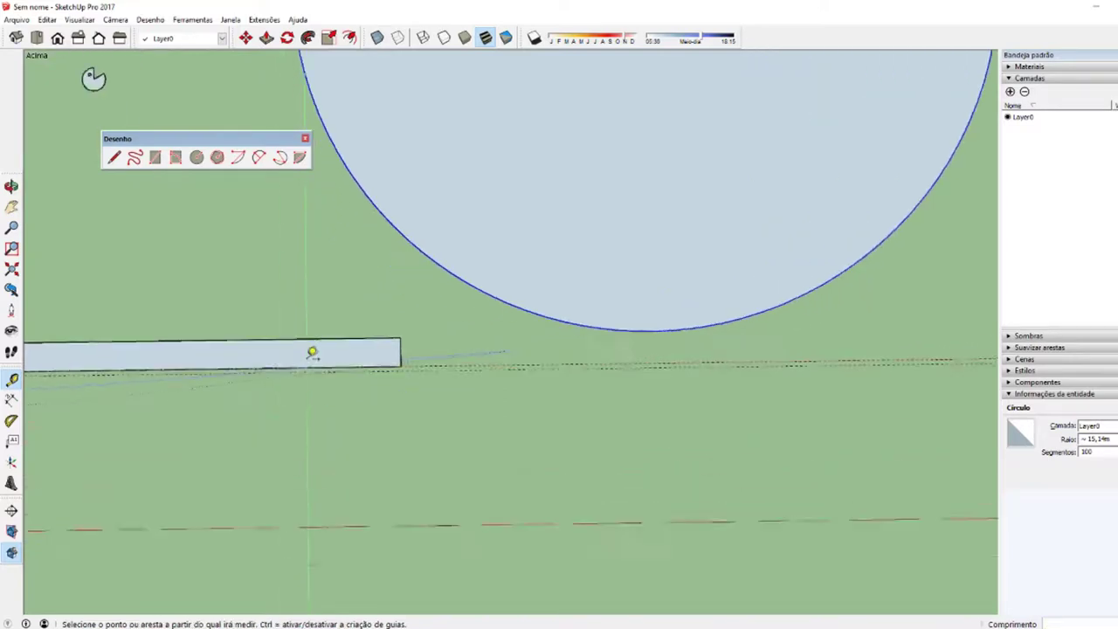
scroll(436, 358, "up", 3)
scroll(412, 367, "down", 1)
scroll(412, 368, "down", 3)
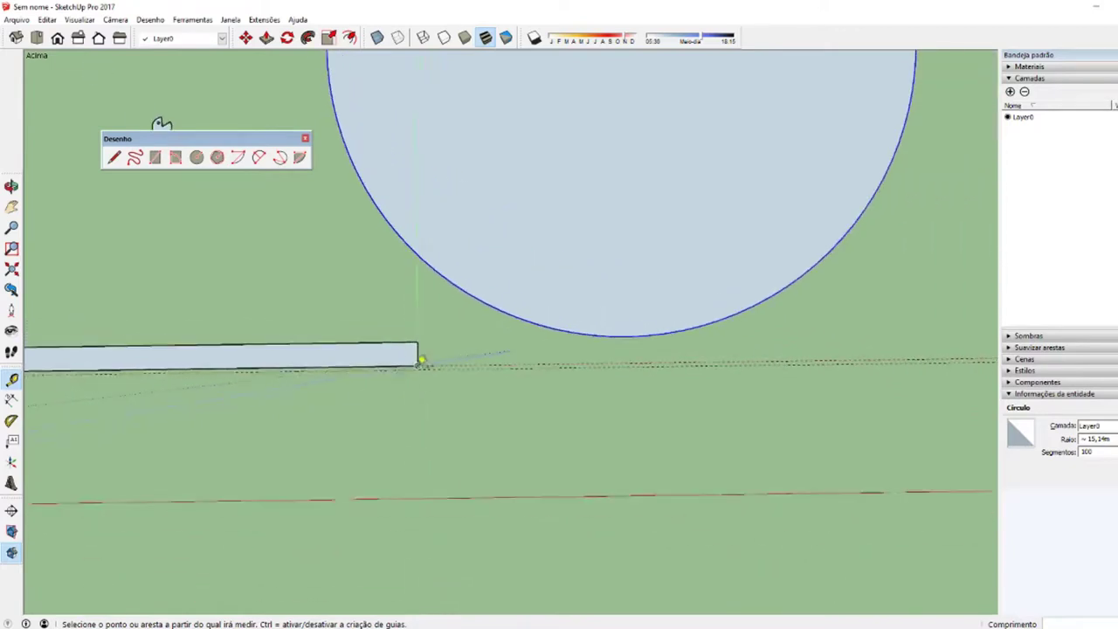
scroll(569, 374, "down", 1)
scroll(911, 345, "down", 1)
scroll(834, 356, "up", 3)
scroll(834, 356, "up", 2)
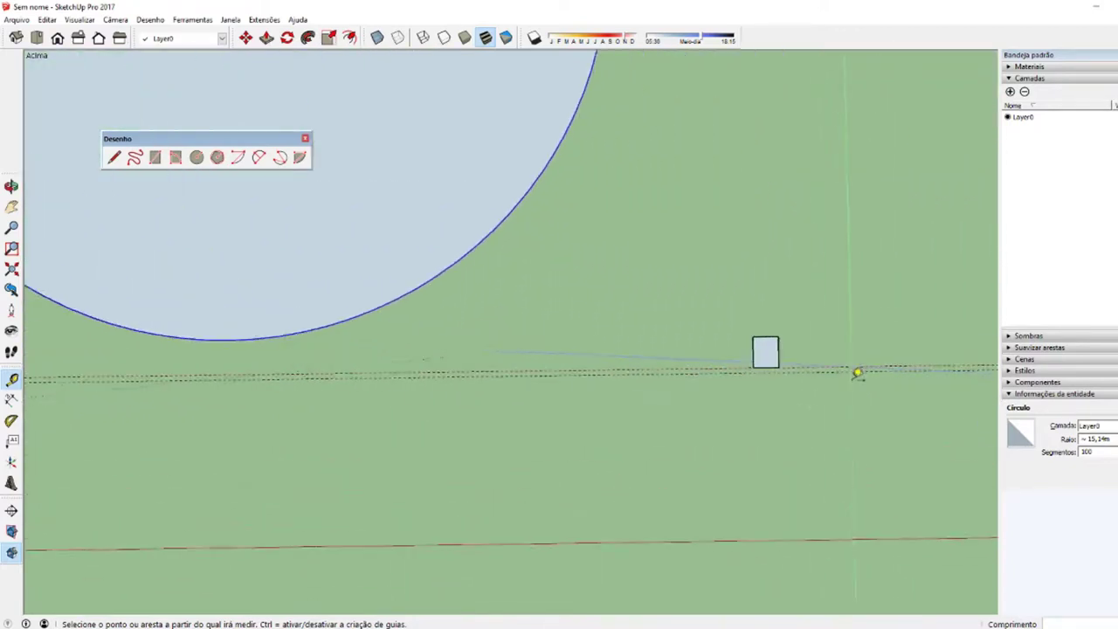
scroll(835, 362, "up", 1)
scroll(831, 359, "up", 1)
scroll(828, 358, "down", 1)
scroll(827, 358, "down", 1)
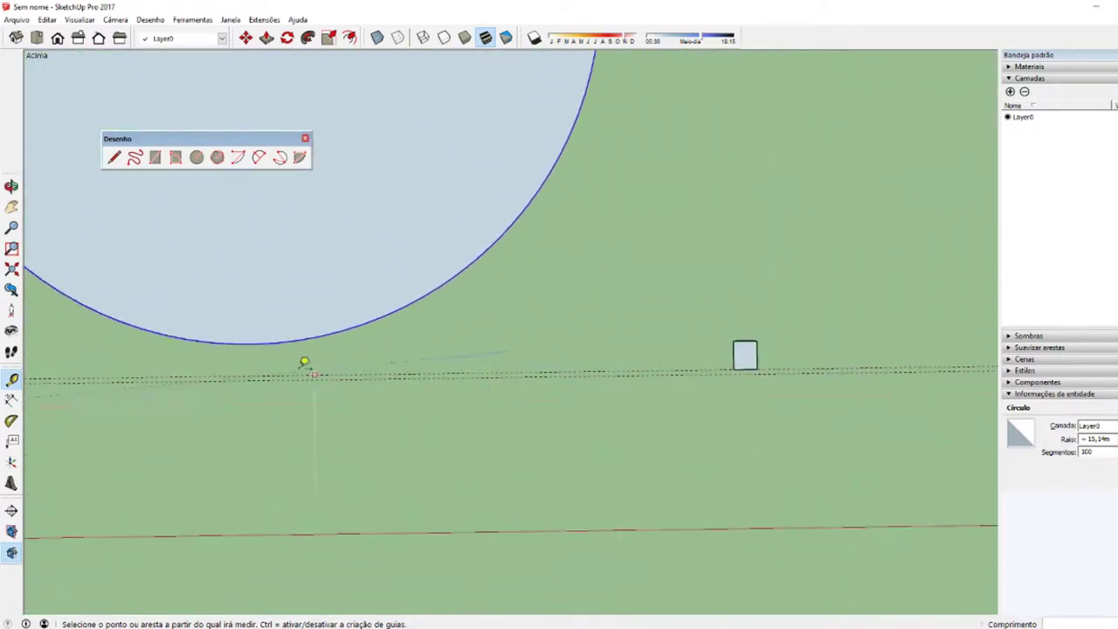
scroll(288, 367, "down", 1)
scroll(211, 372, "down", 2)
scroll(211, 372, "down", 1)
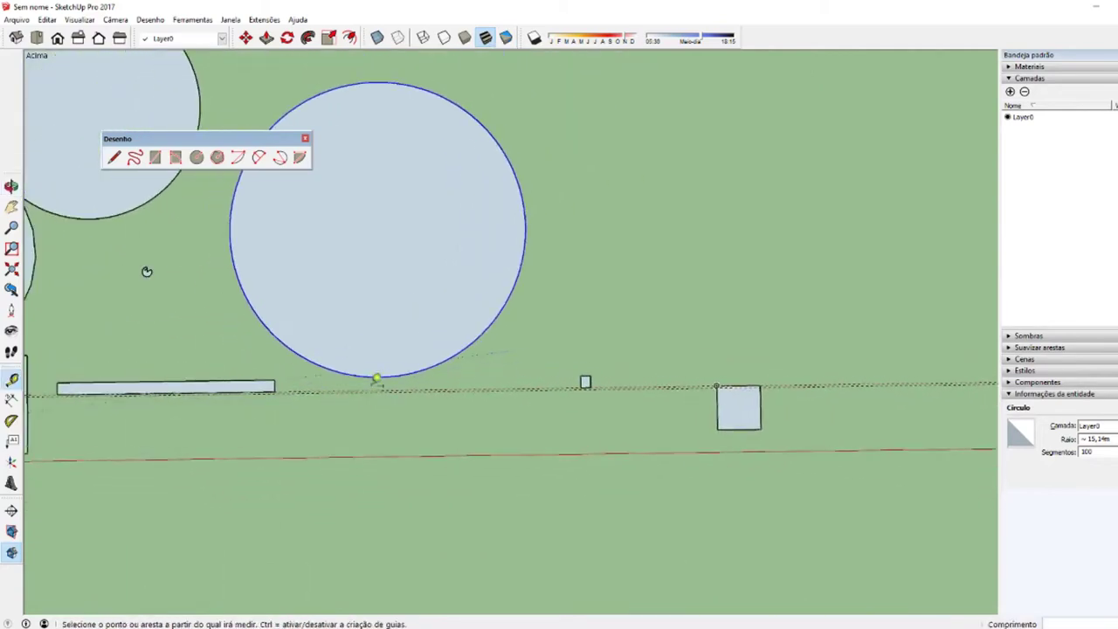
scroll(212, 374, "up", 2)
key("l")
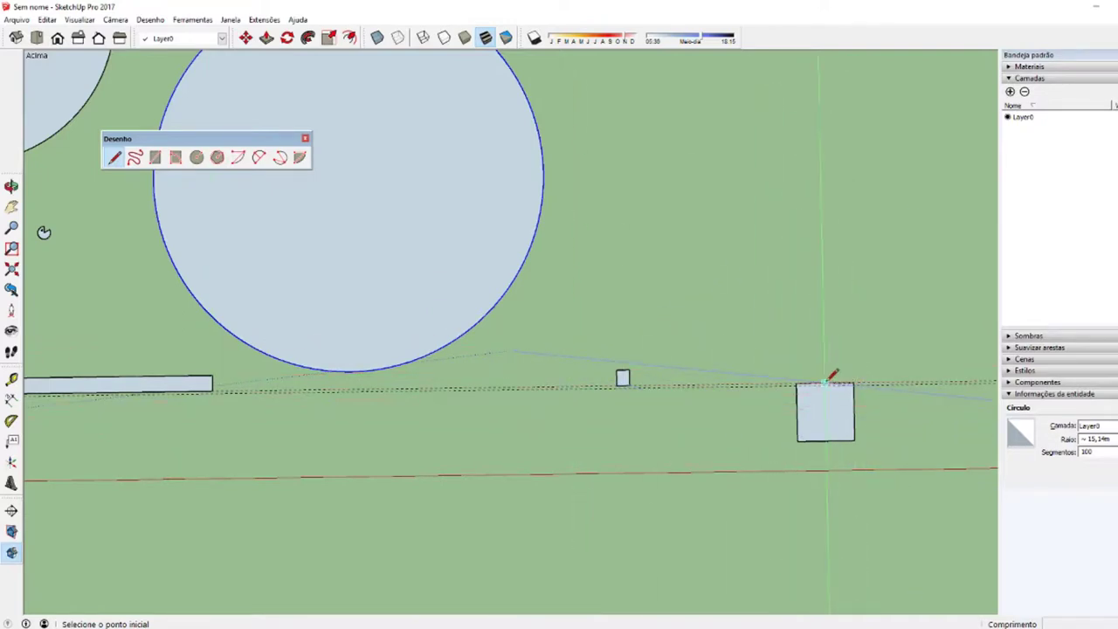
- Draw a line from the square's centre to its top-right corner, then return to Select
scroll(825, 382, "up", 2)
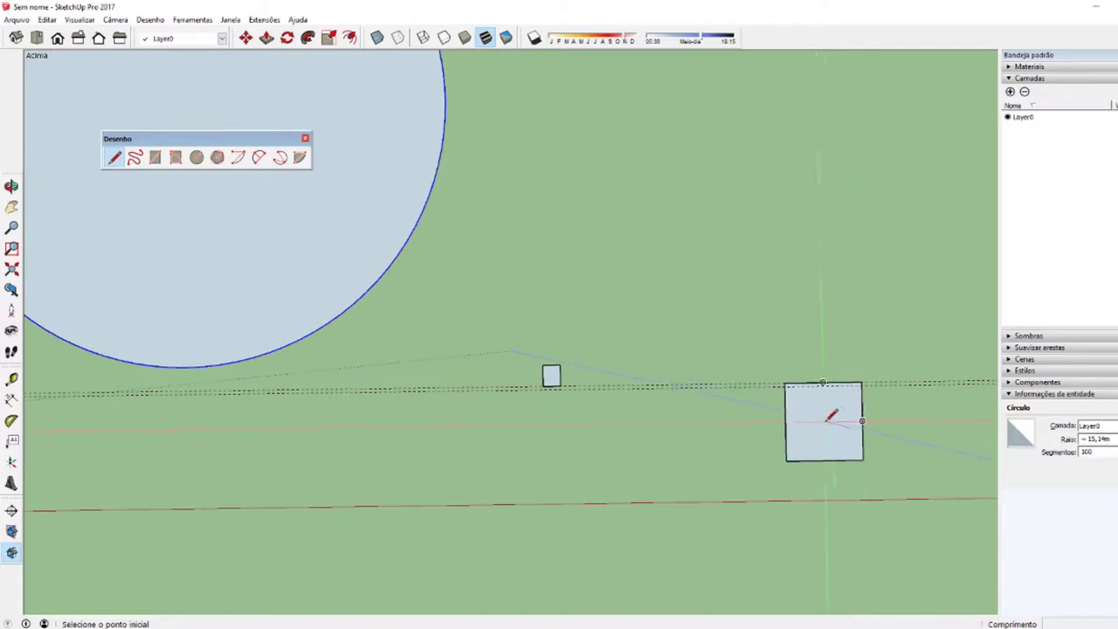
left_click(824, 421)
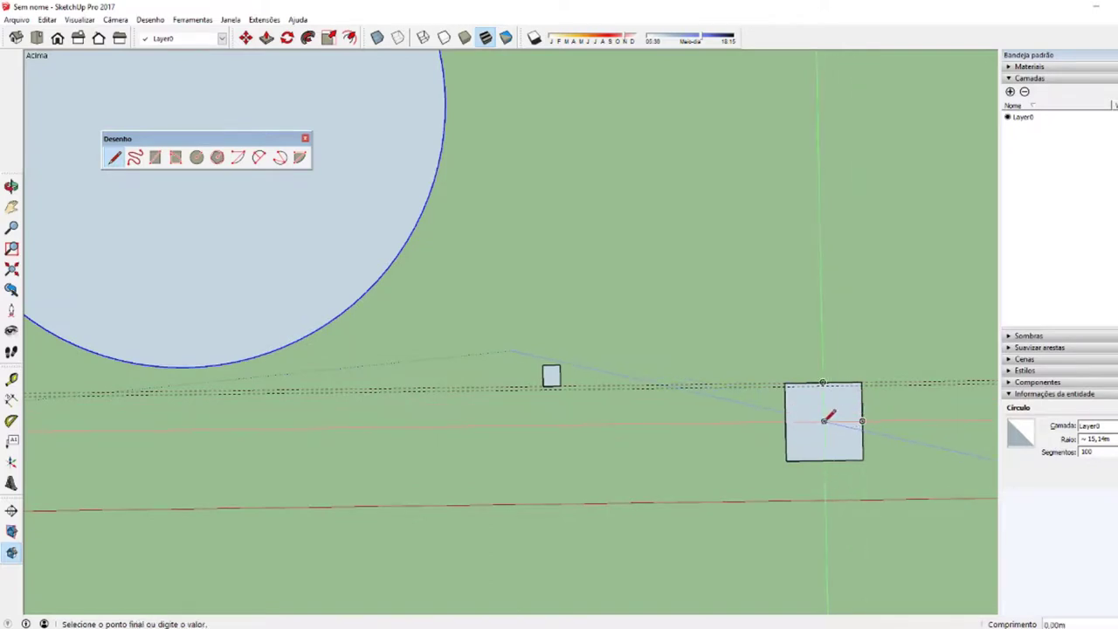
left_click(862, 383)
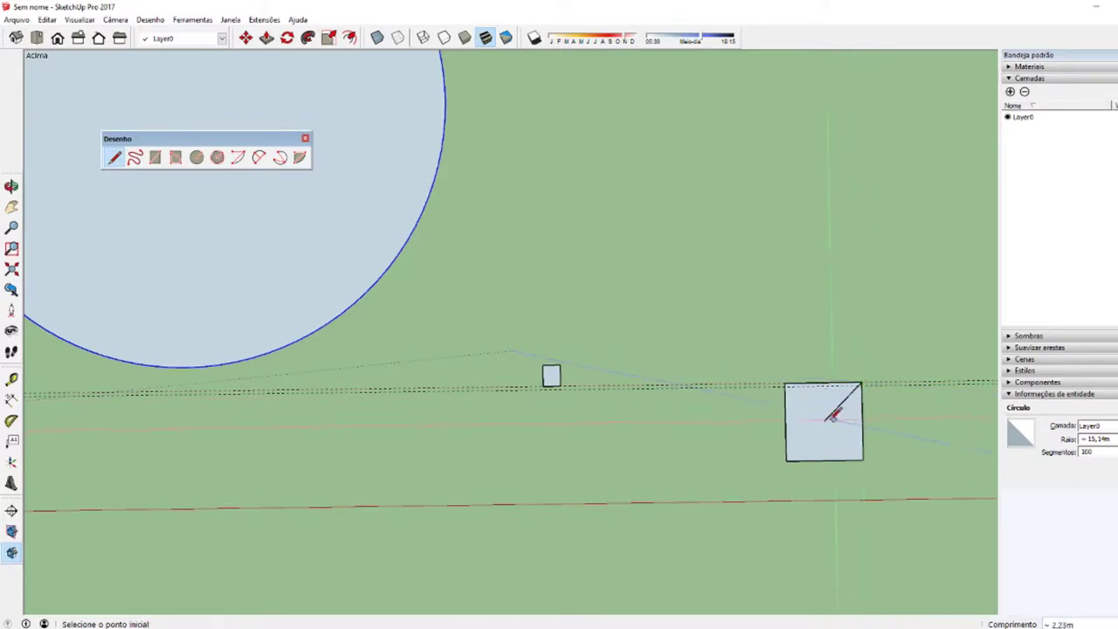
key("Escape")
key("space")
scroll(813, 433, "down", 2)
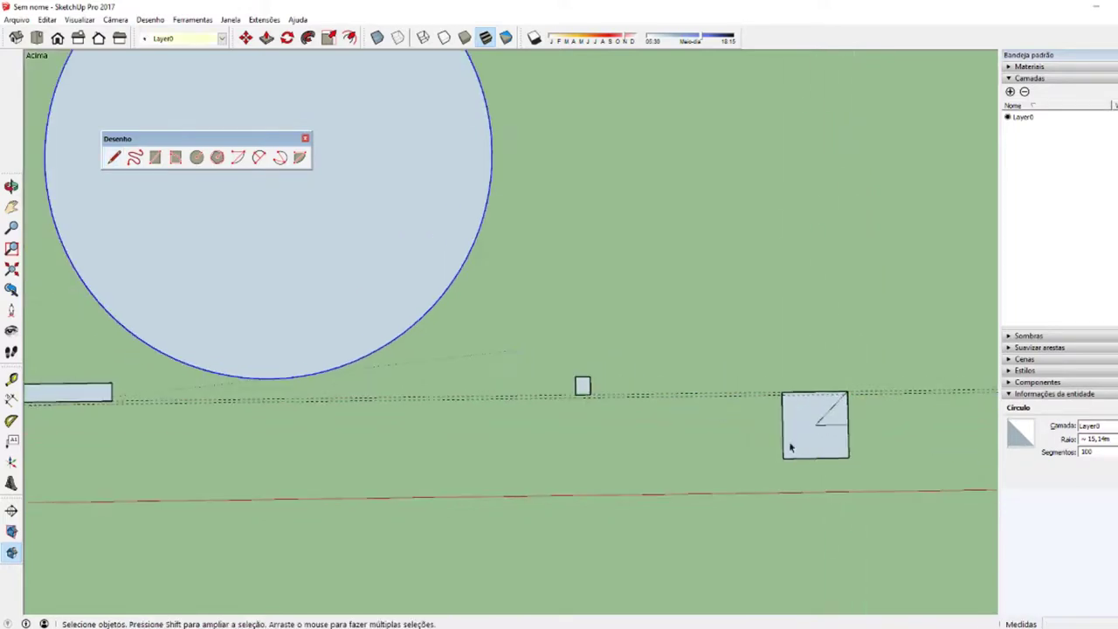
scroll(790, 441, "down", 3)
scroll(787, 444, "down", 3)
scroll(788, 441, "down", 1)
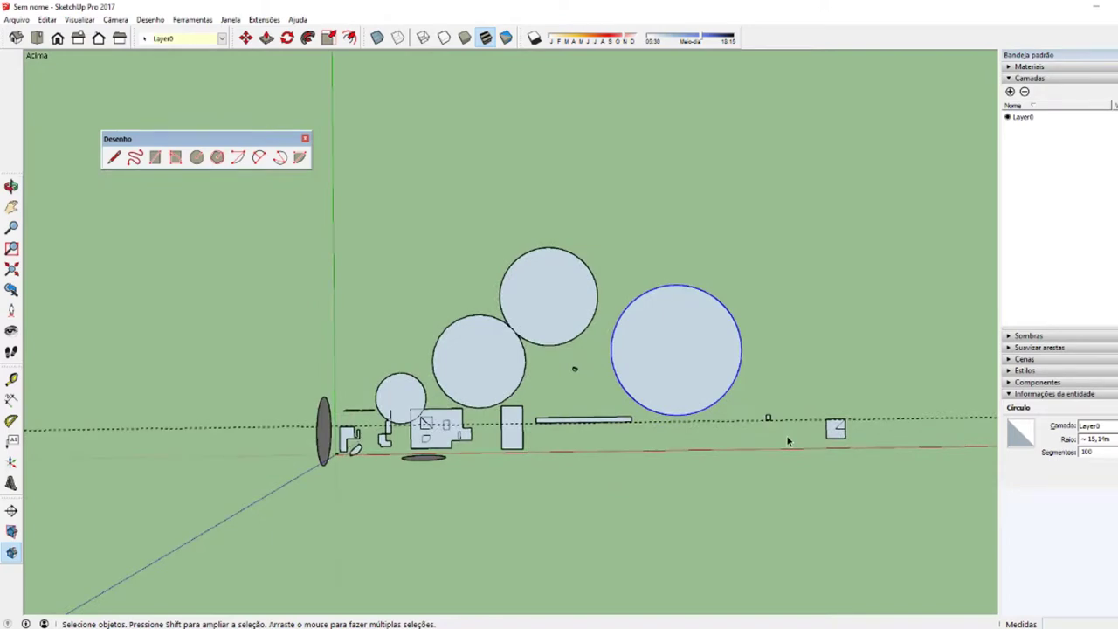
key("alt+Tab")
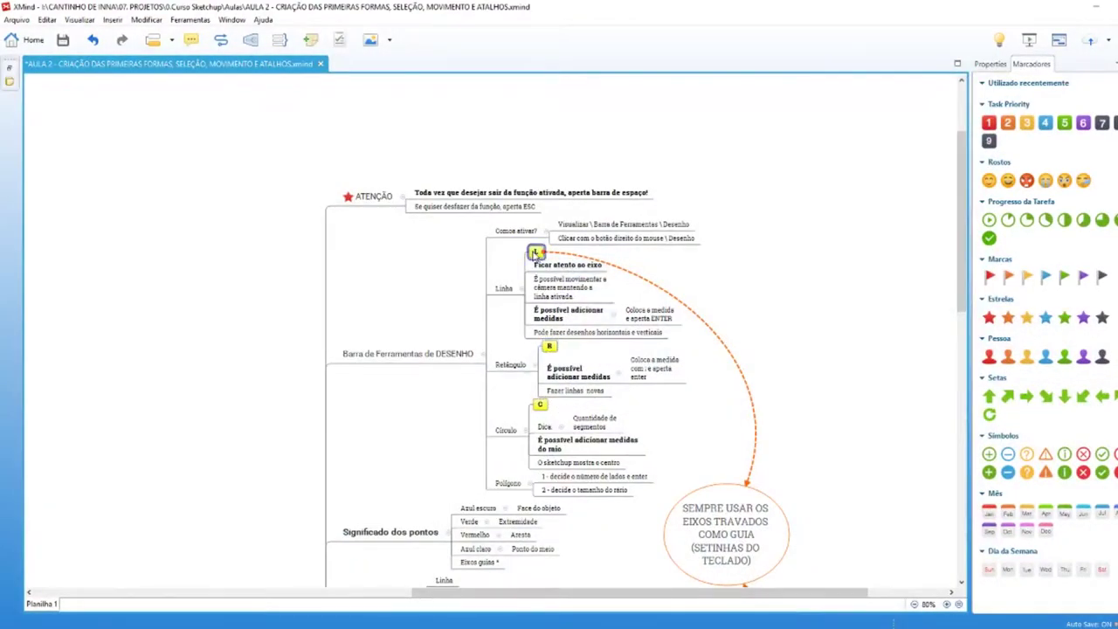
scroll(517, 431, "down", 2)
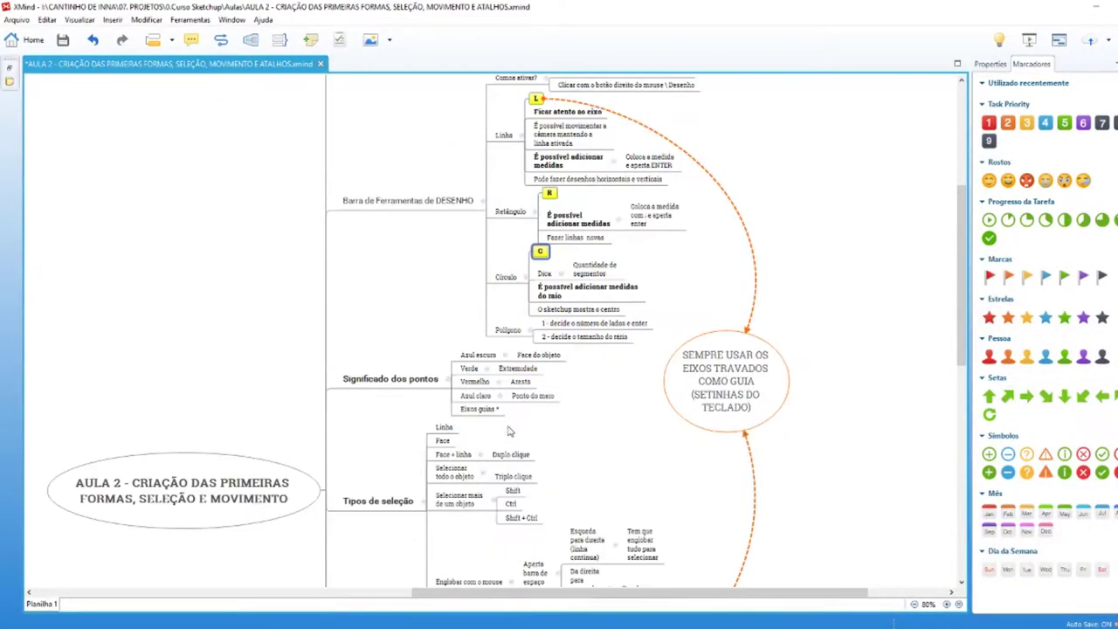
scroll(511, 428, "up", 1)
left_click(512, 403)
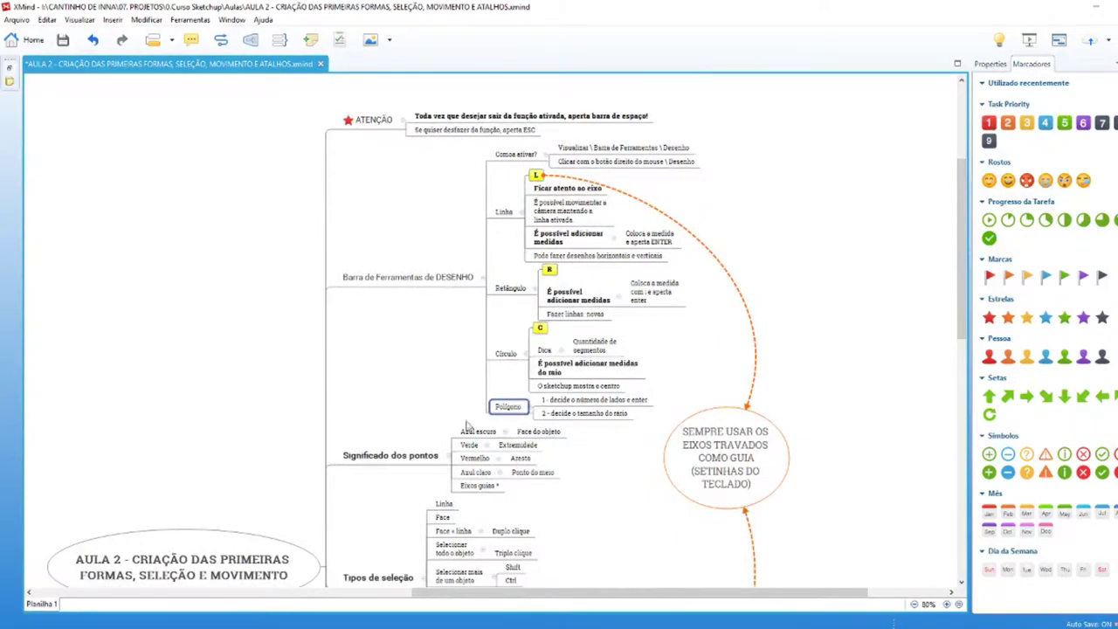
scroll(424, 431, "down", 1)
scroll(413, 404, "down", 2)
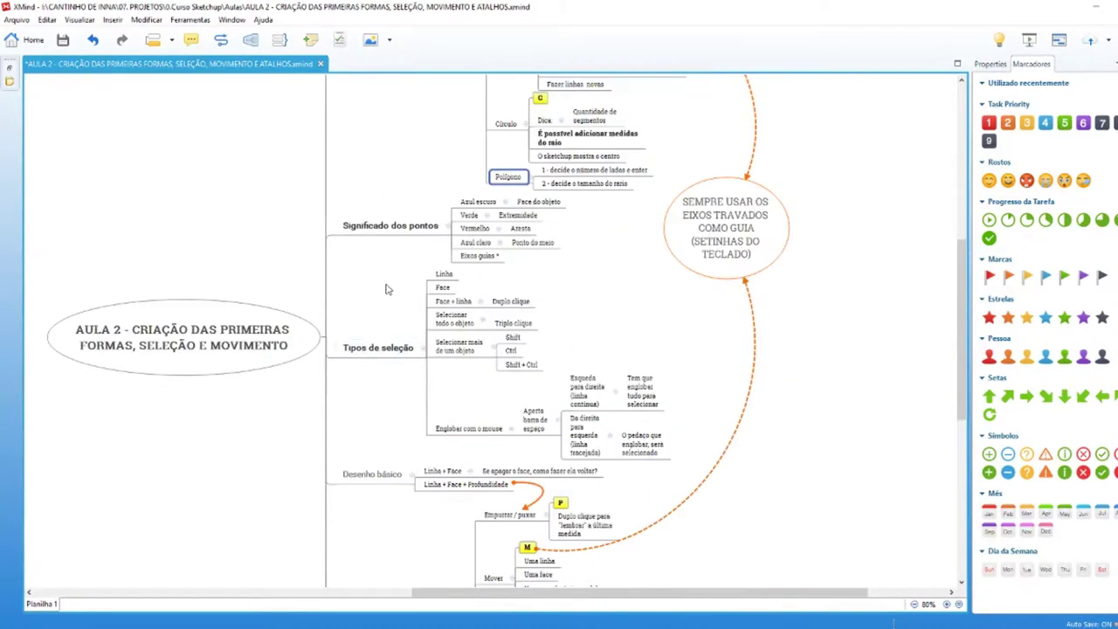
left_click(389, 227)
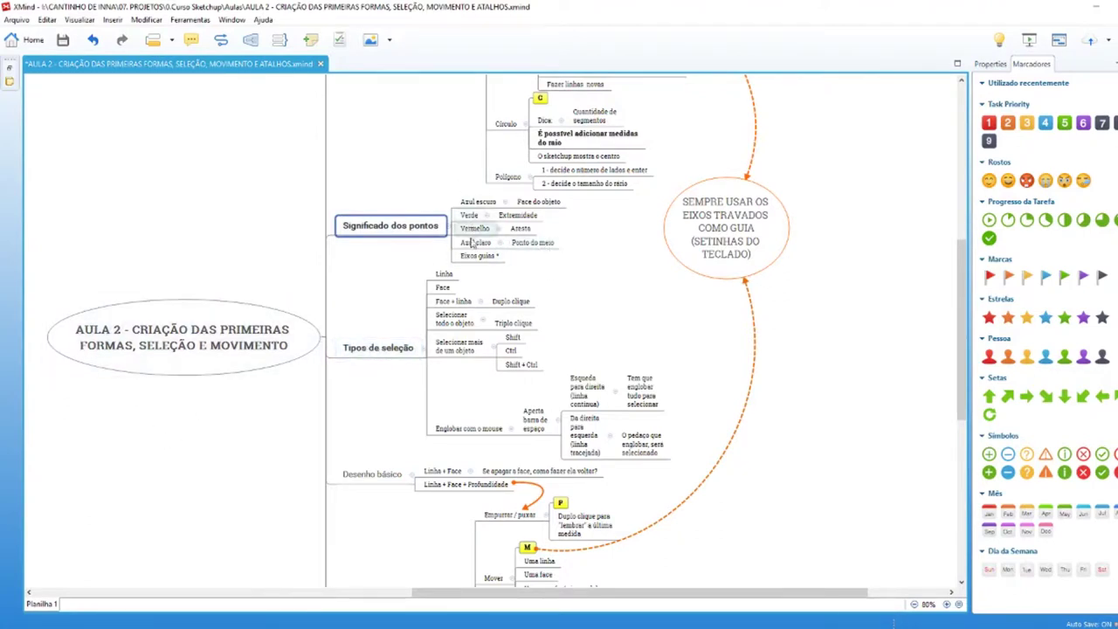
left_click(527, 246)
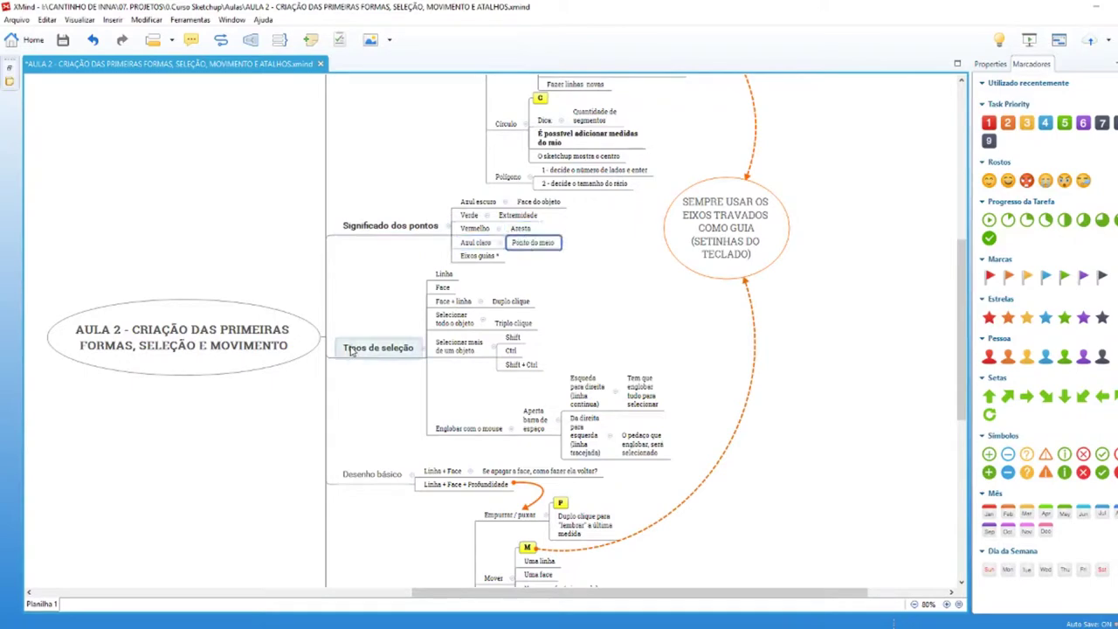
scroll(374, 476, "down", 2)
left_click(366, 400)
scroll(367, 402, "down", 4)
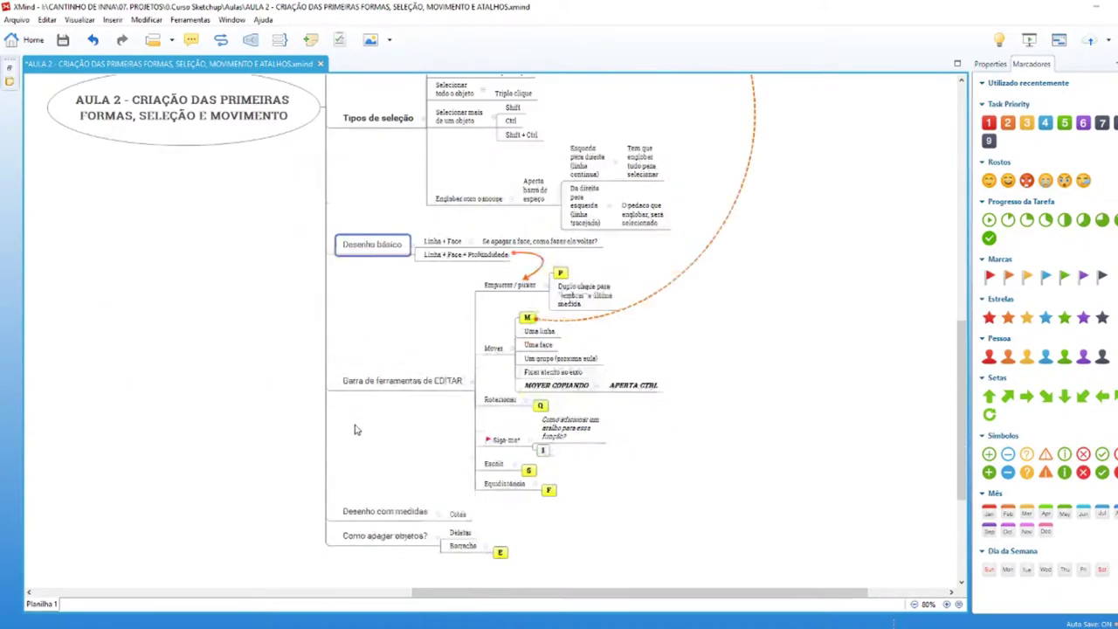
left_click(376, 390)
scroll(350, 451, "down", 2)
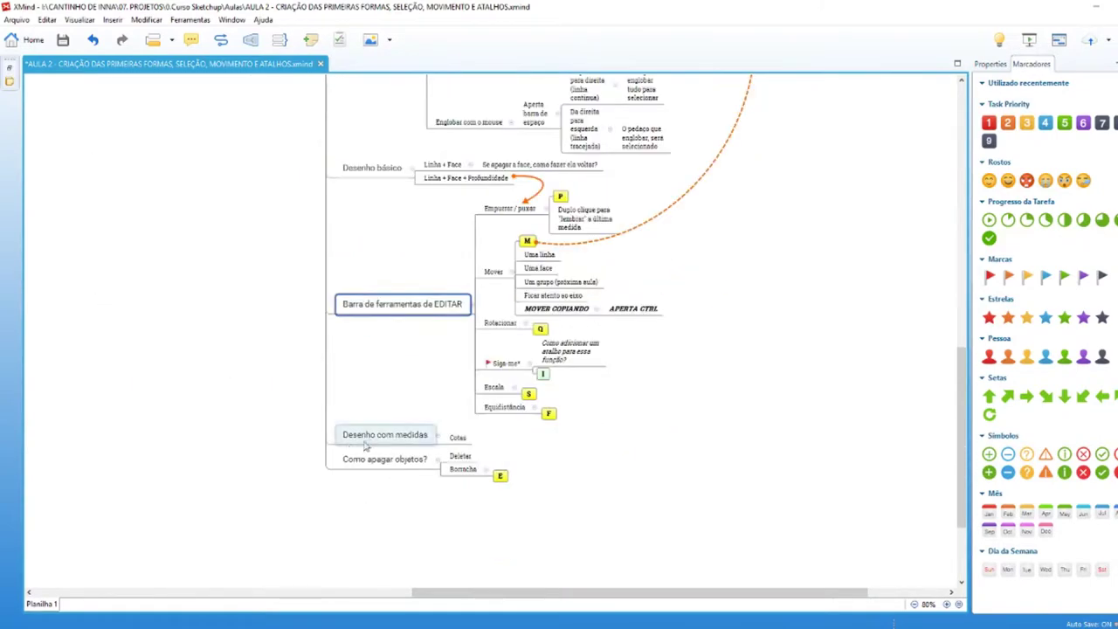
left_click_drag(439, 489, 339, 425)
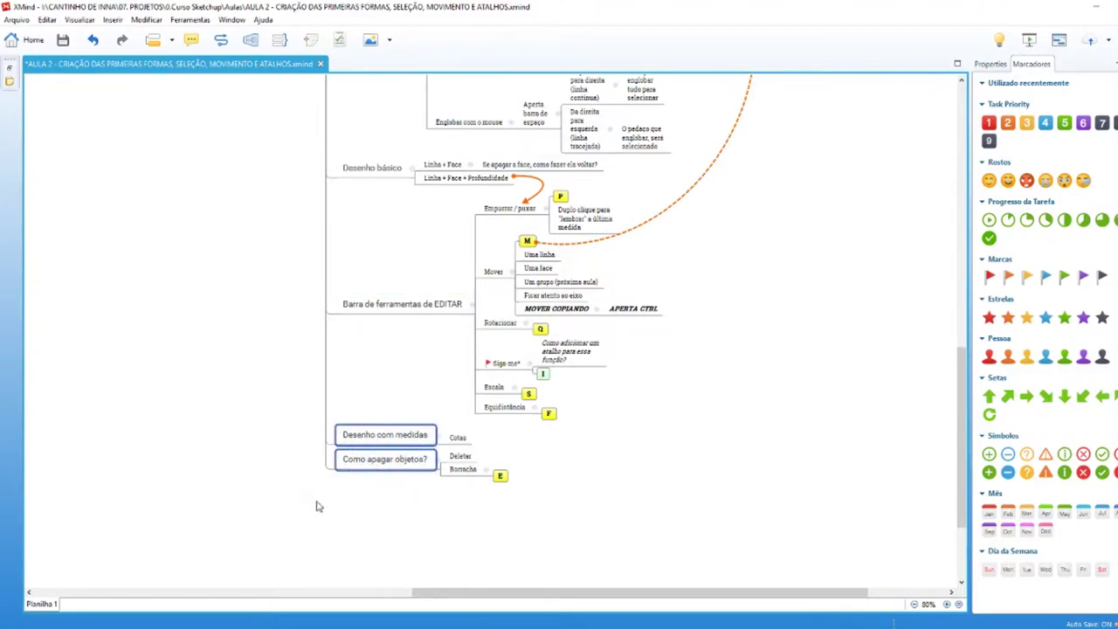
scroll(406, 499, "up", 10)
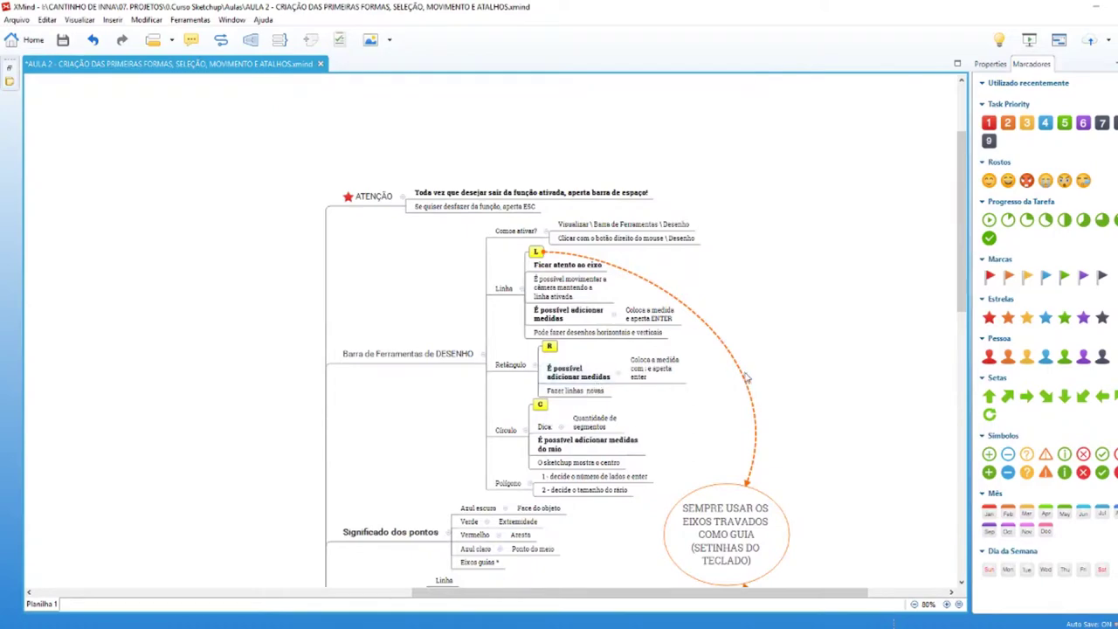
scroll(393, 463, "down", 6)
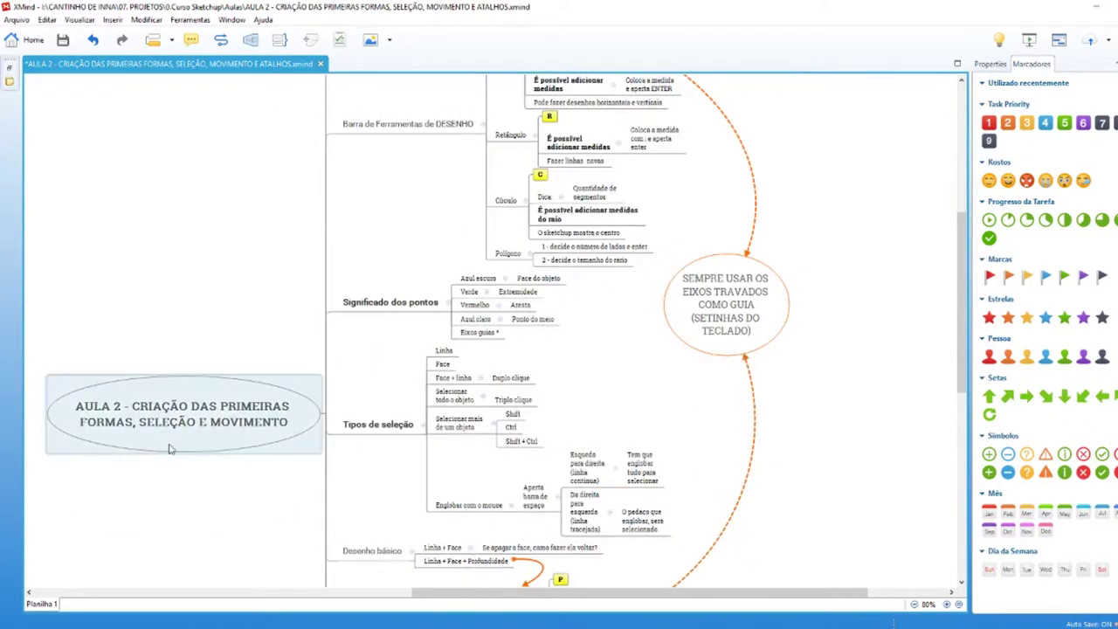
scroll(455, 437, "up", 6)
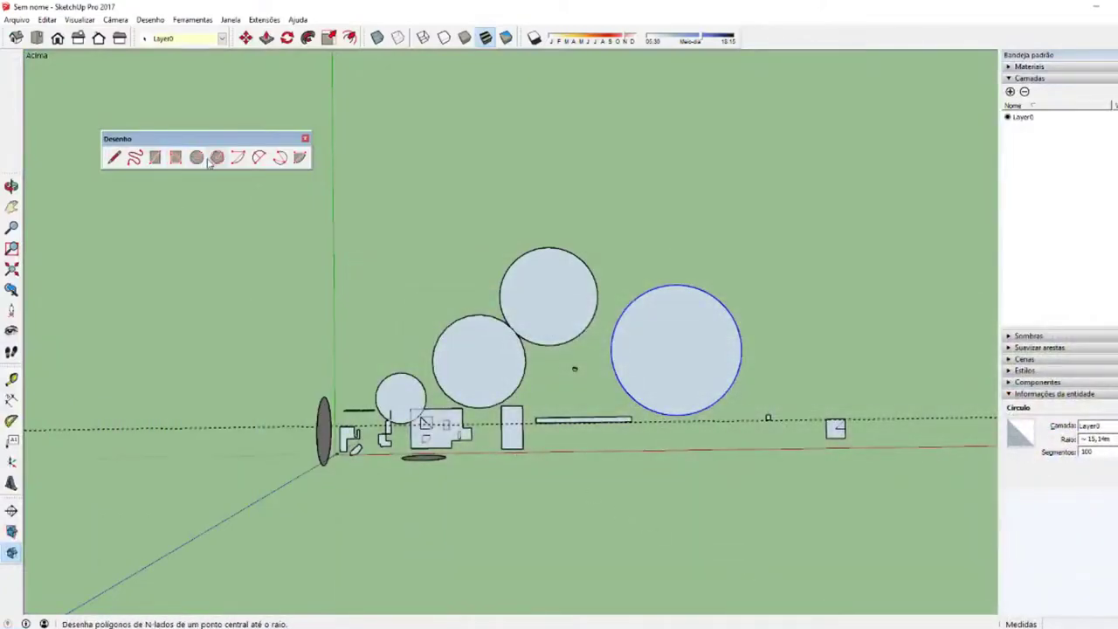
- Draw a five-point open bent polyline right of the blue circle
scroll(716, 446, "up", 3)
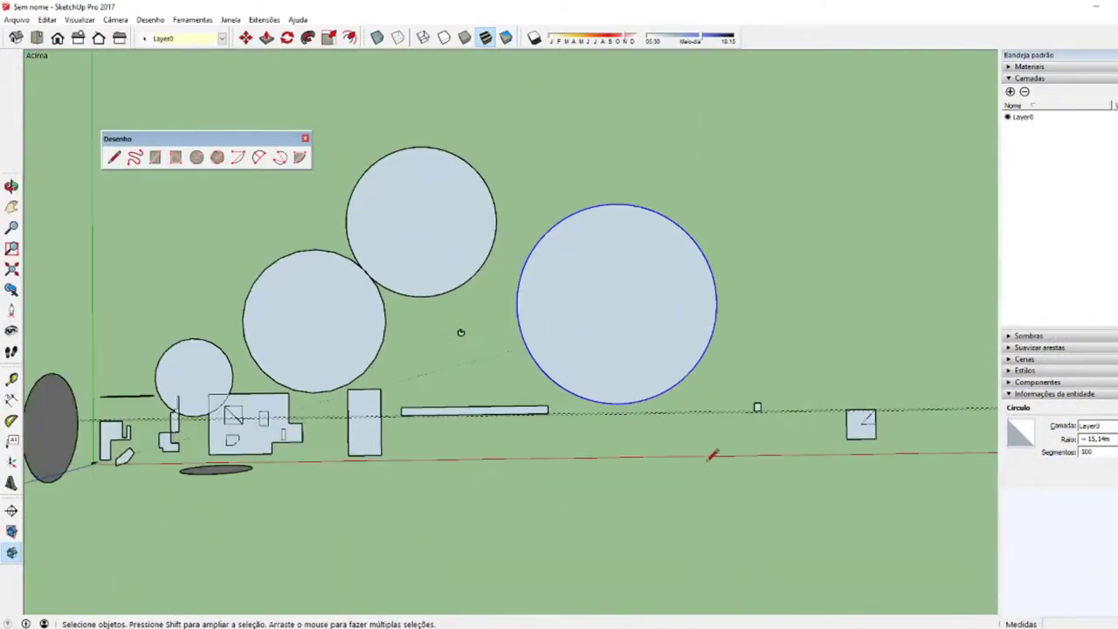
key("l")
left_click(786, 302)
left_click(871, 247)
left_click(837, 196)
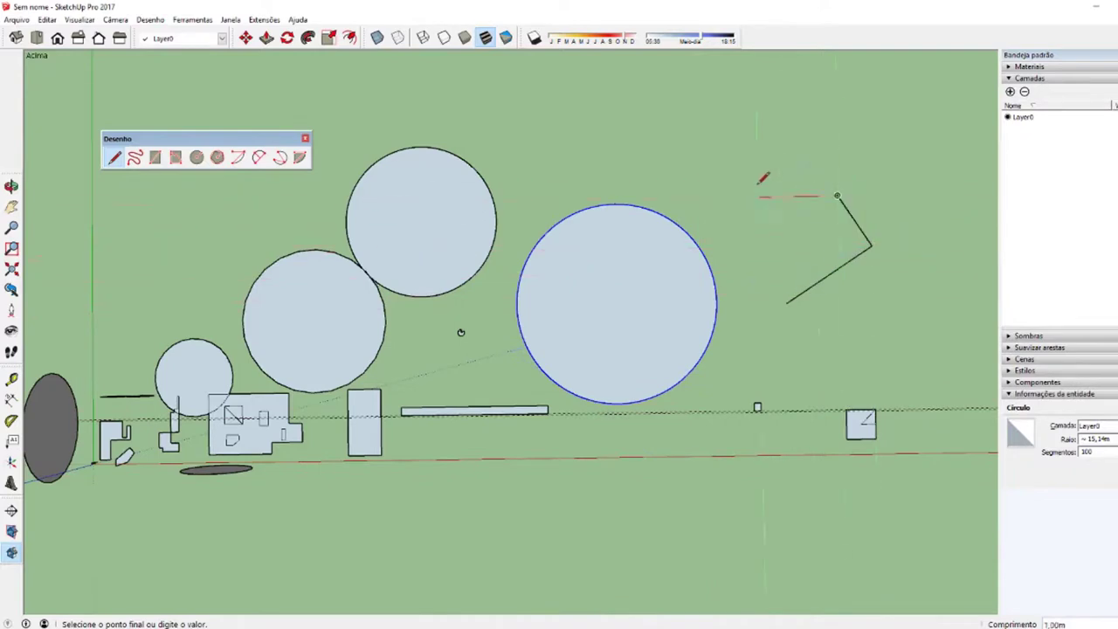
left_click(759, 196)
left_click(759, 251)
- Draw a rectangle face beside the polyline
key("r")
left_click(861, 281)
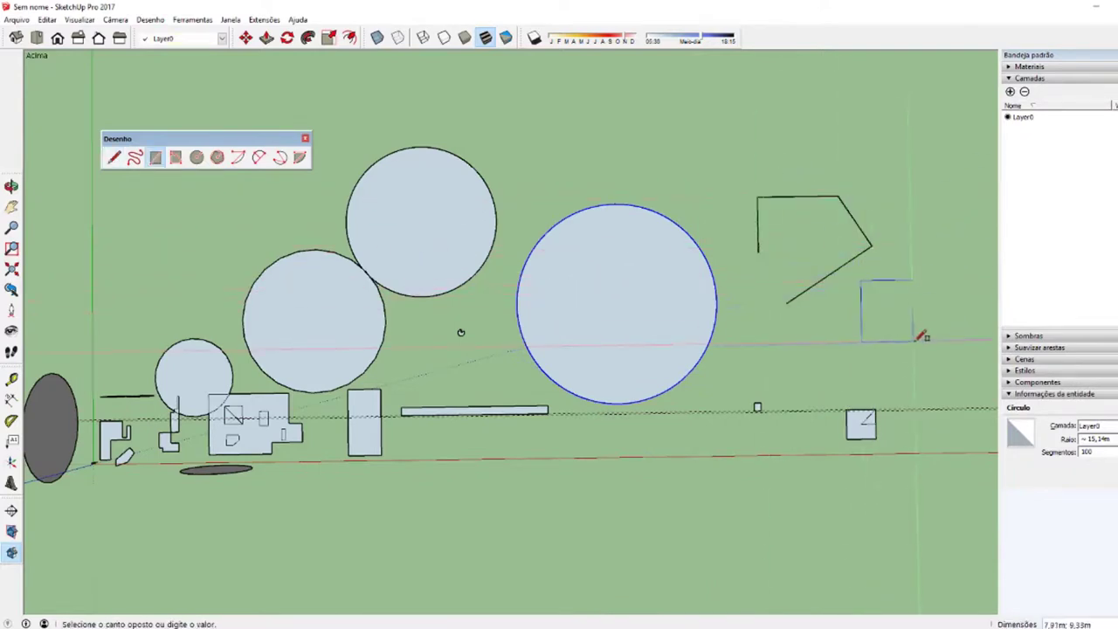
left_click(915, 342)
- Draw a circle face next to the rectangle
key("c")
left_click(822, 339)
left_click(860, 339)
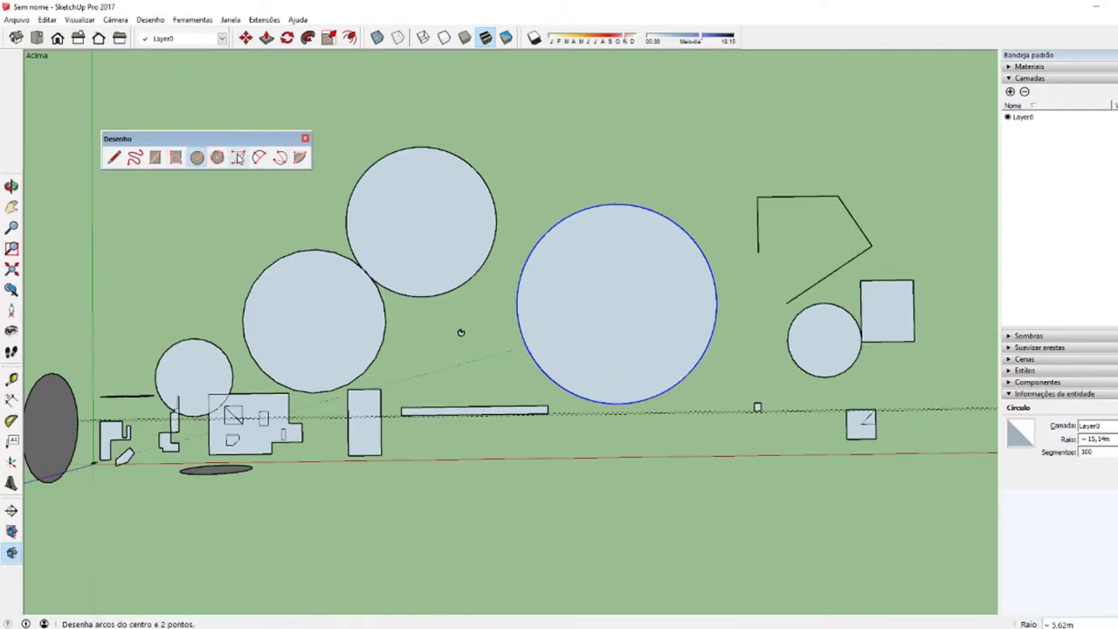
- Pan to open ground above the shapes and start a 2-Point Arc, then cancel it
left_click(259, 157)
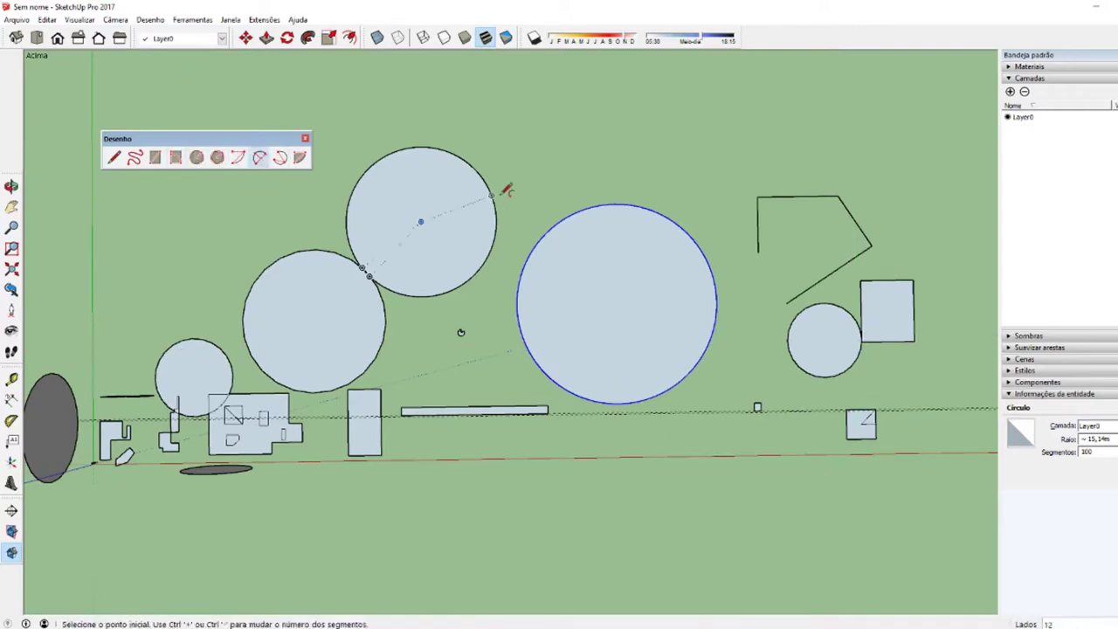
key("space")
key("a")
scroll(635, 418, "down", 3)
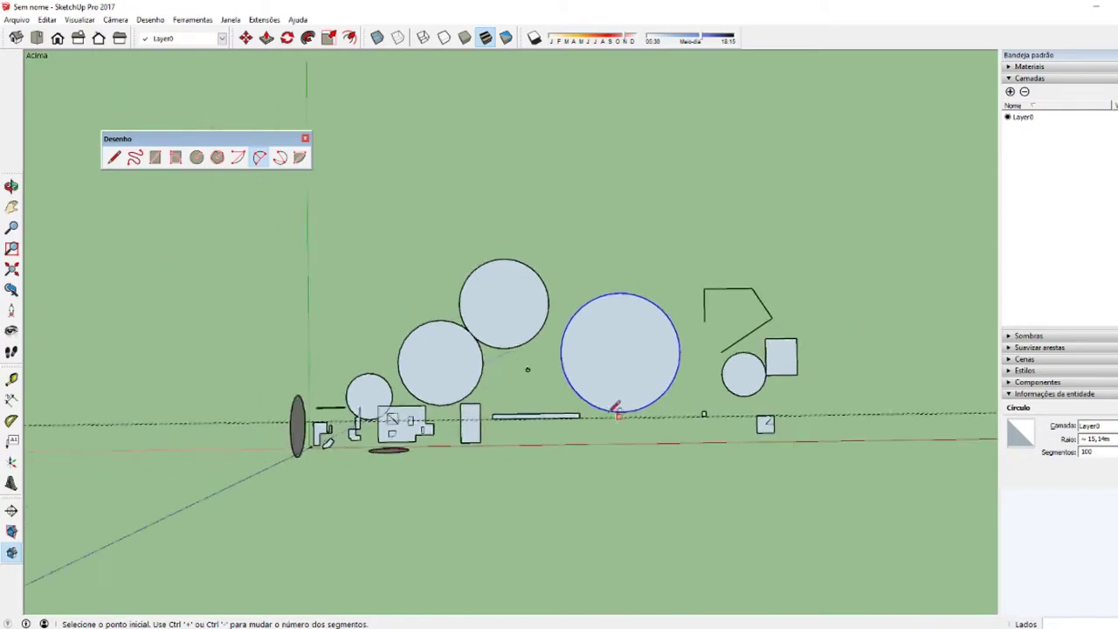
middle_click_drag(485, 282, 615, 316)
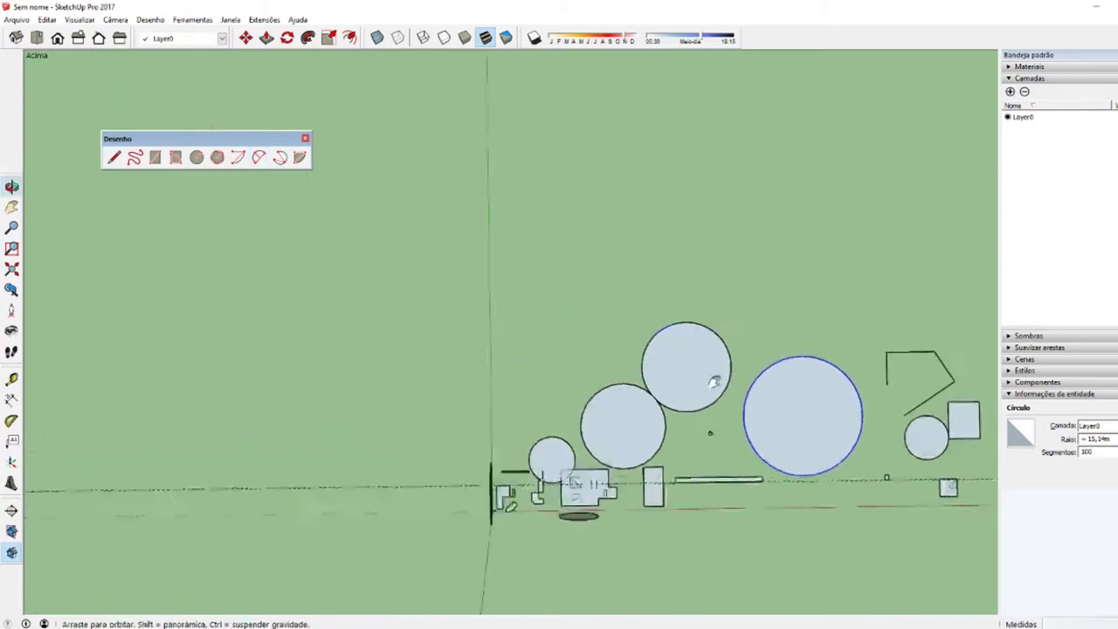
left_click(532, 277)
left_click(672, 276)
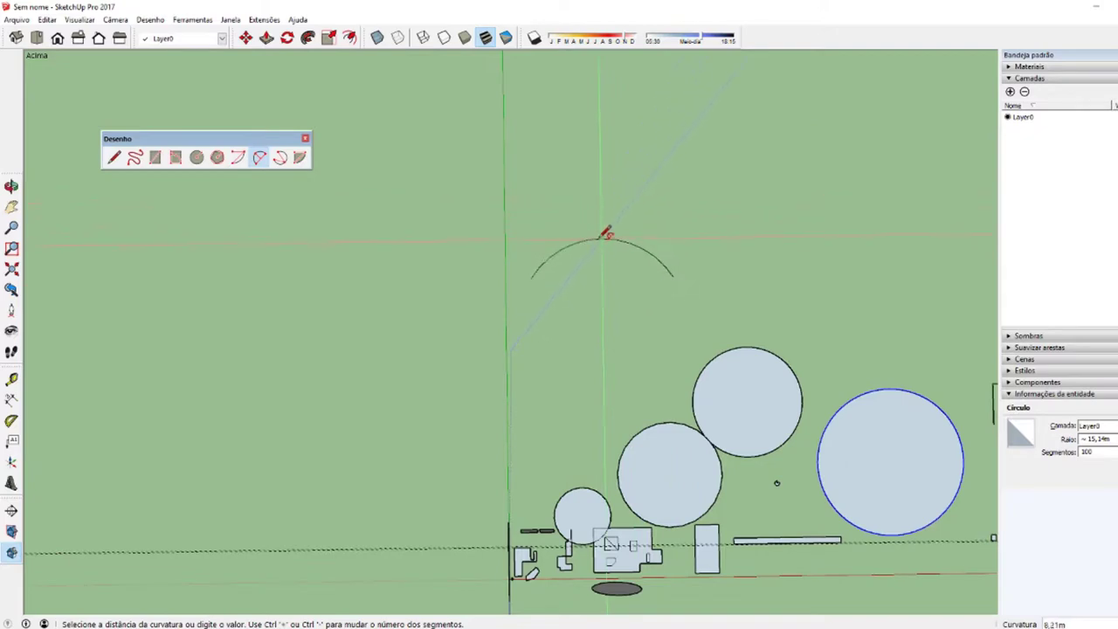
key("Escape")
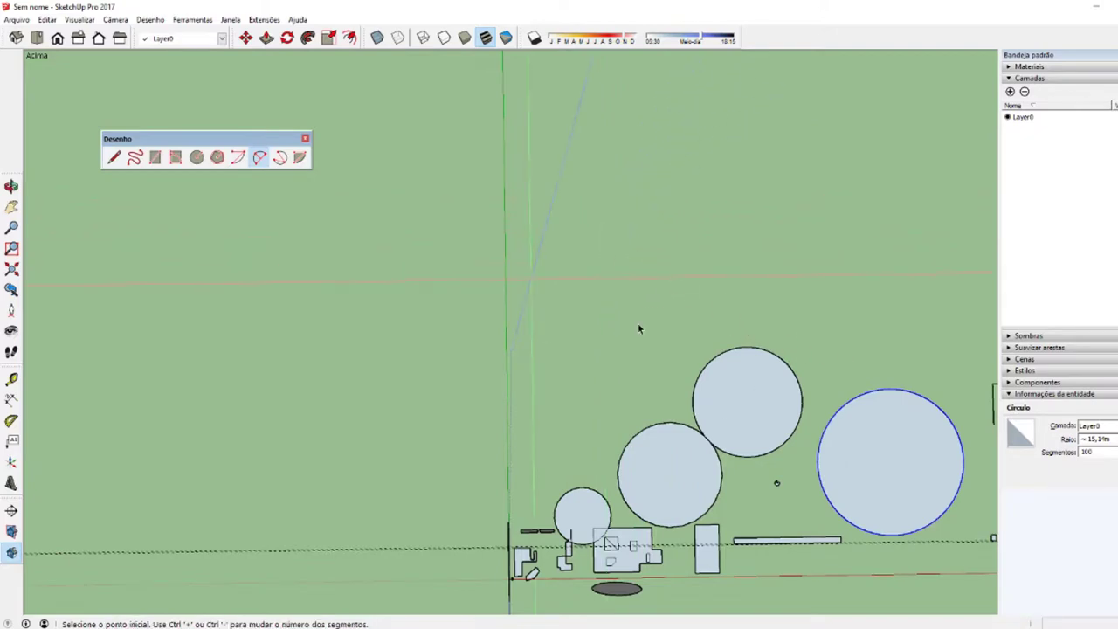
- Draw an arc, then a second arc tangent from its endpoint, forming an S-curve
key("a")
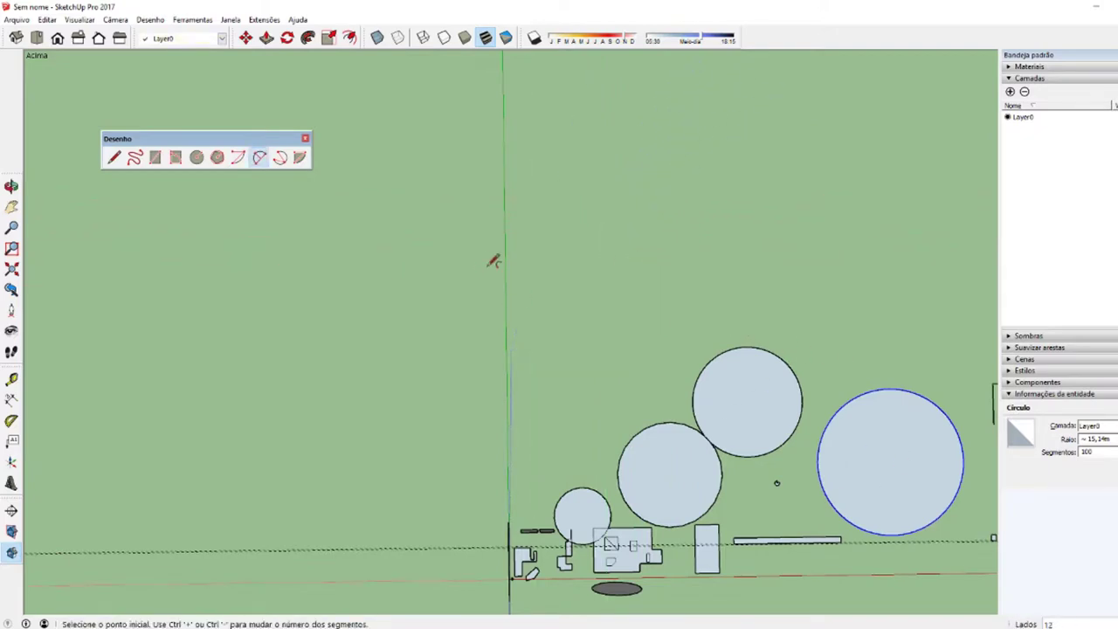
left_click(552, 267)
left_click(677, 265)
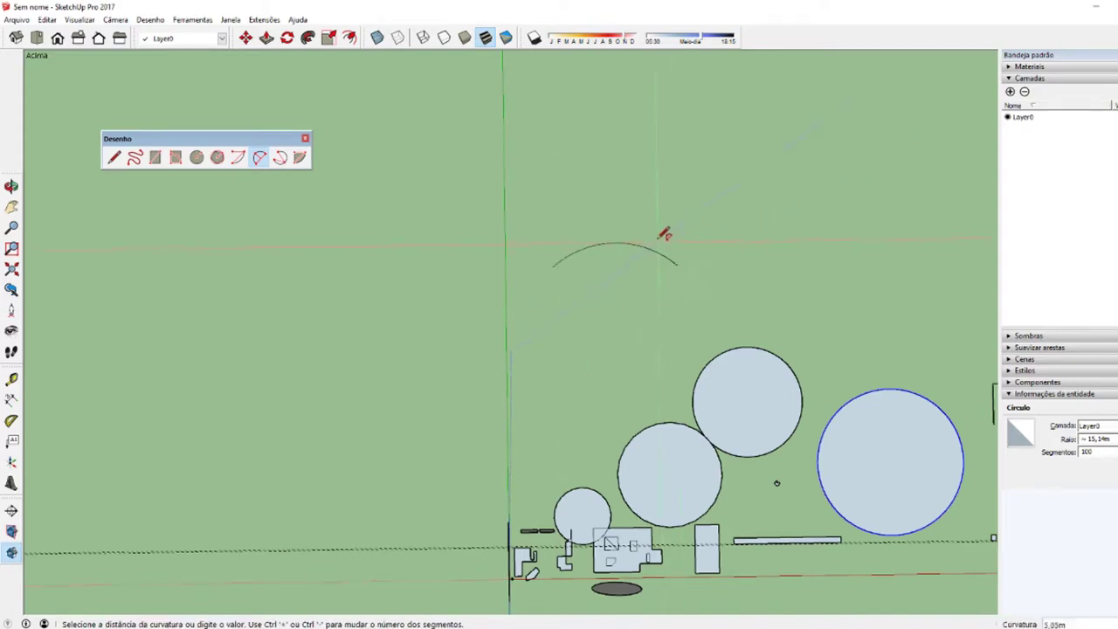
left_click(656, 222)
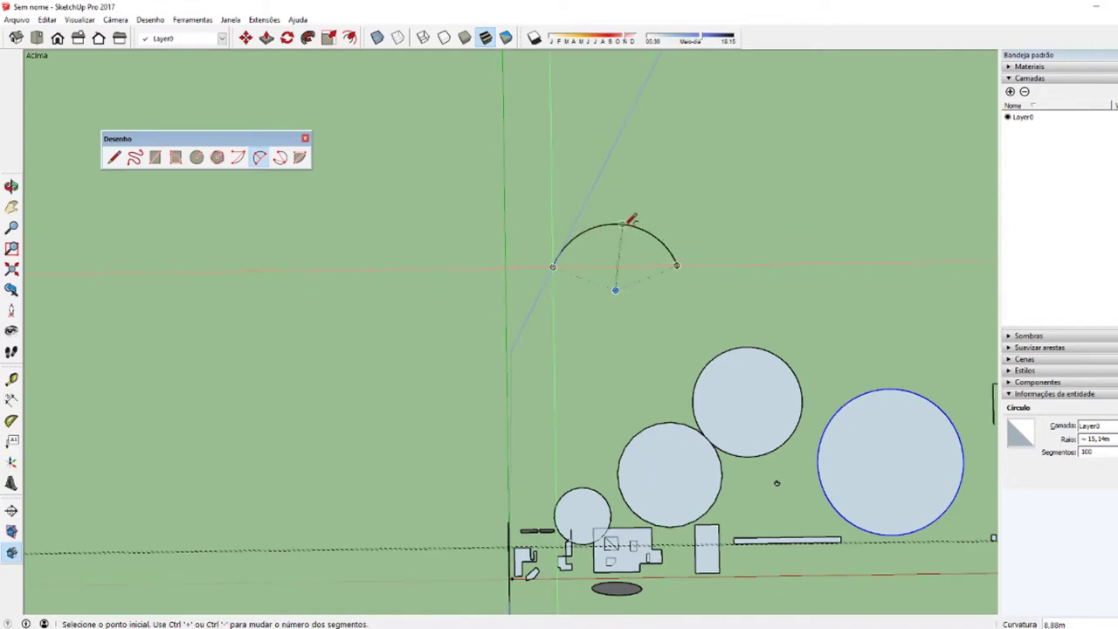
left_click(678, 265)
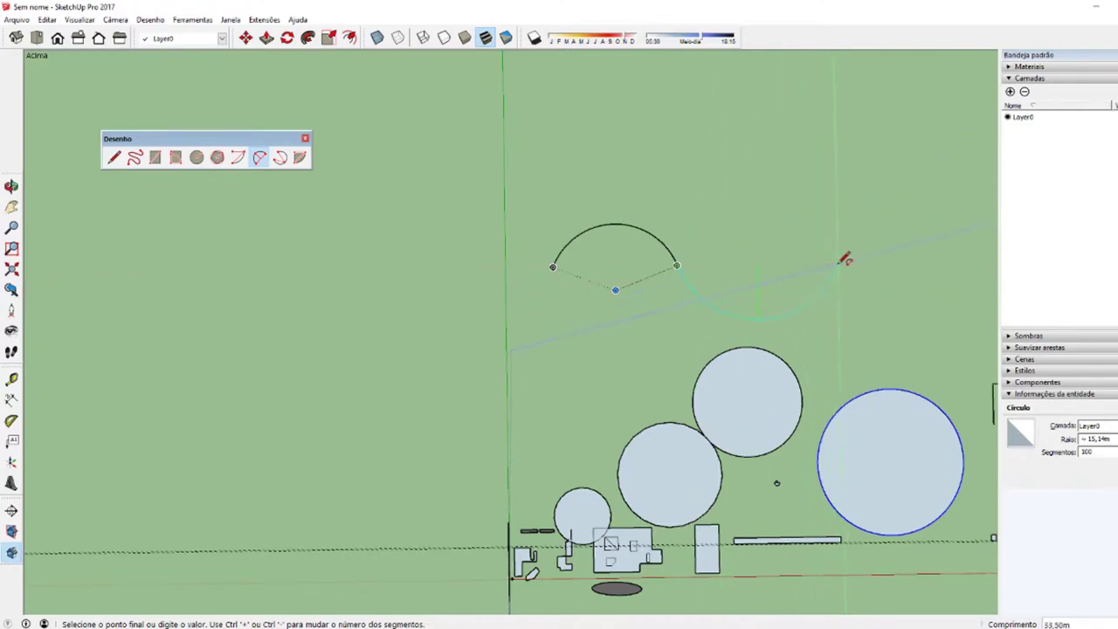
left_click(841, 262)
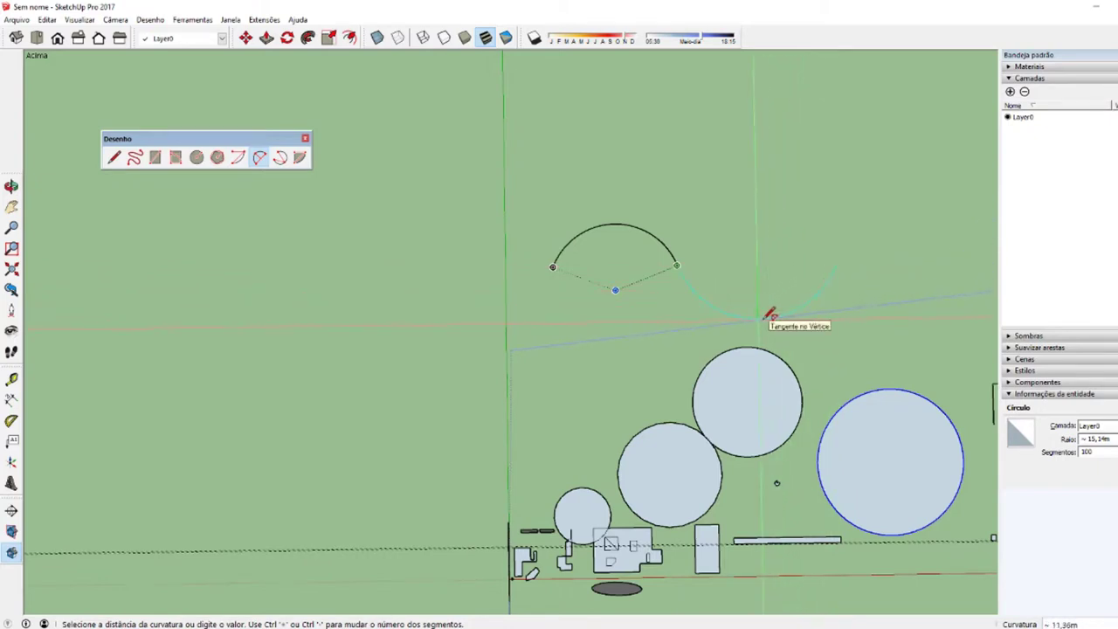
left_click(767, 316)
mouse_move(642, 317)
middle_mouse_down()
mouse_move(204, 259)
mouse_move(584, 434)
mouse_move(610, 350)
middle_mouse_up()
- Draw a new arc on open ground and join a second arc to its end
left_click(763, 401)
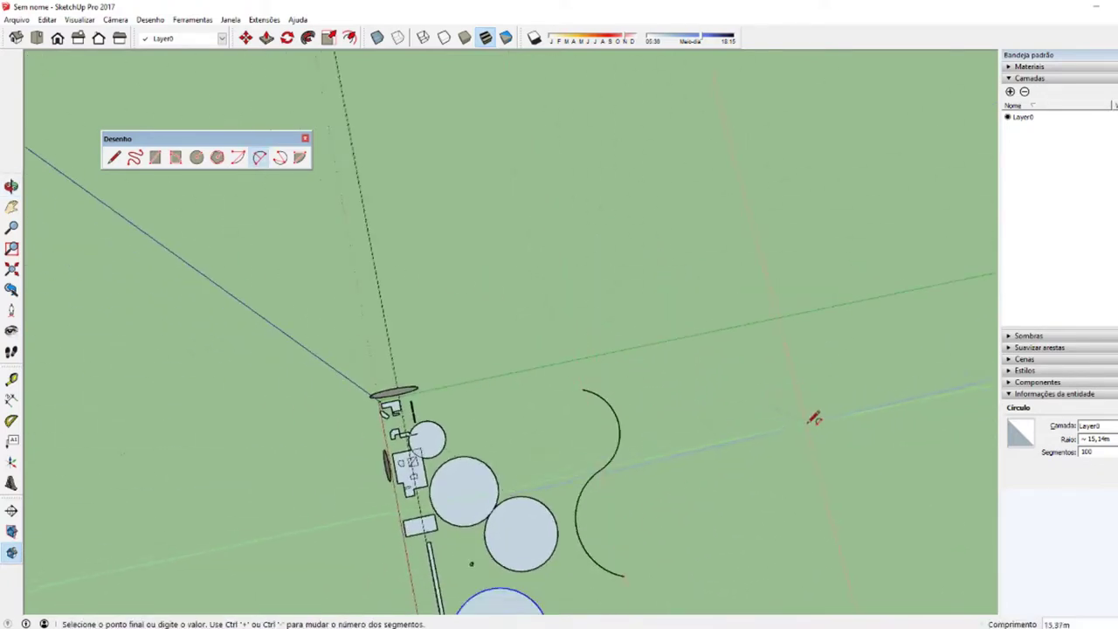
left_click(811, 424)
left_click(831, 398)
scroll(847, 447, "up", 2)
left_click(838, 444)
scroll(824, 432, "up", 3)
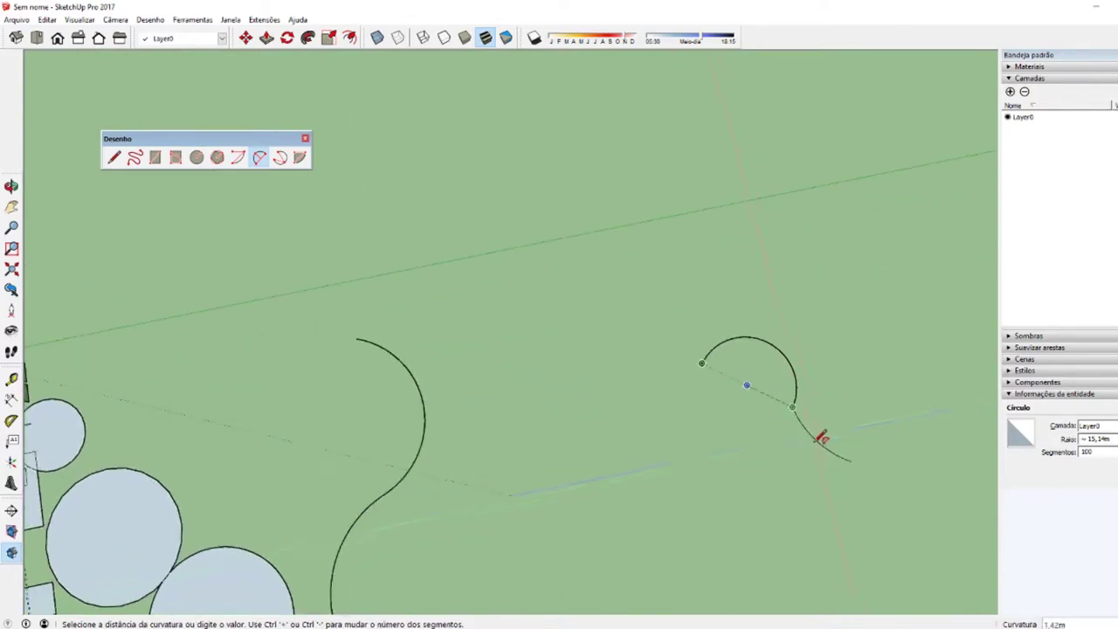
left_click(820, 442)
middle_click_drag(771, 461, 763, 499)
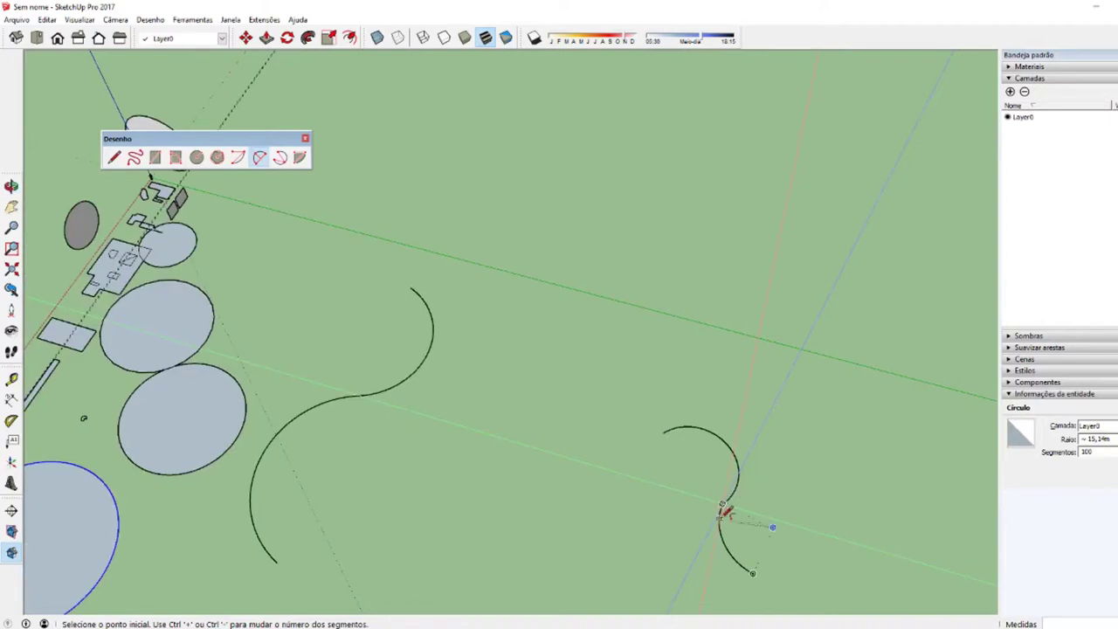
mouse_move(722, 512)
middle_mouse_down()
mouse_move(726, 537)
mouse_move(571, 499)
mouse_move(738, 394)
middle_mouse_up()
- Add two more arcs joined tangentially end to end, completing the wavy S-curve
left_click(802, 391)
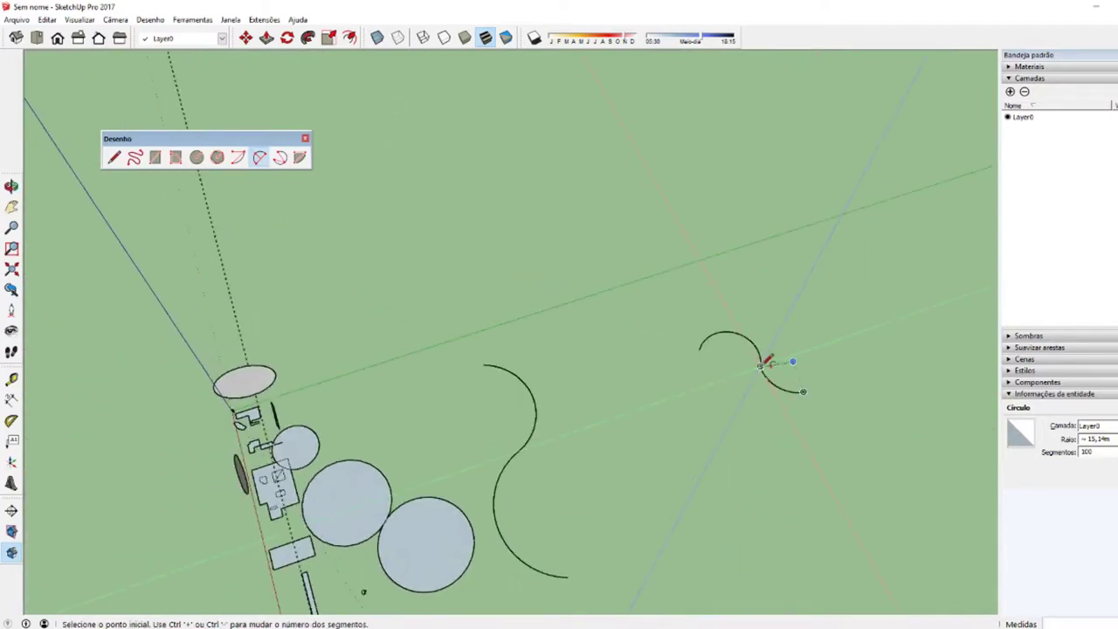
left_click(795, 360)
scroll(778, 347, "up", 3)
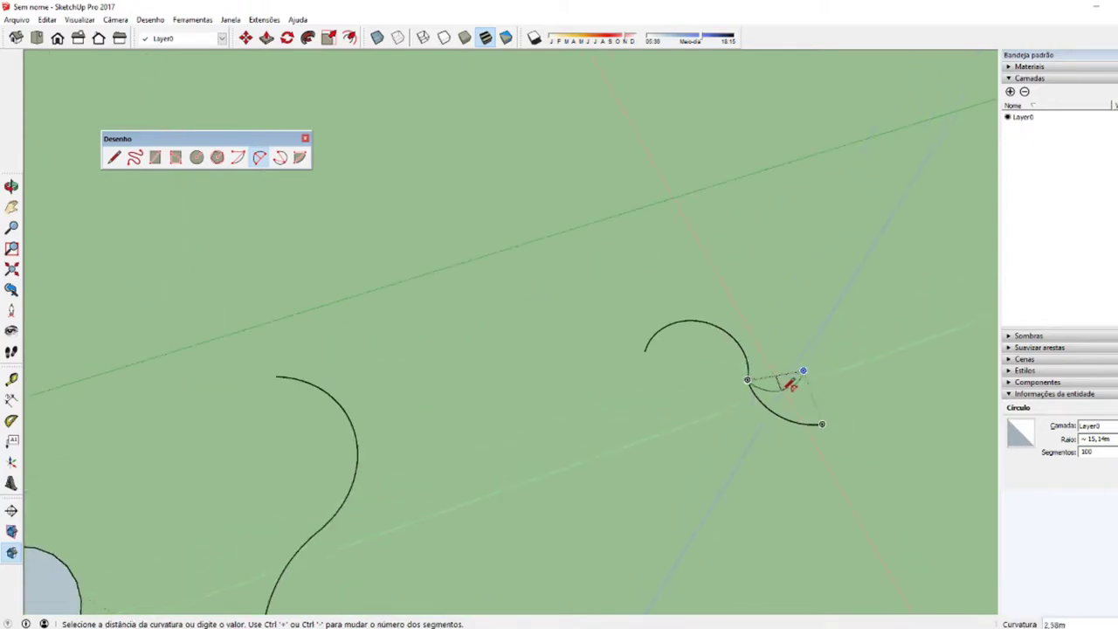
left_click(802, 404)
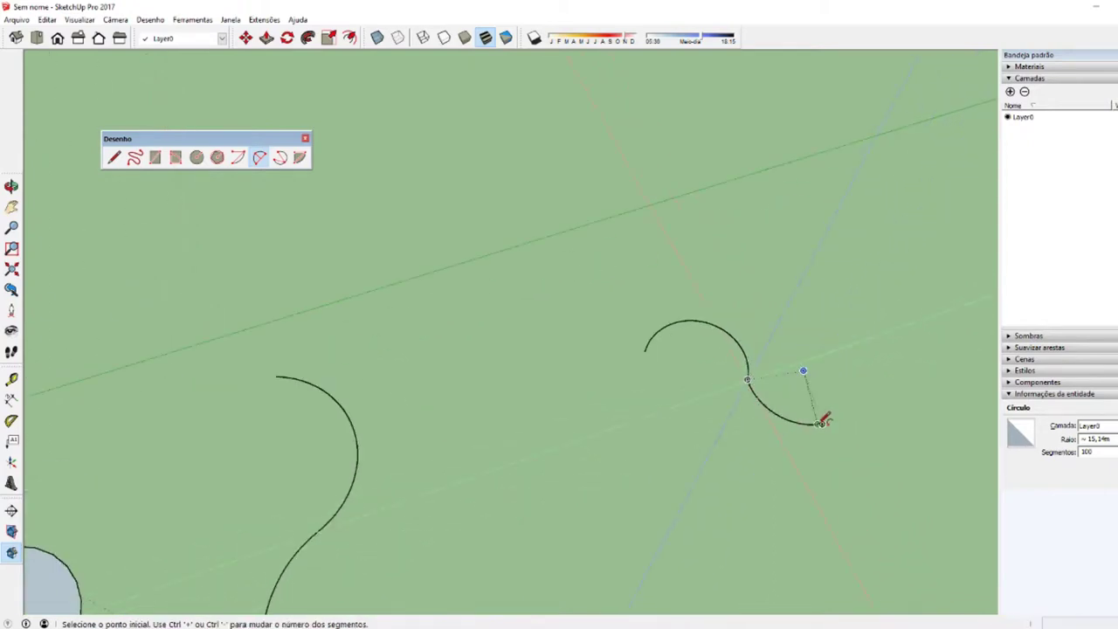
left_click(823, 423)
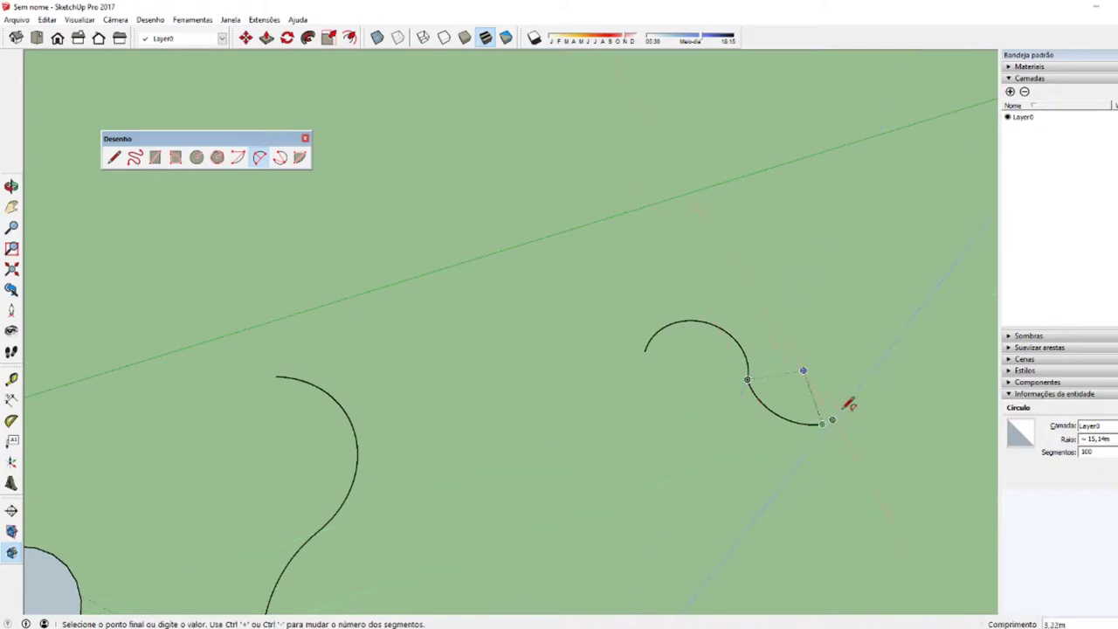
left_click(908, 399)
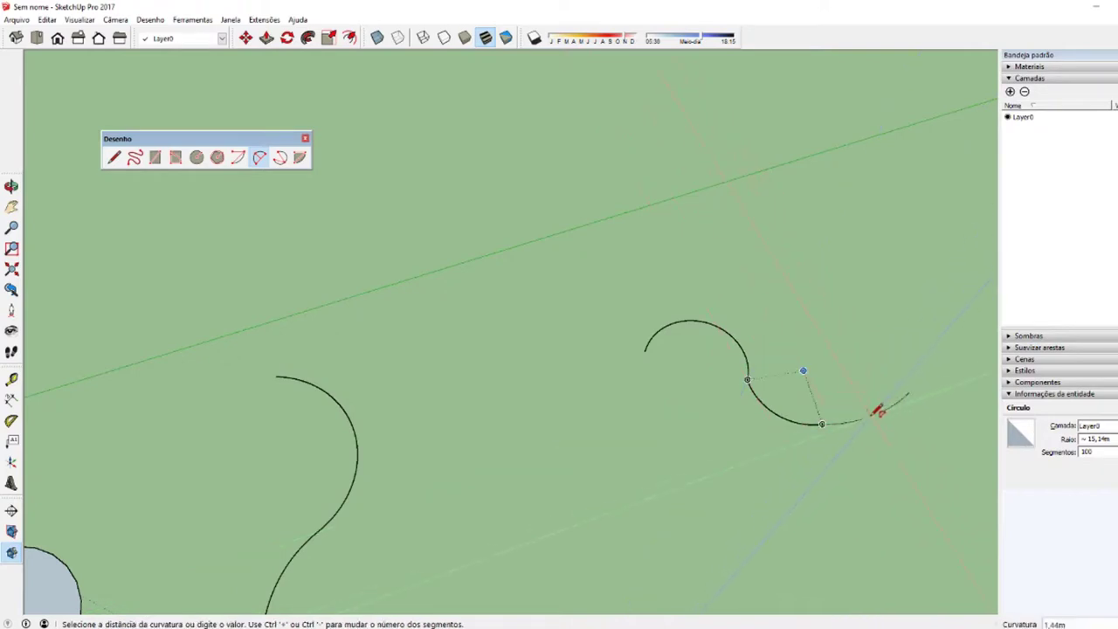
scroll(877, 407, "up", 3)
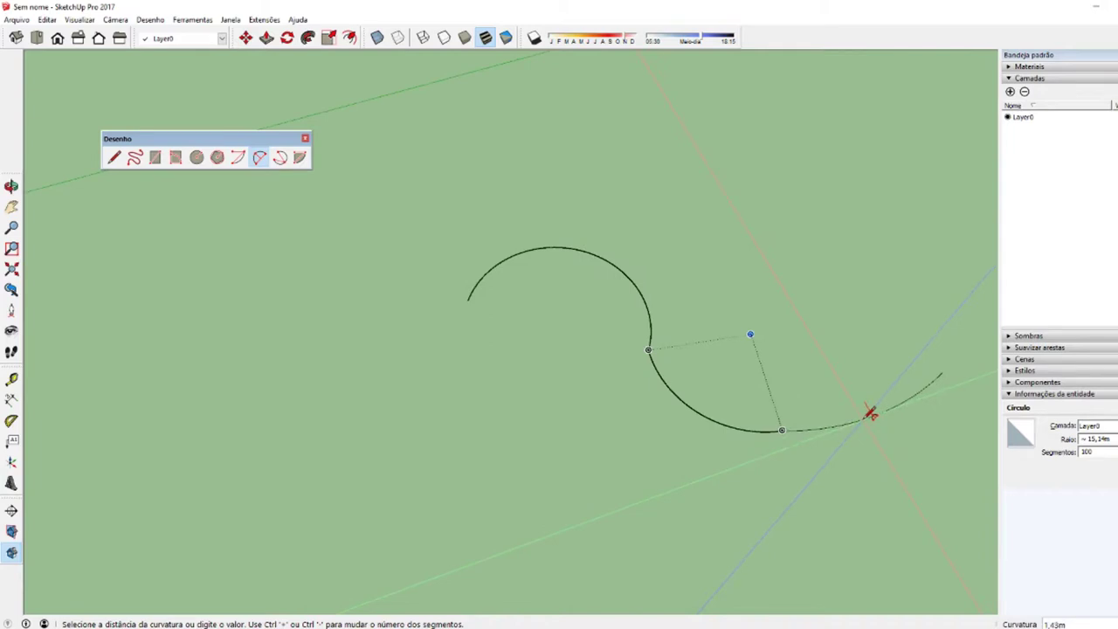
scroll(871, 414, "up", 1)
scroll(874, 411, "up", 1)
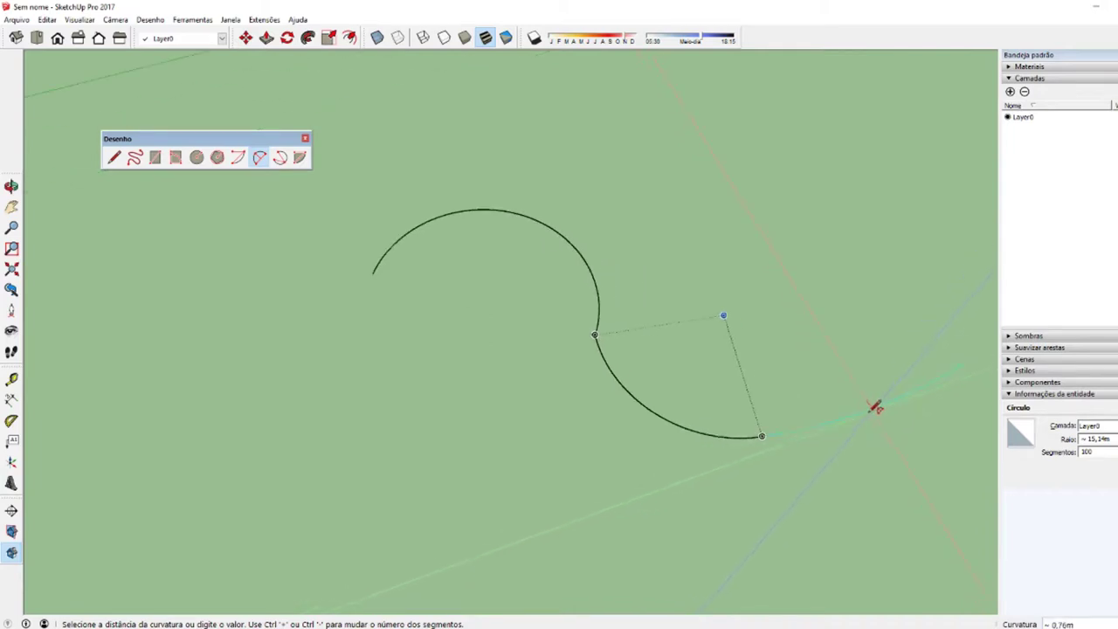
left_click(877, 407)
mouse_move(874, 404)
middle_mouse_down()
mouse_move(729, 425)
mouse_move(125, 455)
mouse_move(614, 373)
mouse_move(365, 474)
middle_mouse_up()
- Draw a semicircular 2-Point Arc along one edge of the square, corner to corner
key("space")
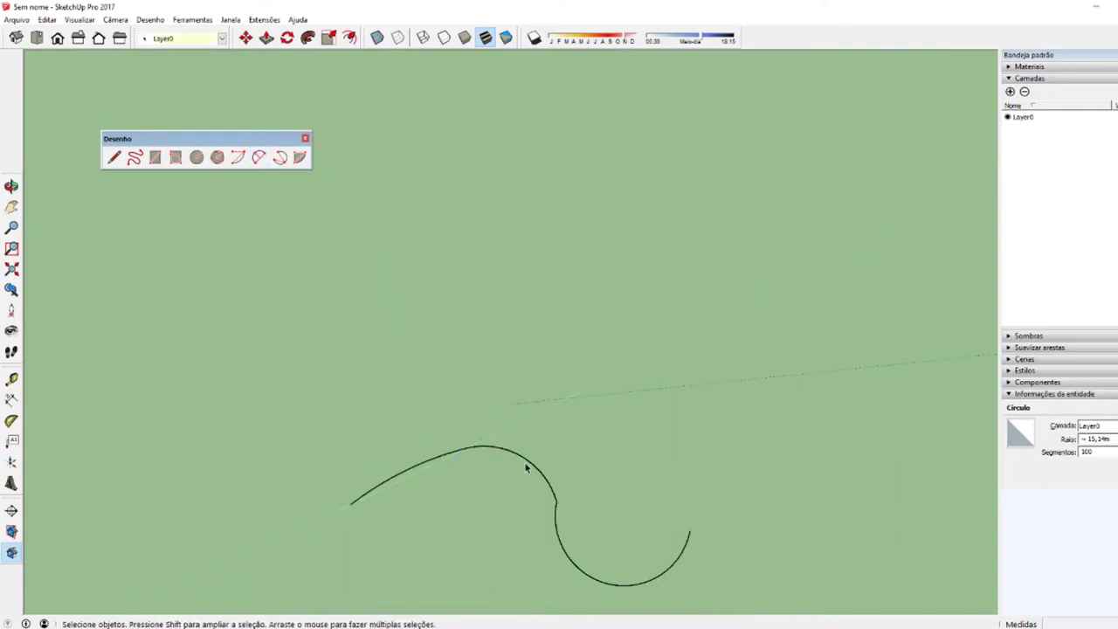
scroll(454, 468, "down", 3)
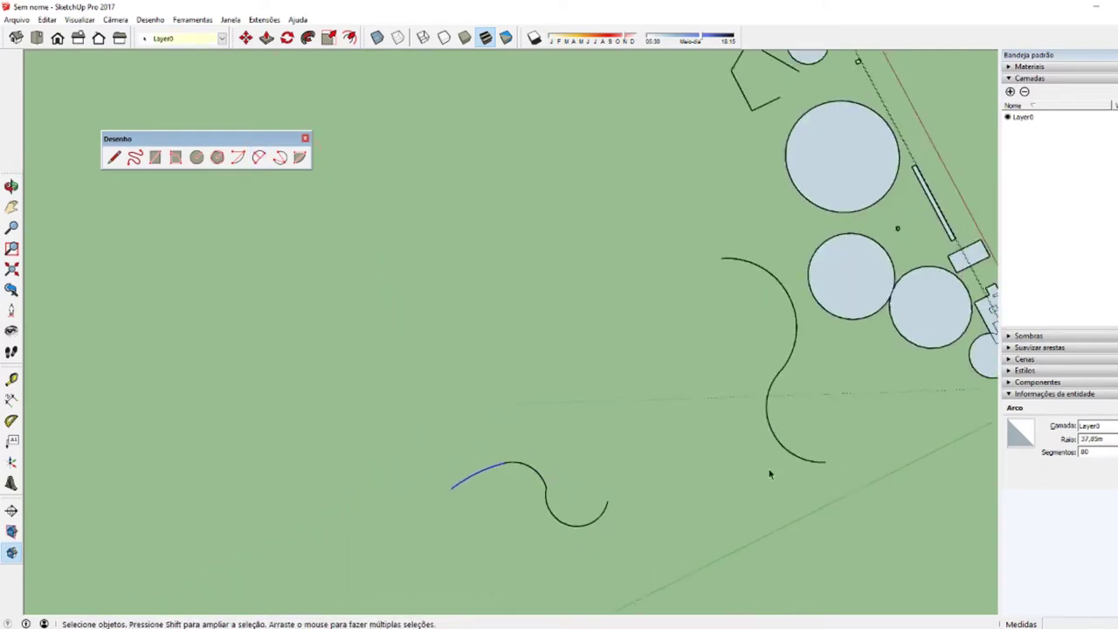
mouse_move(455, 468)
middle_mouse_down()
mouse_move(497, 455)
mouse_move(467, 445)
mouse_move(846, 469)
middle_mouse_up()
scroll(845, 469, "up", 3)
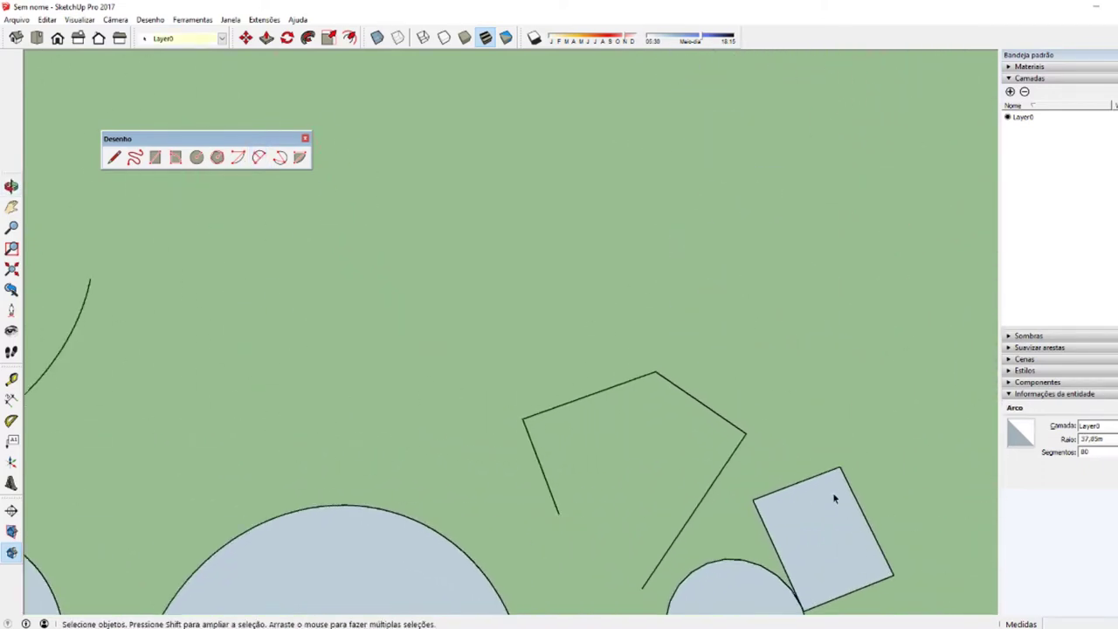
key("a")
left_click(839, 469)
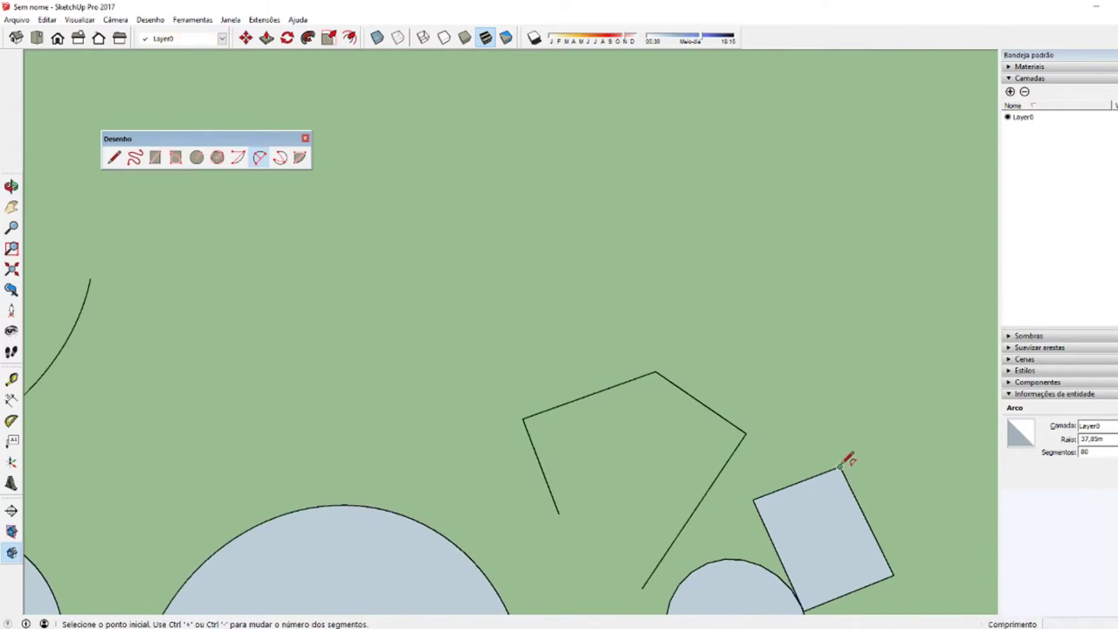
left_click(893, 574)
left_click(926, 517)
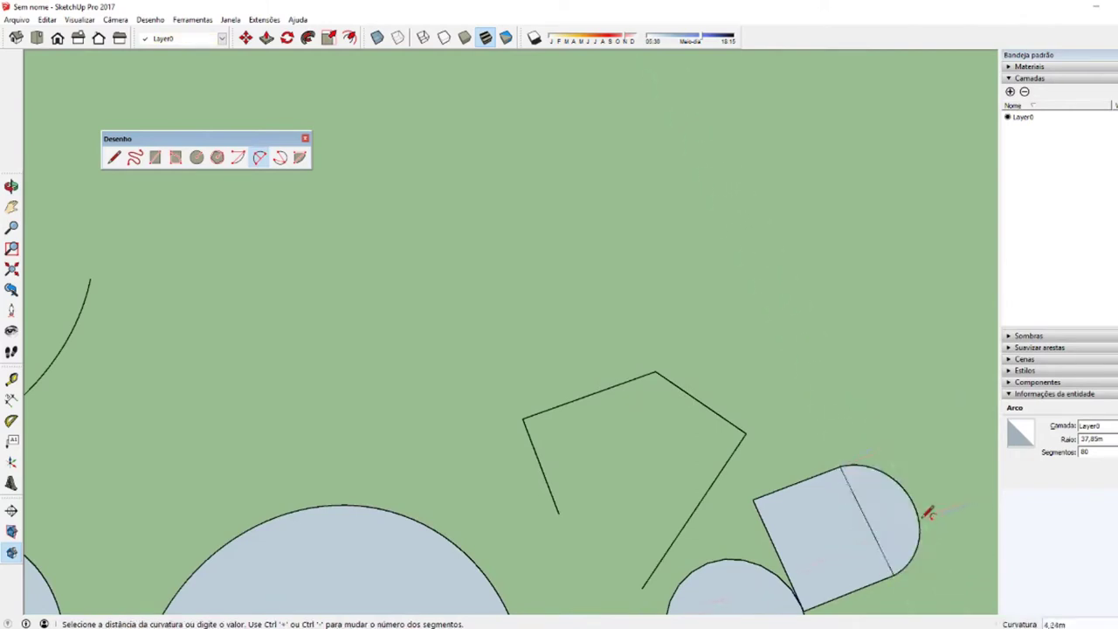
middle_click_drag(741, 553, 701, 341)
- Erase the edge between the square and semicircle to merge them into one face
key("space")
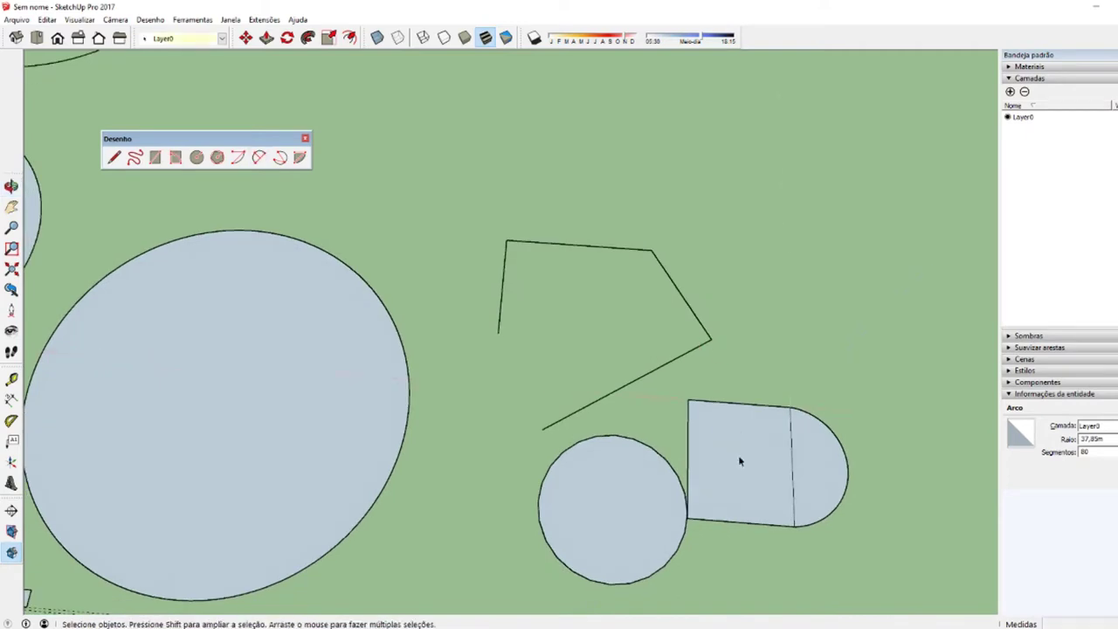
left_click(812, 464)
key("e")
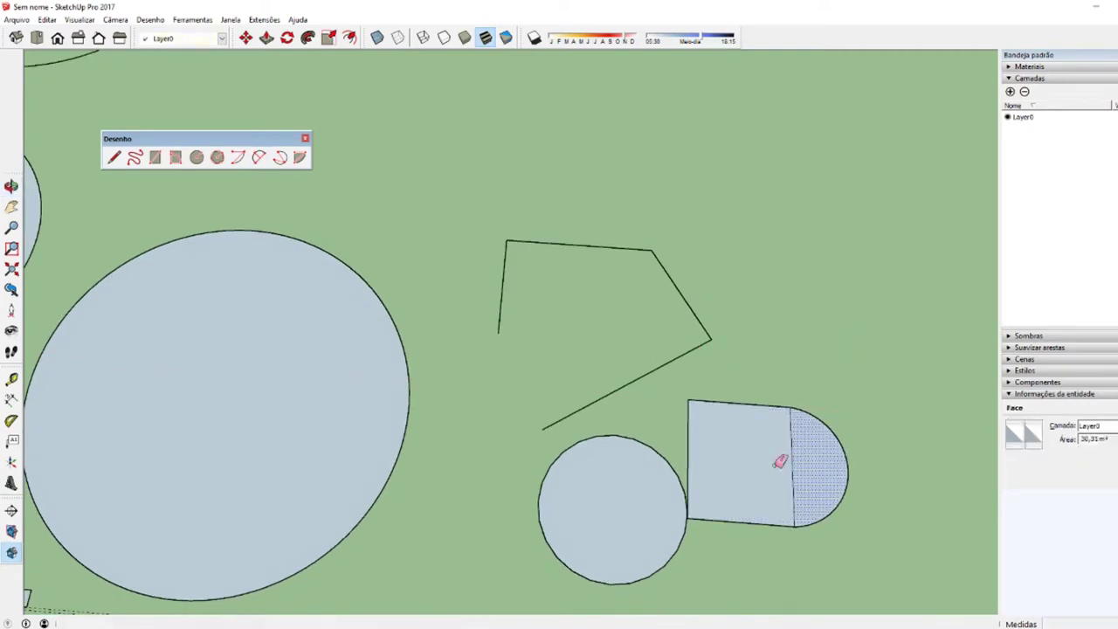
left_click(793, 463)
key("space")
scroll(754, 469, "down", 5)
middle_click_drag(749, 471, 798, 501)
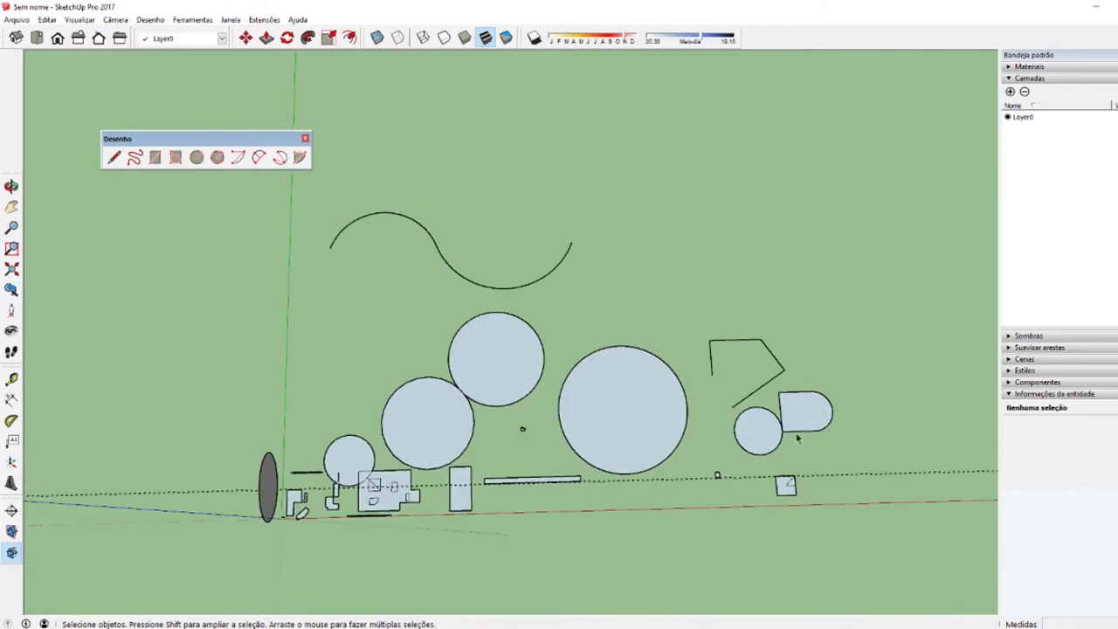
- Select the merged rounded-end face with its edges and inspect it from several angles
left_click(796, 423)
scroll(793, 422, "up", 3)
middle_click_drag(804, 417, 848, 391)
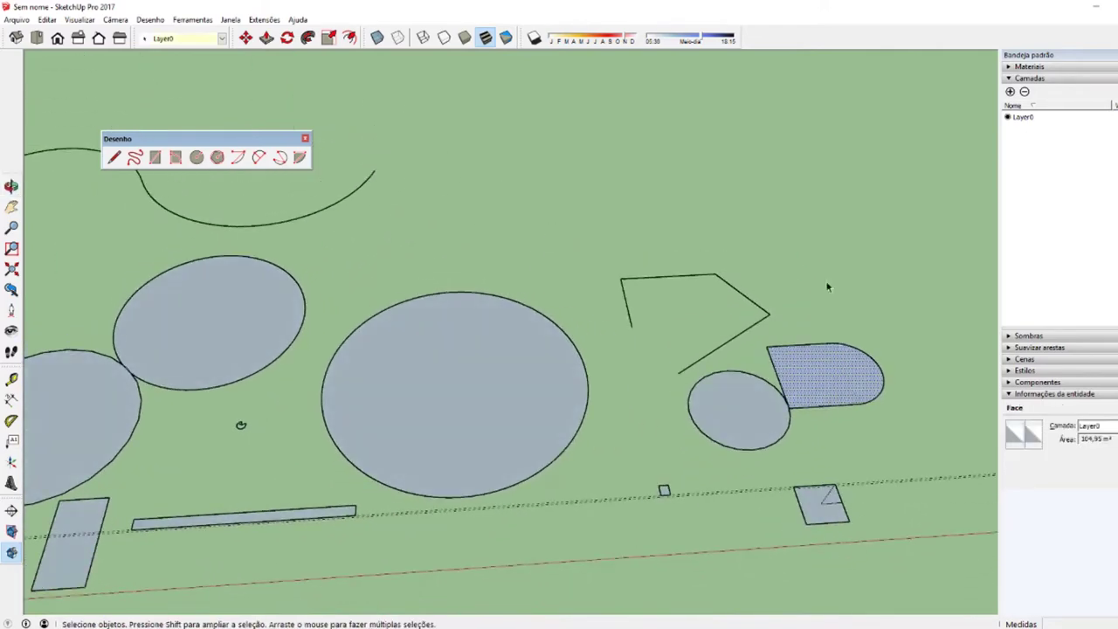
double_click(792, 328)
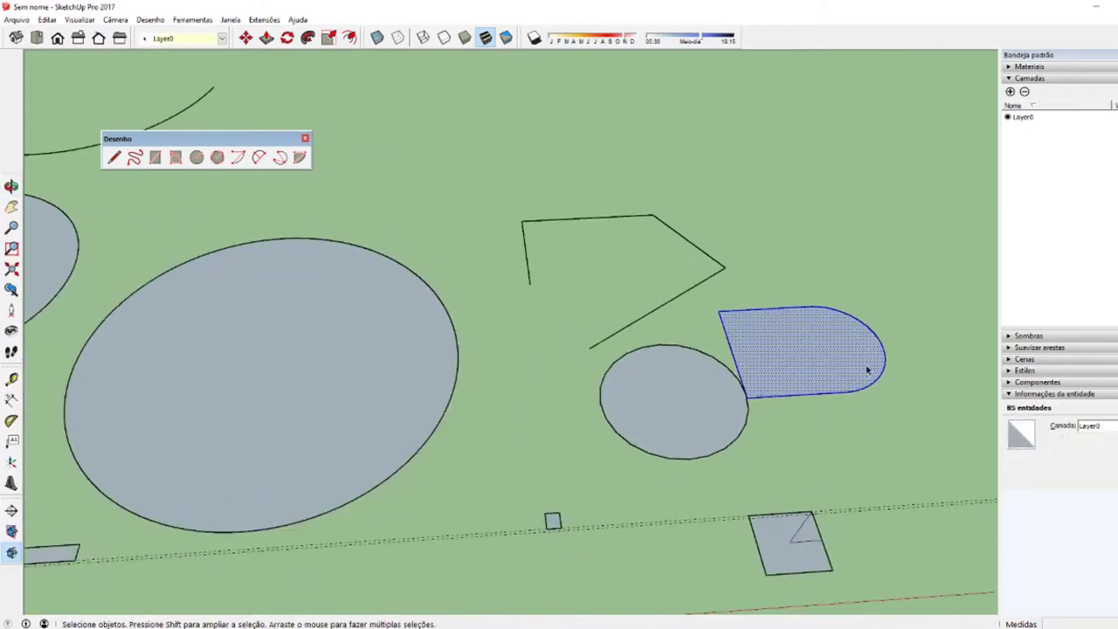
scroll(770, 335, "down", 3)
scroll(707, 394, "down", 3)
middle_click_drag(707, 394, 348, 302)
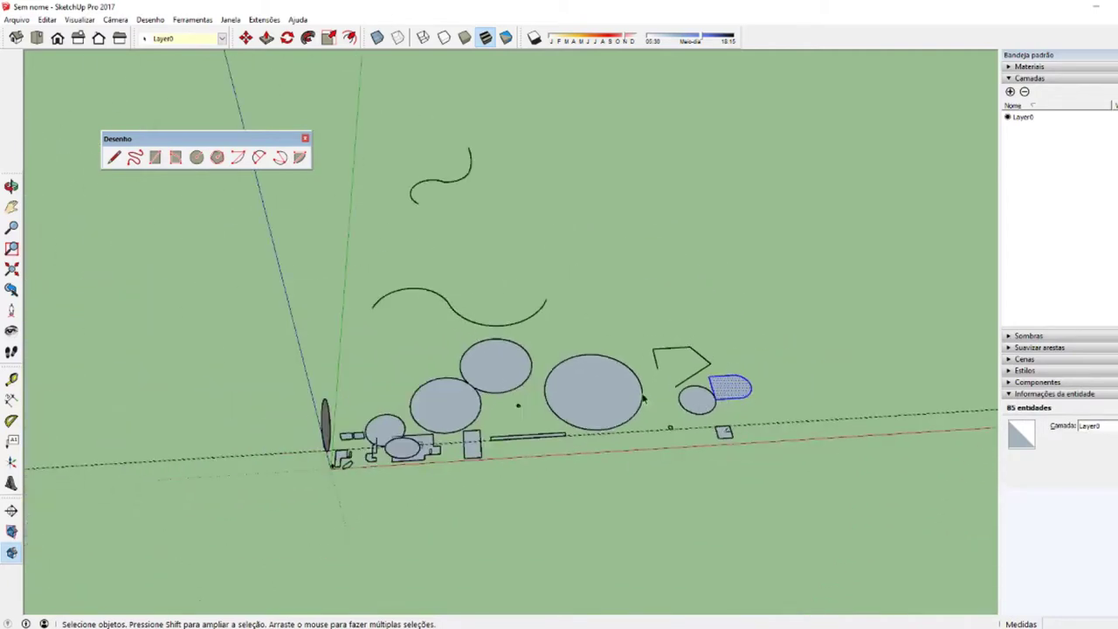
scroll(473, 281, "up", 1)
scroll(494, 293, "up", 1)
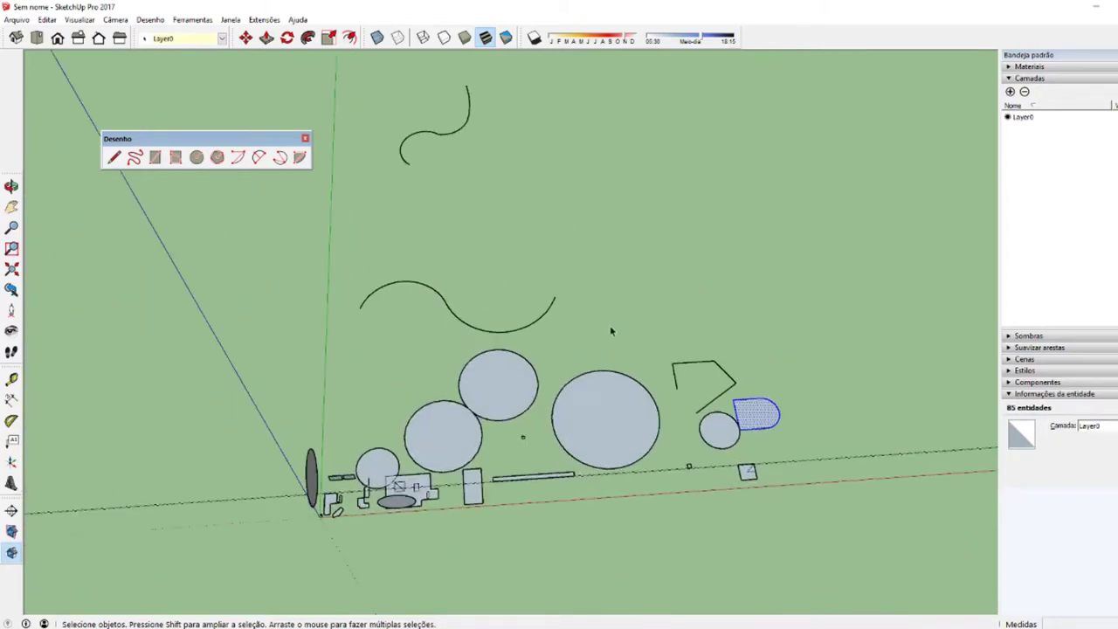
- Undo a stray rectangle, then draw a small circle on the ground
key("r")
left_click(654, 249)
left_click(699, 281)
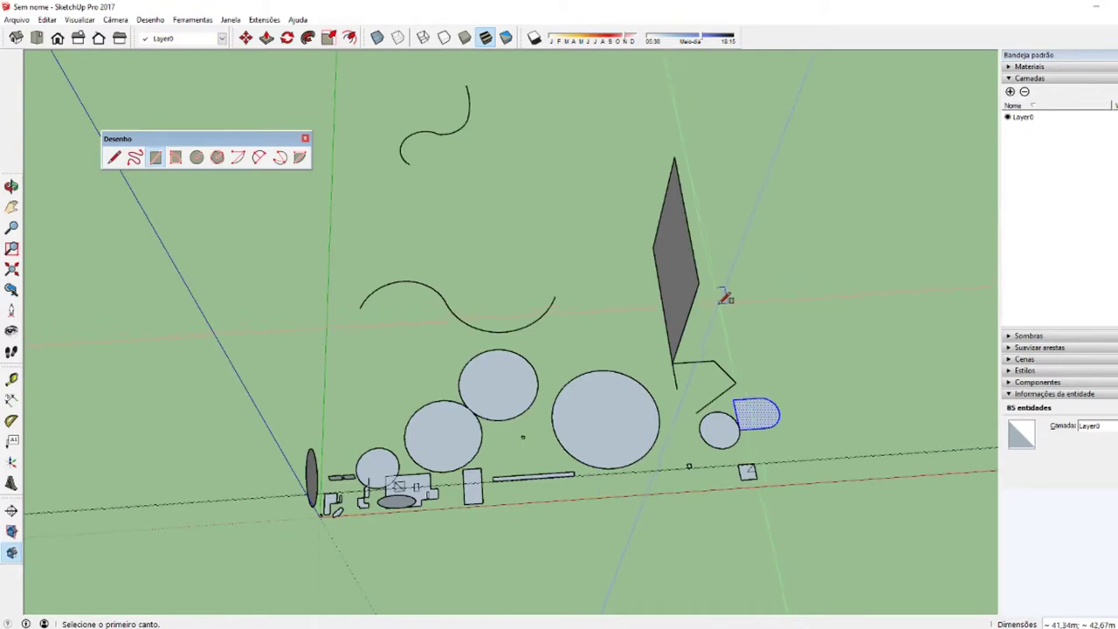
key("ctrl+z")
key("c")
left_click(646, 294)
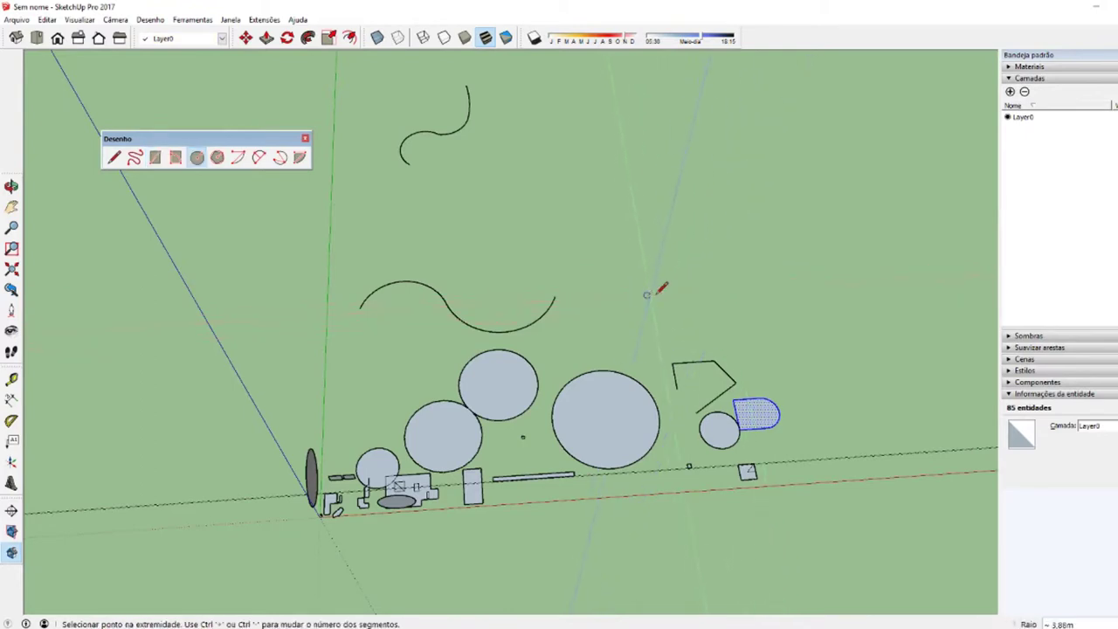
left_click(662, 304)
- Draw a short 2-Point Arc beside the small circle
key("a")
left_click(732, 299)
left_click(765, 312)
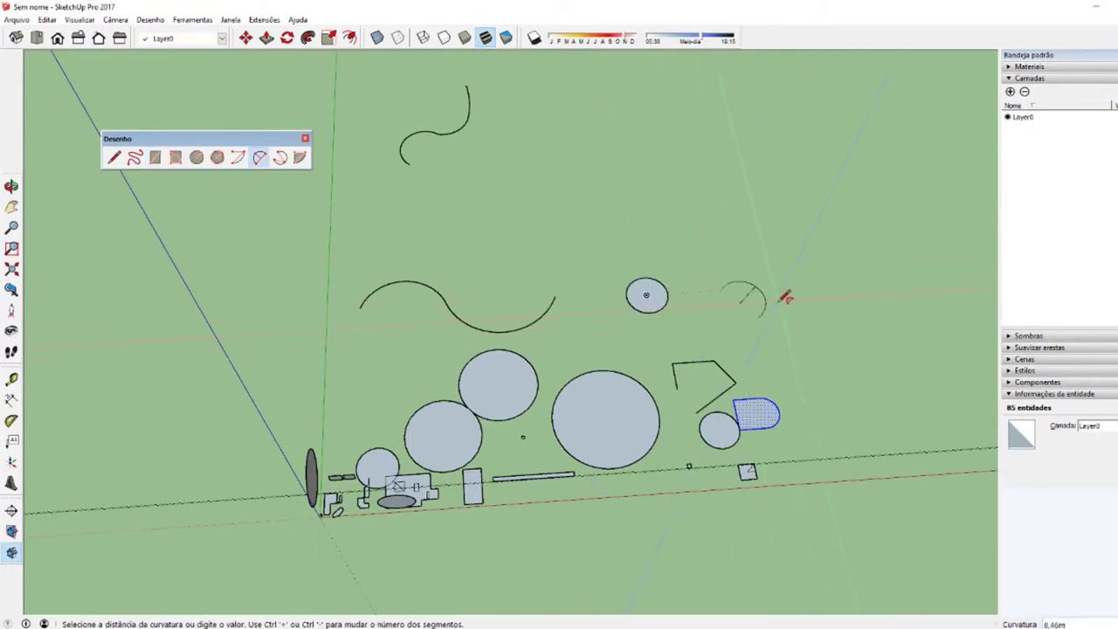
left_click(759, 287)
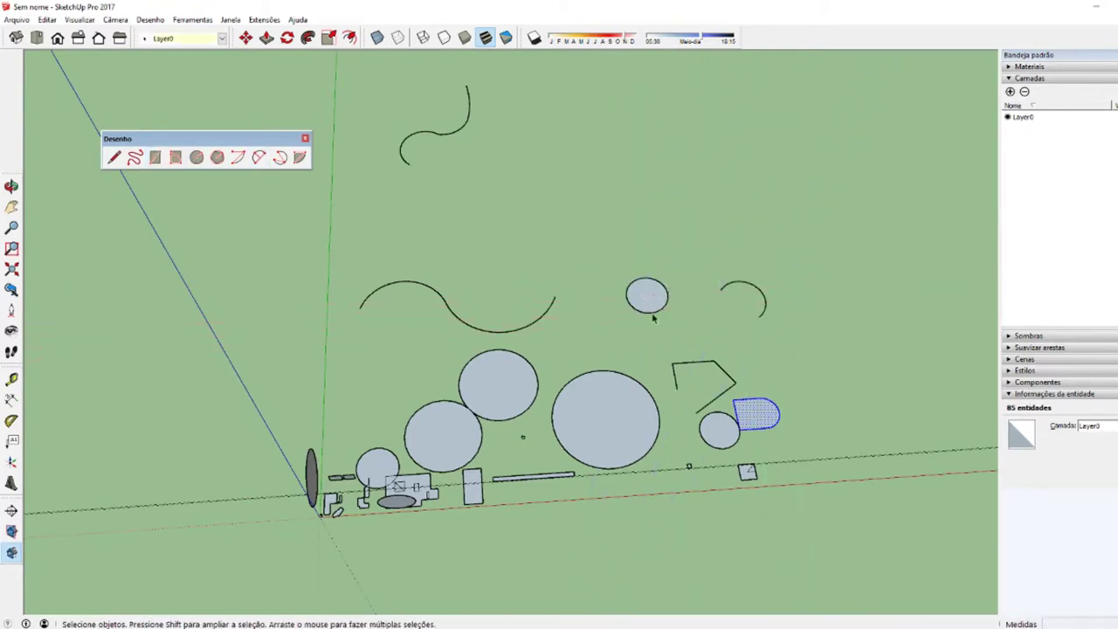
- Draw a small triangle with the Polygon tool at radius 2
left_click(217, 157)
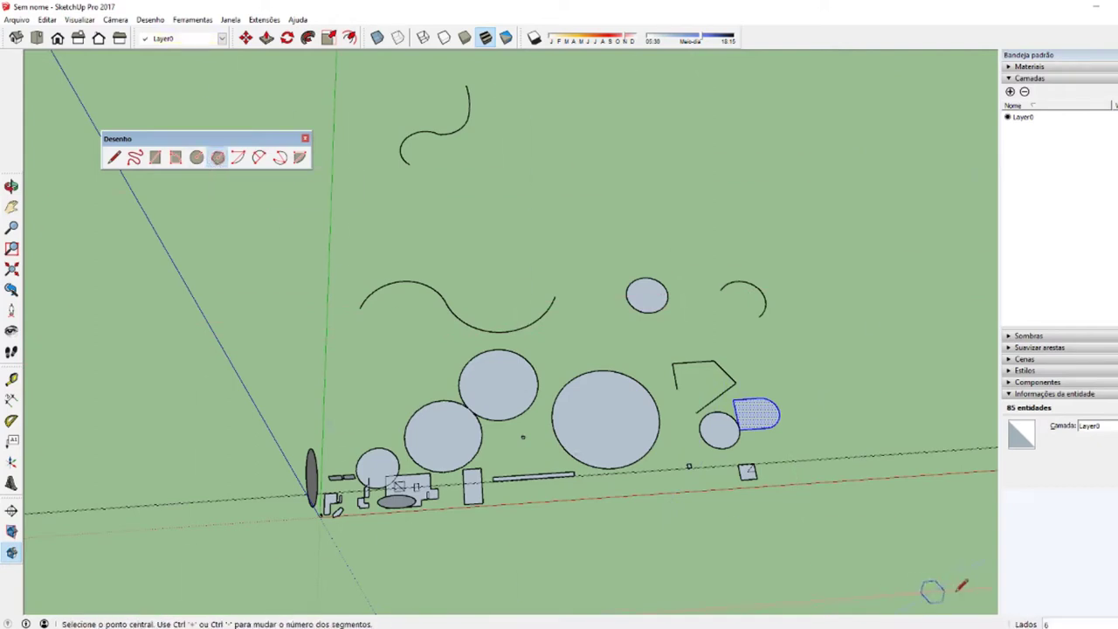
scroll(844, 392, "up", 4)
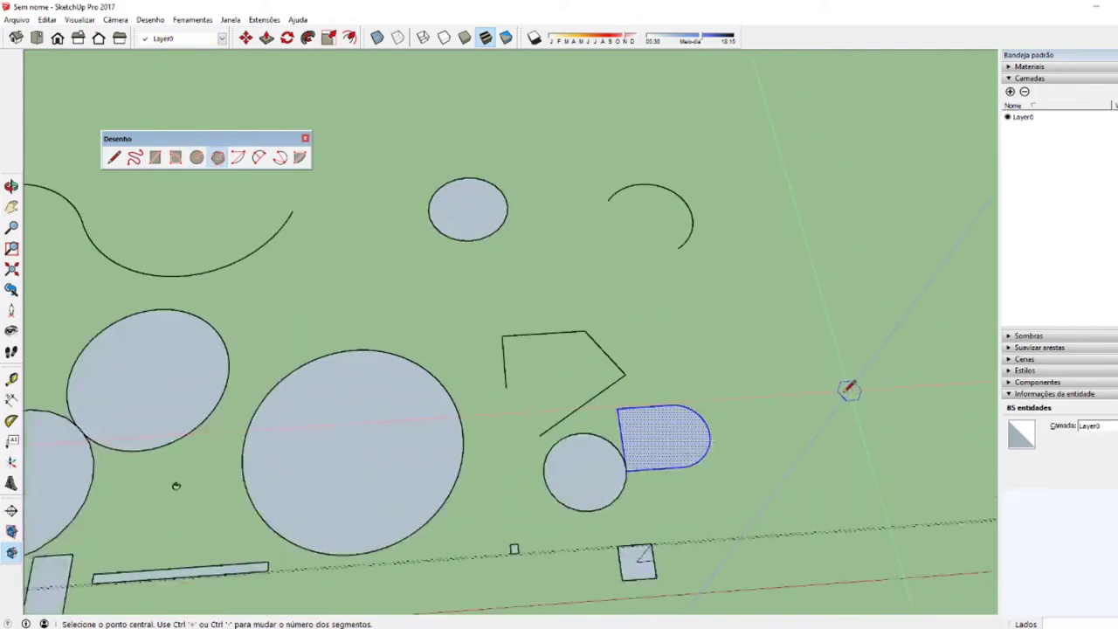
scroll(821, 406, "up", 3)
scroll(792, 417, "down", 2)
scroll(791, 416, "down", 3)
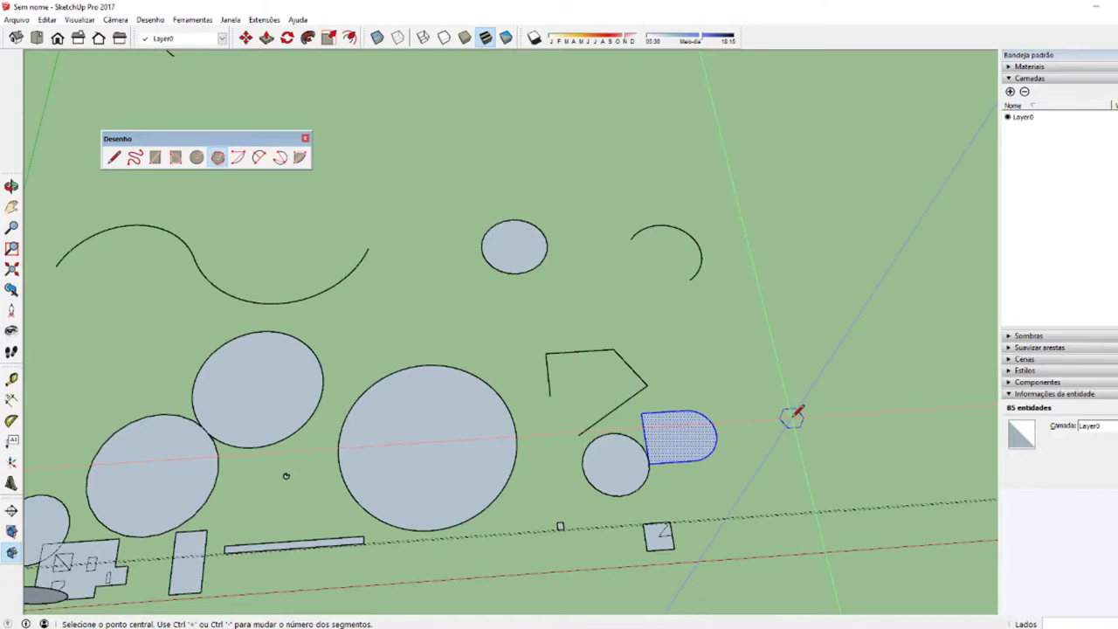
key("space")
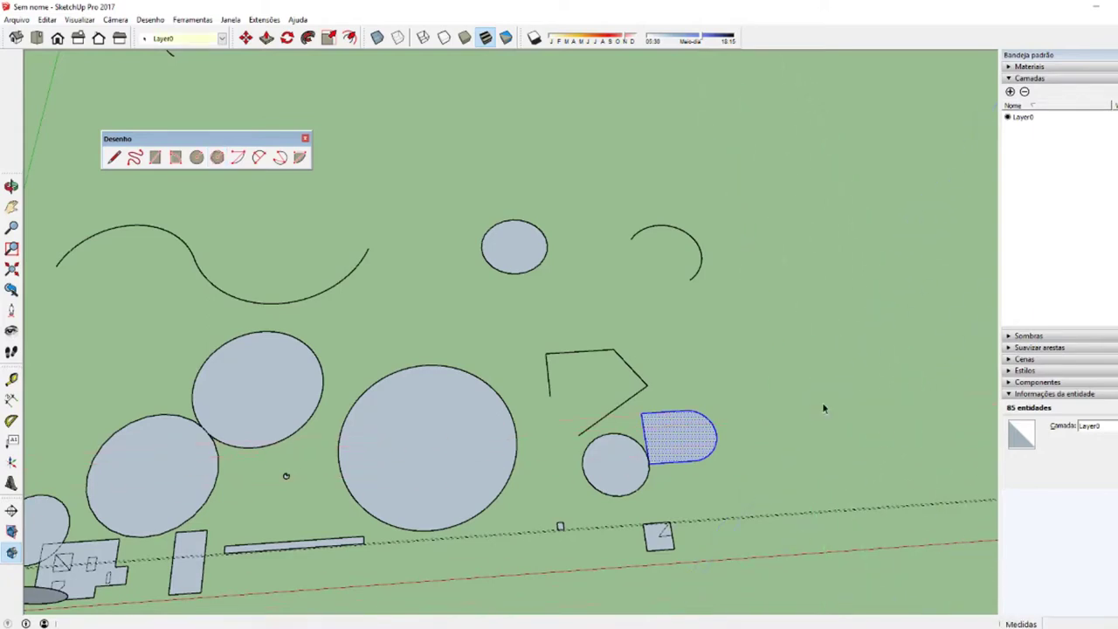
left_click(216, 158)
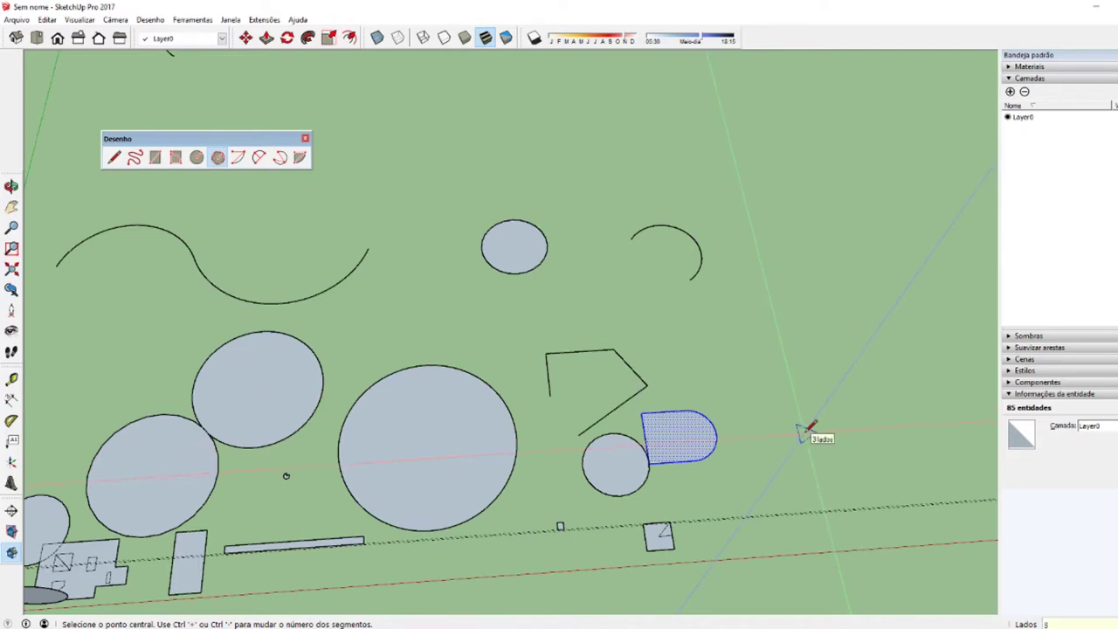
left_click(805, 425)
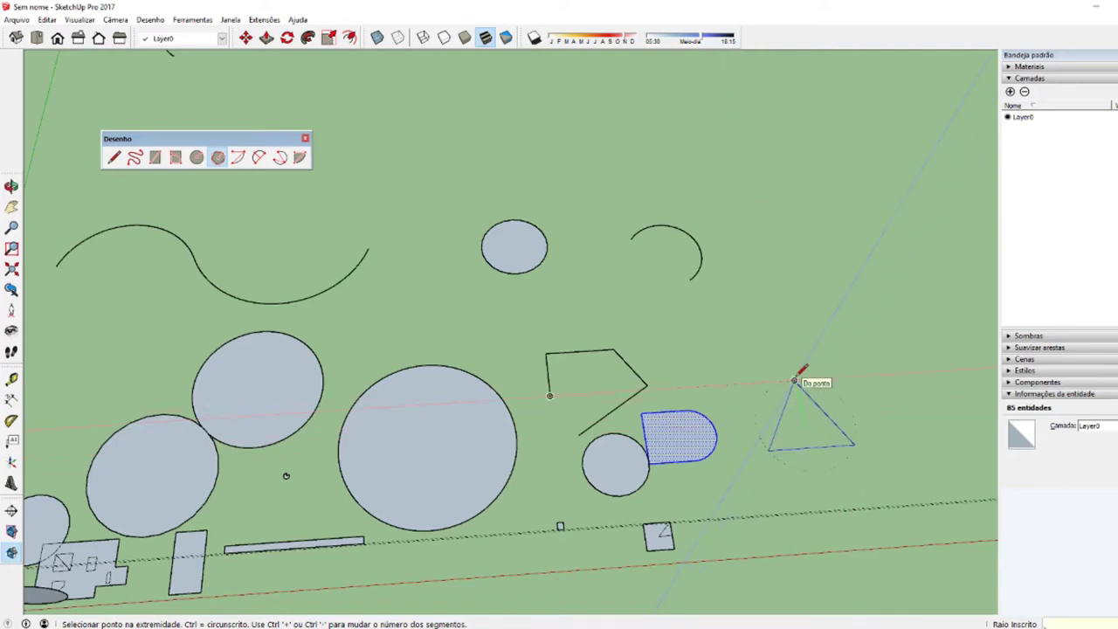
type("2")
key("Return")
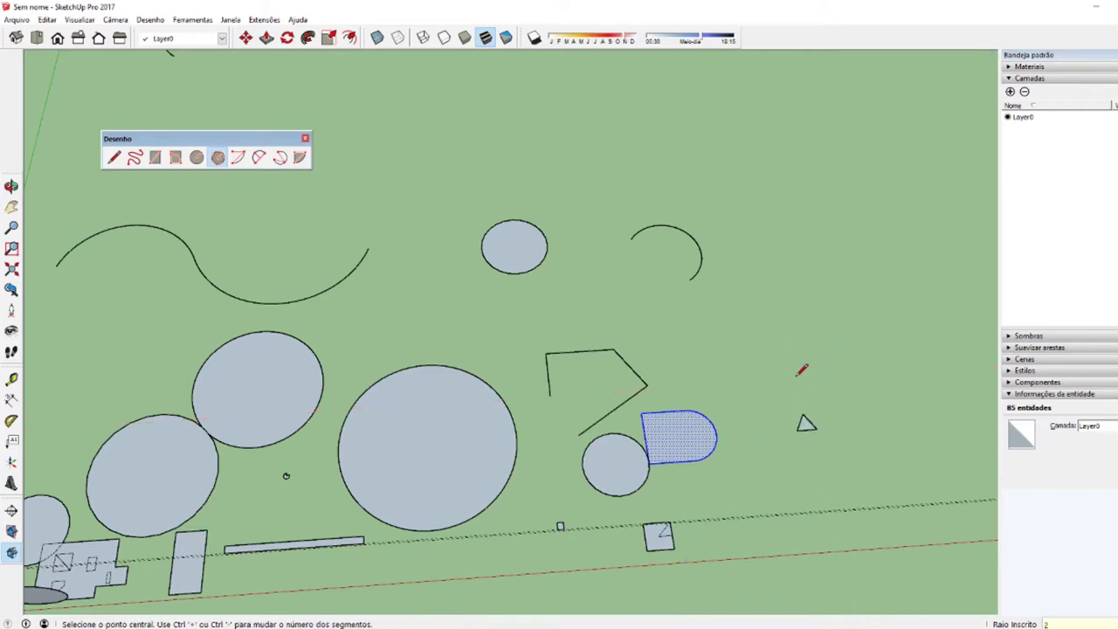
- Draw a larger triangle right of the small one, then delete it
scroll(804, 412, "up", 2)
scroll(809, 419, "up", 3)
scroll(809, 419, "up", 1)
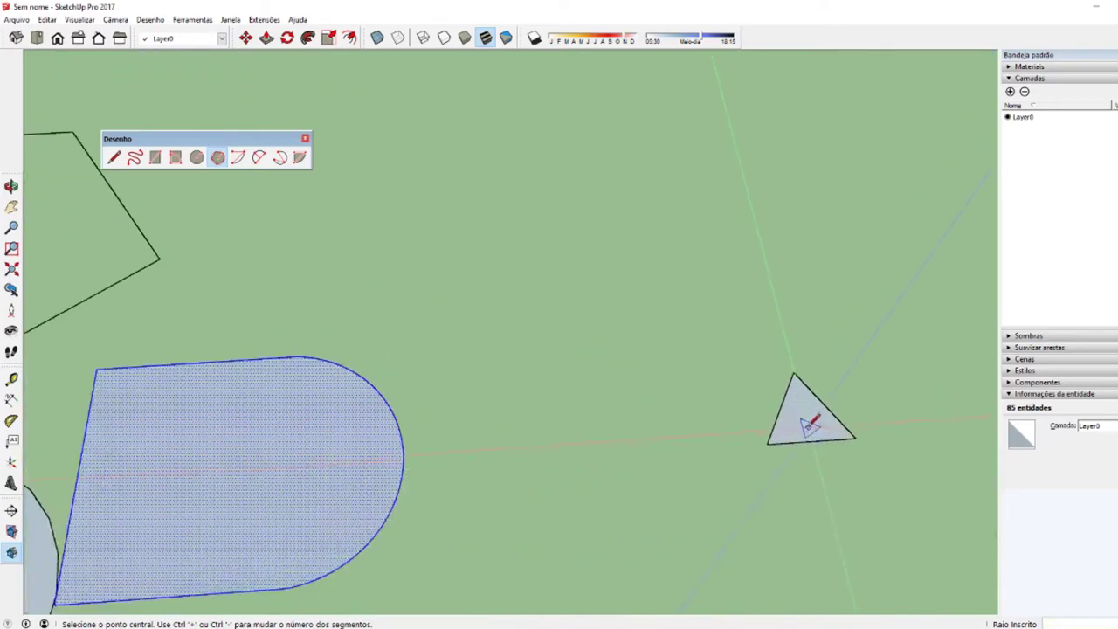
scroll(809, 419, "down", 2)
scroll(873, 420, "down", 2)
scroll(866, 420, "down", 2)
scroll(866, 420, "up", 1)
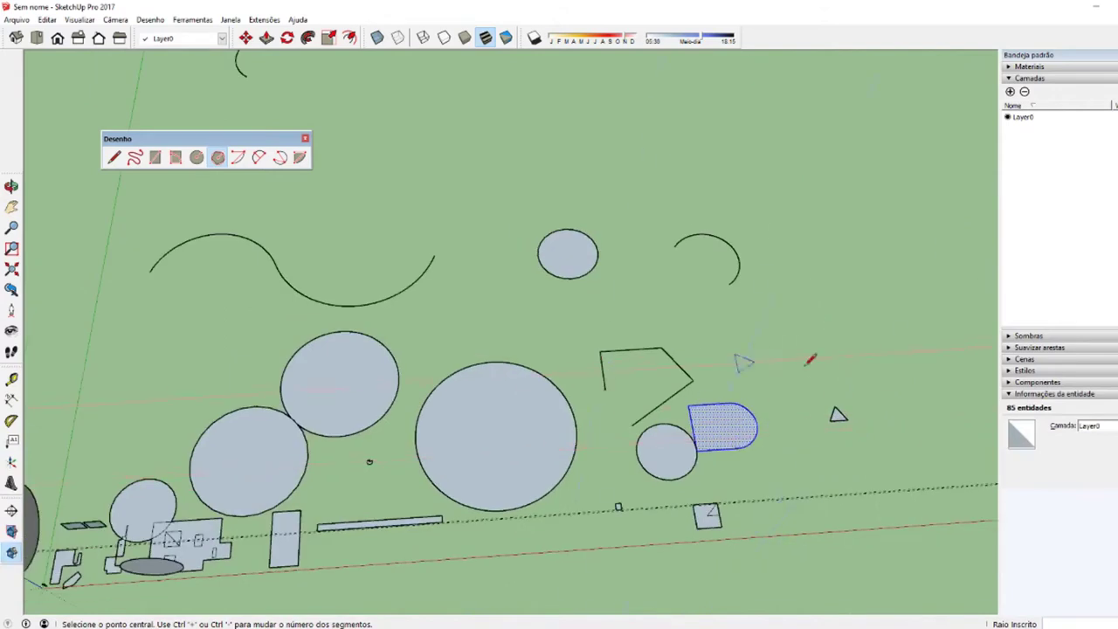
scroll(856, 401, "up", 1)
middle_click_drag(856, 400, 606, 392, "shift")
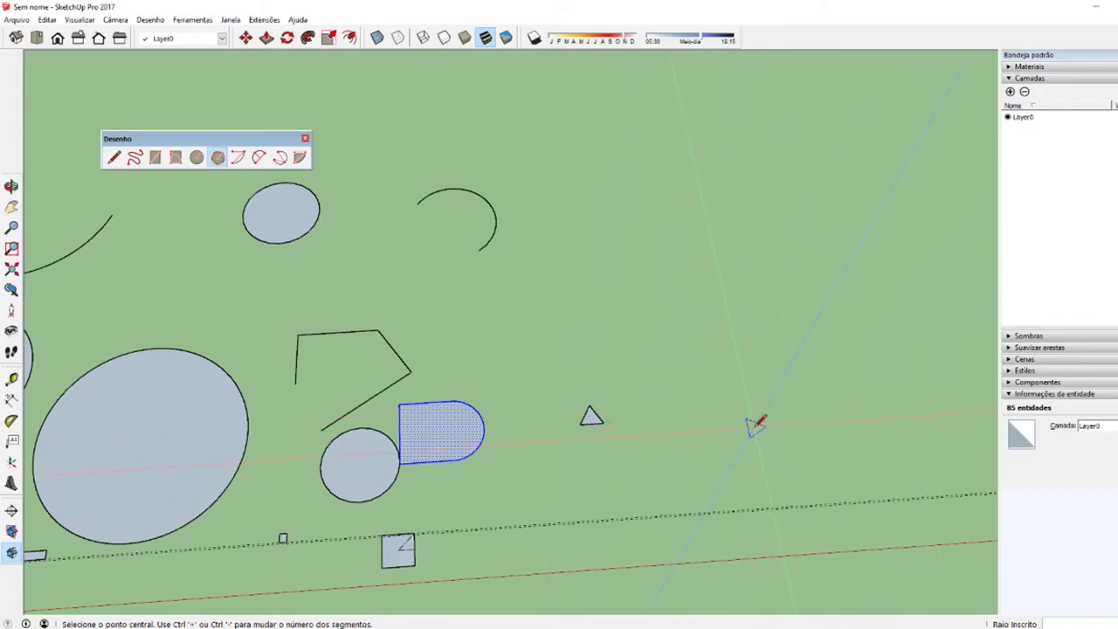
key("space")
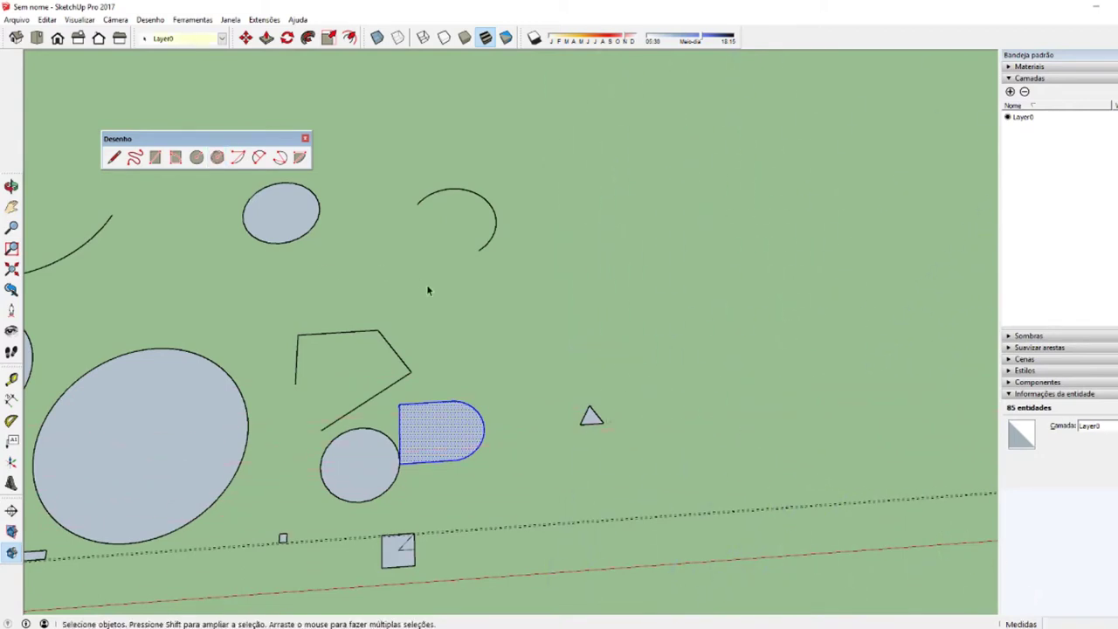
left_click(216, 157)
left_click_drag(696, 451, 744, 443)
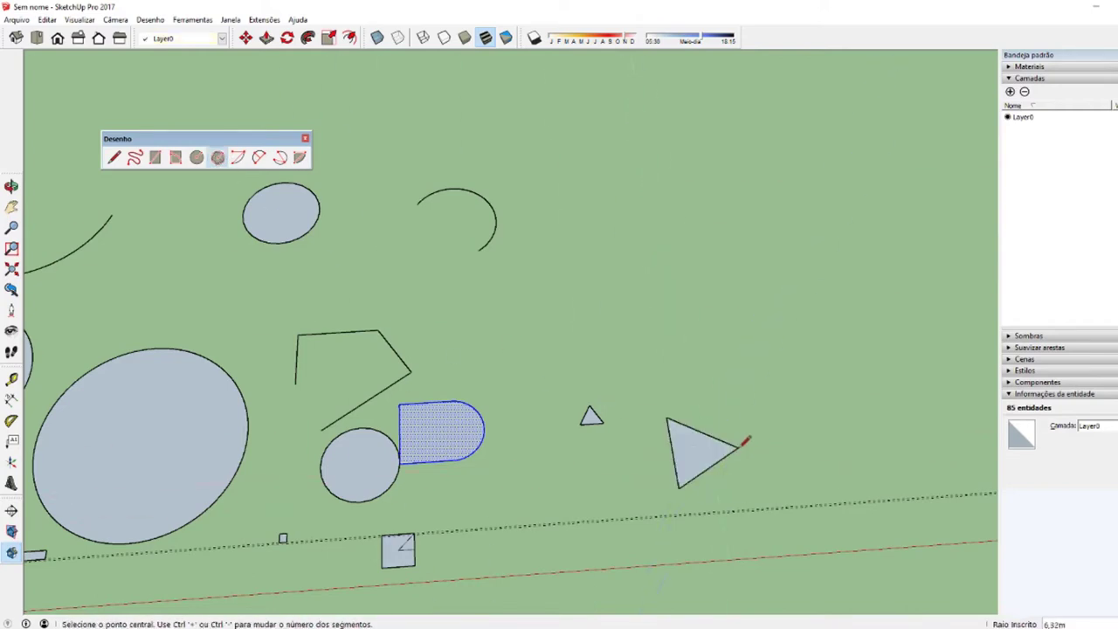
key("space")
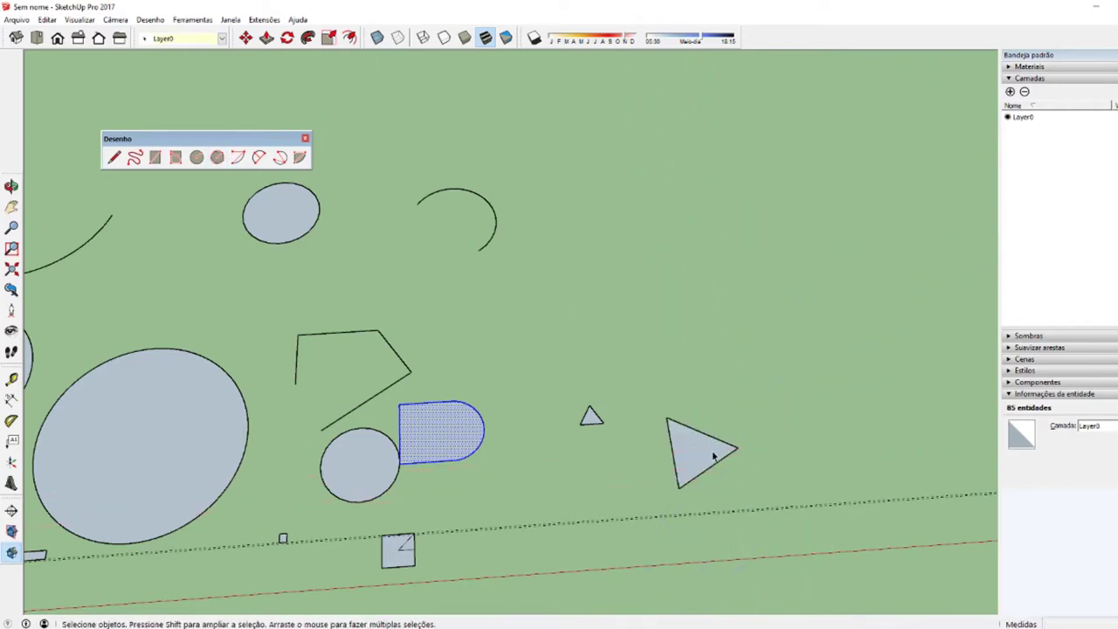
left_click(711, 455)
key("Delete")
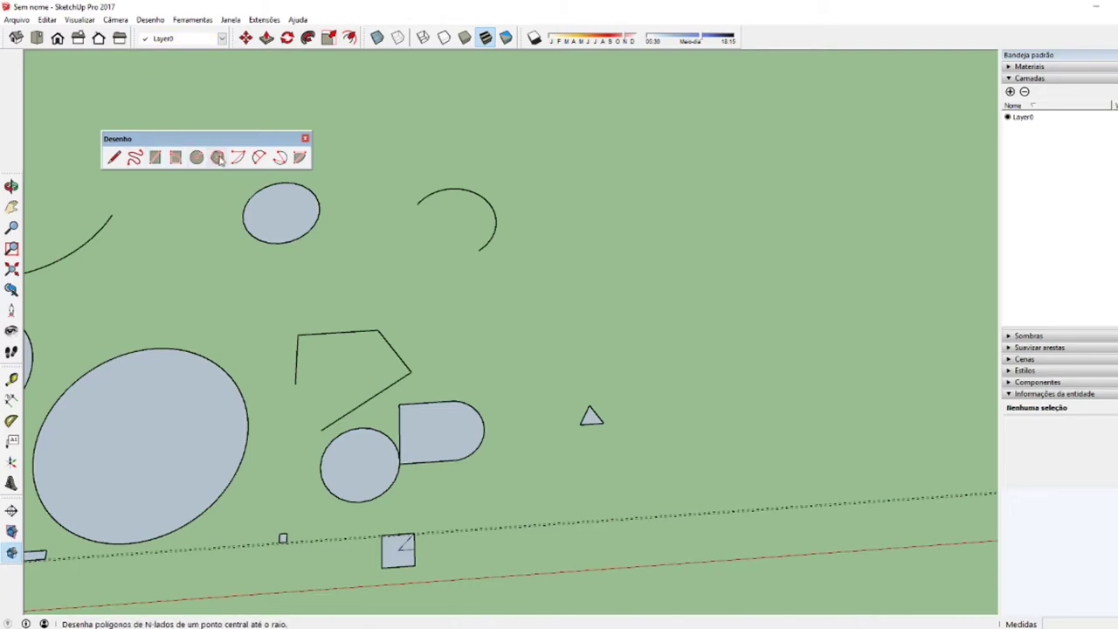
- Draw a new triangle beside the small one
left_click(216, 157)
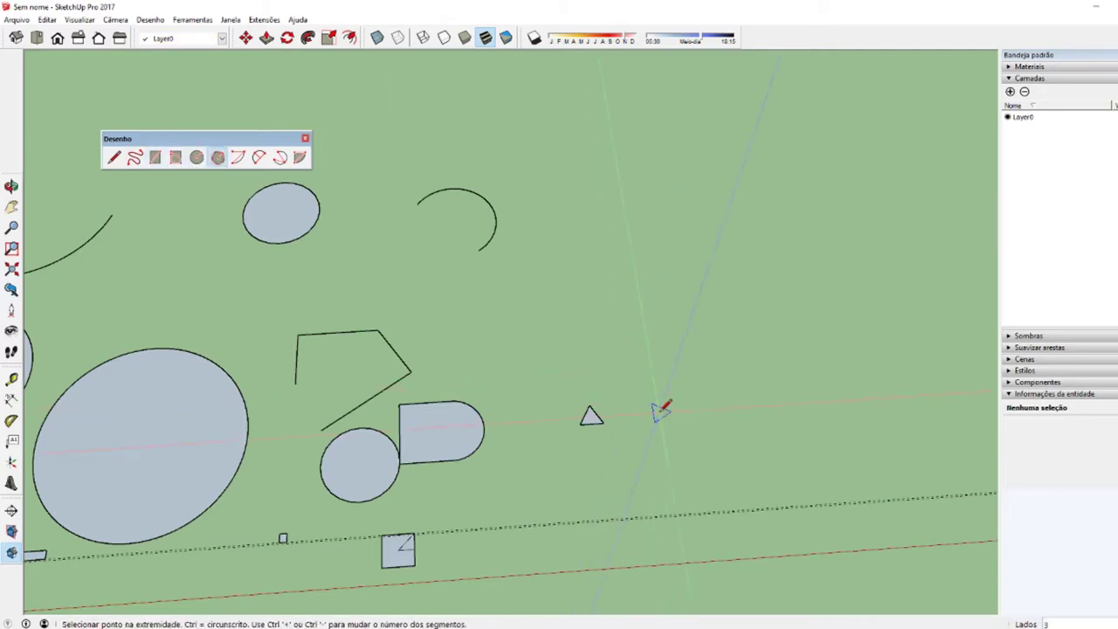
left_click_drag(658, 412, 666, 454)
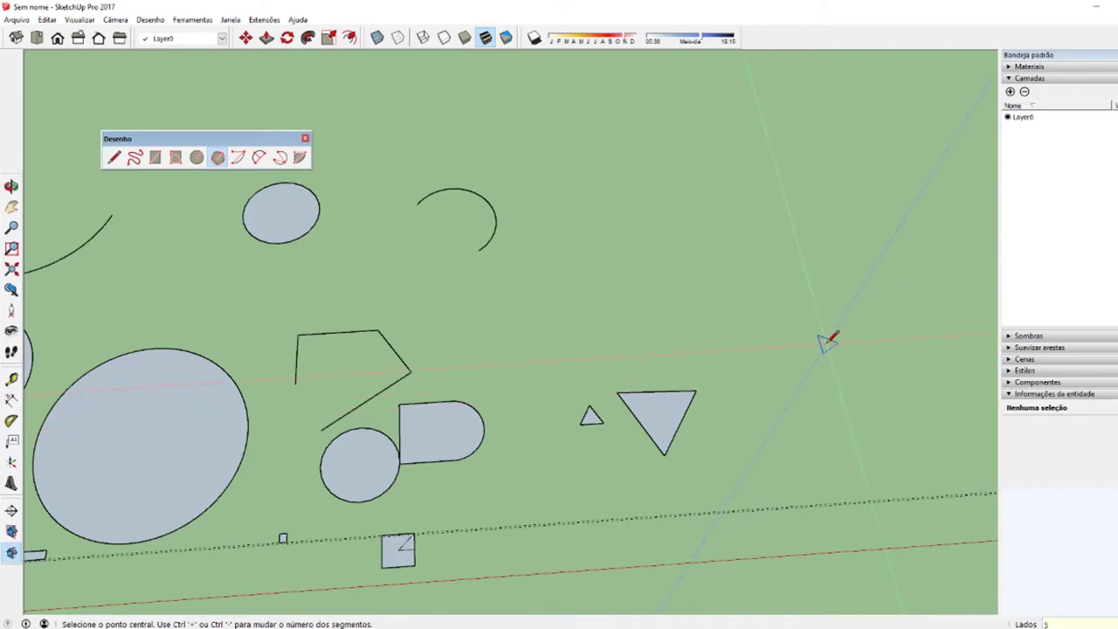
scroll(749, 466, "up", 3)
scroll(747, 463, "up", 2)
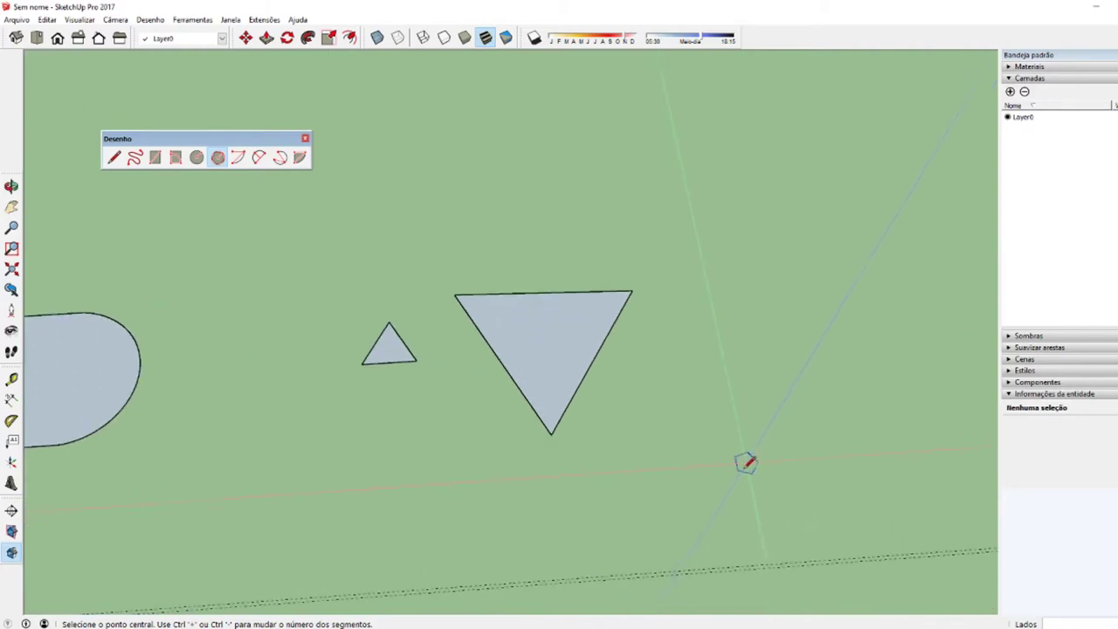
- Draw a filled pentagon and a filled hexagon beside the triangles, then review all shapes
left_click(759, 449)
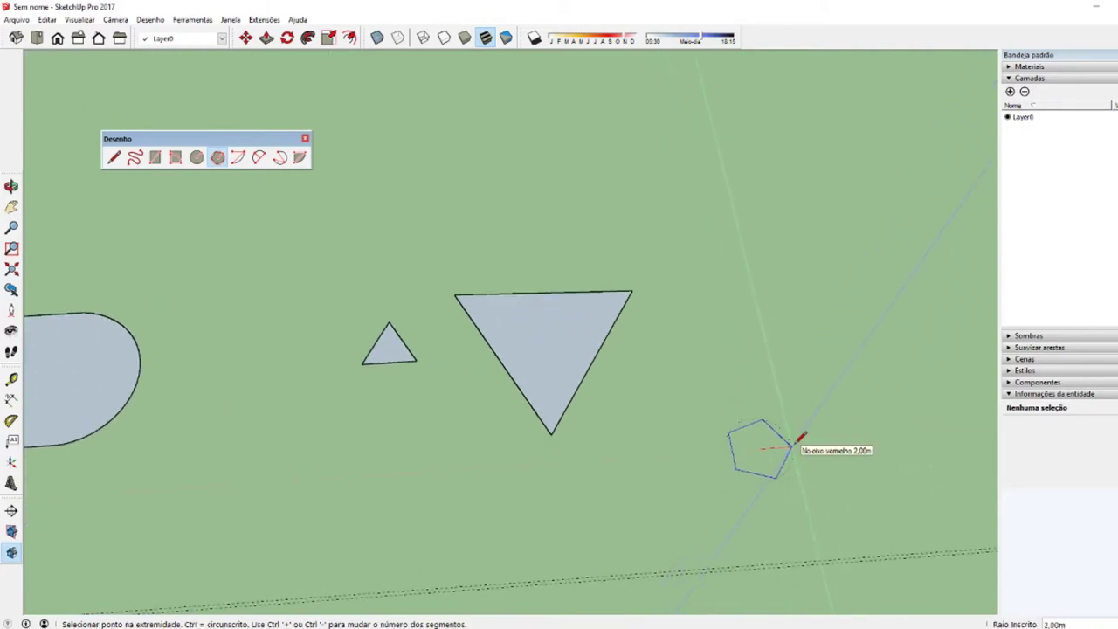
left_click(800, 437)
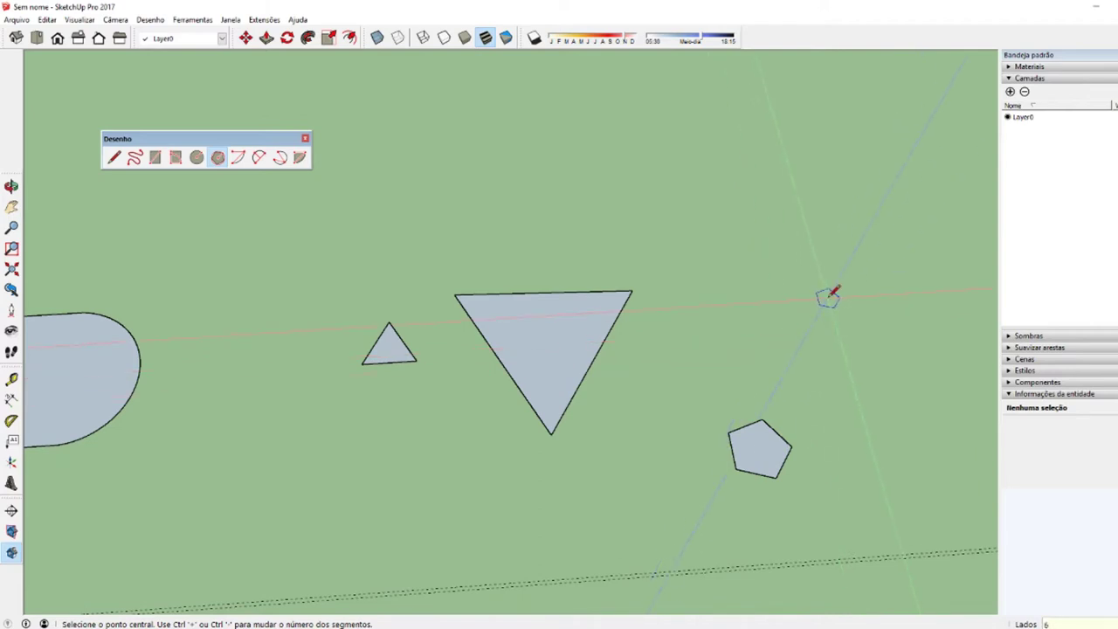
left_click(809, 309)
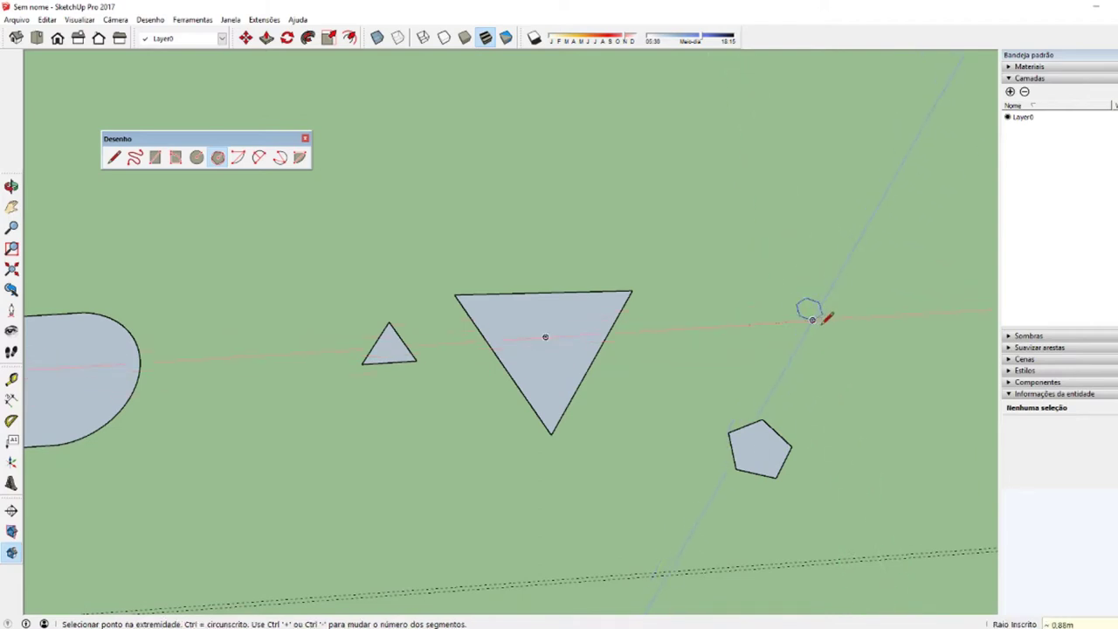
left_click(852, 366)
middle_click_drag(853, 347, 926, 543)
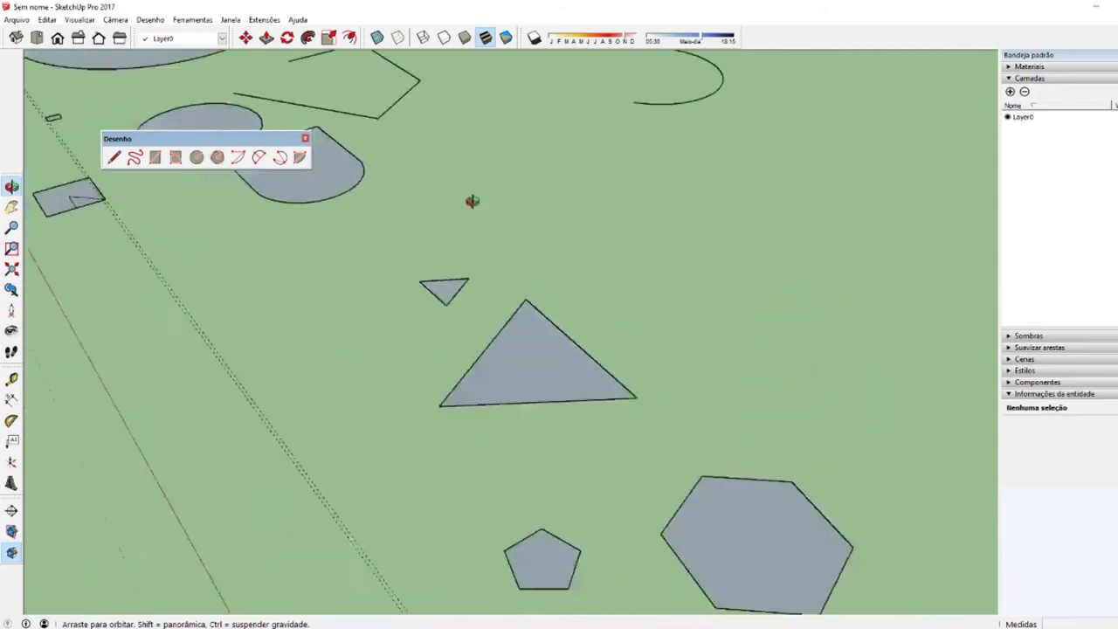
scroll(926, 544, "down", 3)
scroll(748, 467, "down", 2)
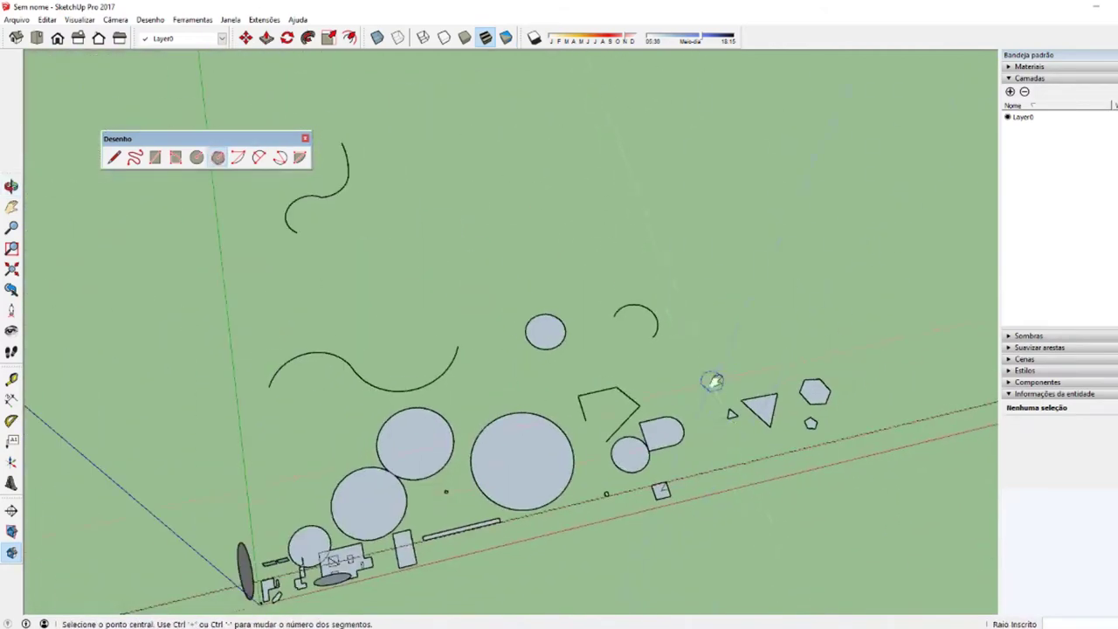
scroll(669, 472, "down", 3)
scroll(644, 419, "down", 2)
scroll(611, 420, "up", 2)
scroll(616, 432, "up", 2)
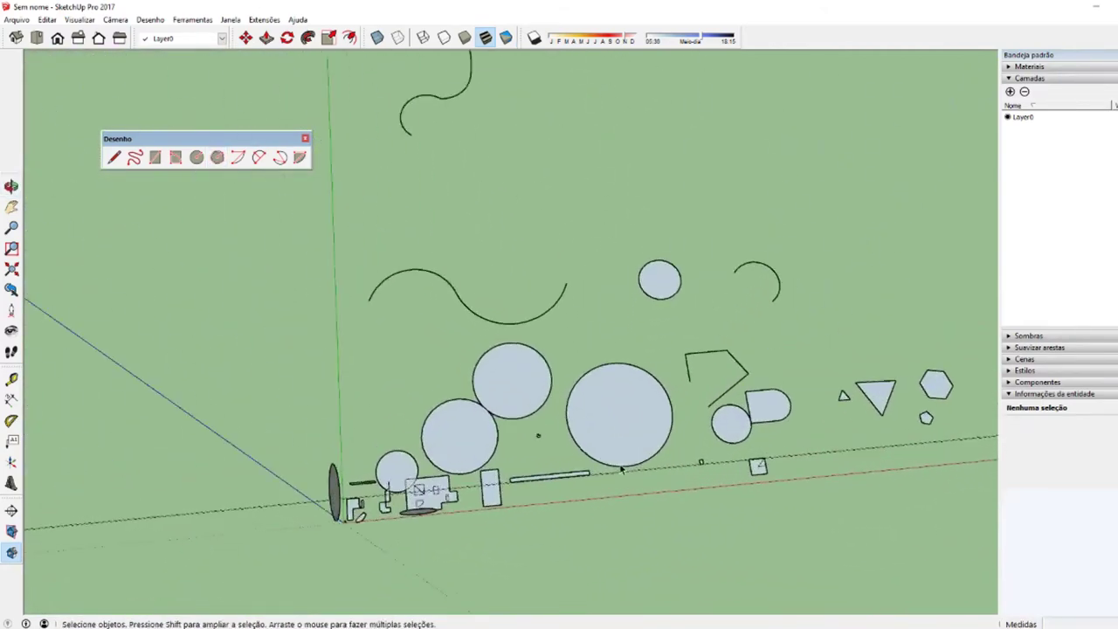
scroll(622, 445, "up", 2)
scroll(630, 465, "up", 2)
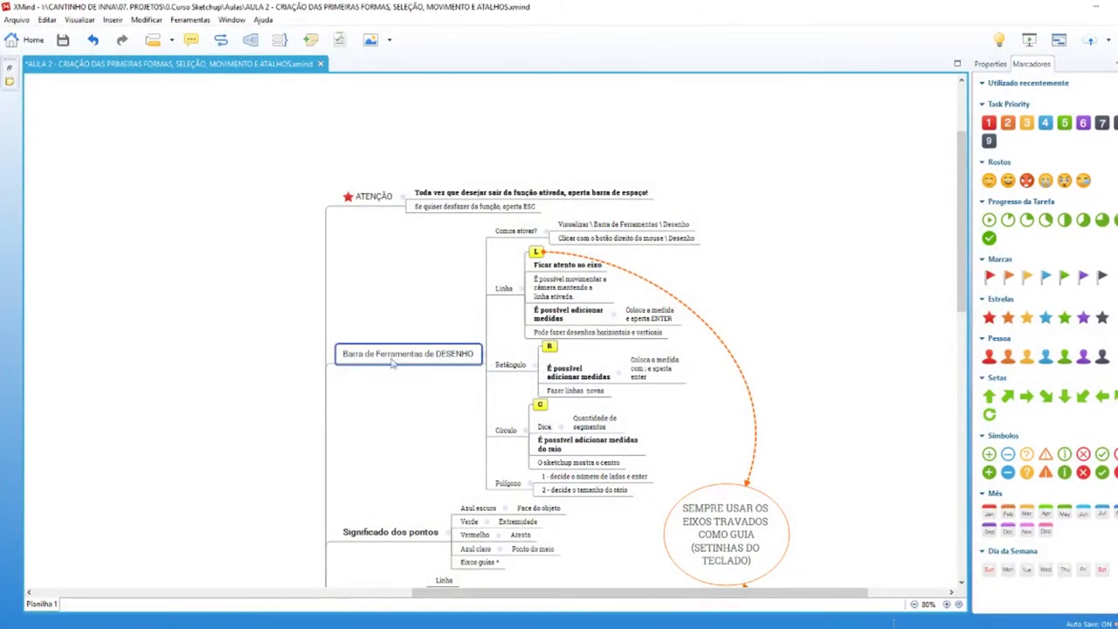
left_click(385, 199)
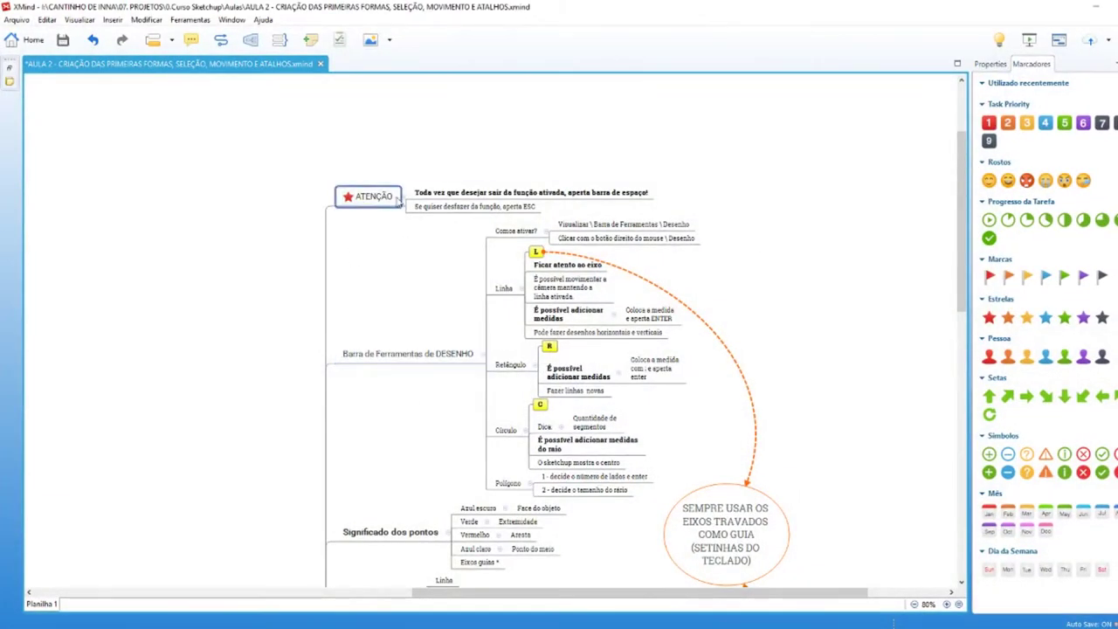
left_click(418, 200)
left_click(398, 202)
left_click(448, 200)
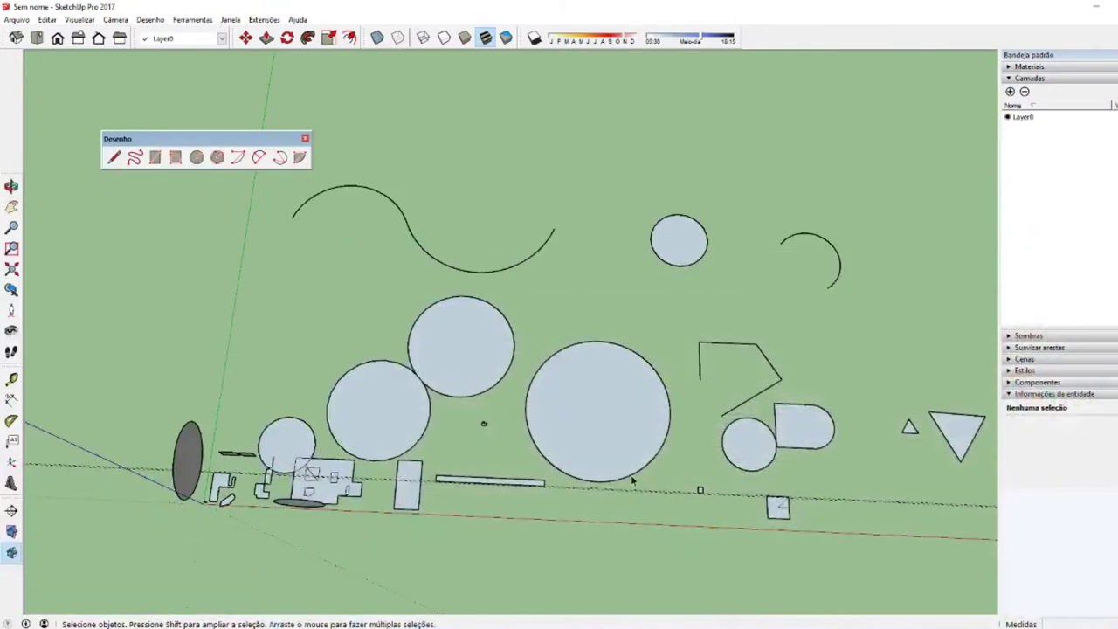
- Select the large circle and the left circle face, then orbit to a lower, level view
key("o")
key("r")
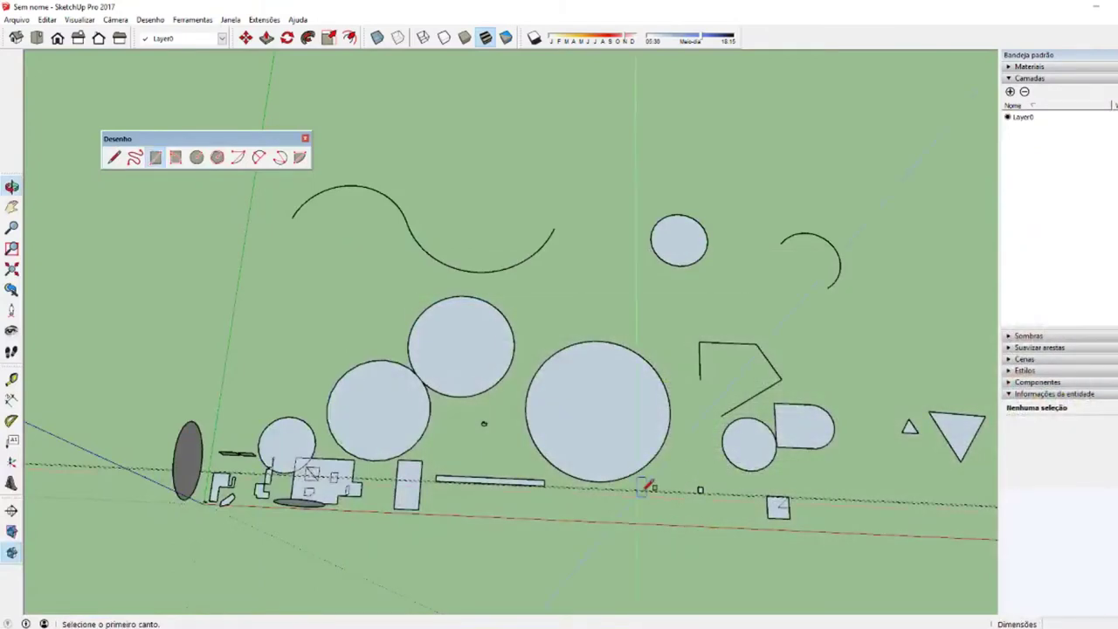
key("space")
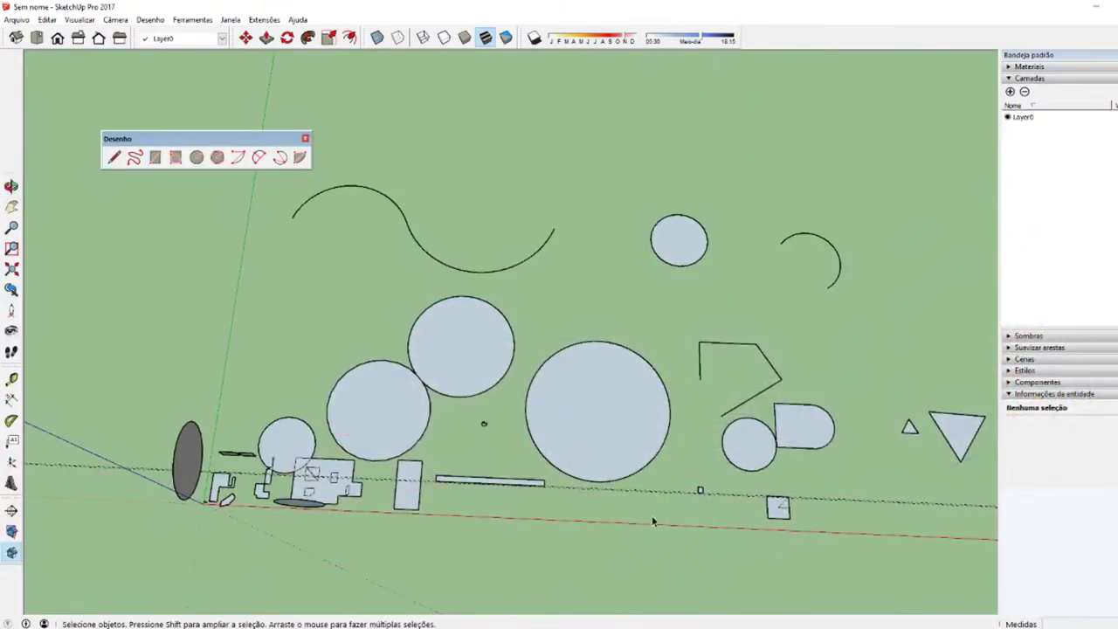
left_click(609, 428)
left_click(377, 411)
mouse_move(385, 419)
middle_mouse_down()
mouse_move(794, 320)
mouse_move(755, 368)
mouse_move(521, 384)
mouse_move(848, 560)
middle_mouse_up()
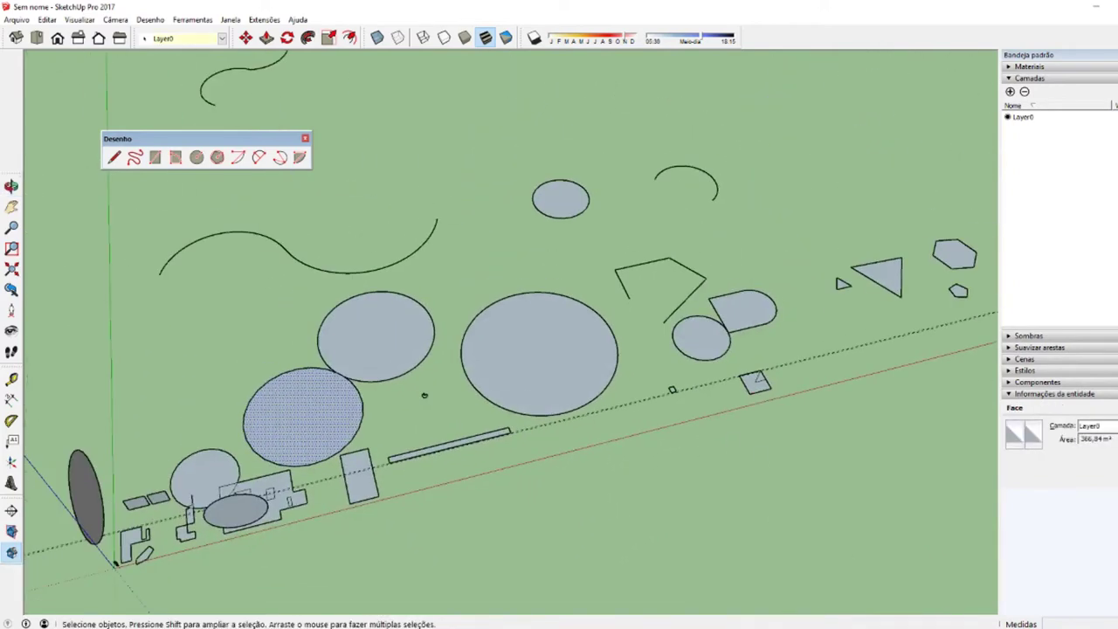
middle_click_drag(543, 336, 297, 446)
scroll(407, 347, "up", 2)
scroll(422, 487, "down", 3)
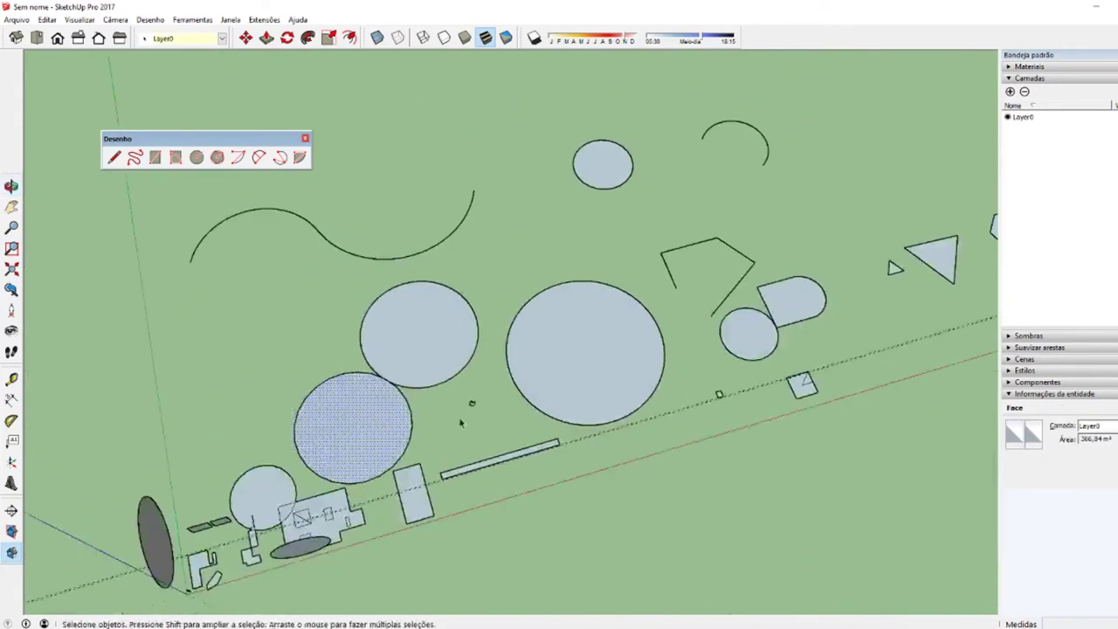
mouse_move(422, 486)
middle_mouse_down()
mouse_move(375, 424)
mouse_move(286, 418)
middle_mouse_up()
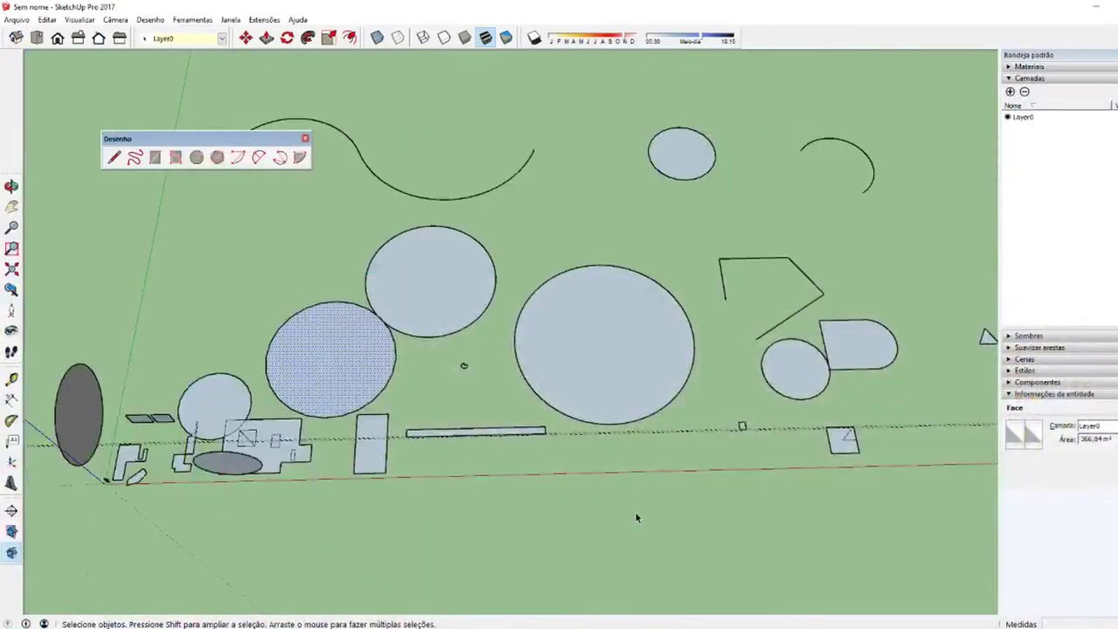
- Start a circle below the shapes, cancel it, and switch to the XMind notes
key("c")
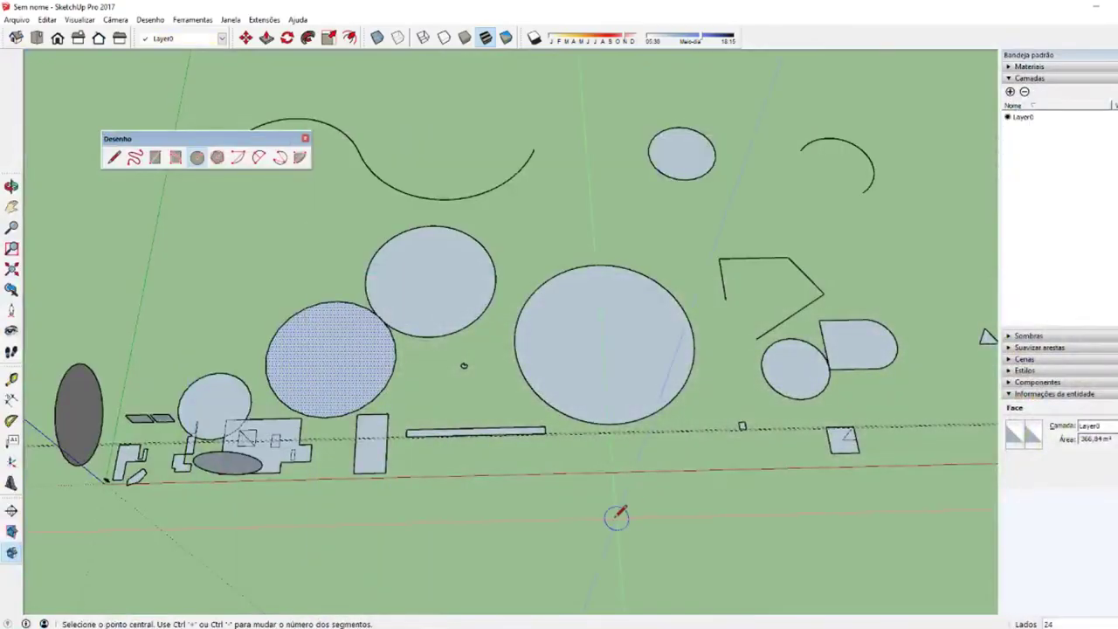
left_click(614, 518)
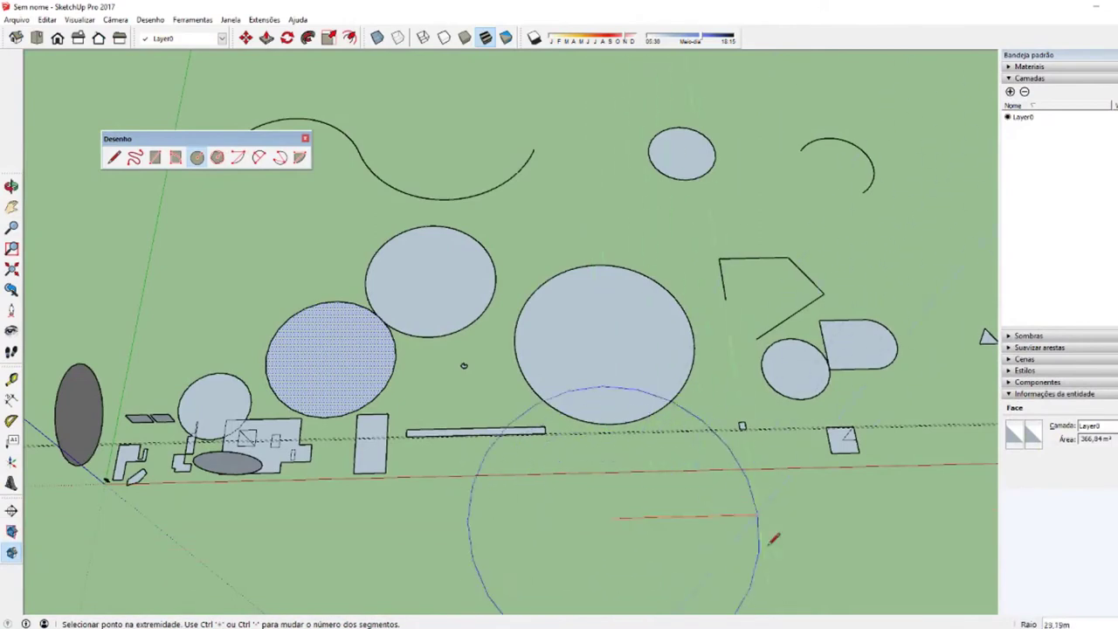
key("Escape")
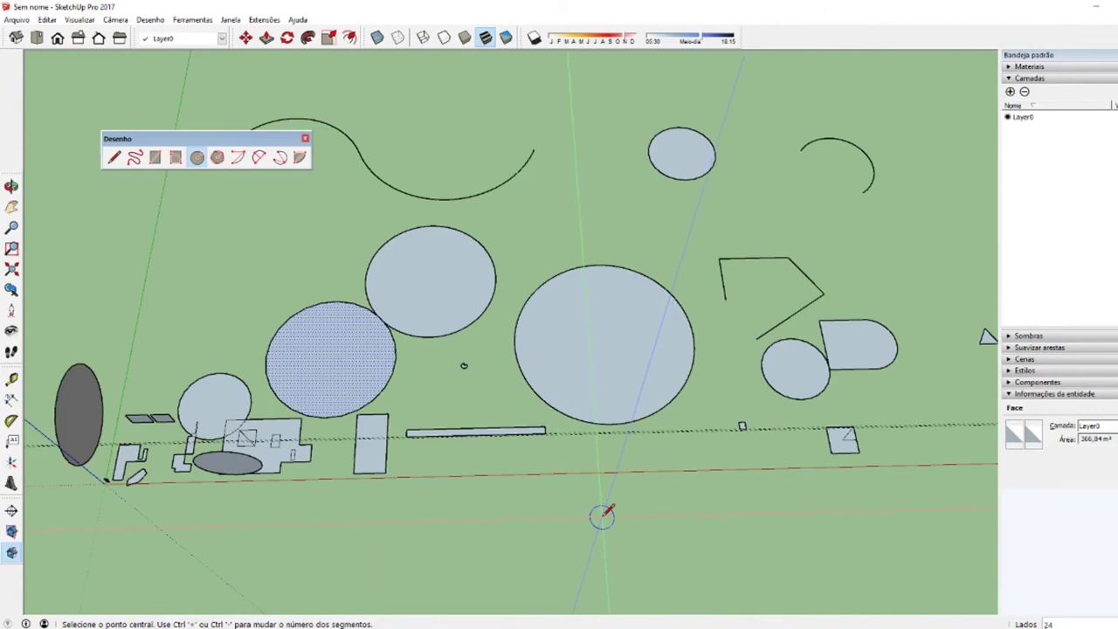
scroll(602, 513, "down", 3)
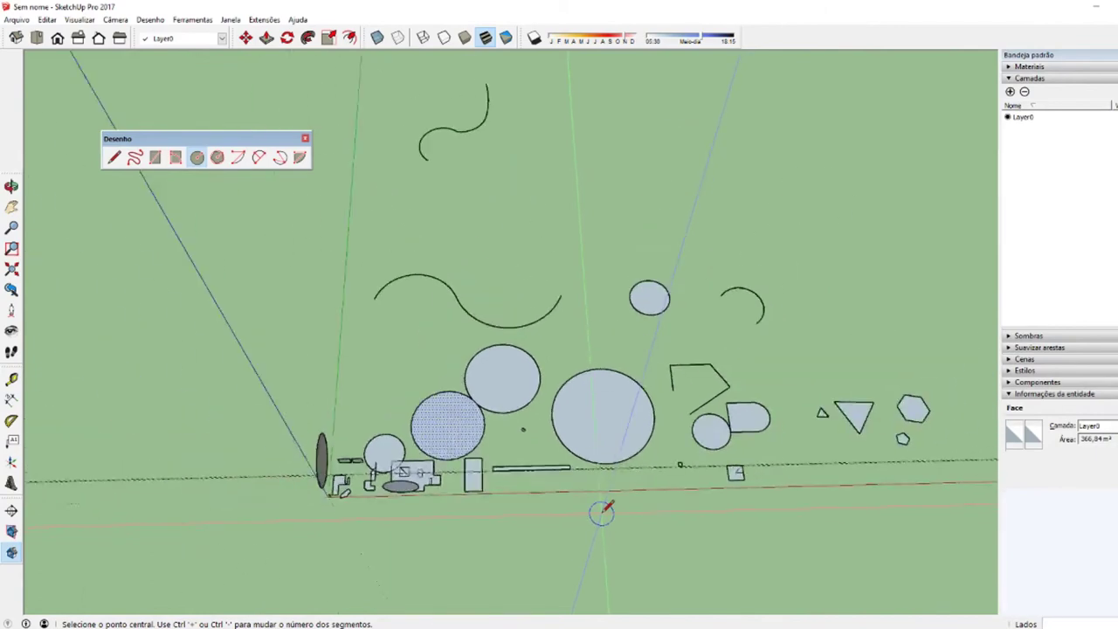
scroll(602, 513, "down", 2)
scroll(602, 513, "up", 5)
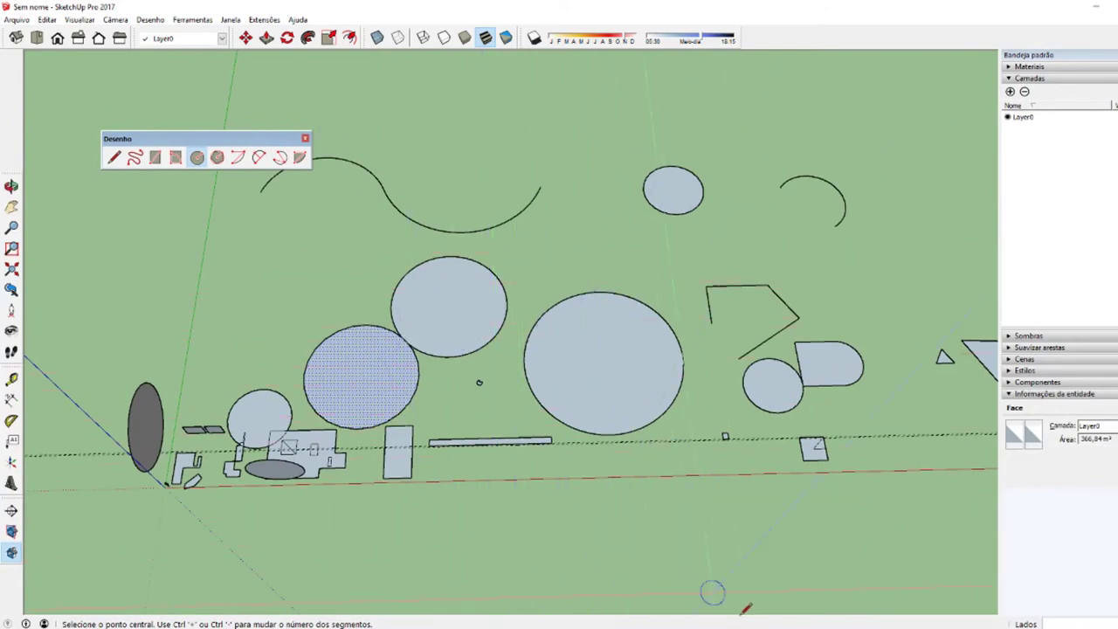
key("alt+Tab")
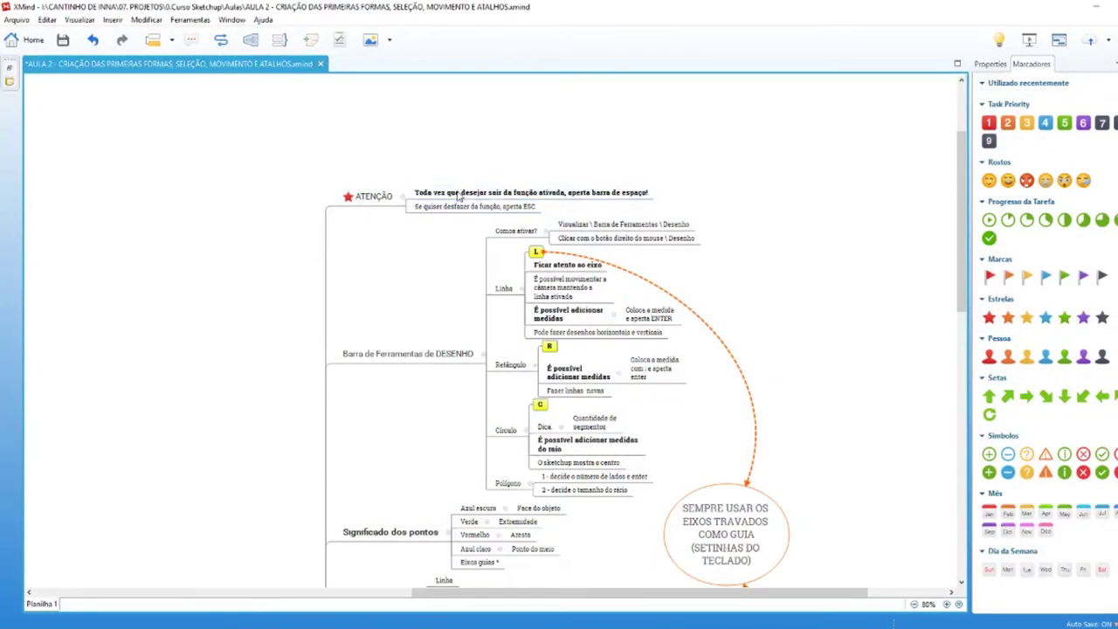
- Mark the ATENÇÃO topic as done with a green check marker
left_click(455, 206)
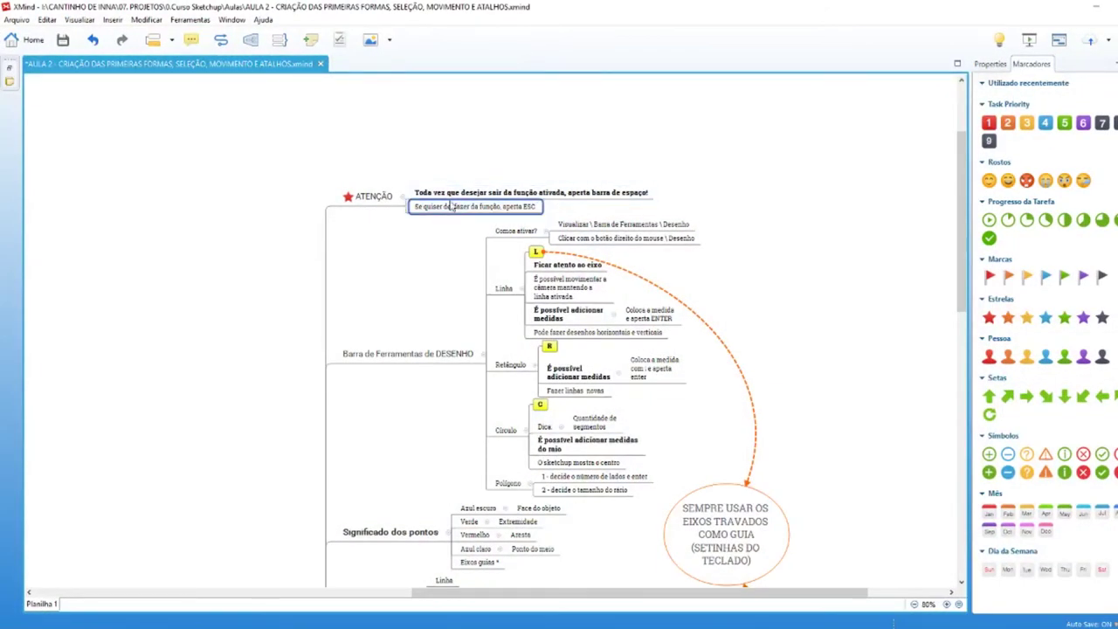
left_click(380, 196)
left_click(990, 237)
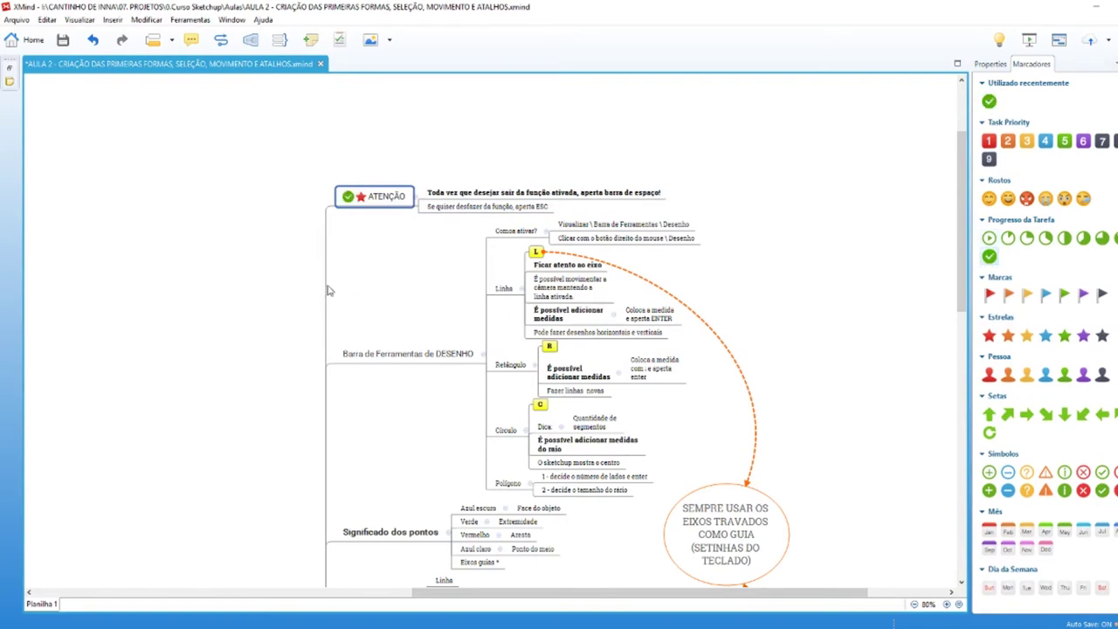
- Mark the Barra de Ferramentas de DESENHO topic as done with a green check
left_click(383, 349)
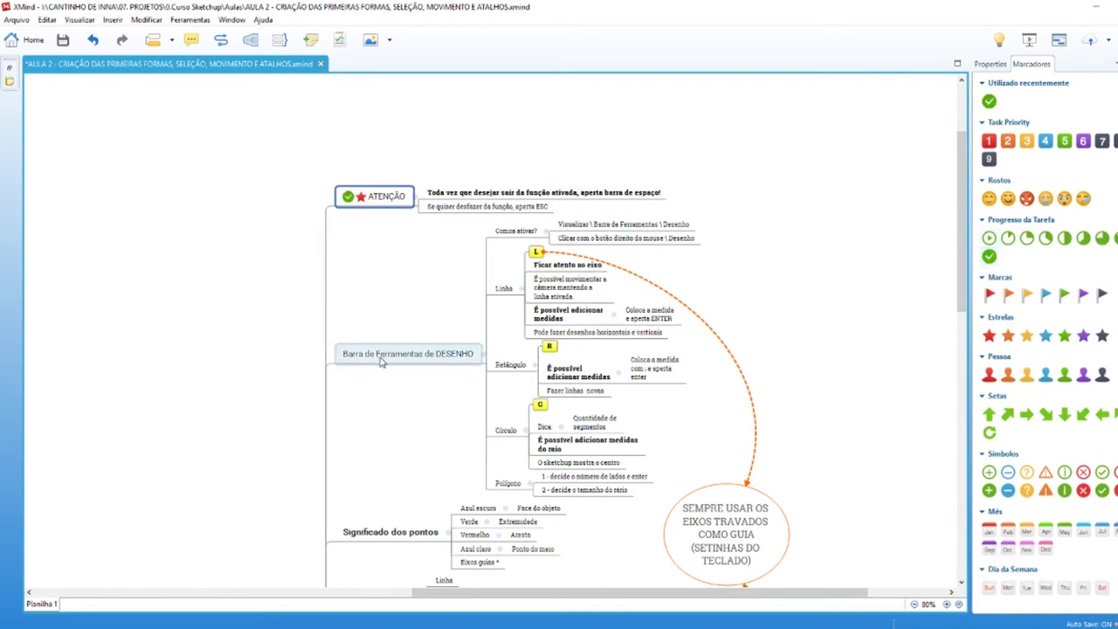
left_click(990, 256)
scroll(353, 297, "down", 3)
scroll(323, 332, "up", 2)
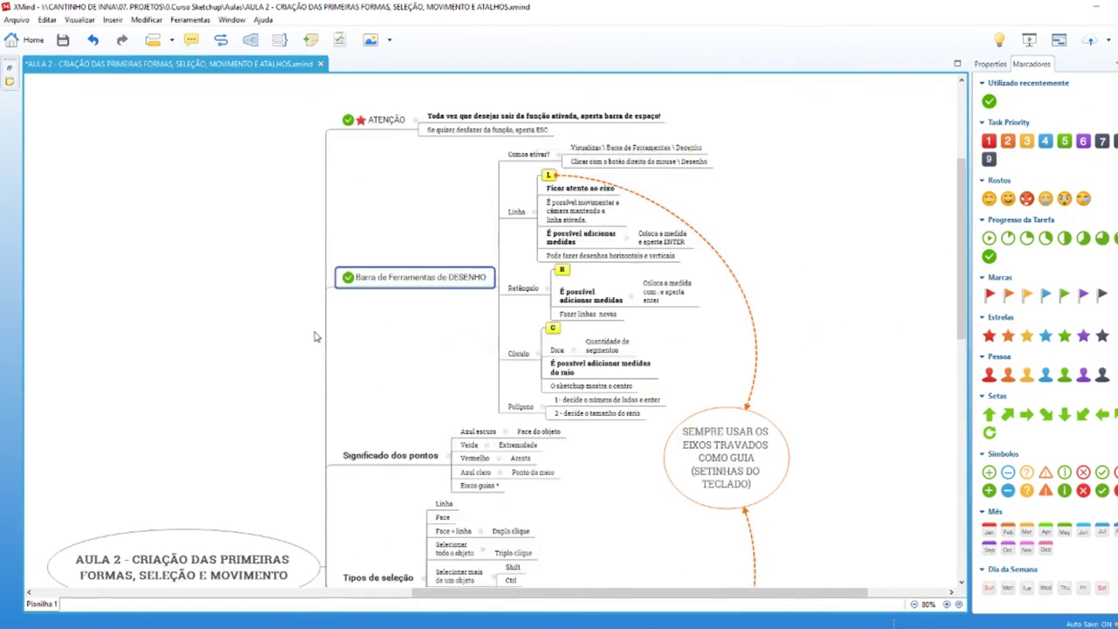
scroll(317, 335, "up", 2)
scroll(316, 336, "down", 2)
- Scroll down the map to the Significado dos pontos, Tipos de seleção and Desenho básico branches
scroll(455, 391, "down", 1)
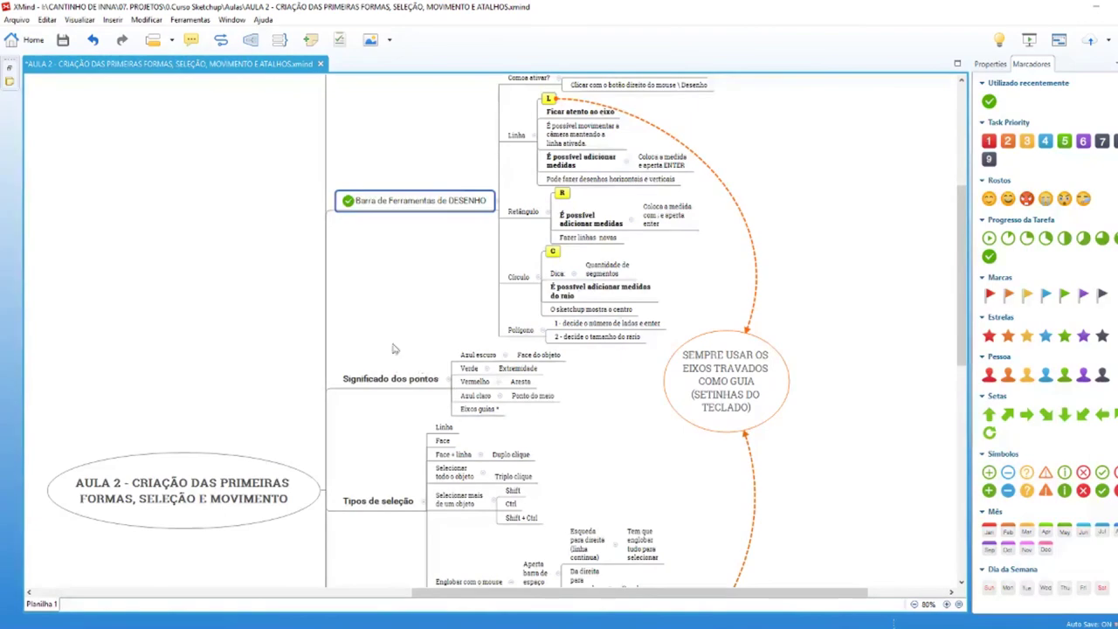
scroll(365, 331, "down", 1)
scroll(365, 331, "down", 1)
scroll(365, 332, "down", 2)
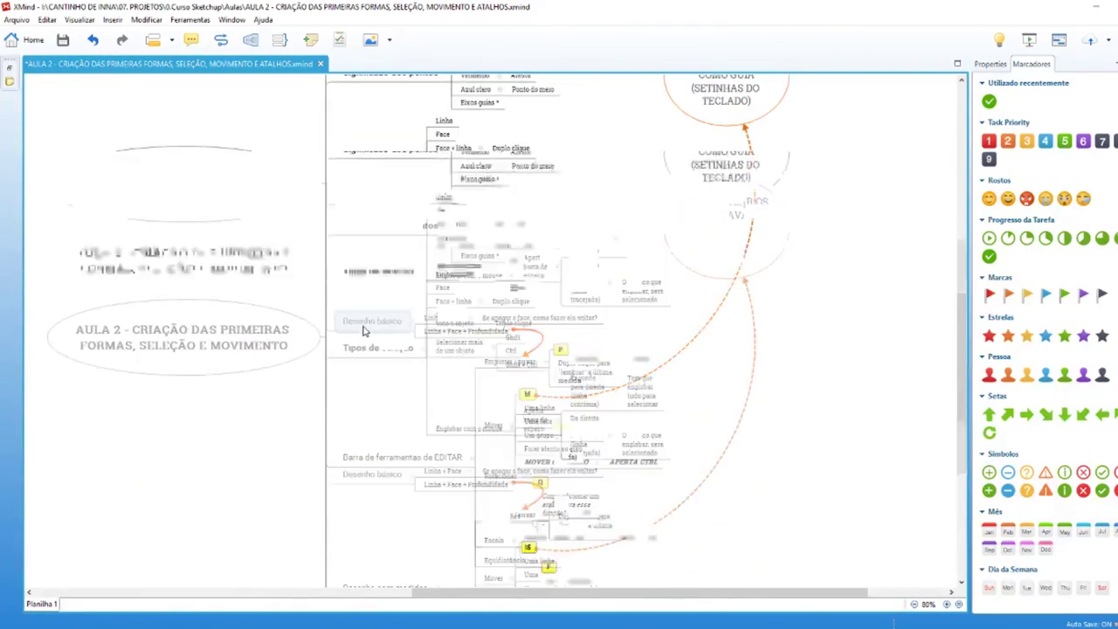
scroll(365, 331, "up", 3)
scroll(365, 331, "down", 1)
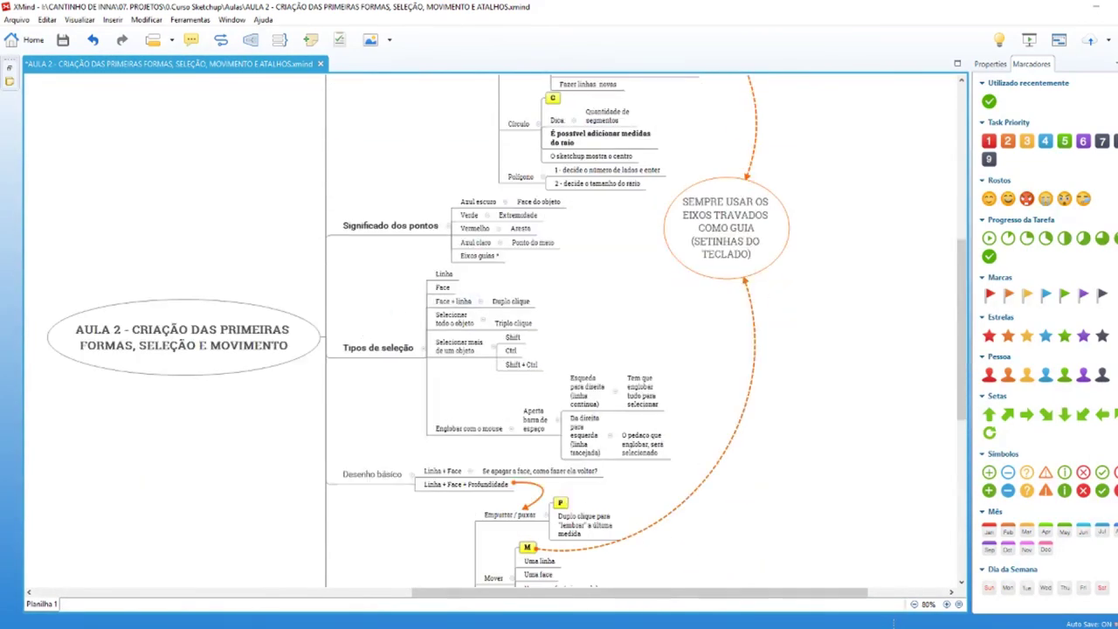